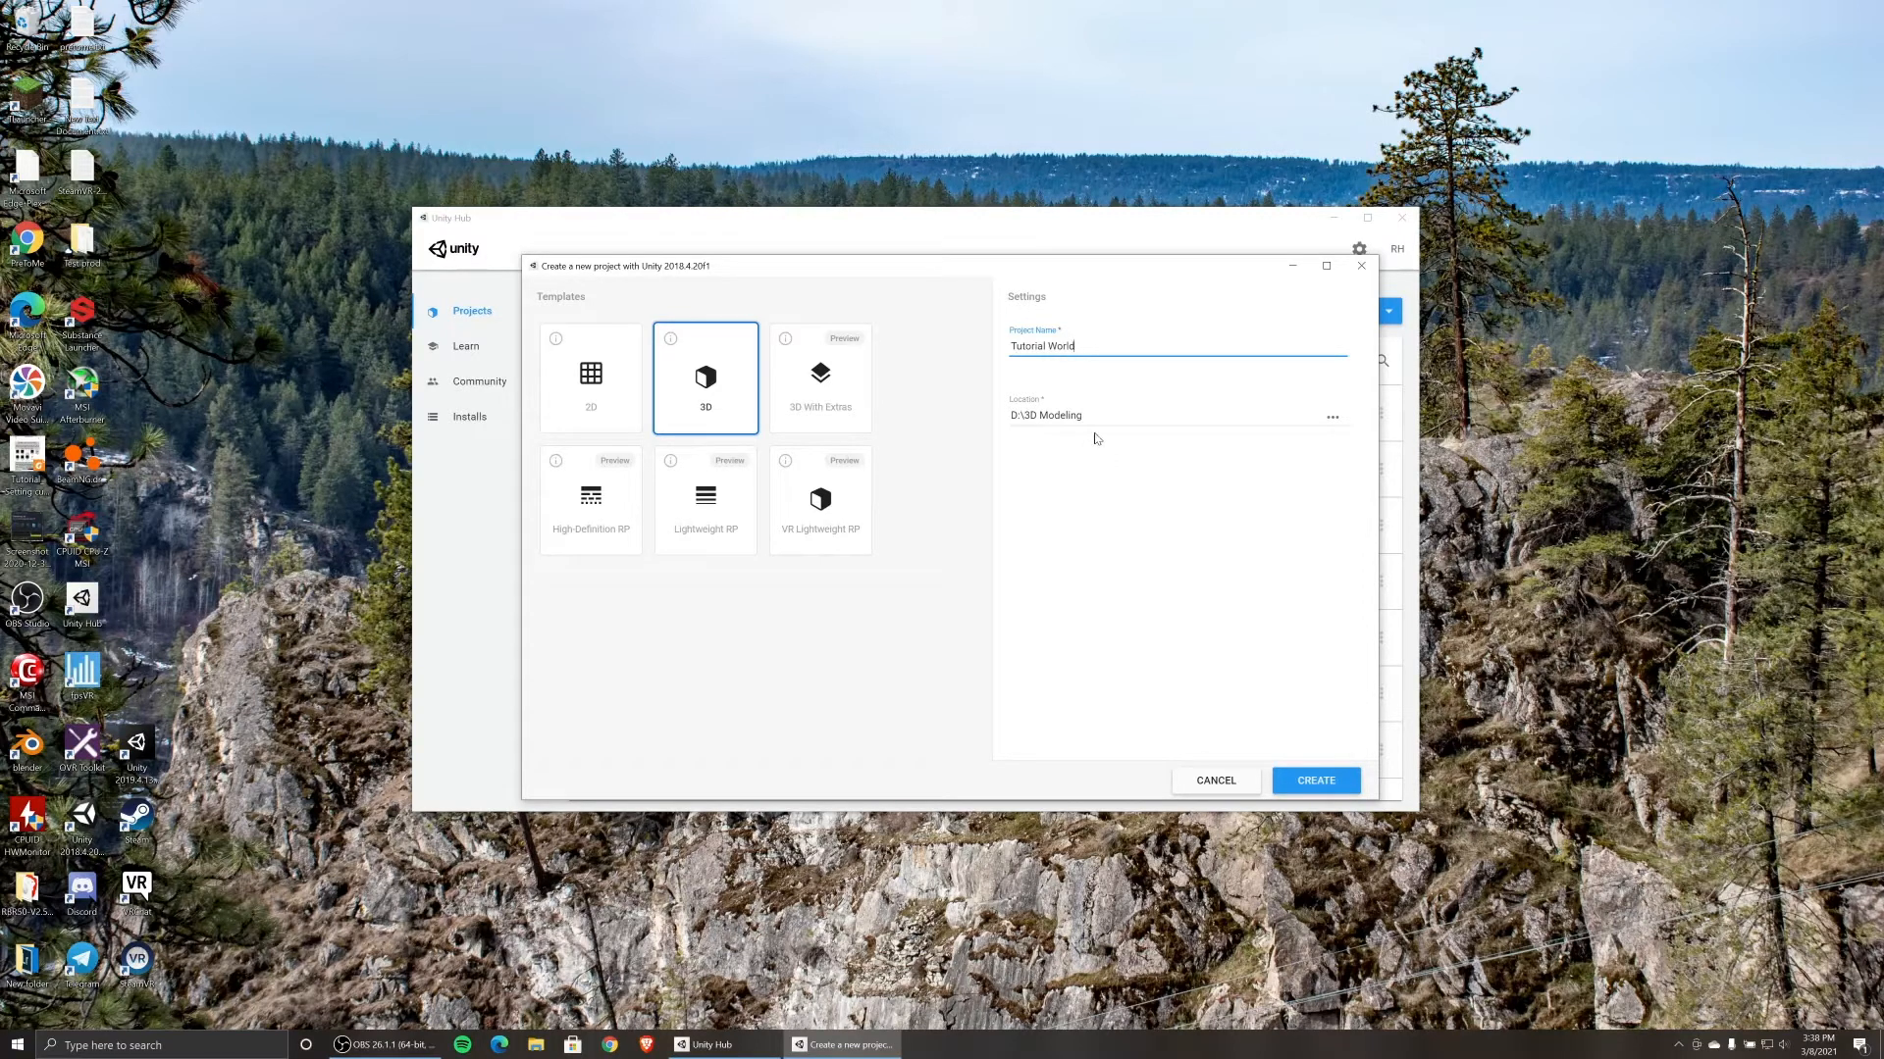
Create the 3D project "Tutorial World" and import all contents of the custom package VRCSDK2-2020.11.16.12.43_Public from the 3D Modeling folder.
left_click(1321, 783)
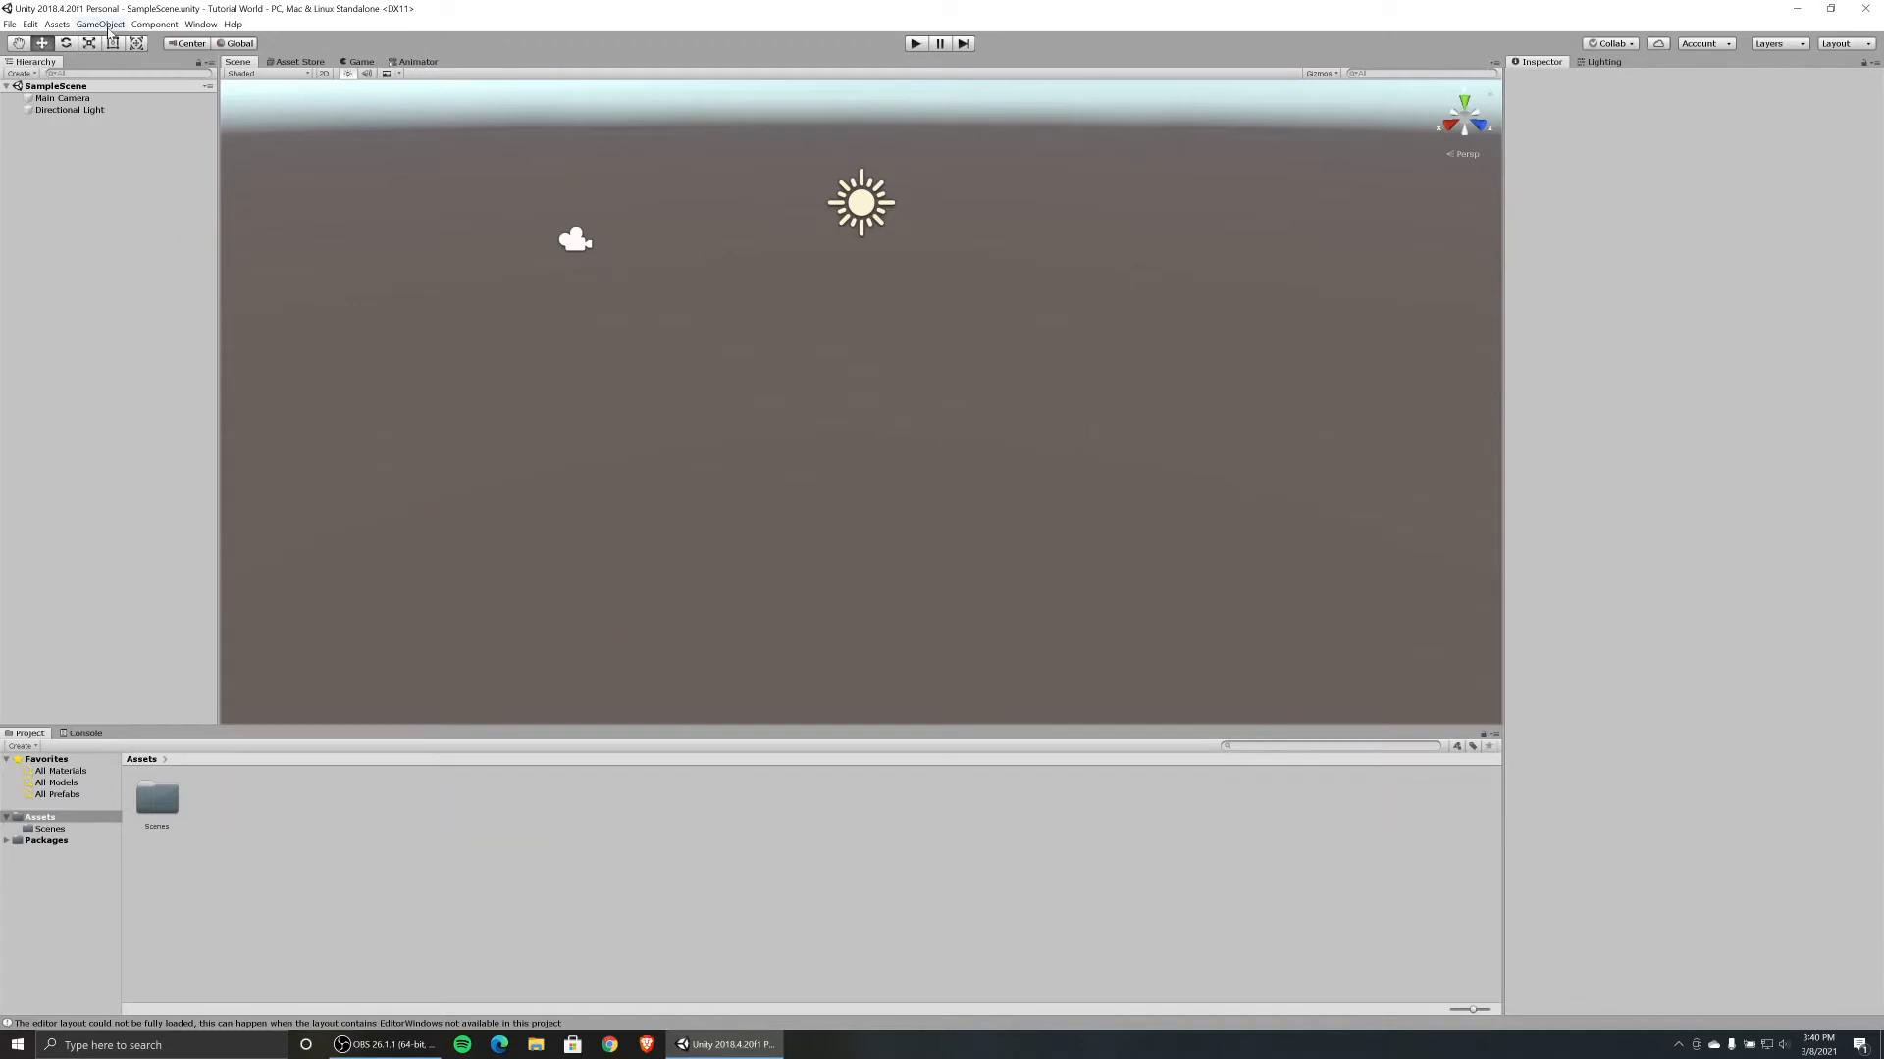
left_click(56, 25)
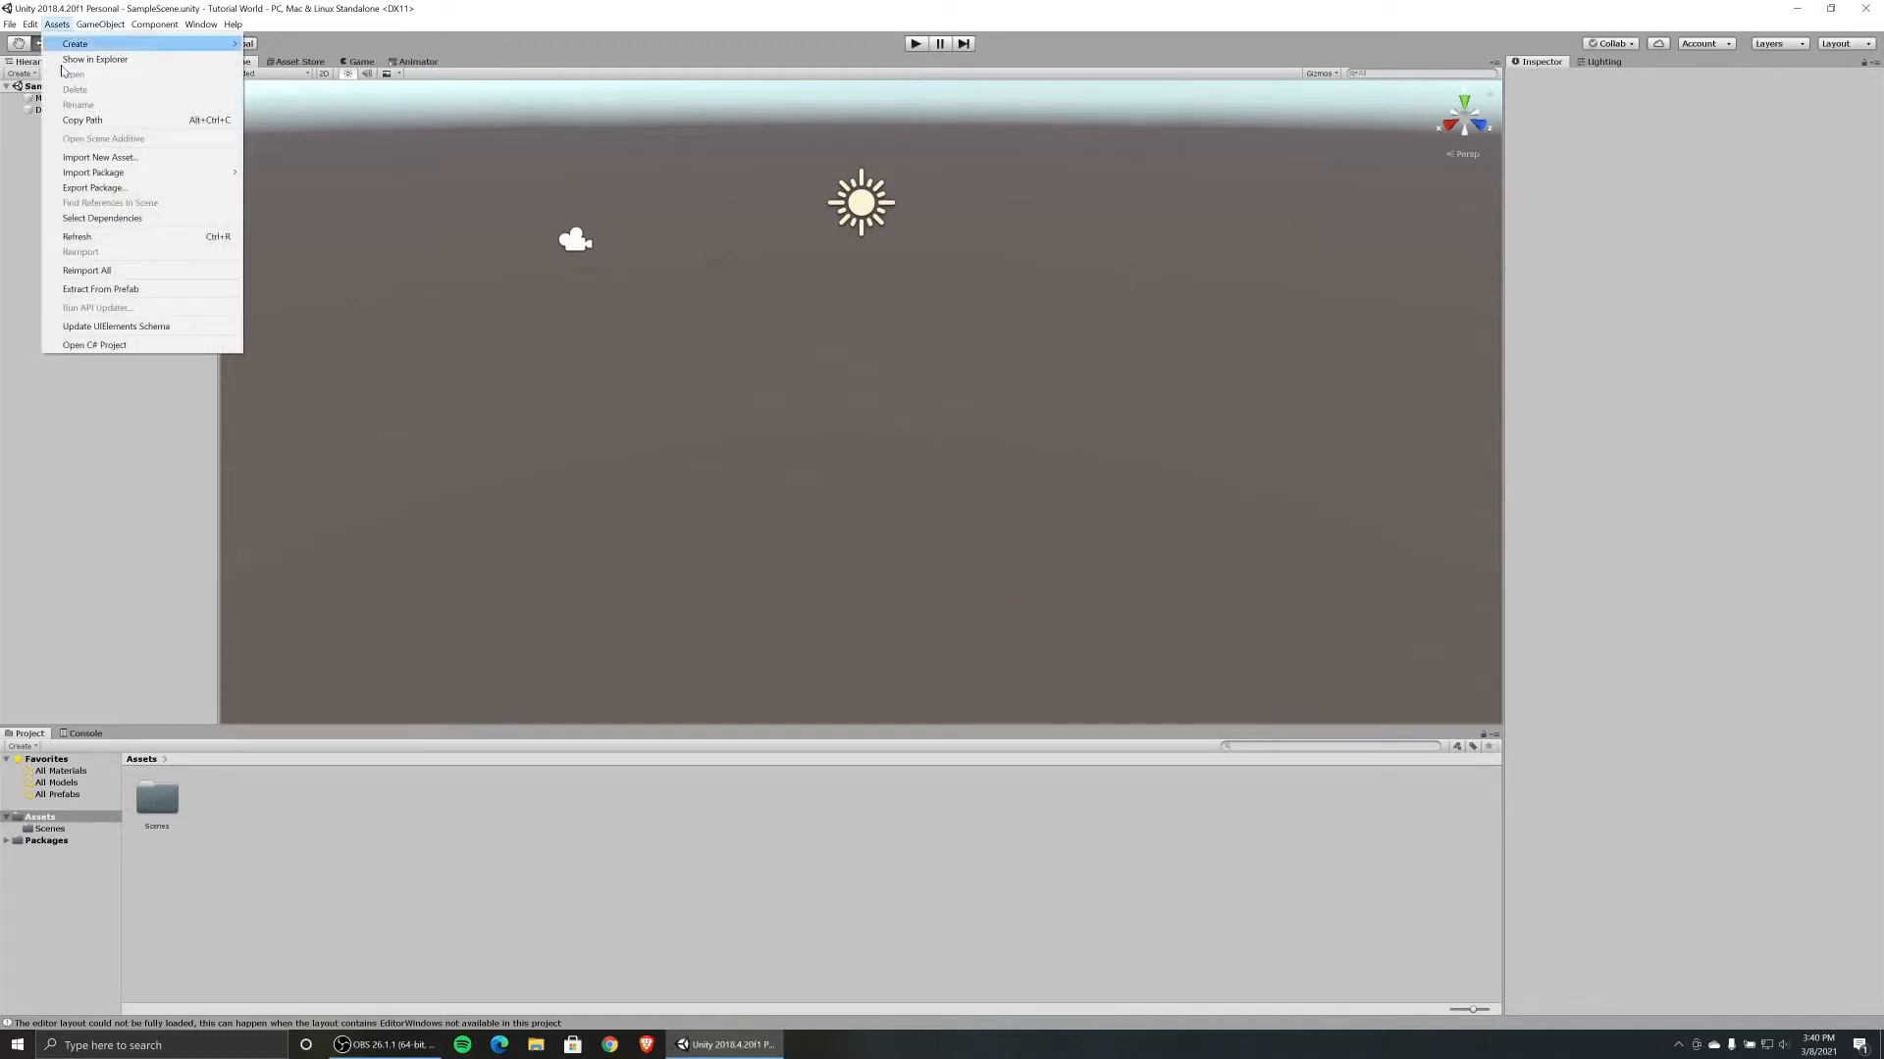
mouse_move(112, 175)
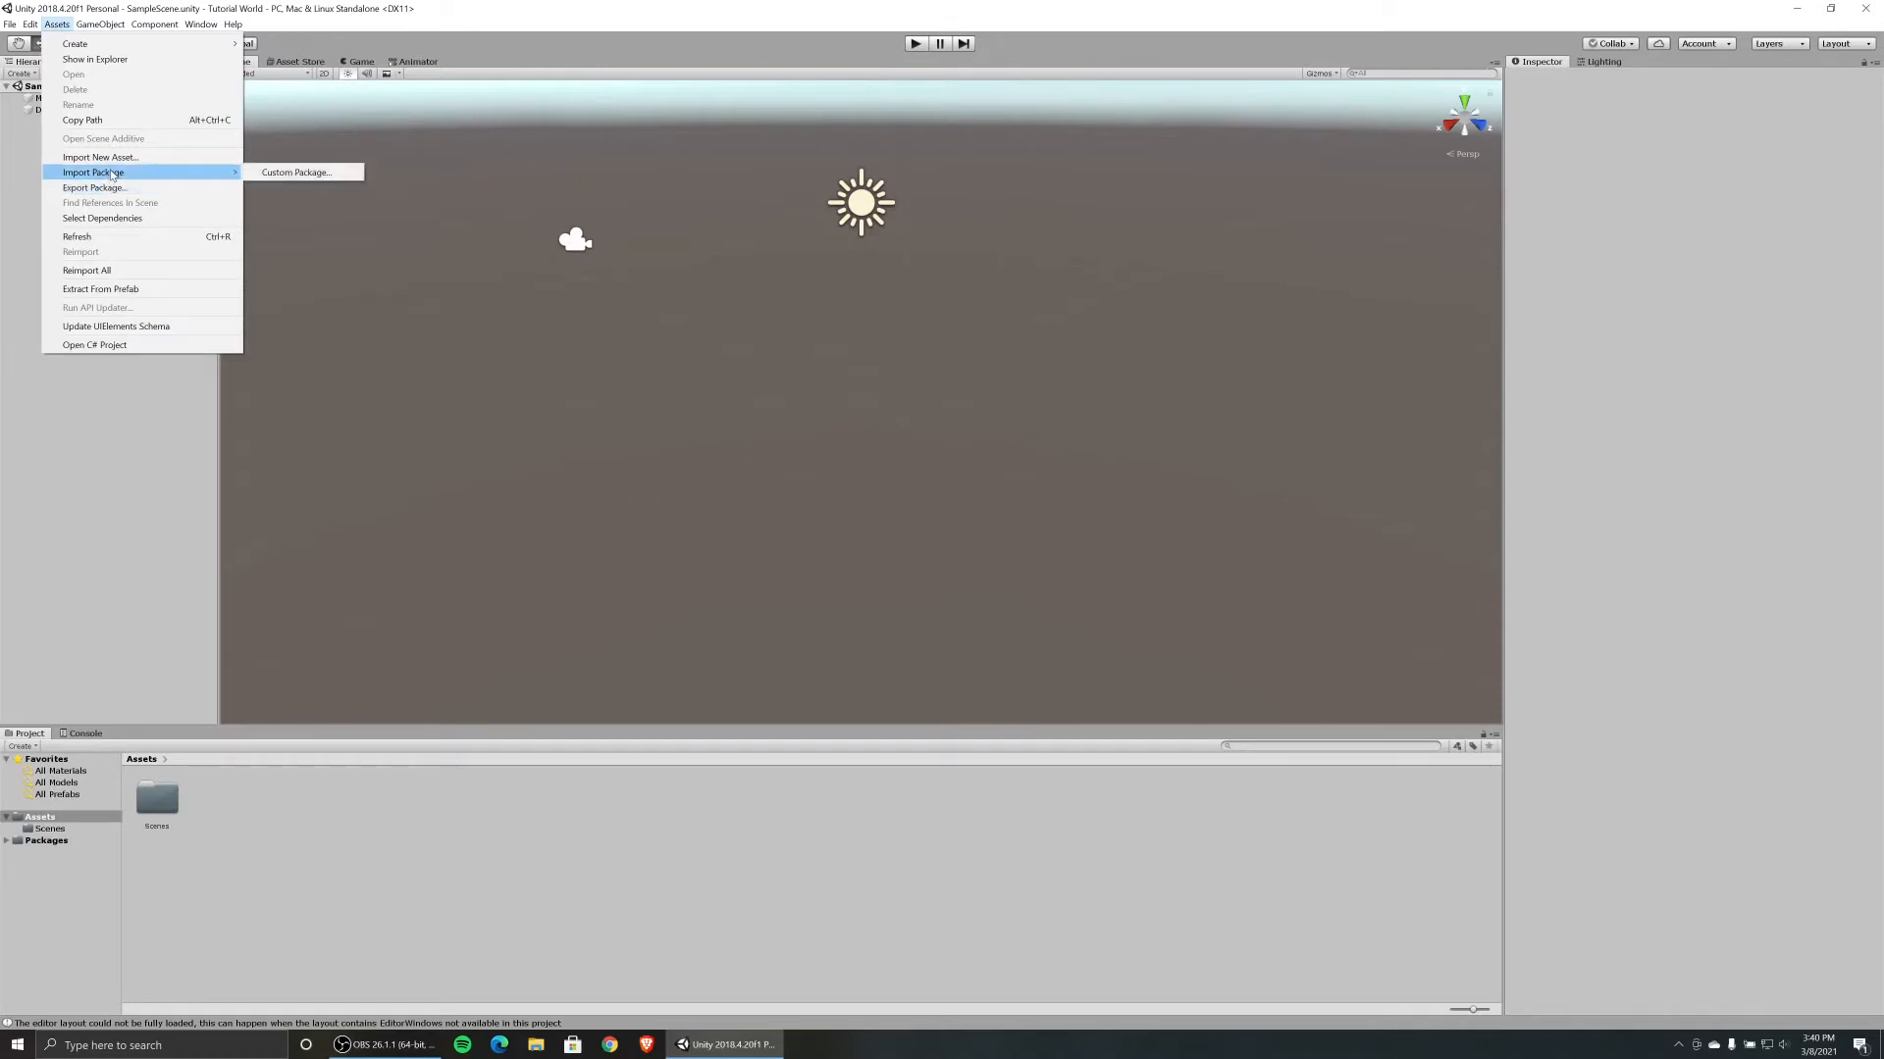
left_click(258, 175)
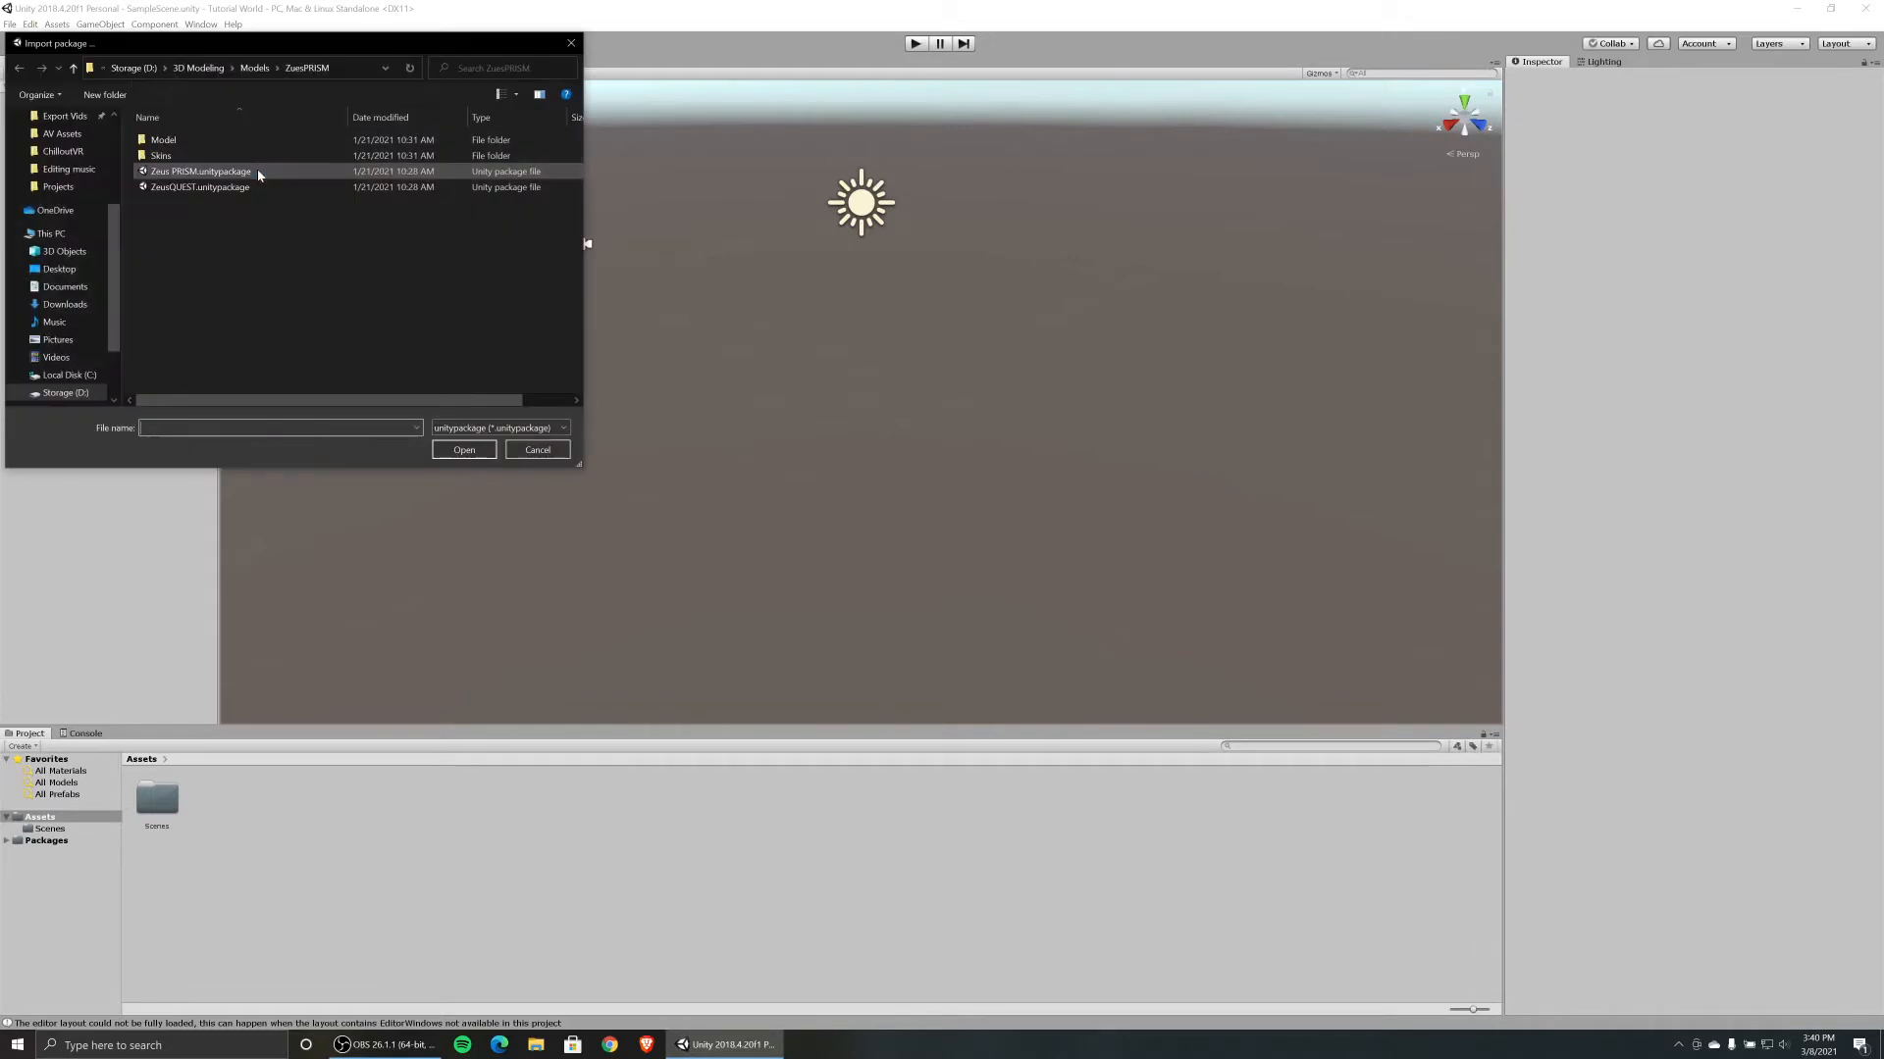
left_click(221, 71)
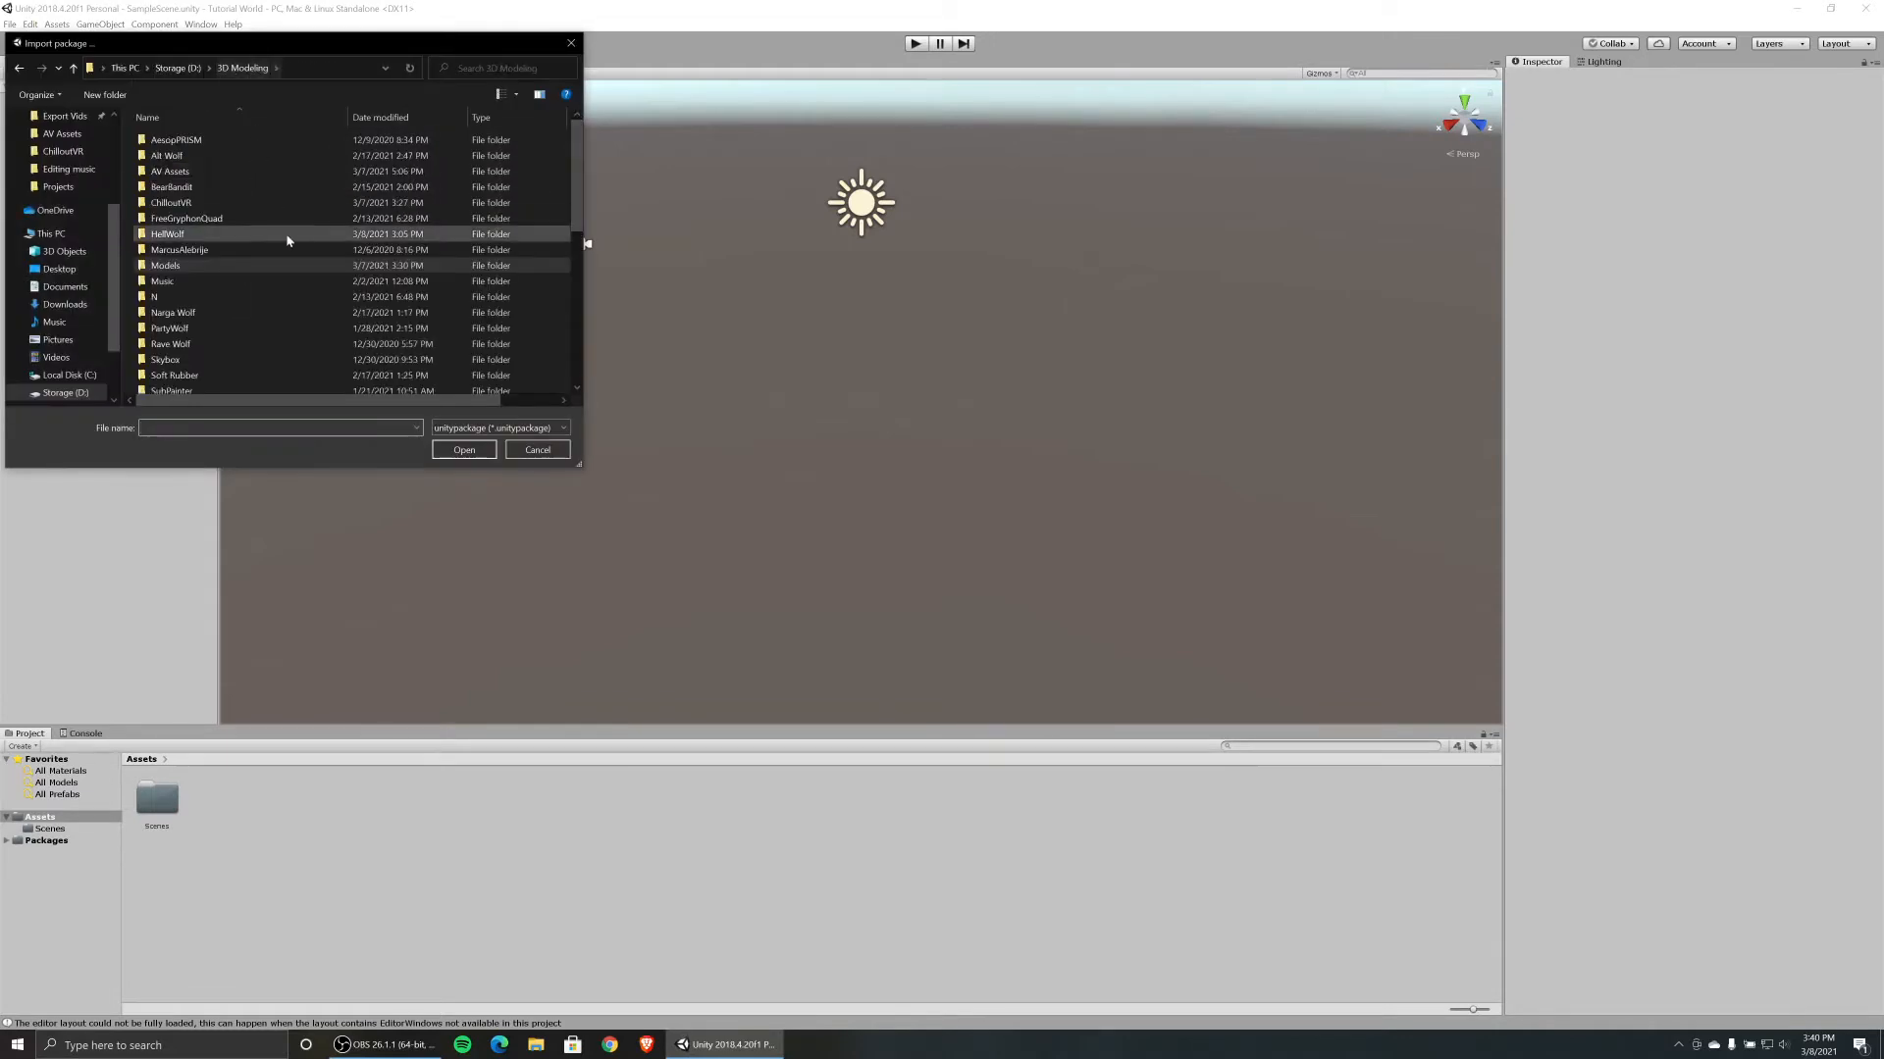
scroll(295, 255, "down", 8)
left_click(292, 339)
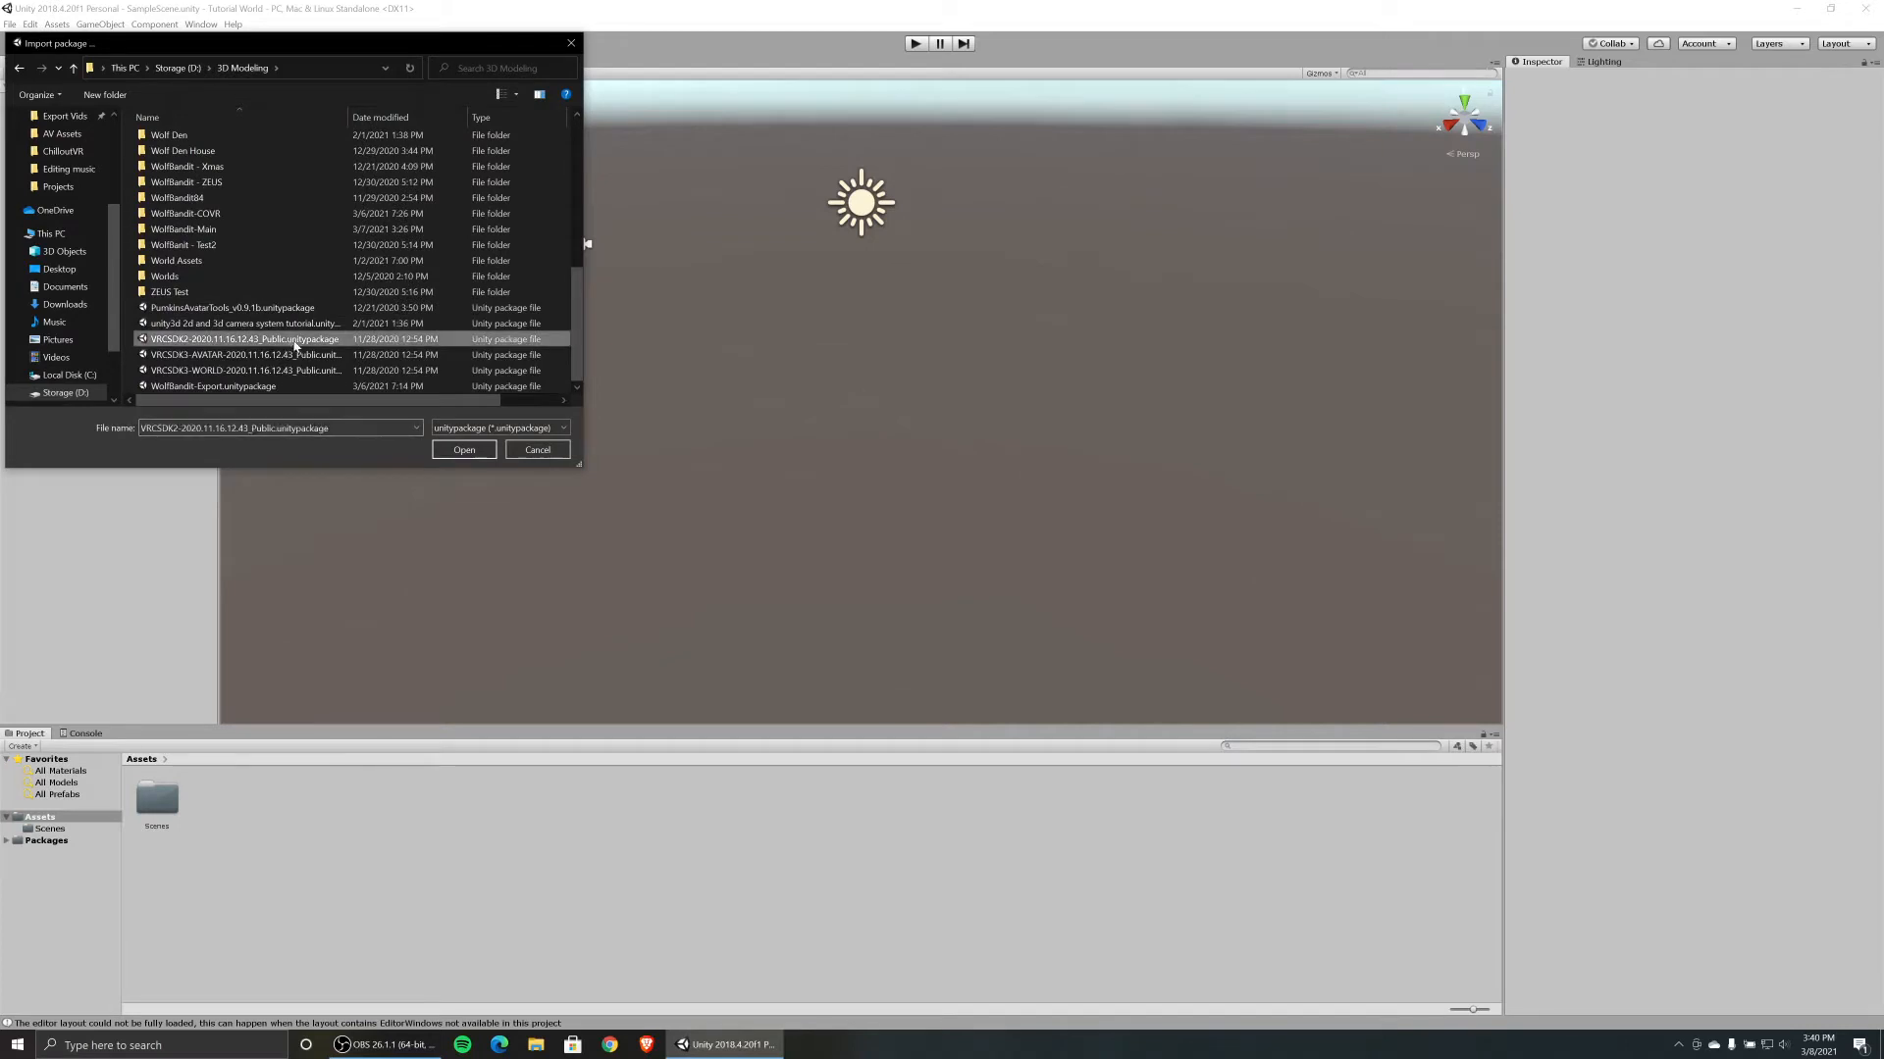
left_click(464, 449)
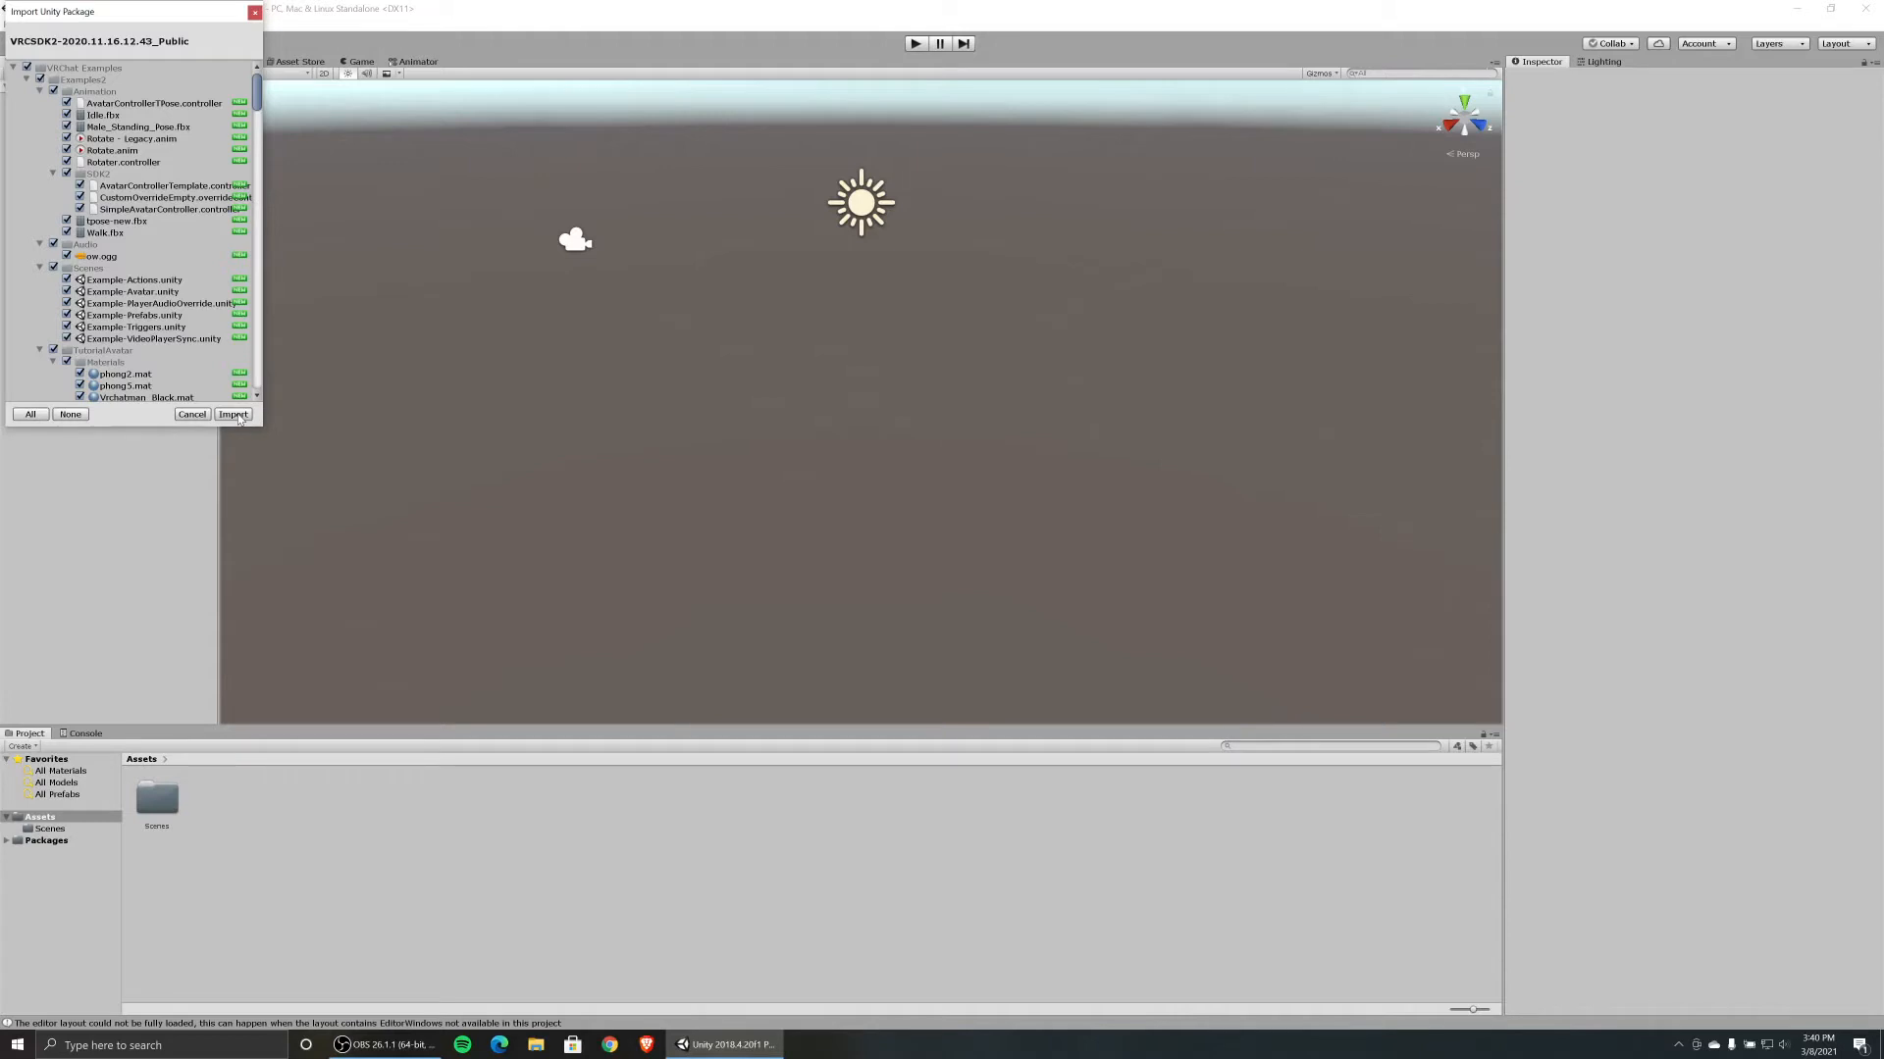
left_click(234, 414)
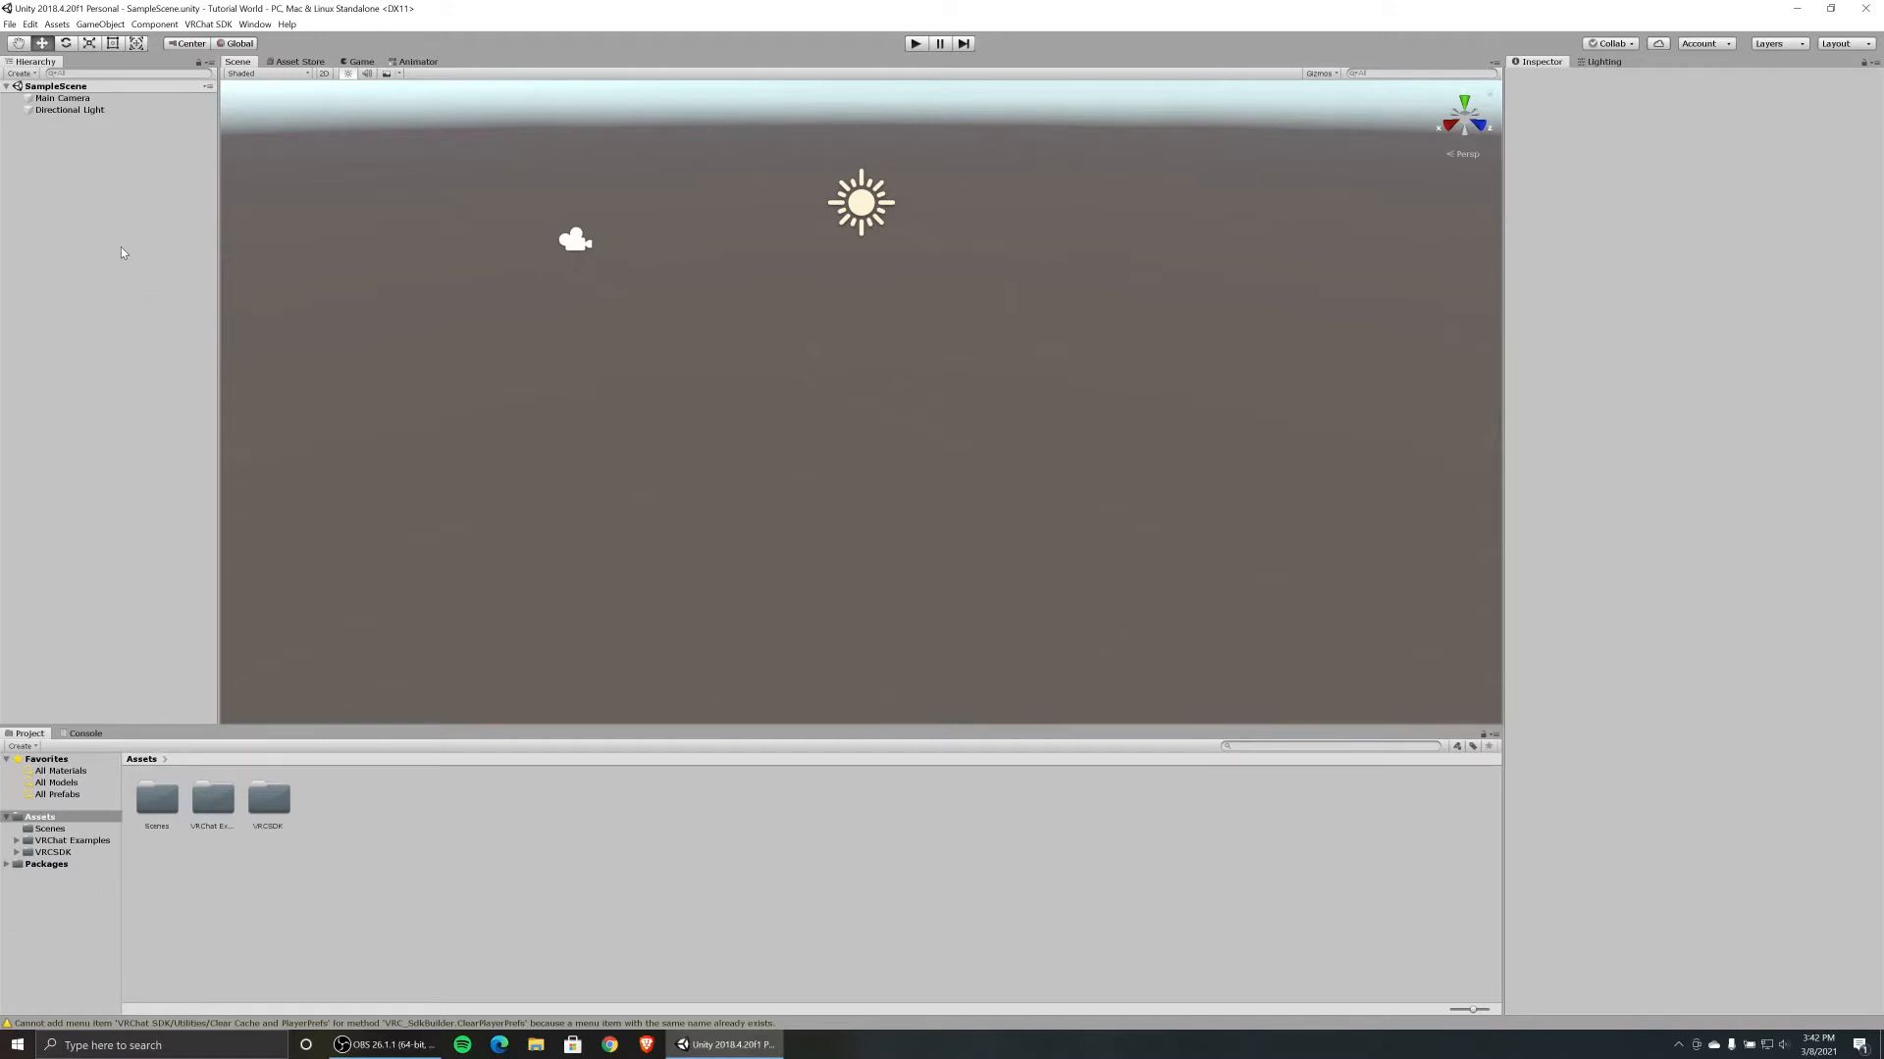
Open the VRChat SDK control panel and sign in to the account with the prefilled credentials.
left_click(201, 25)
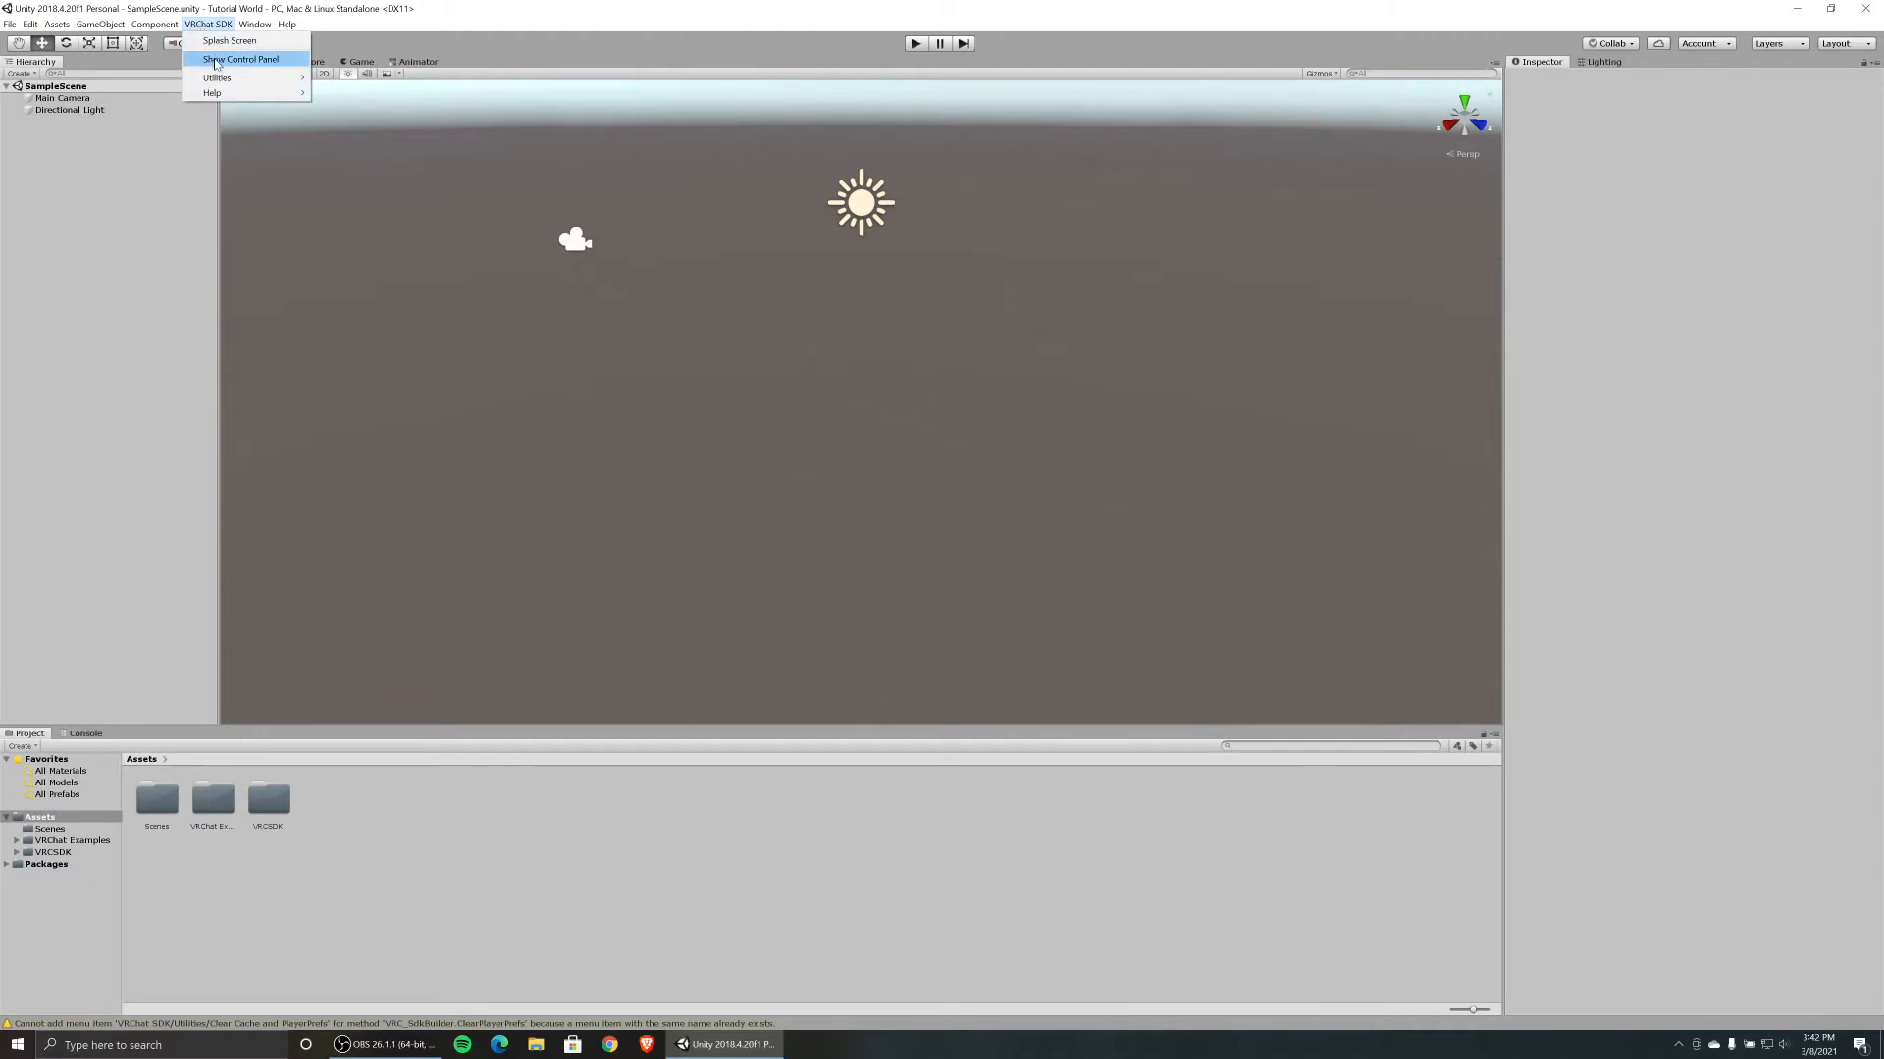
left_click(216, 60)
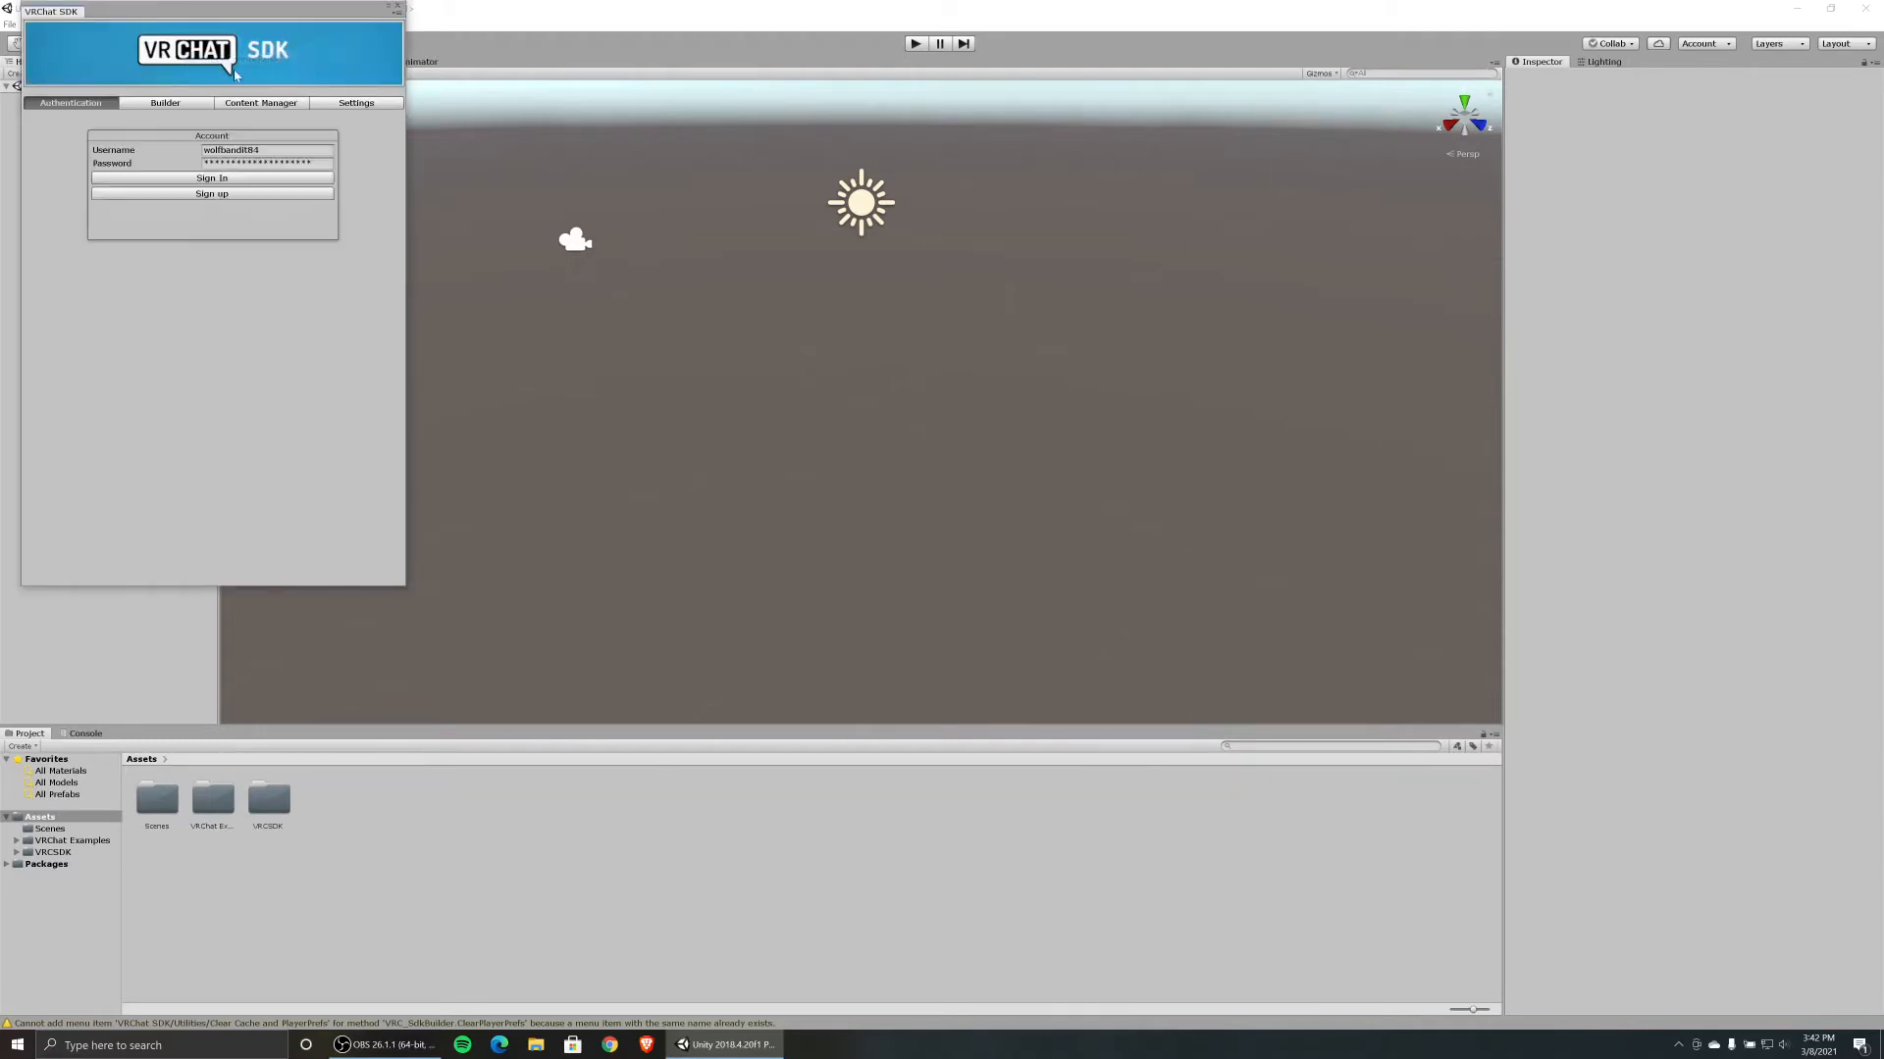
left_click(239, 184)
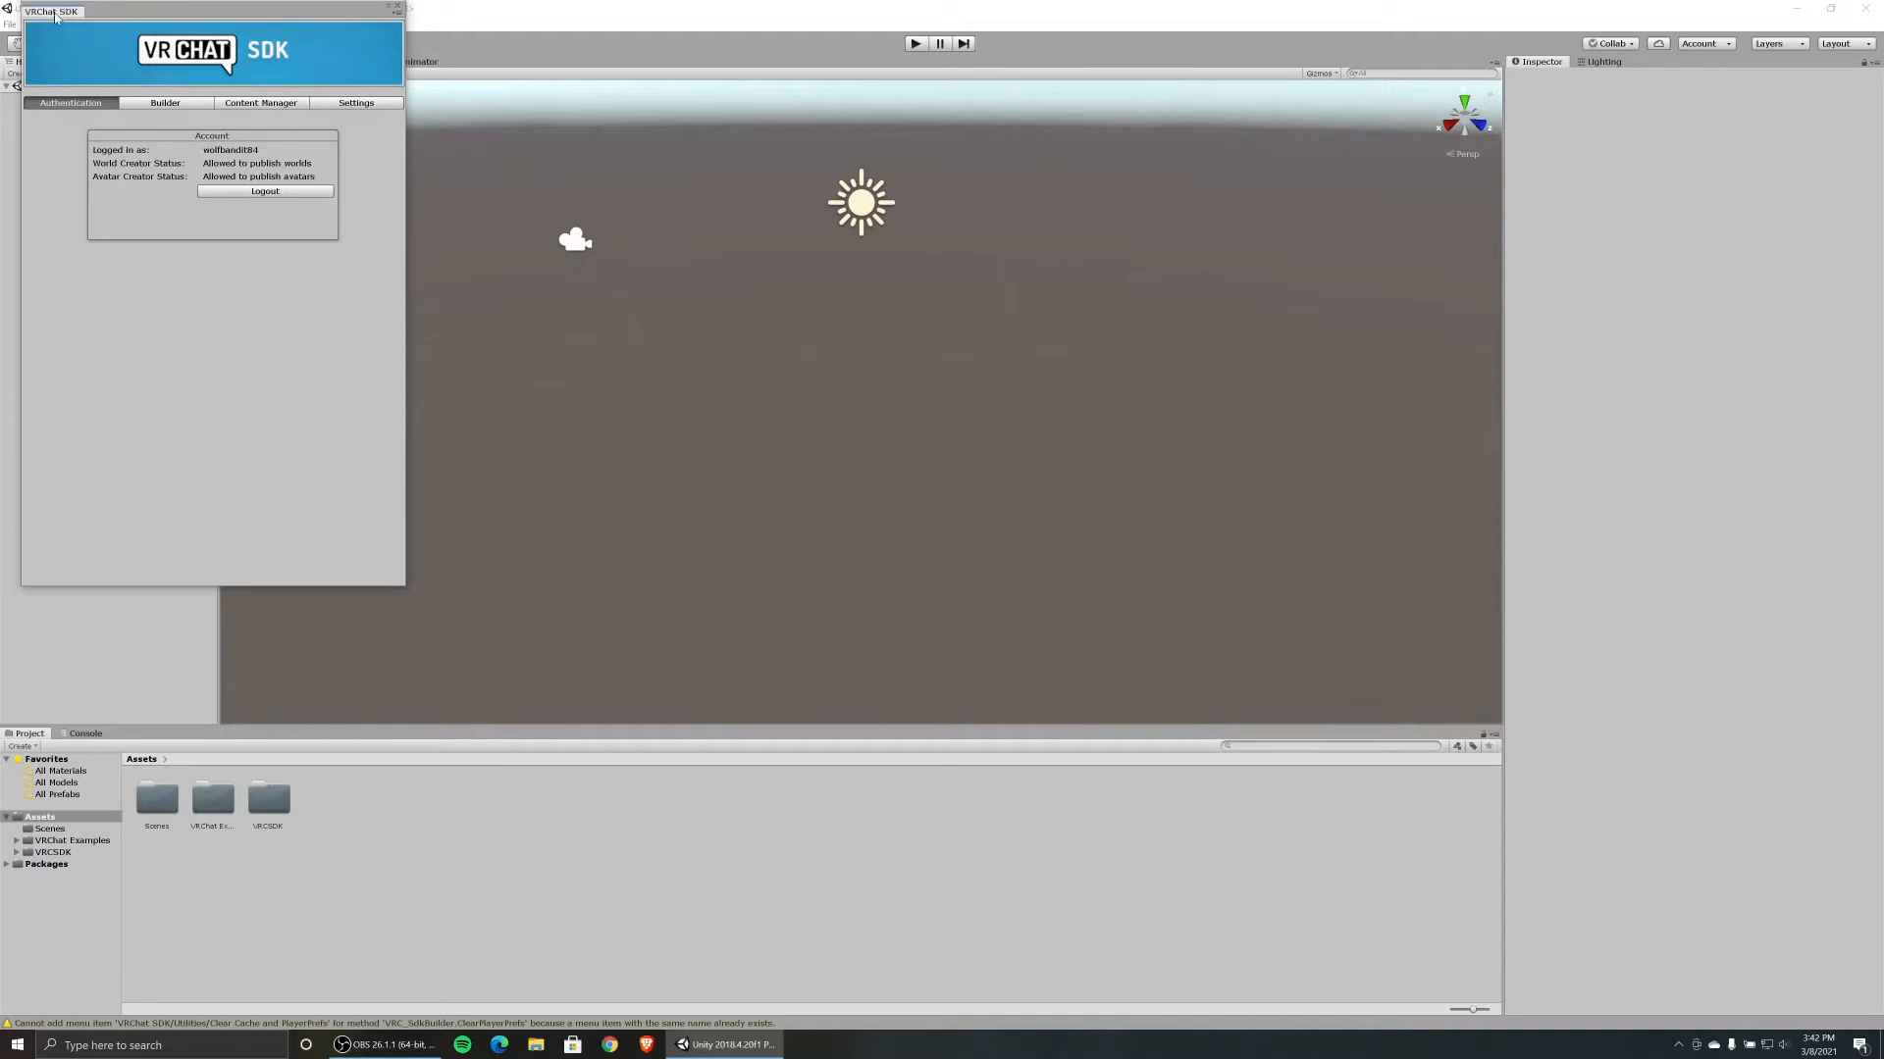
Check the VRChat SDK settings, return to its authentication page and dock the SDK window between the Game and Animator views.
left_click(355, 104)
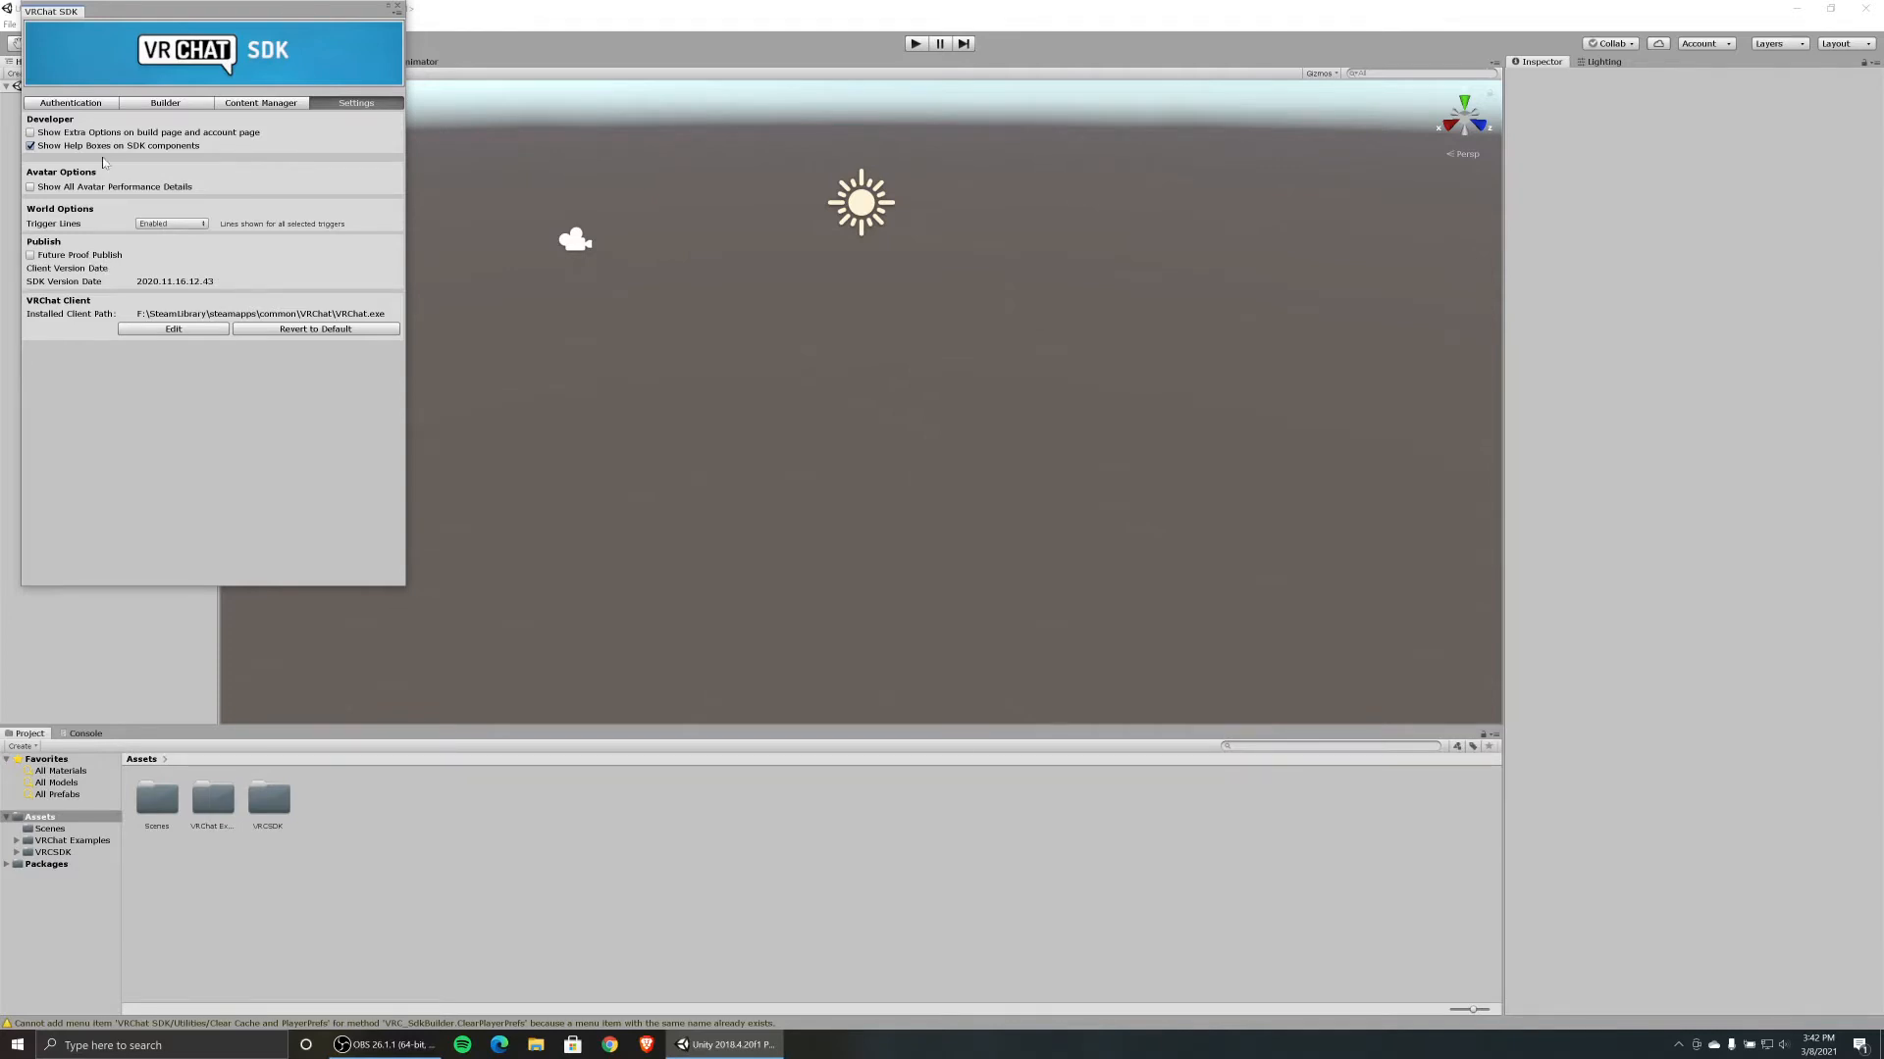
left_click(85, 104)
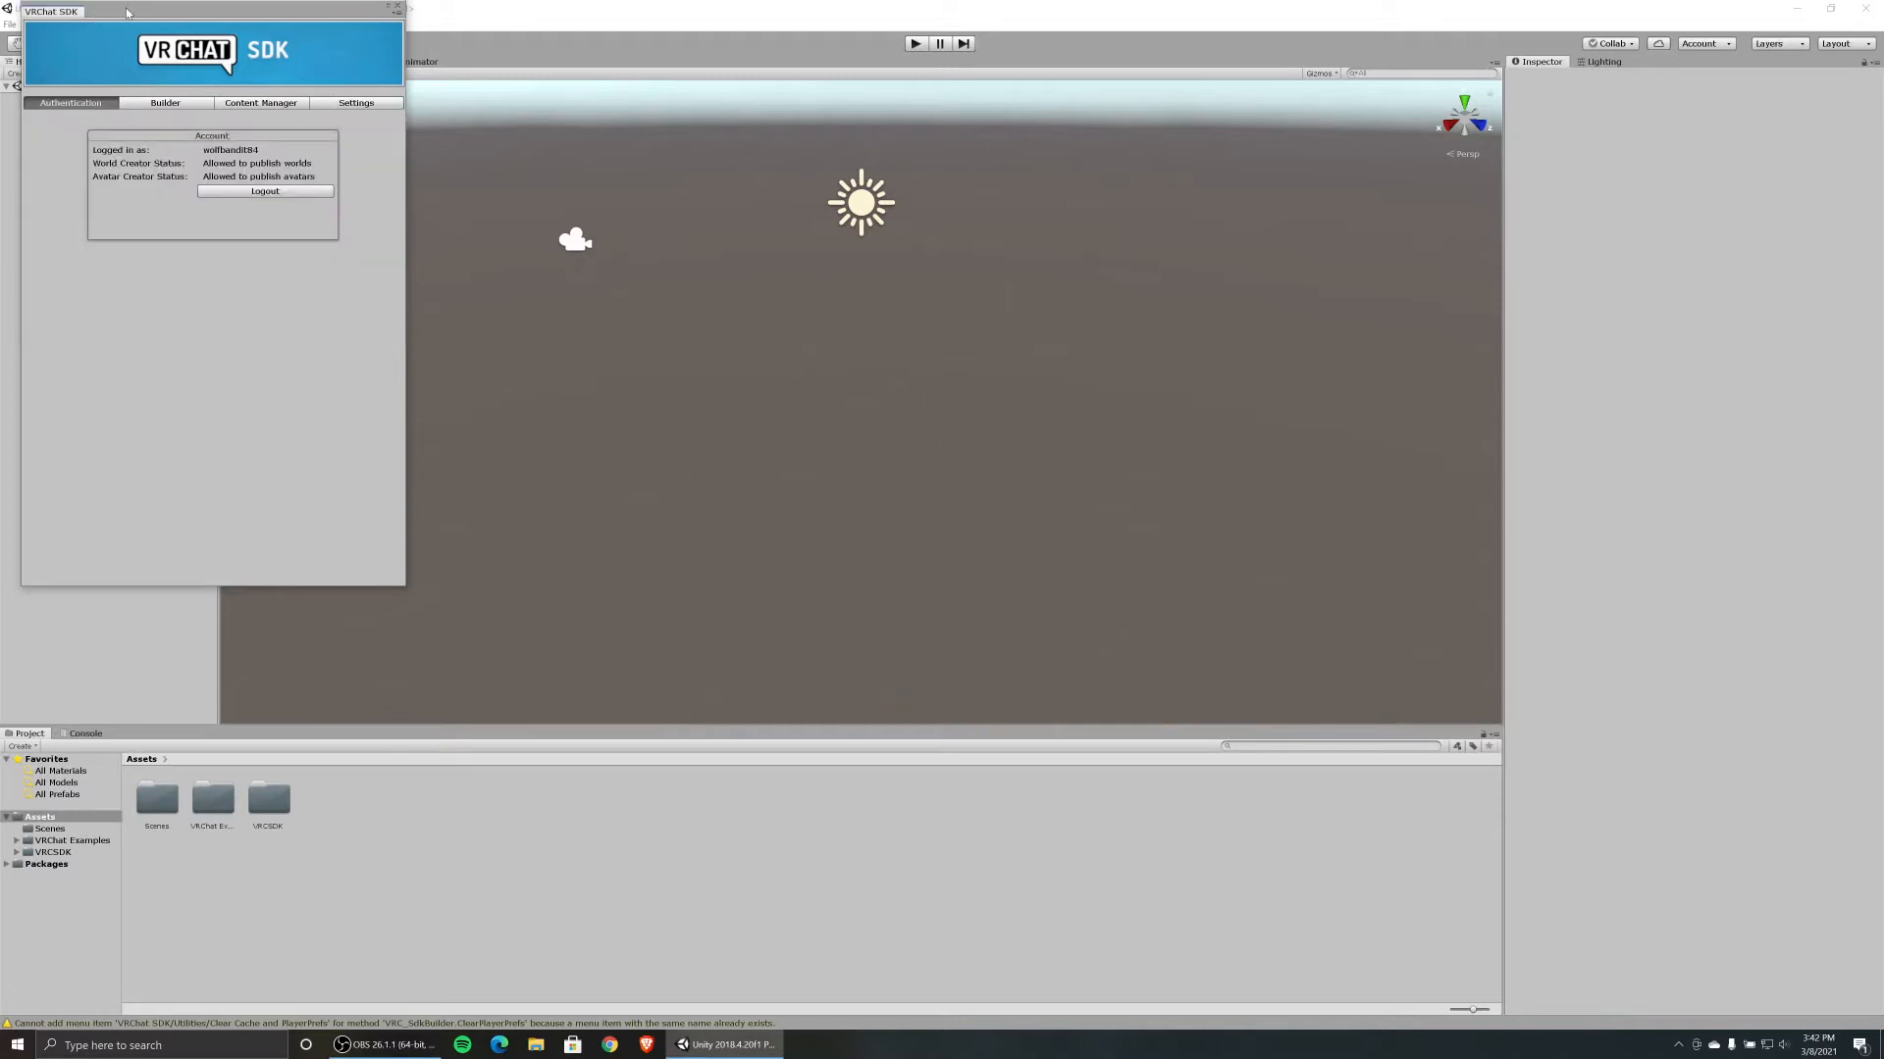
left_click_drag(56, 13, 414, 63)
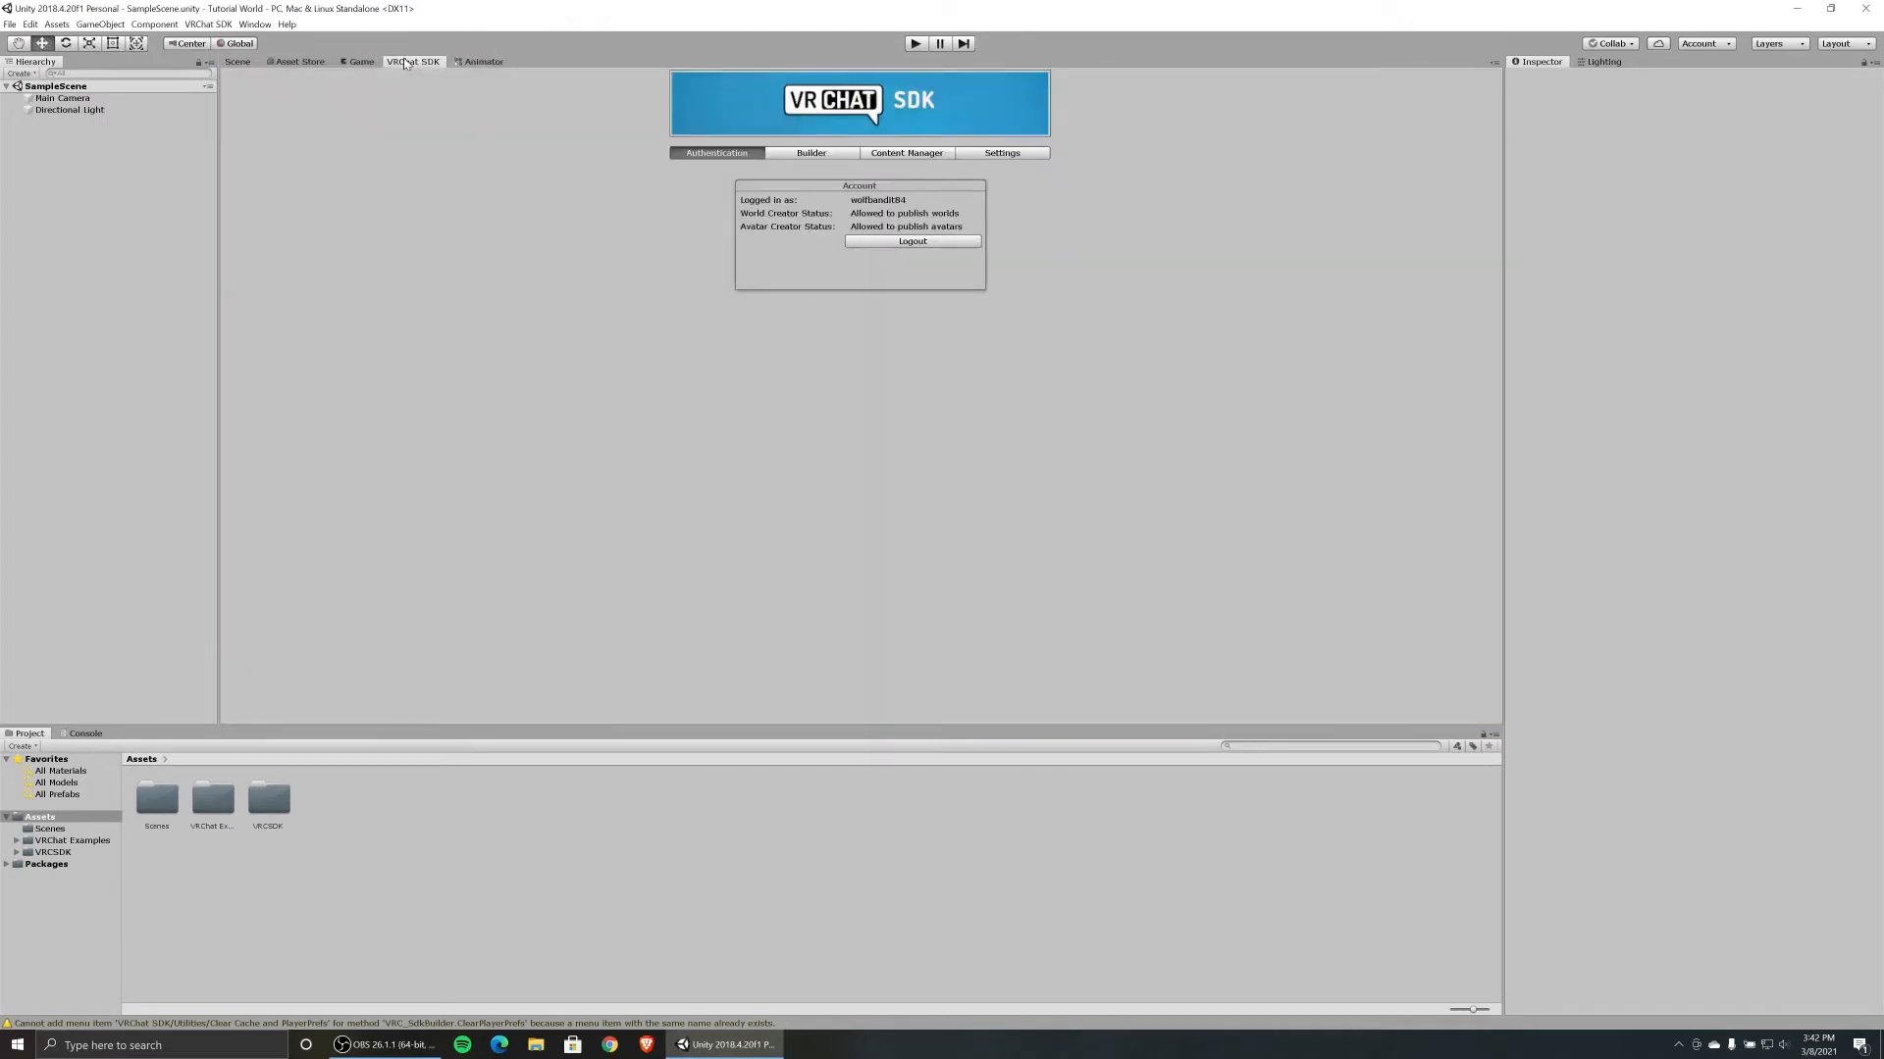
Look through the docked Scene, Asset Store, Game, VRChat SDK and Animator views, and return to the Scene view.
left_click(355, 62)
left_click(238, 62)
left_click(297, 62)
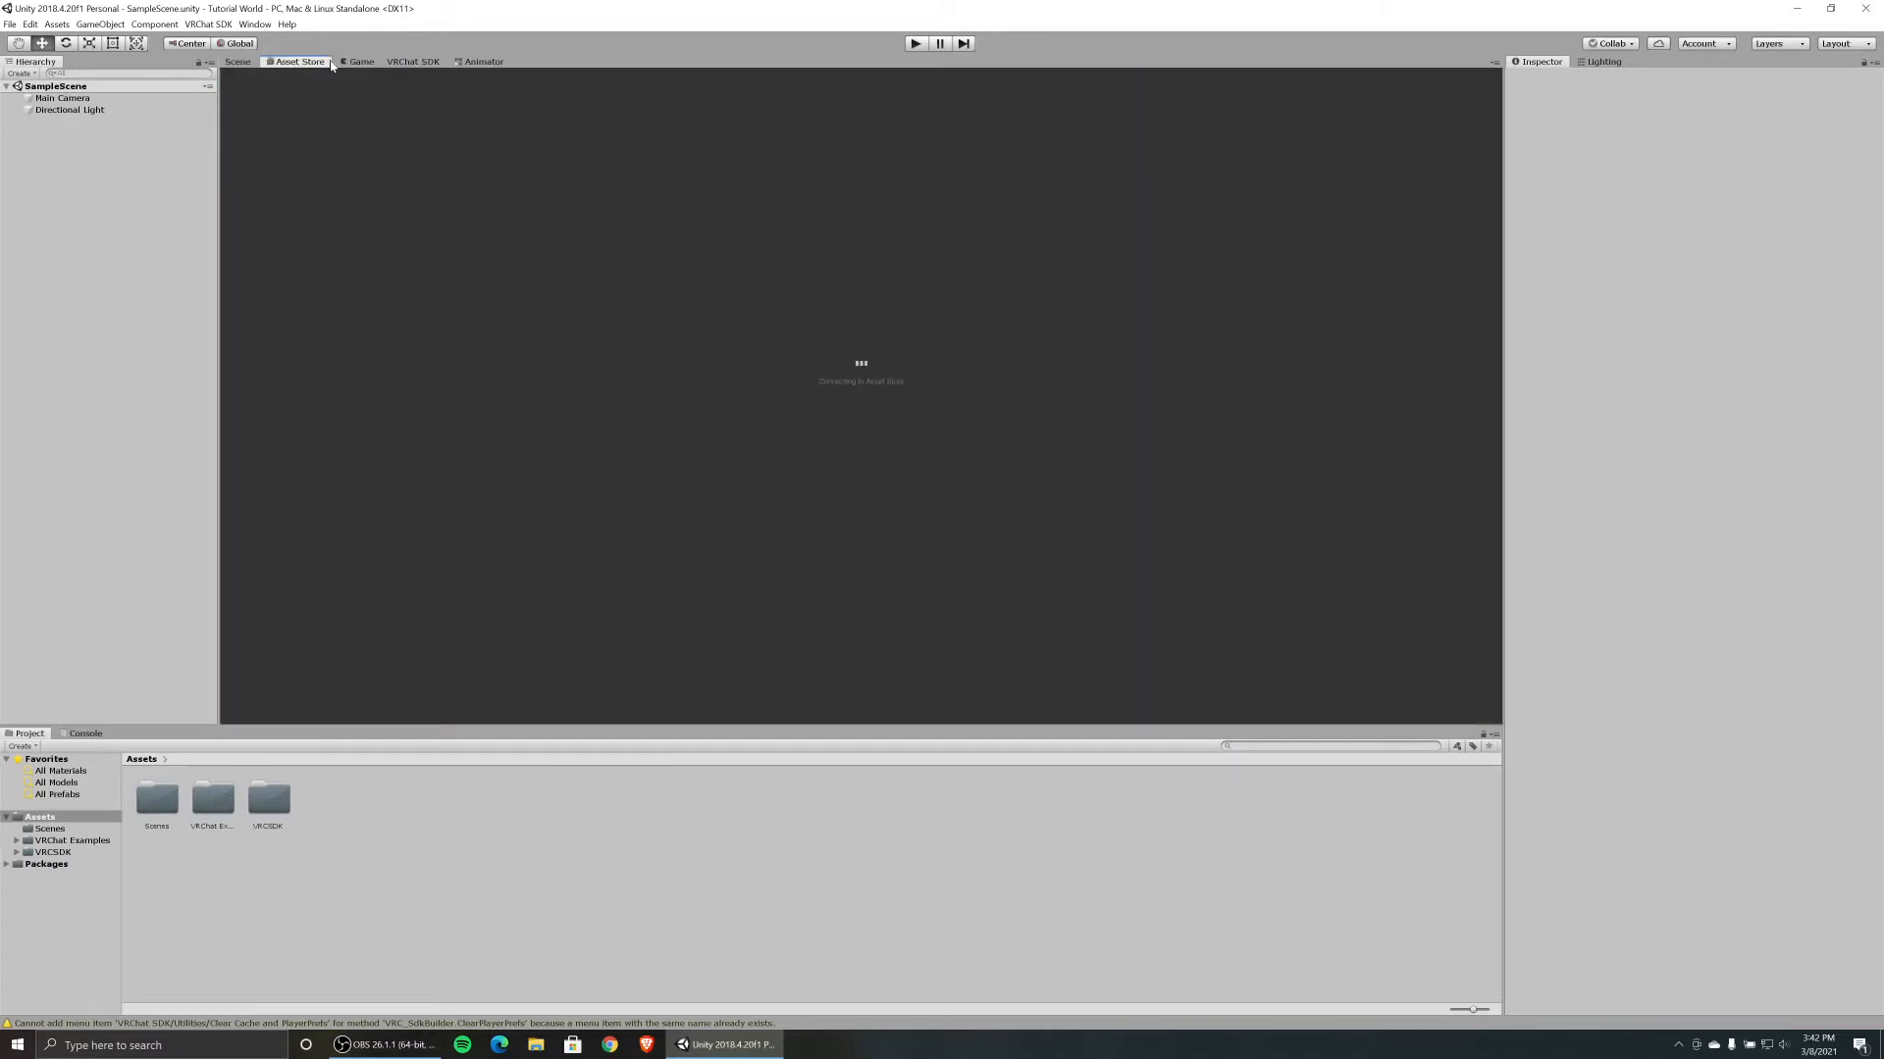
left_click(359, 62)
left_click(402, 61)
left_click(238, 63)
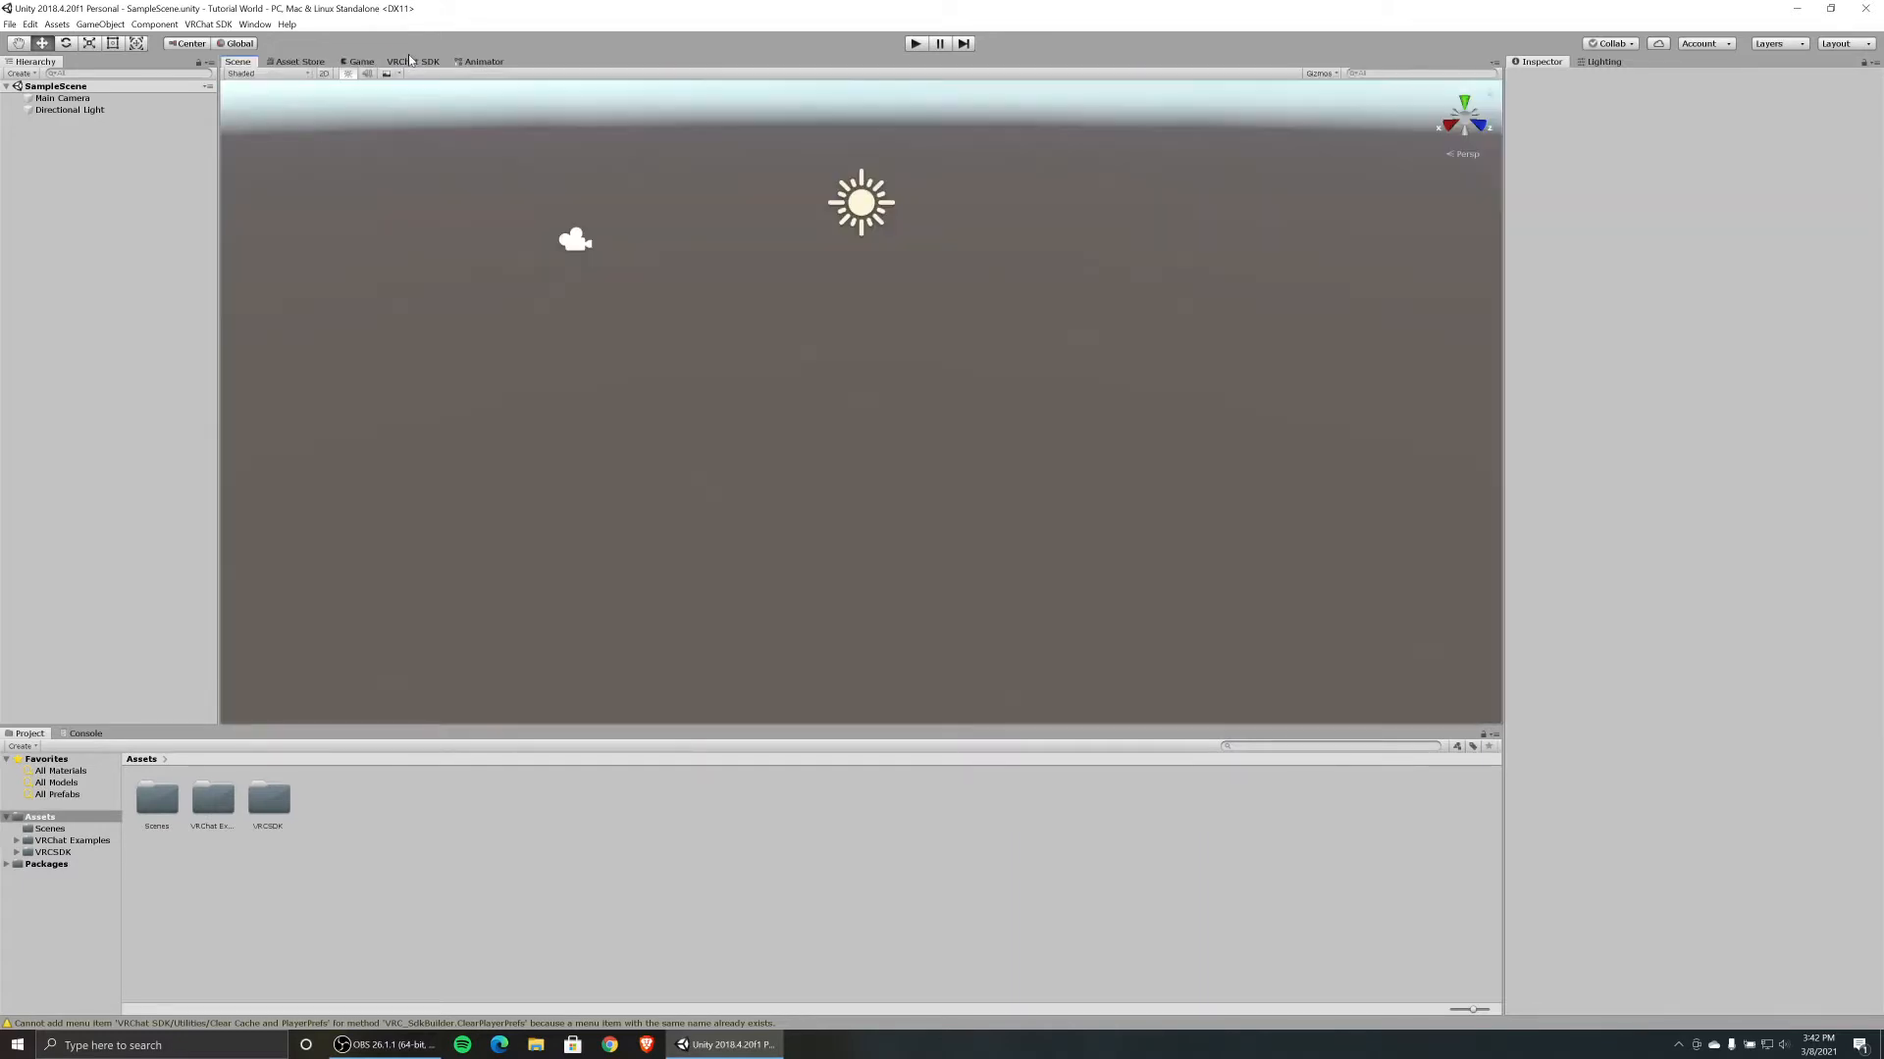
left_click(484, 63)
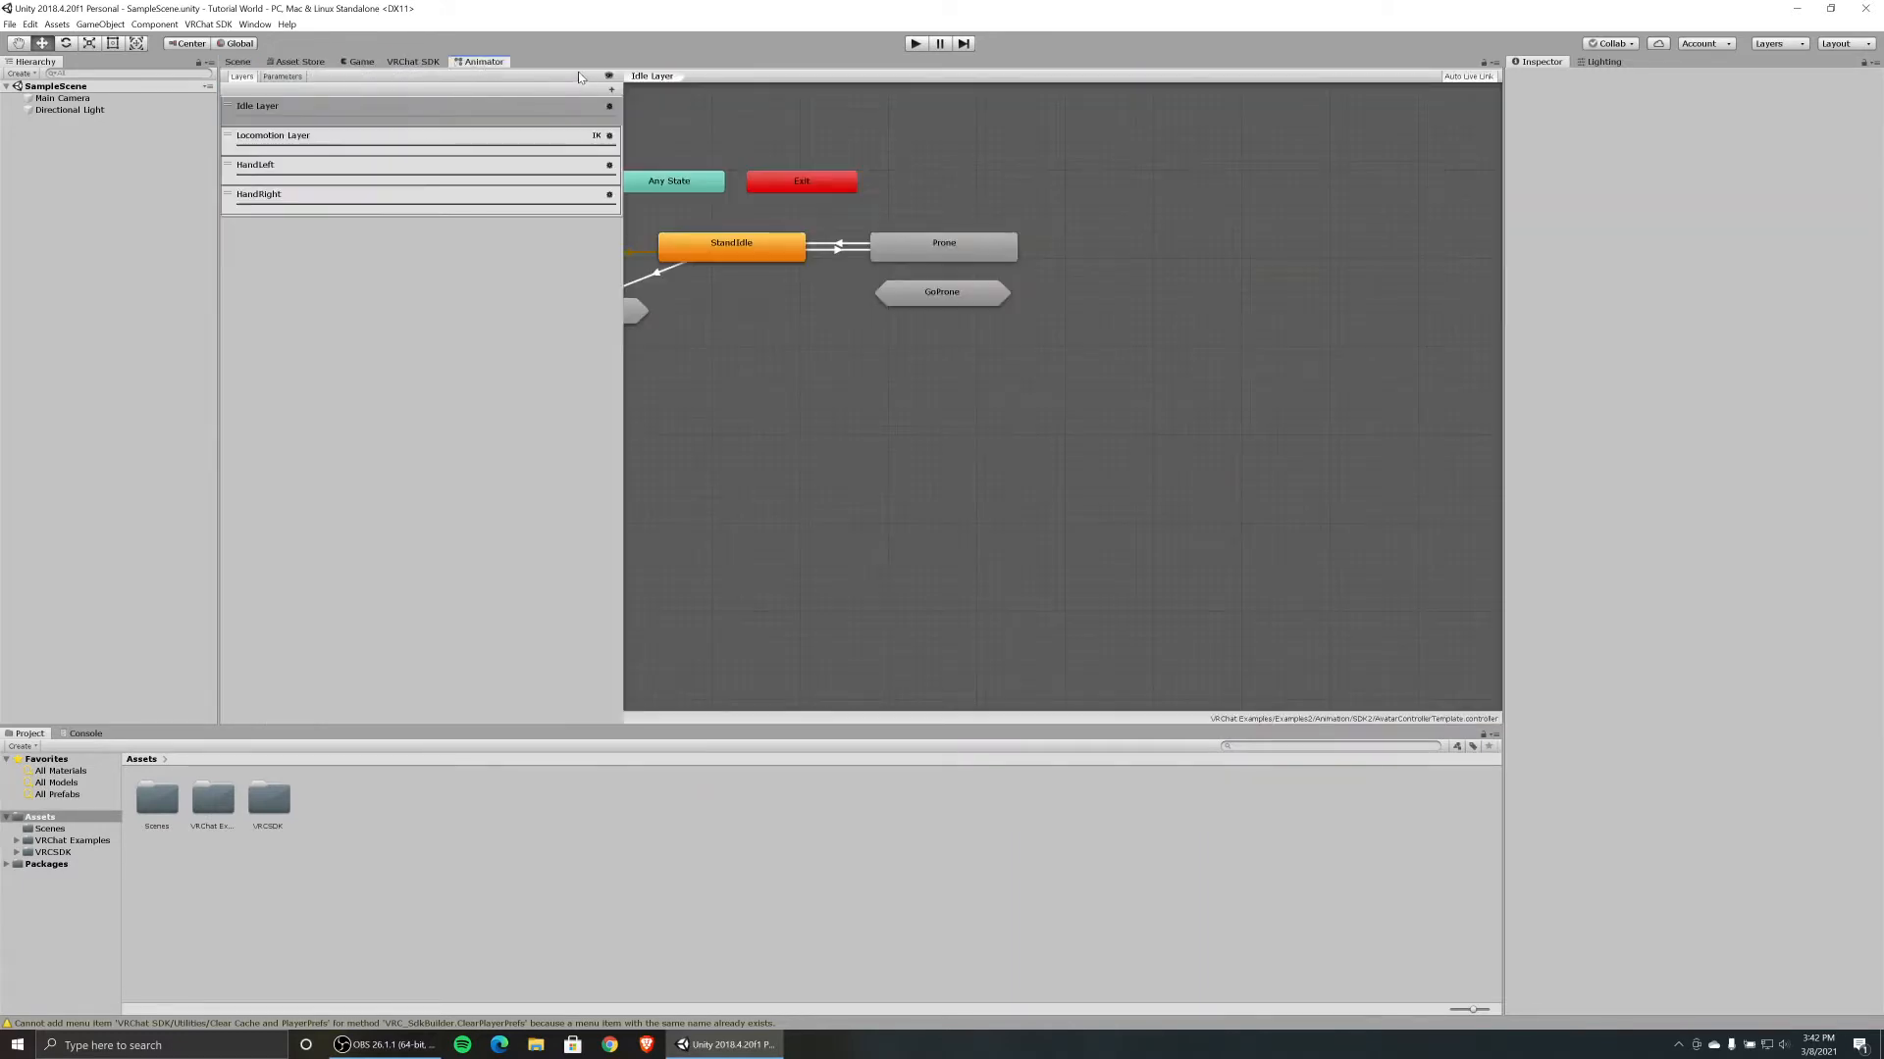
left_click(239, 62)
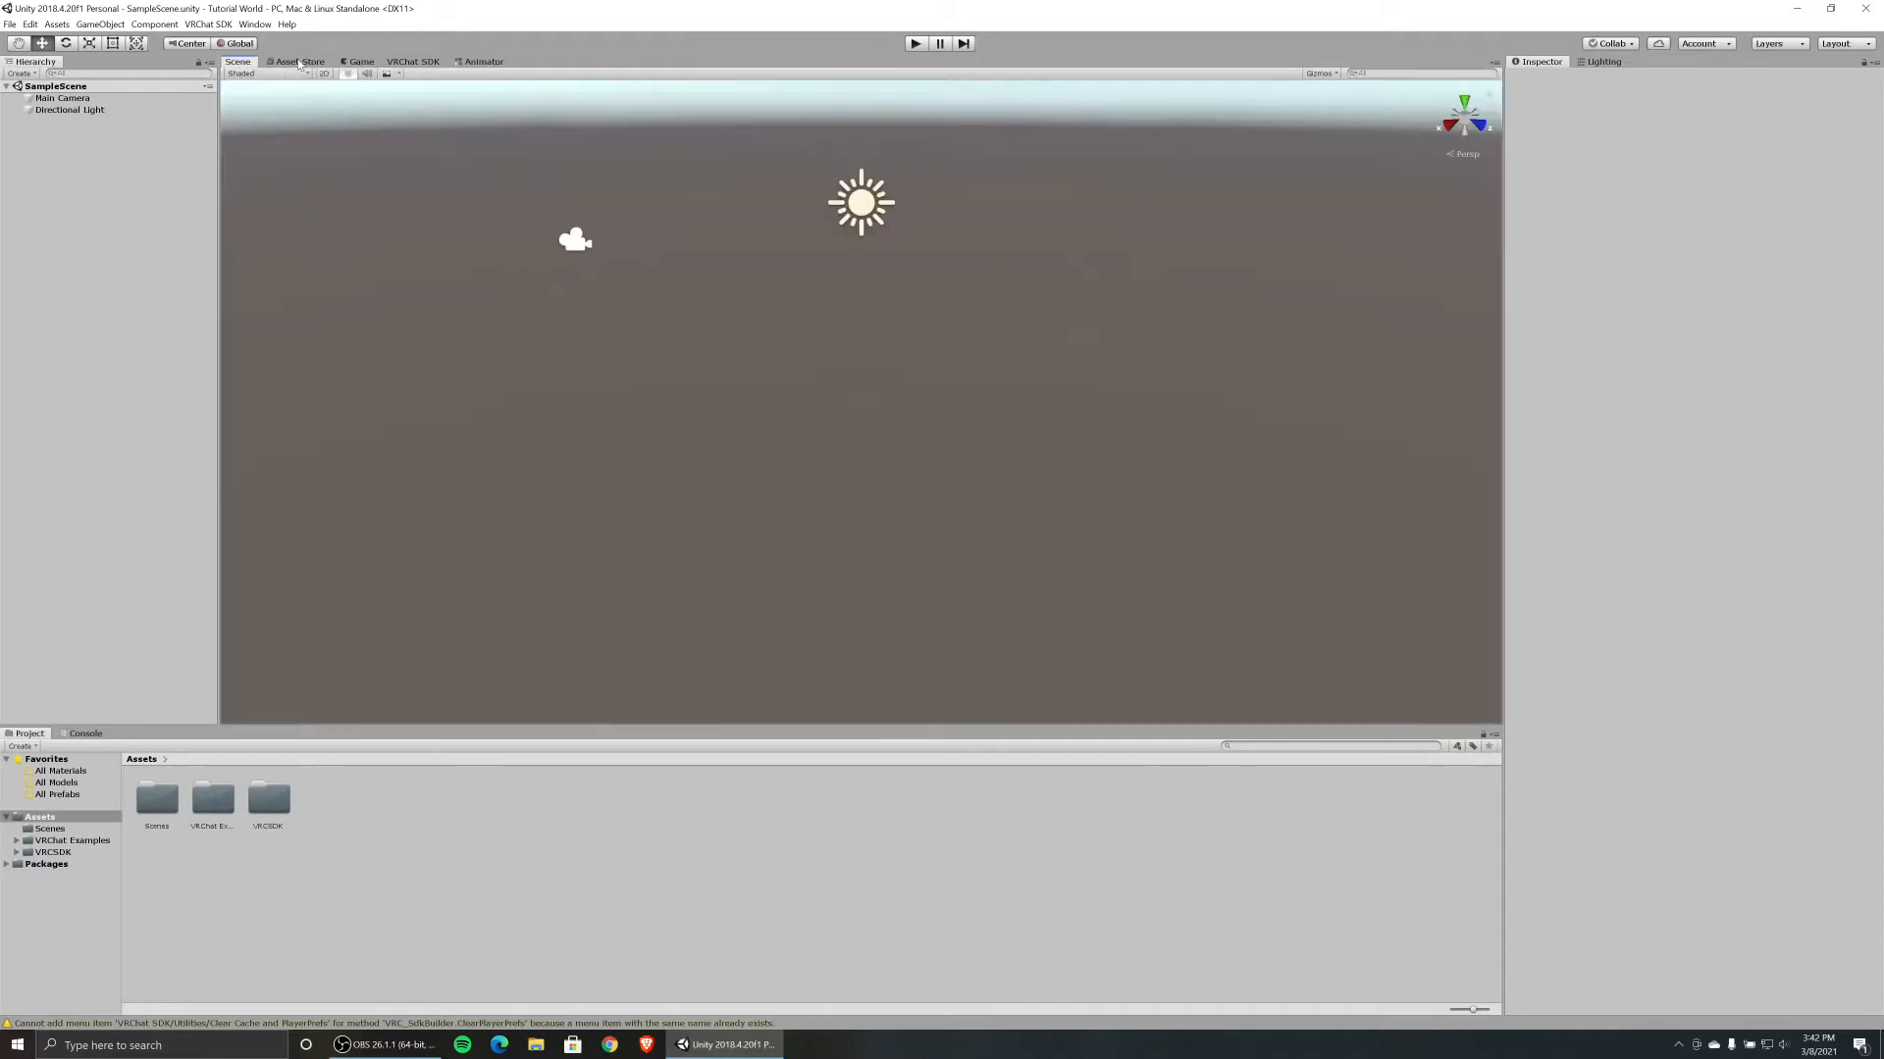
Open the Package Manager and install the ProBuilder package, version 4.5.0.
left_click(261, 28)
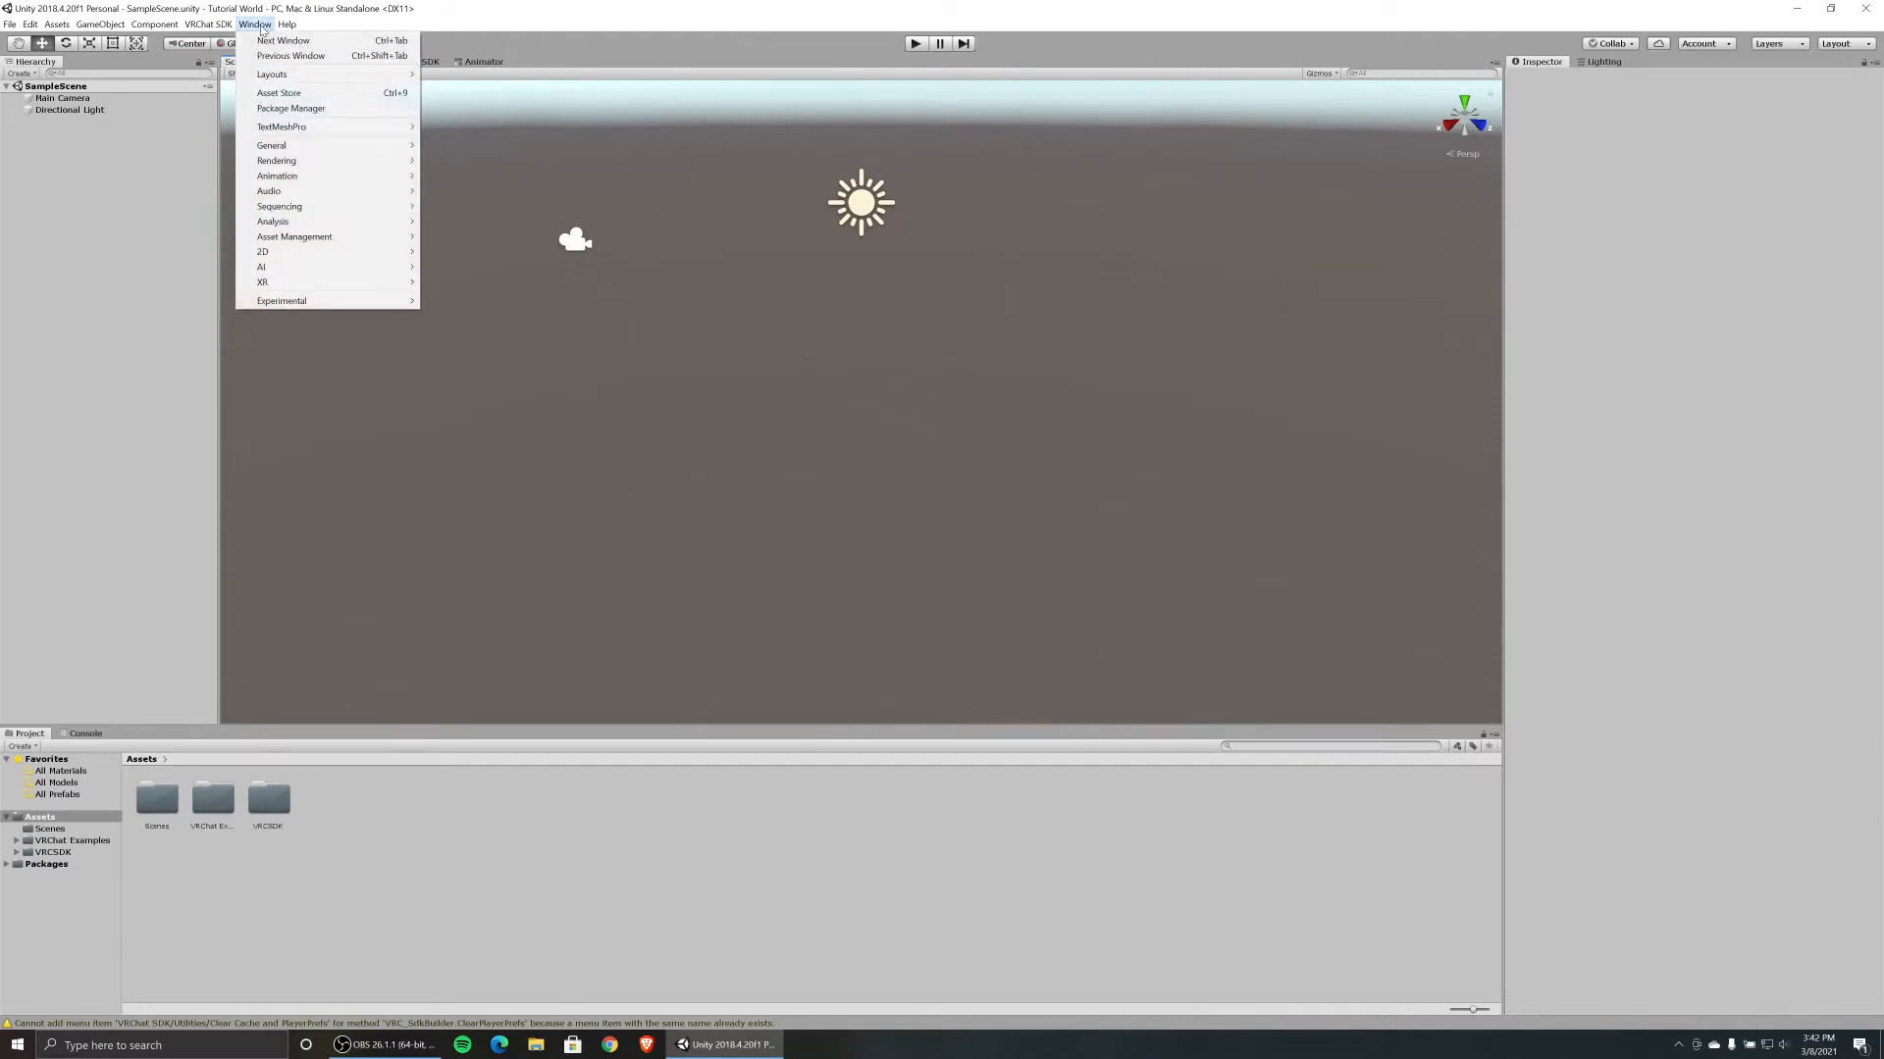
left_click(321, 110)
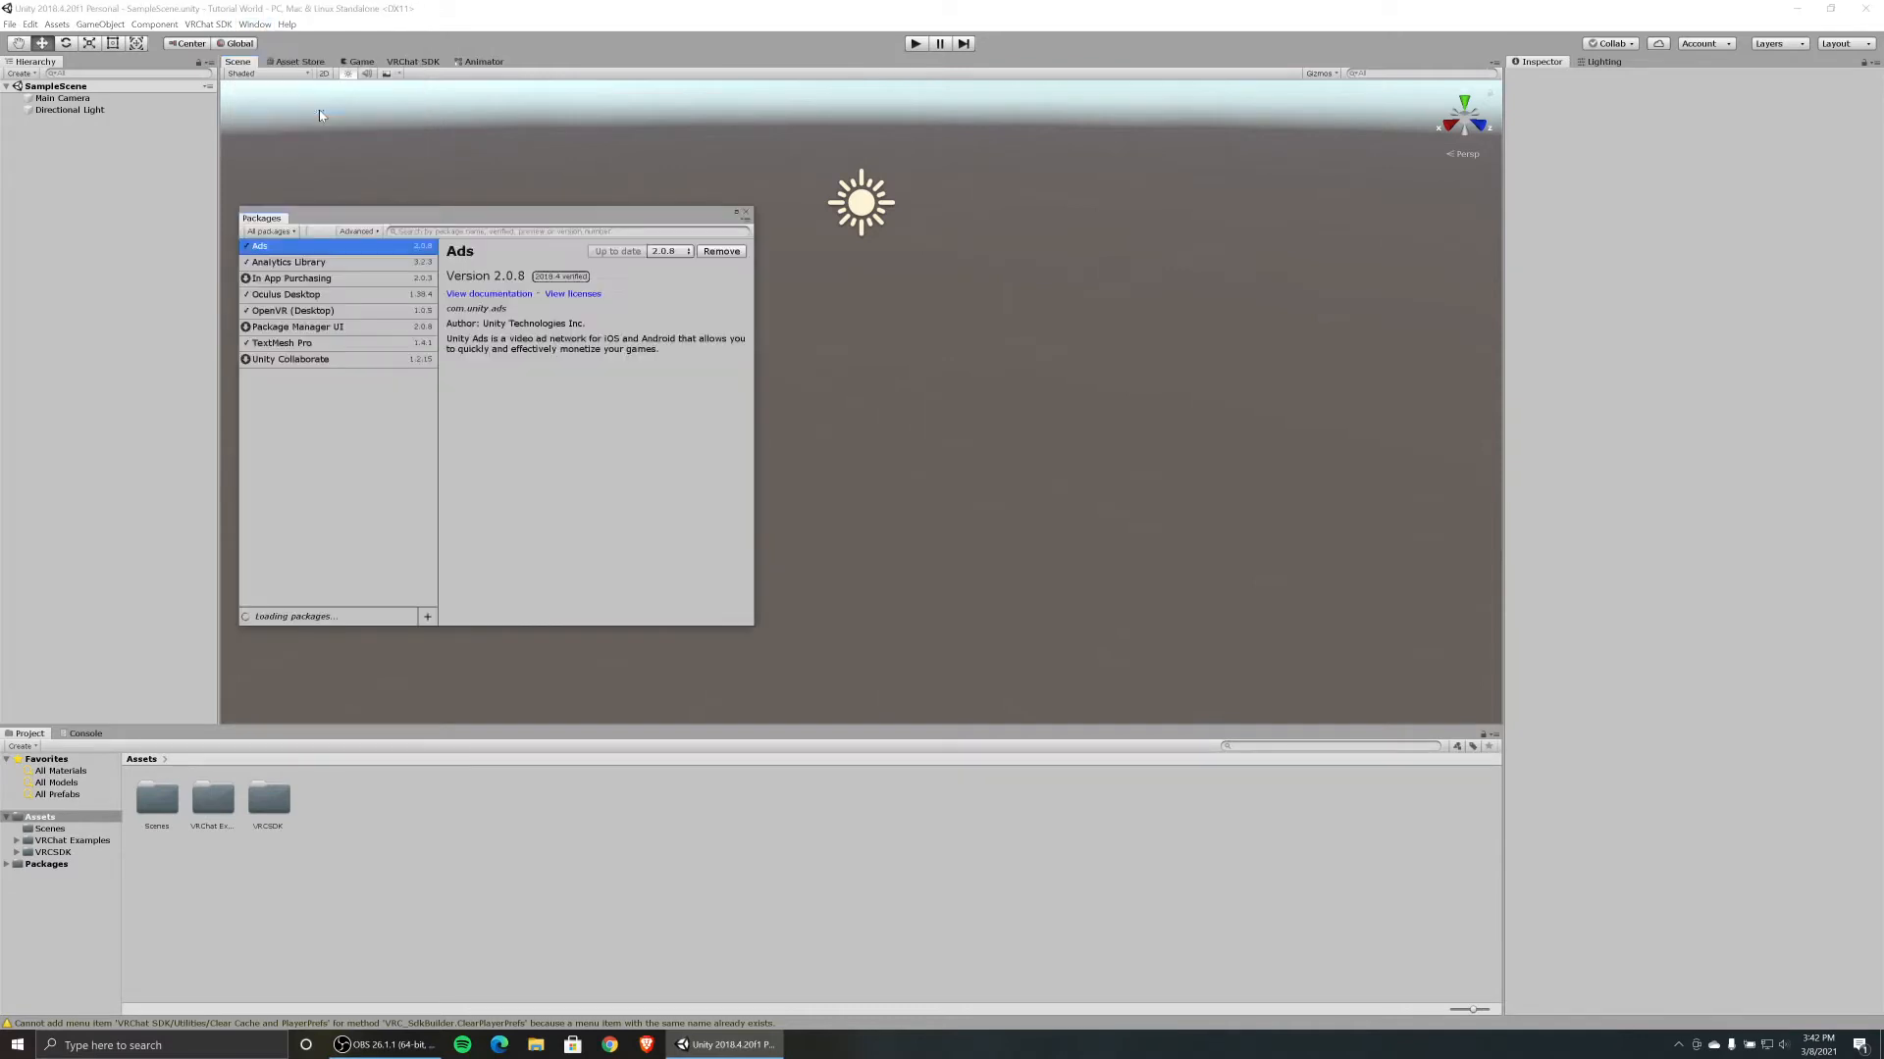
left_click(377, 231)
left_click(411, 249)
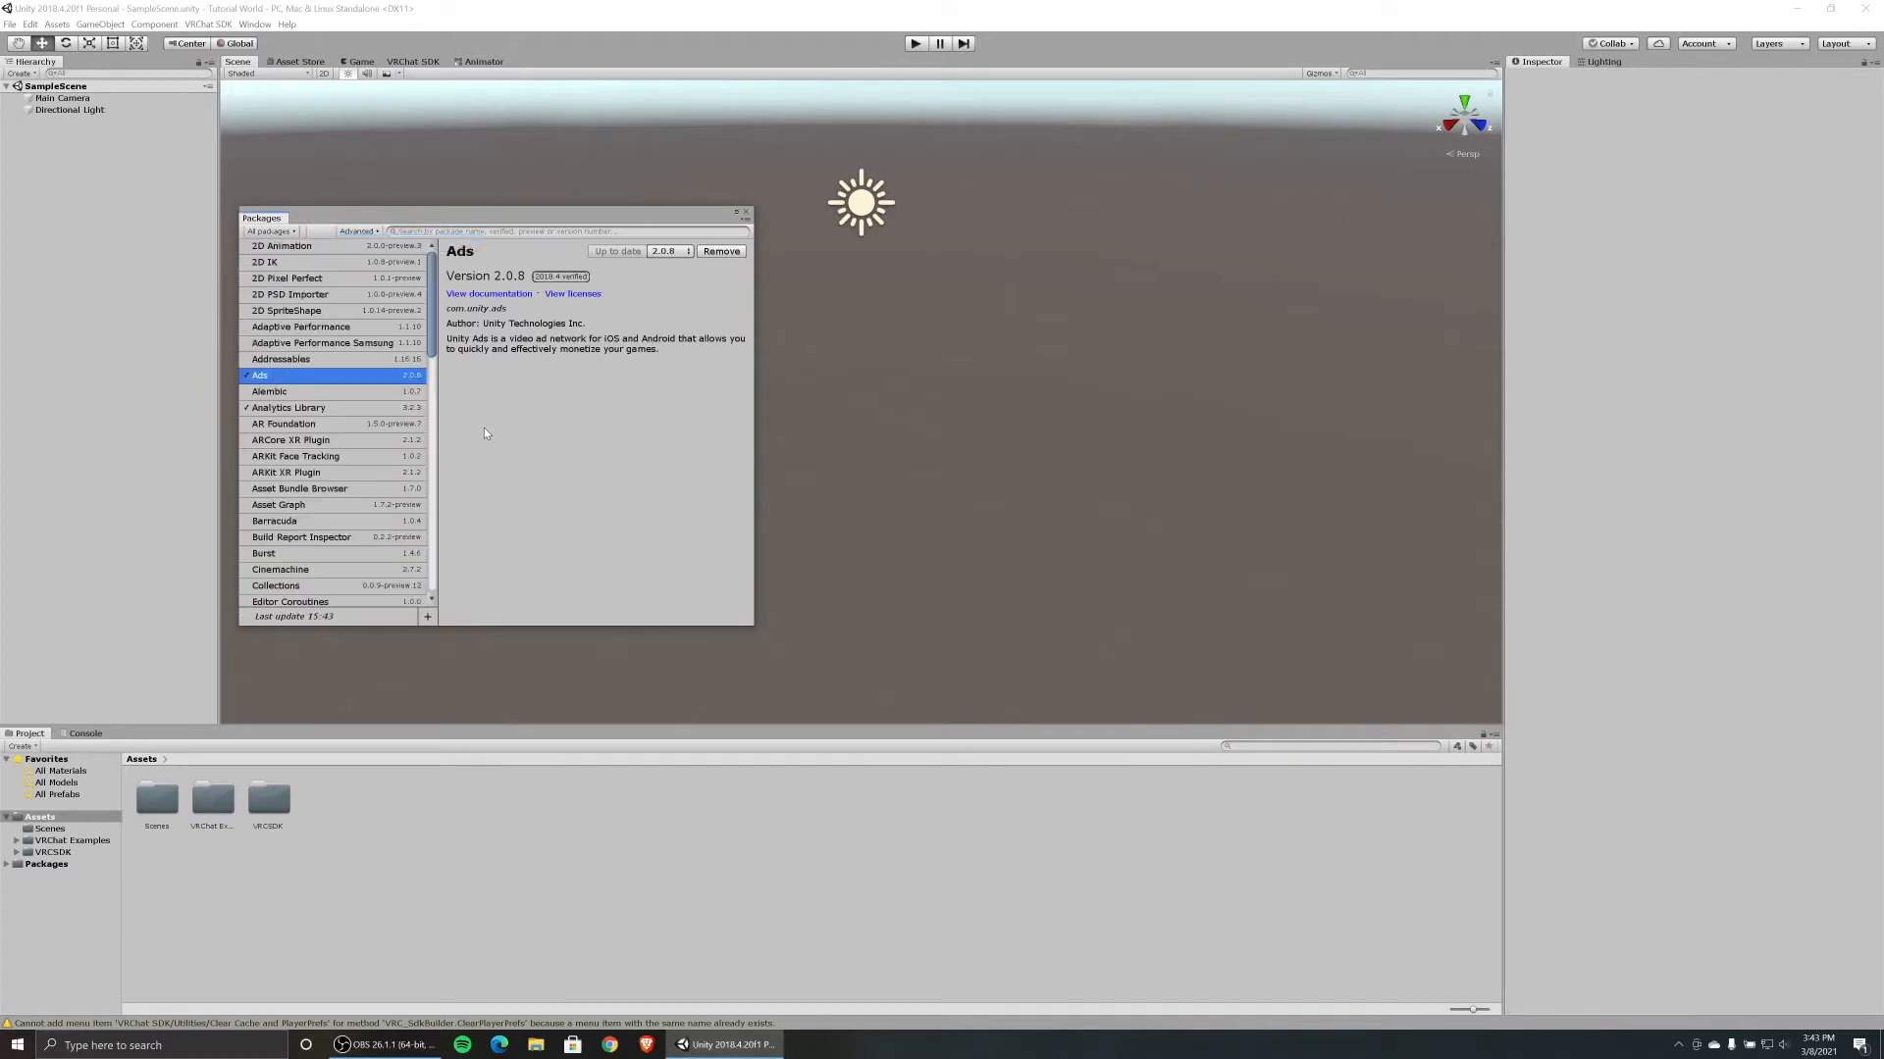
scroll(366, 498, "down", 2)
scroll(366, 497, "down", 10)
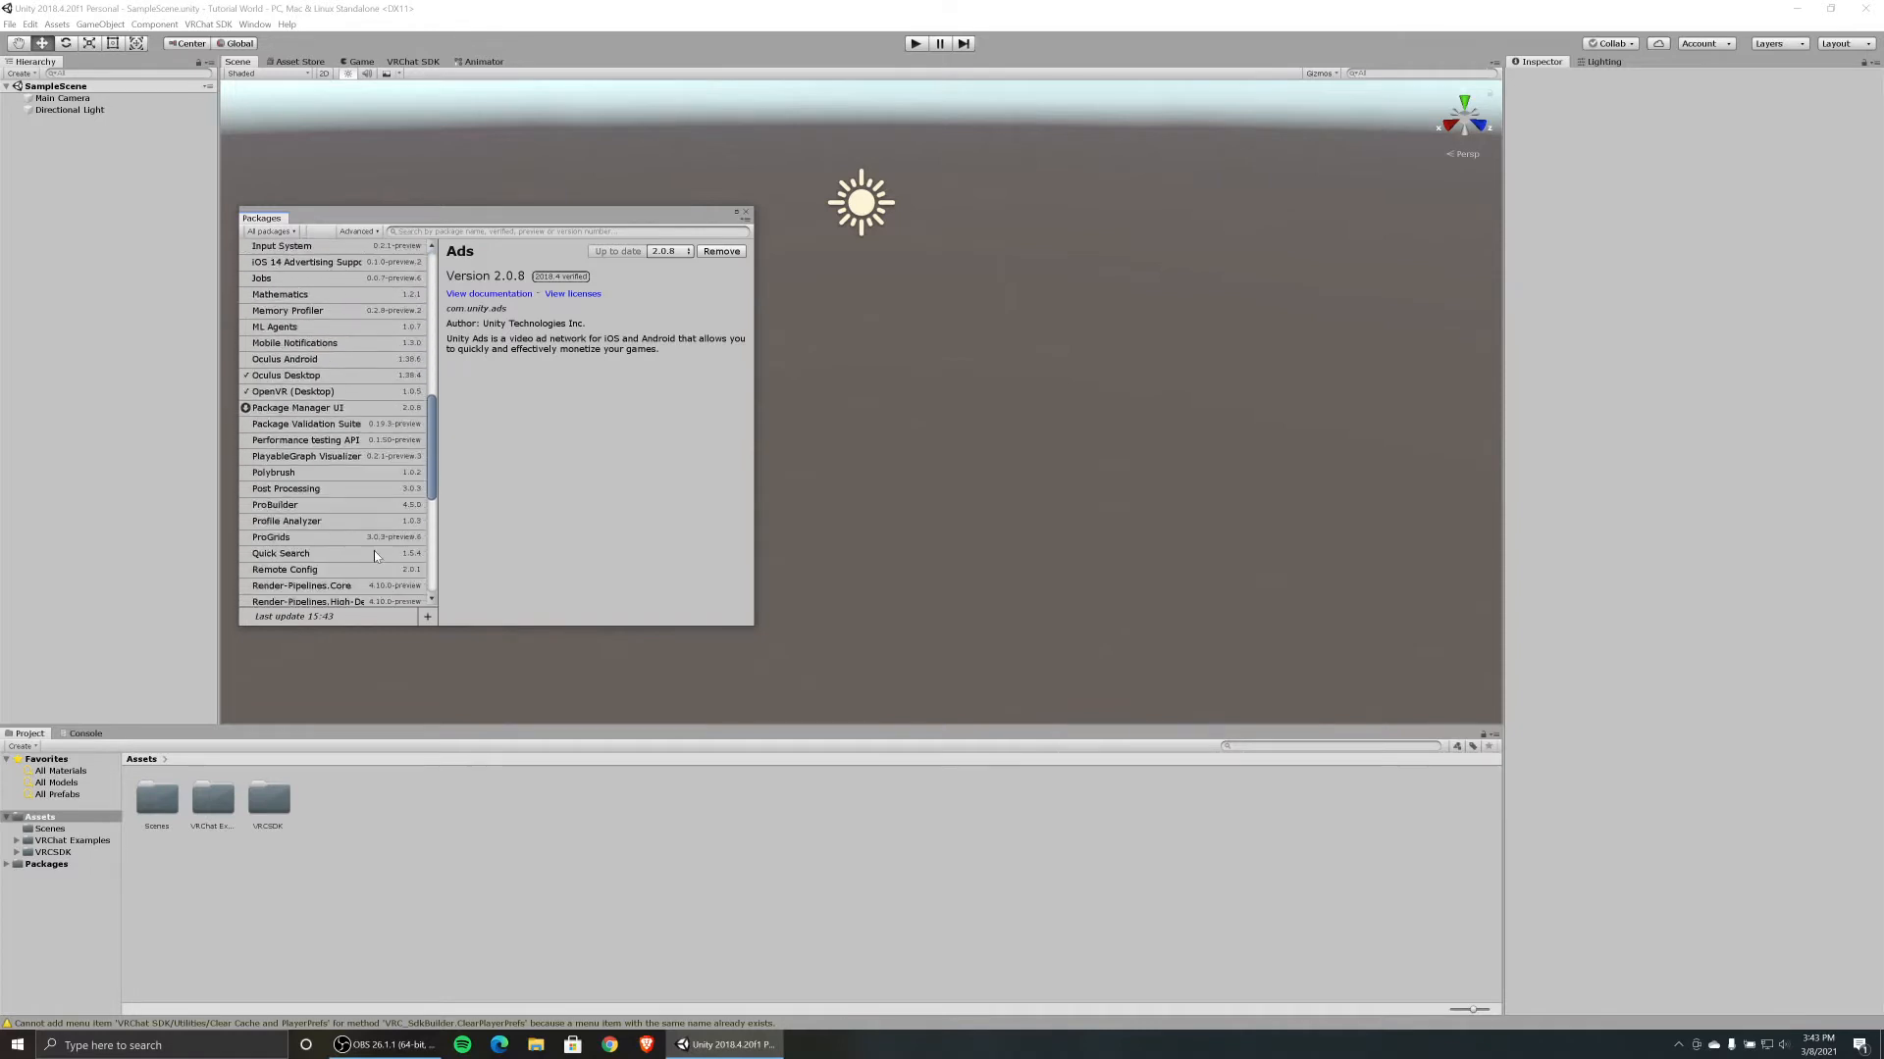
left_click(287, 508)
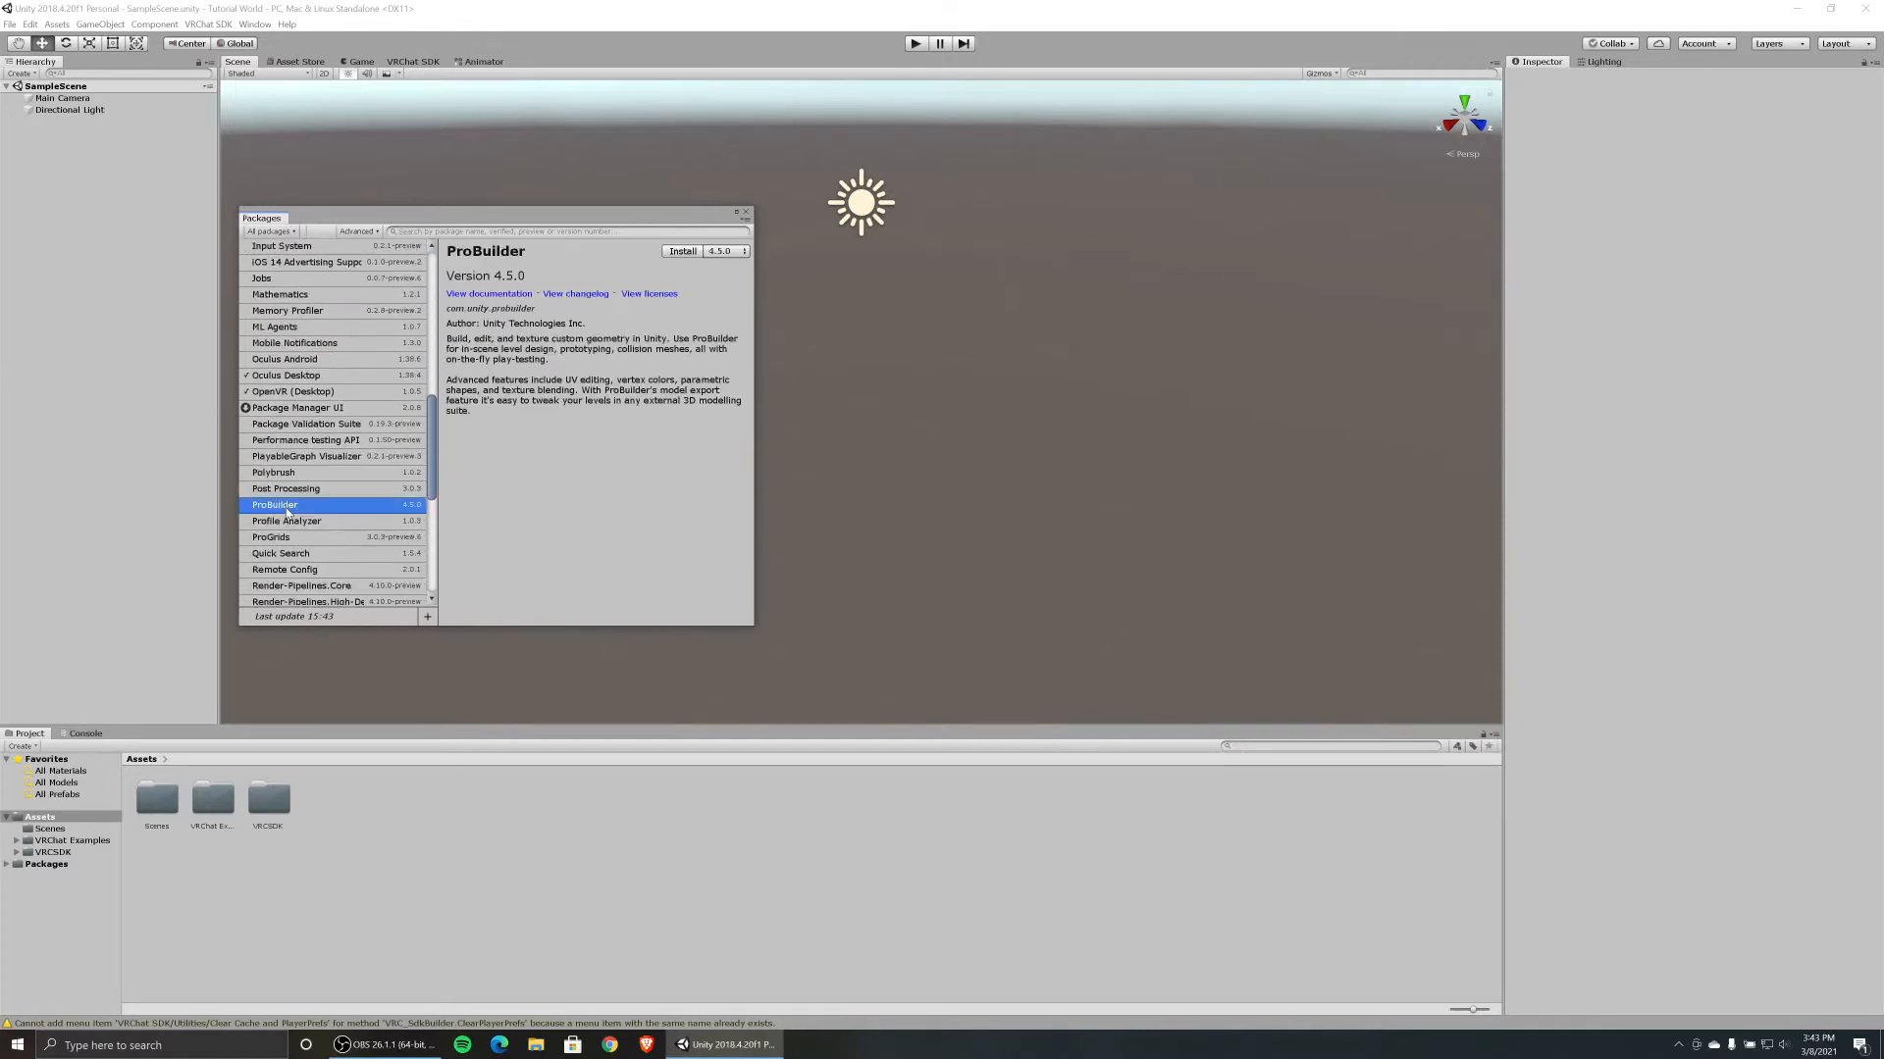
left_click(684, 252)
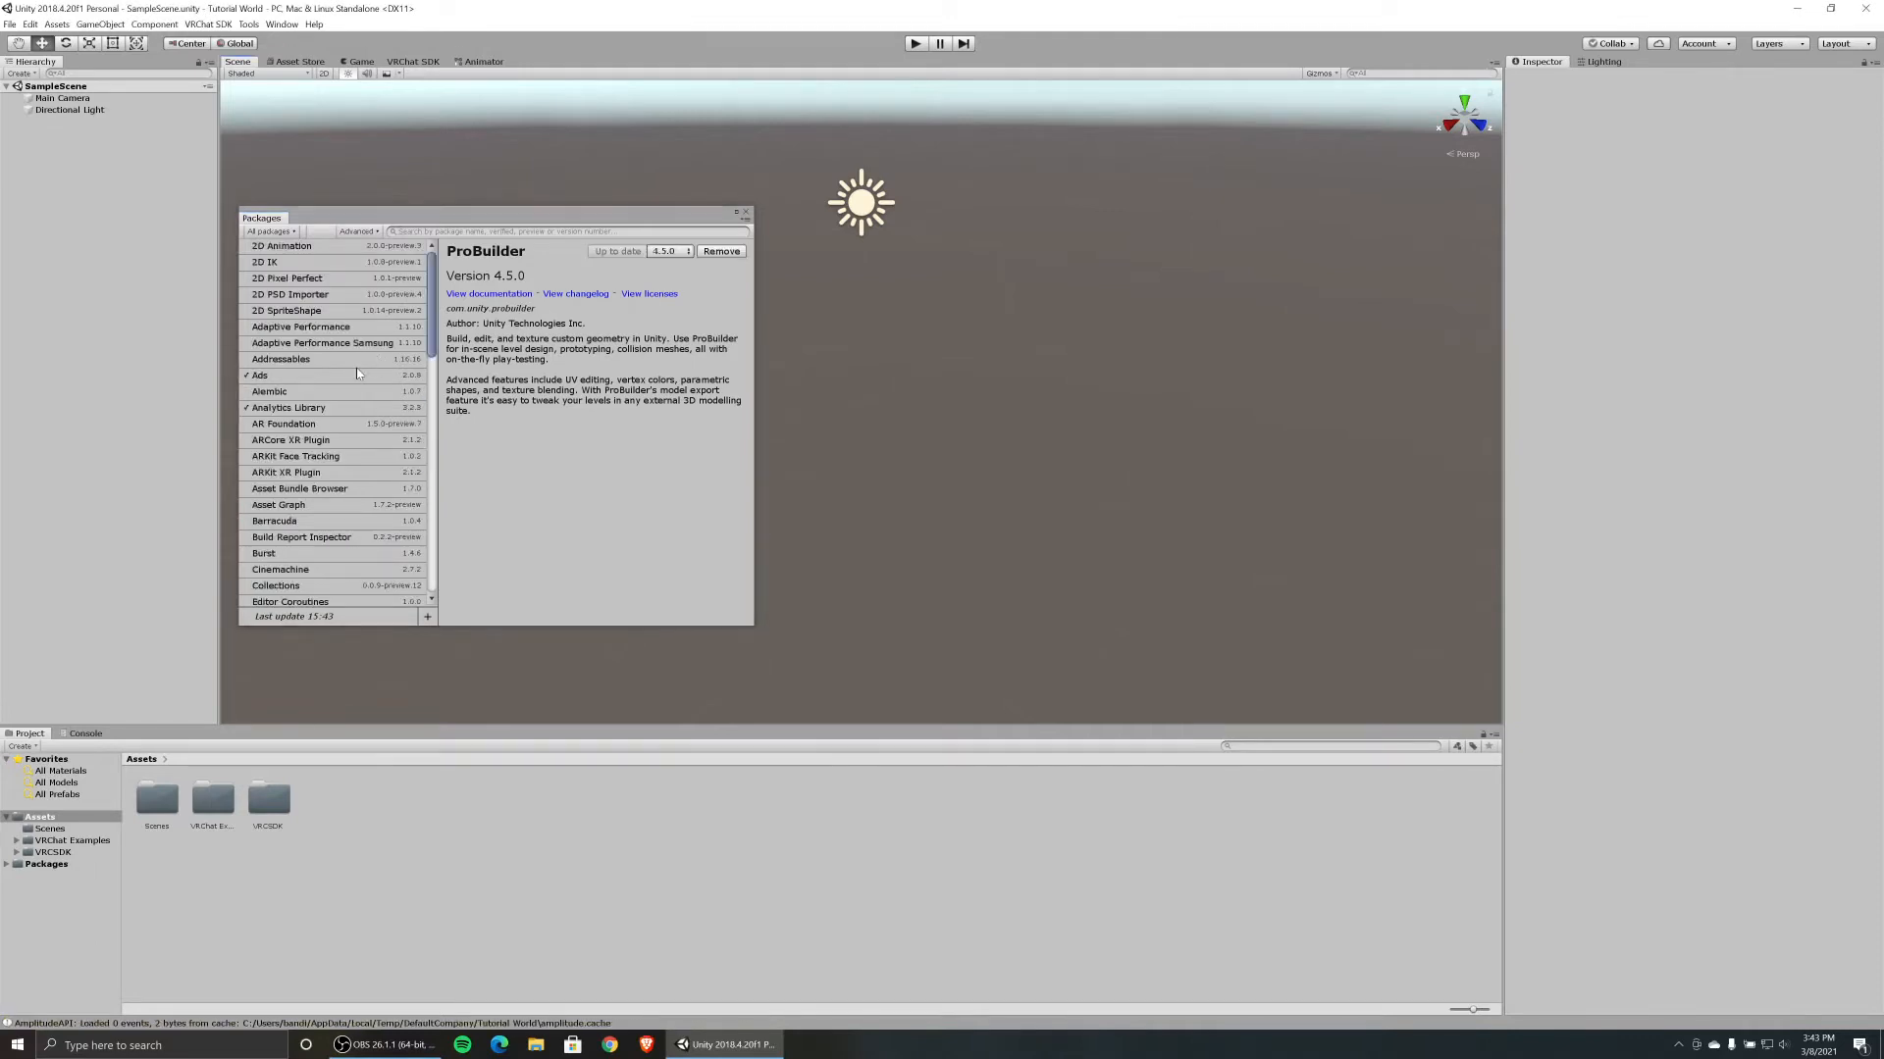
Install the ProGrids preview package, version 3.0.3, and close the Package Manager.
scroll(356, 389, "down", 10)
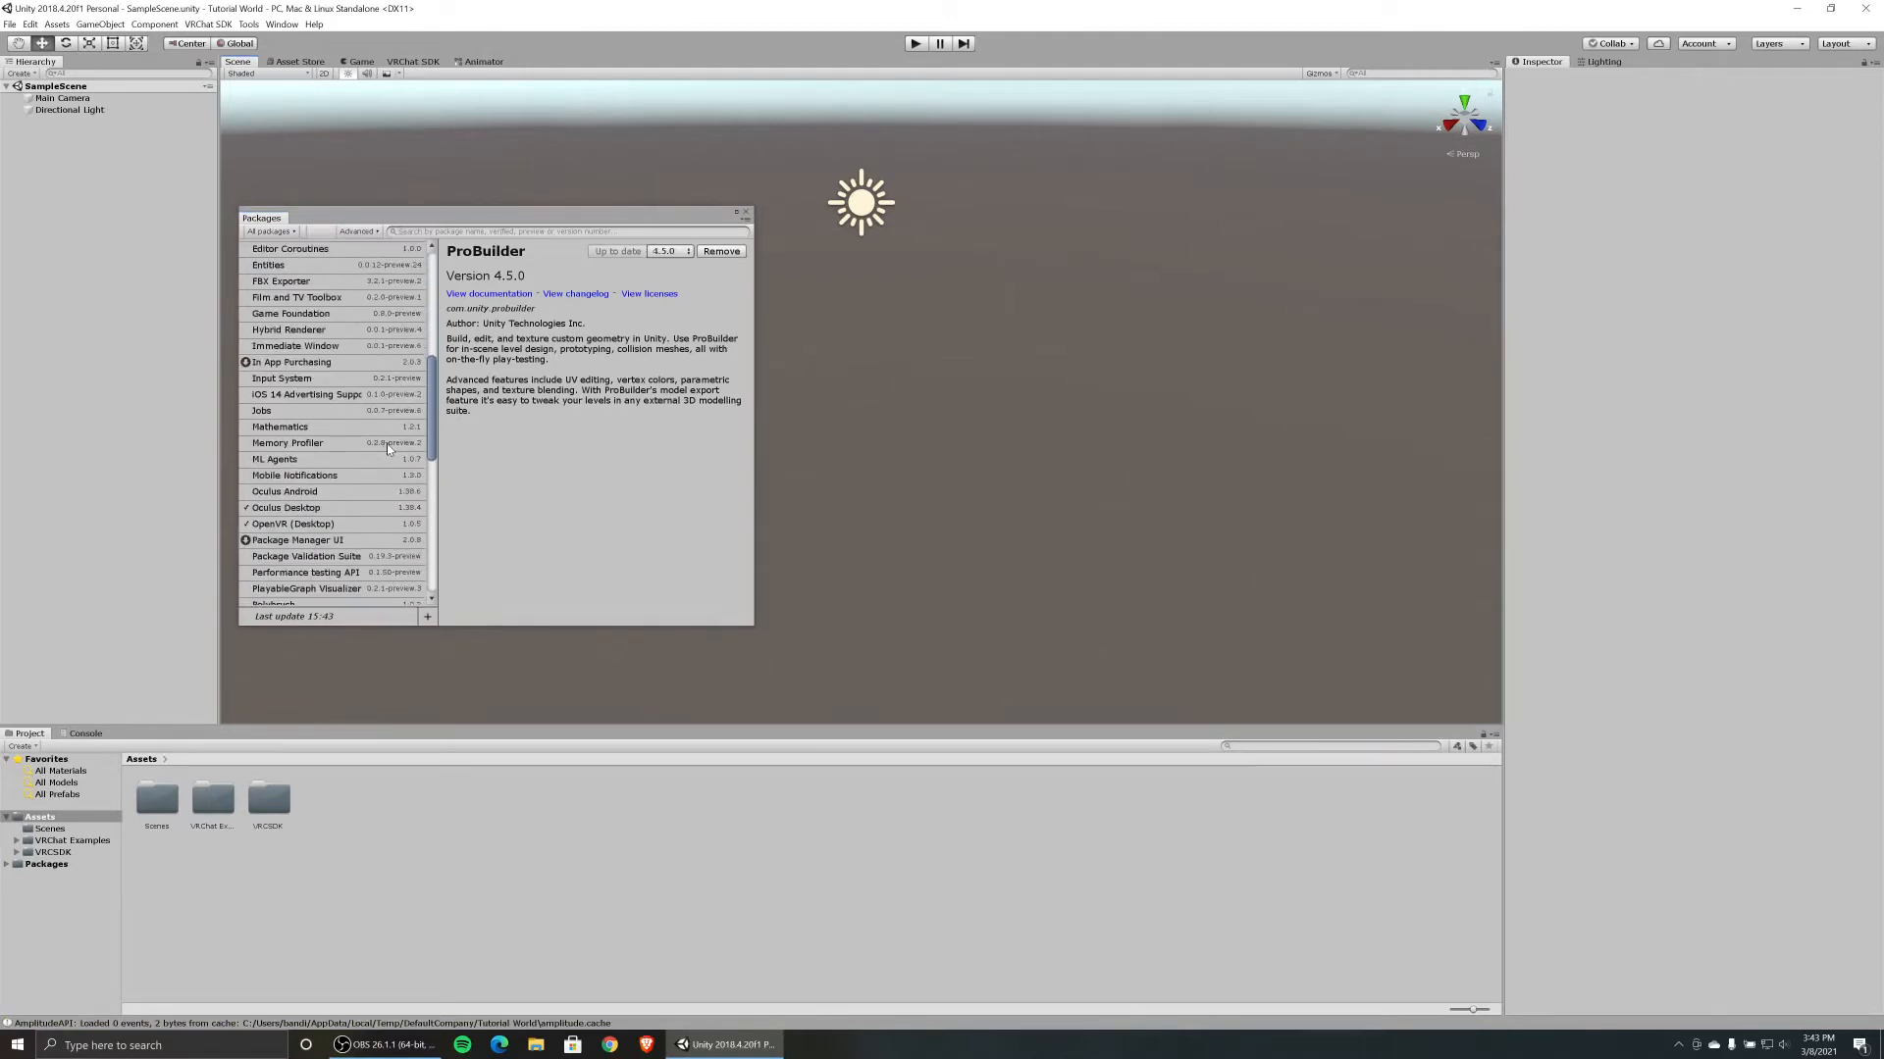
scroll(385, 447, "down", 3)
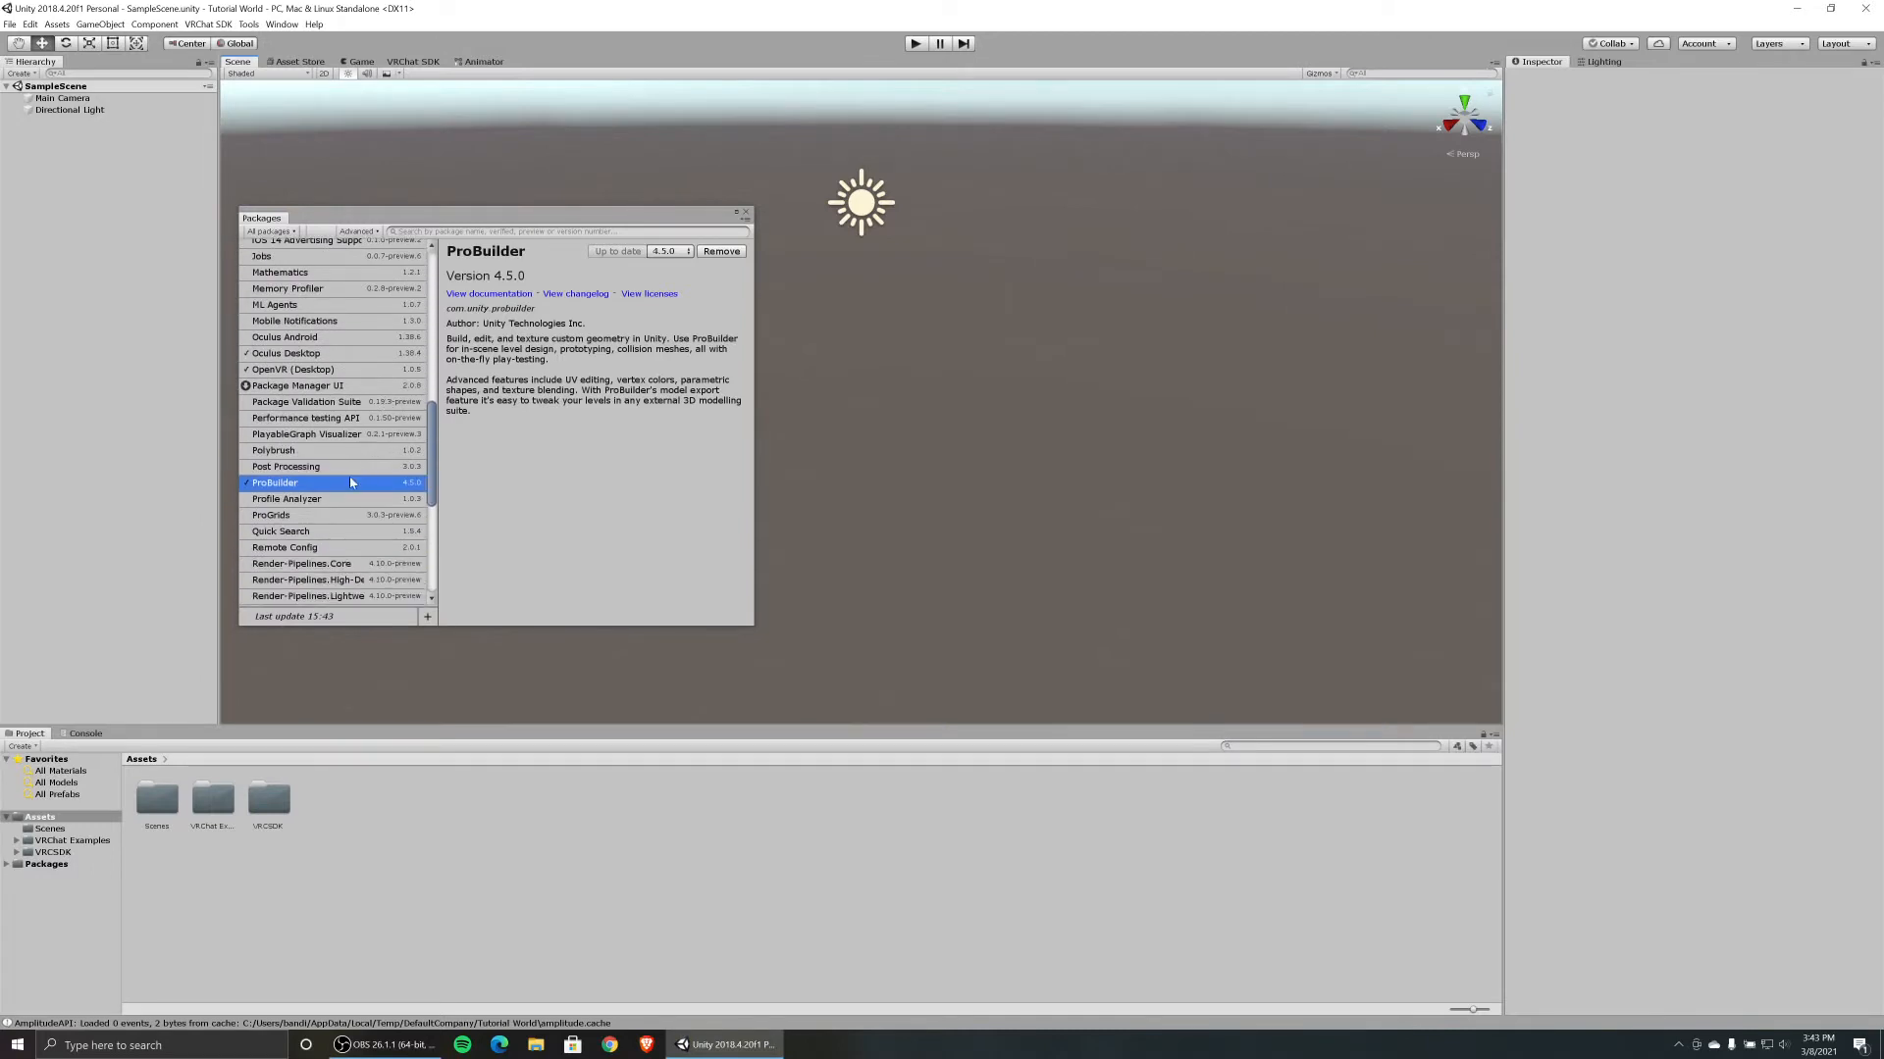
left_click(309, 516)
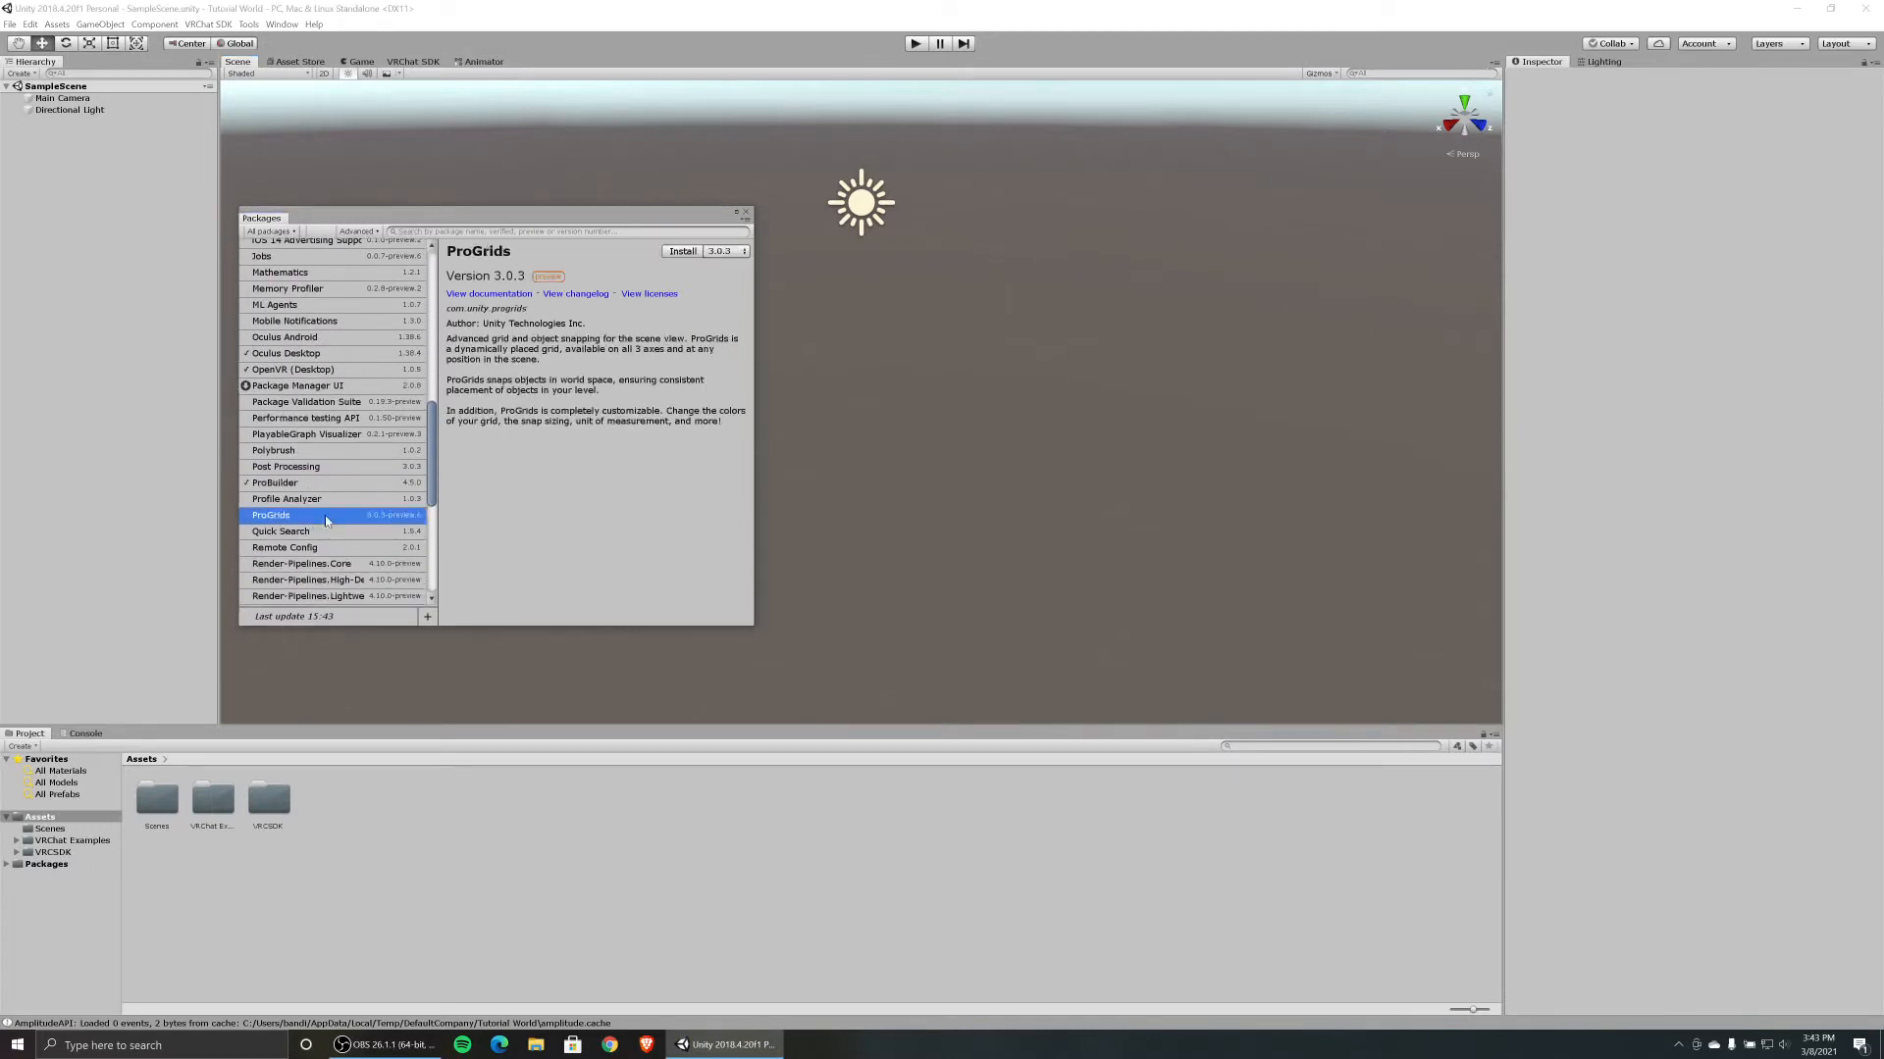
left_click(683, 252)
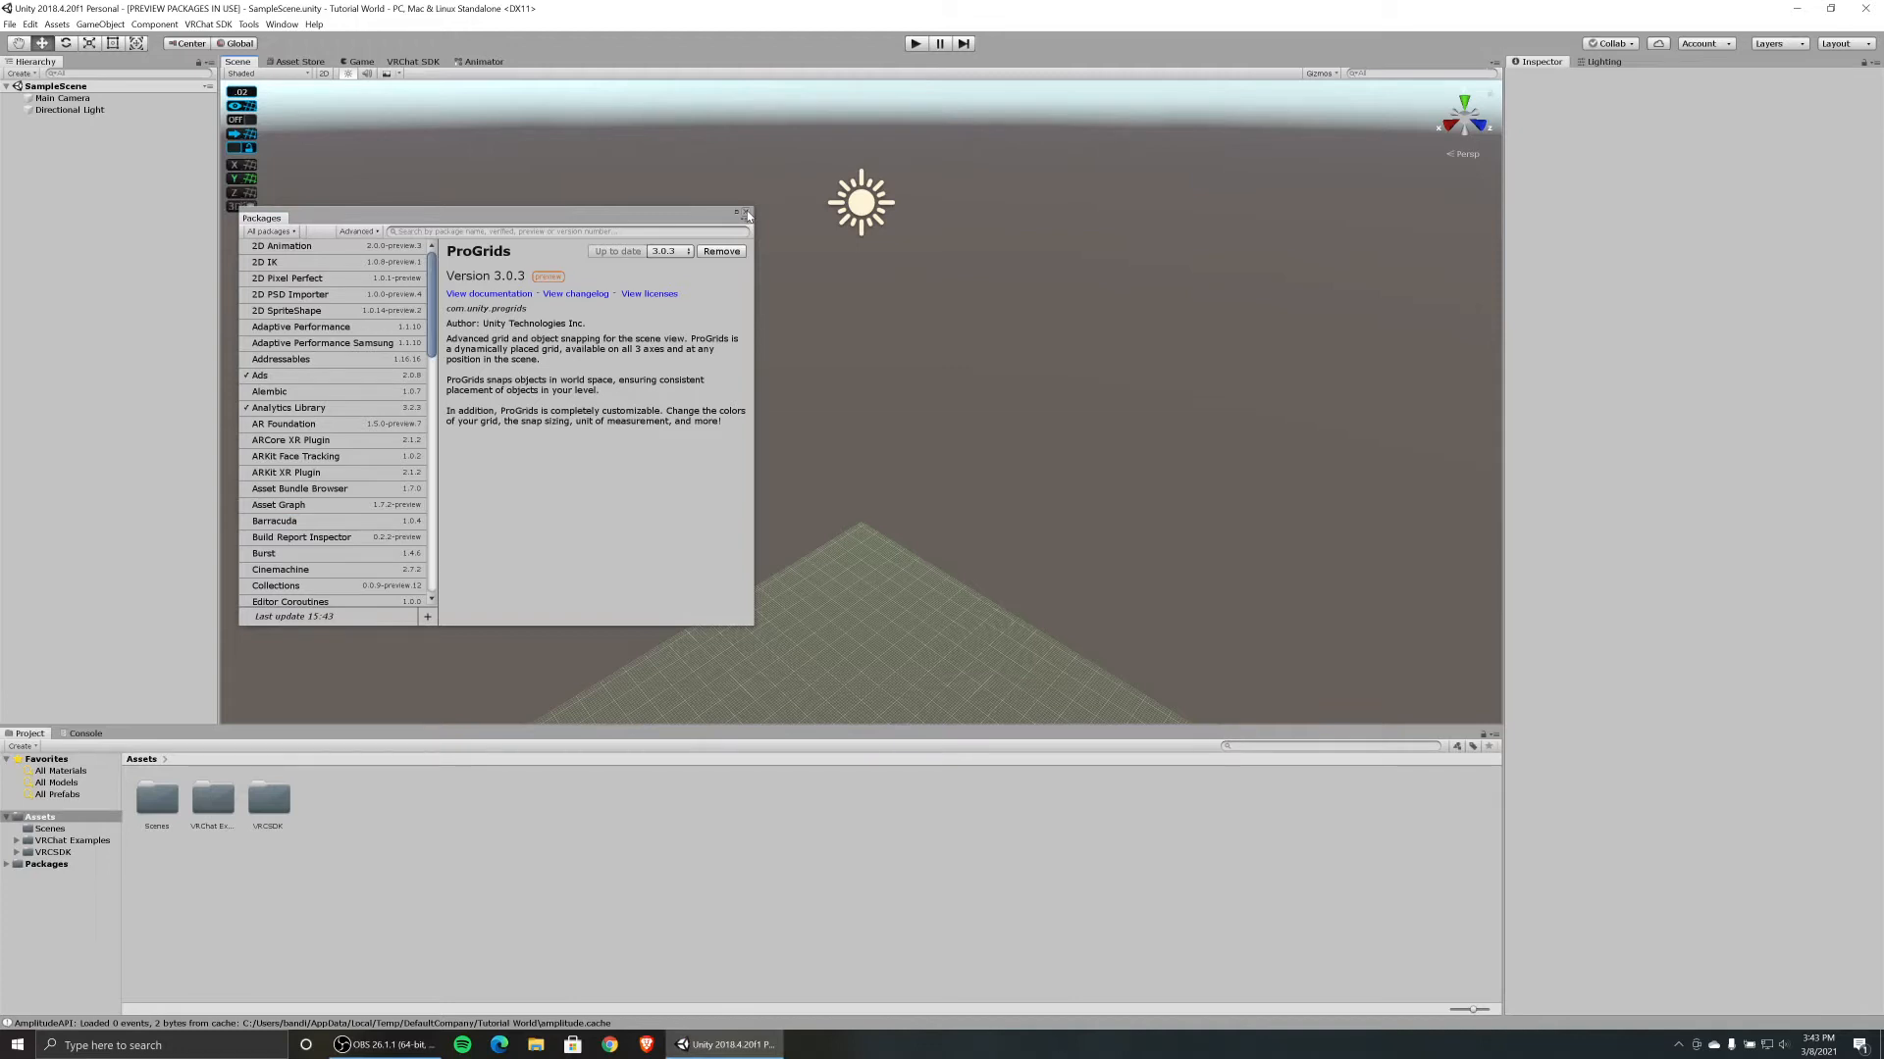
left_click(746, 213)
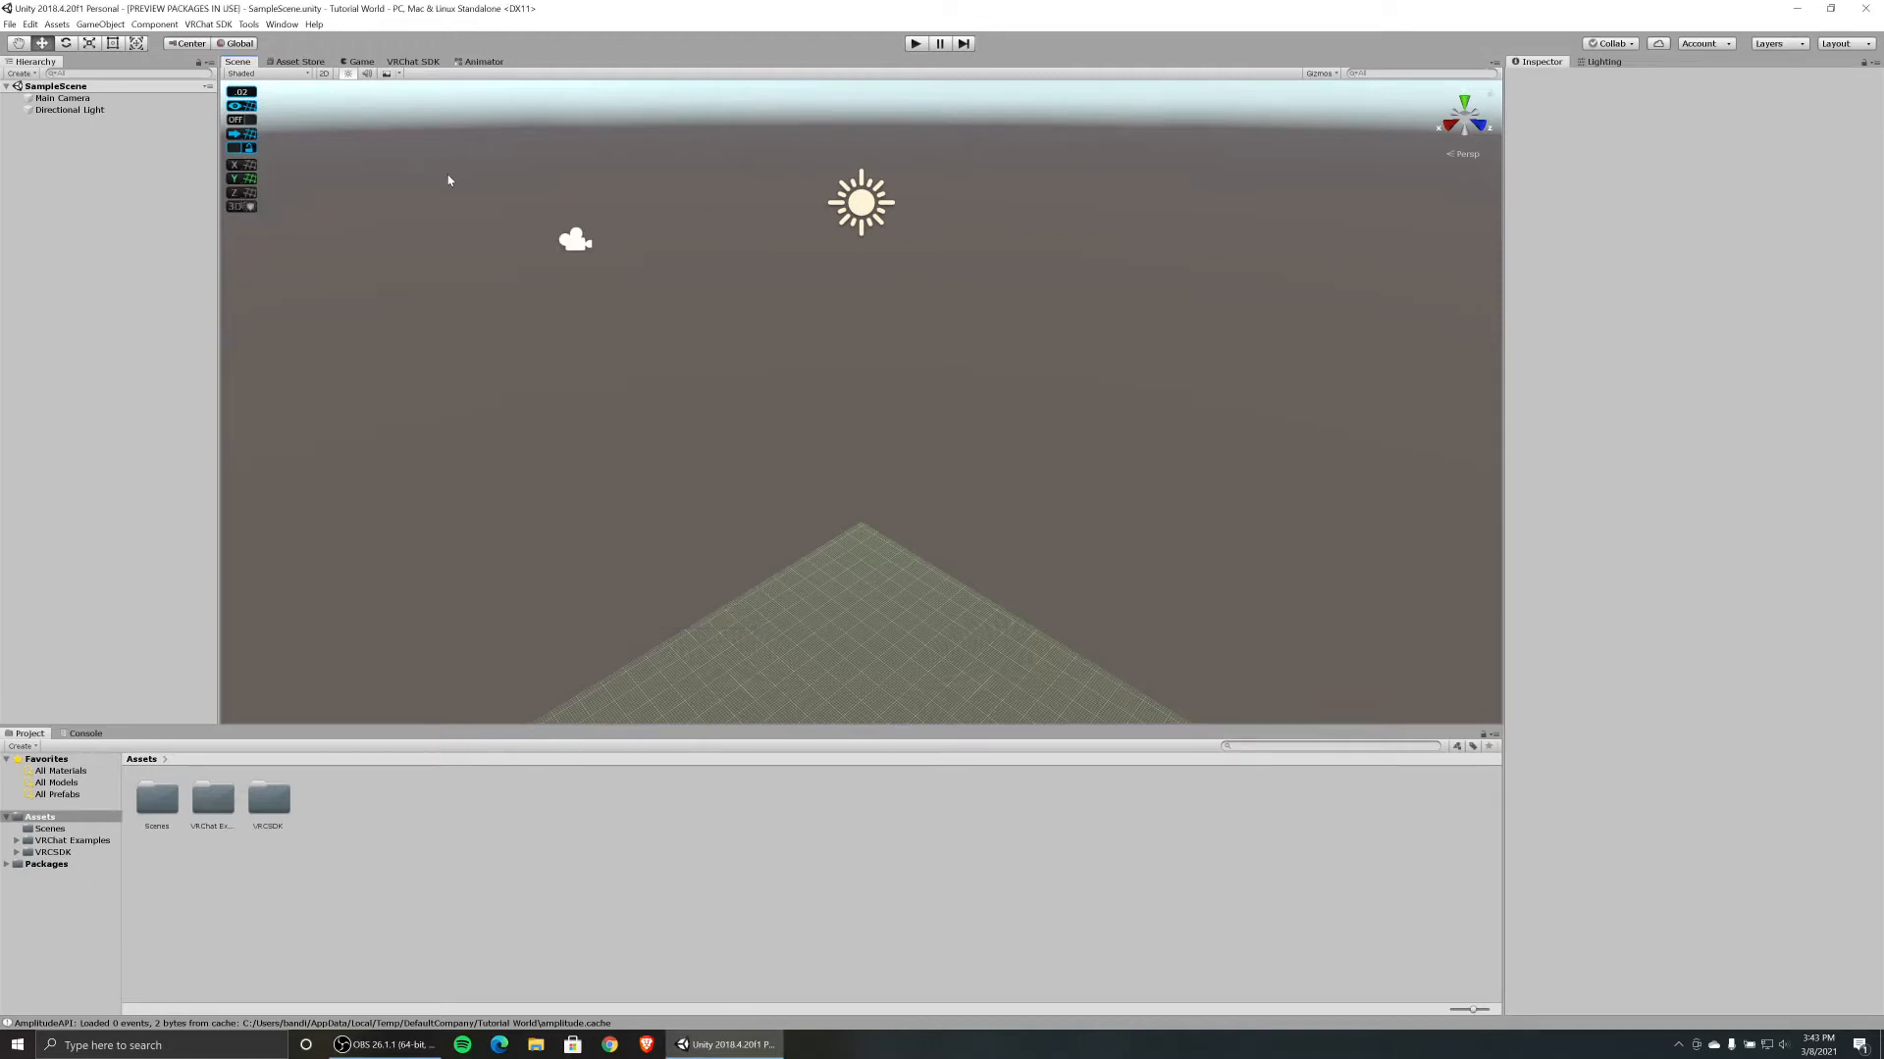
Set the ProGrids snap value to 0.01 and close its snap settings.
mouse_move(448, 180)
left_mouse_down("alt")
mouse_move(680, 274)
mouse_move(668, 219)
mouse_move(416, 193)
left_mouse_up("alt")
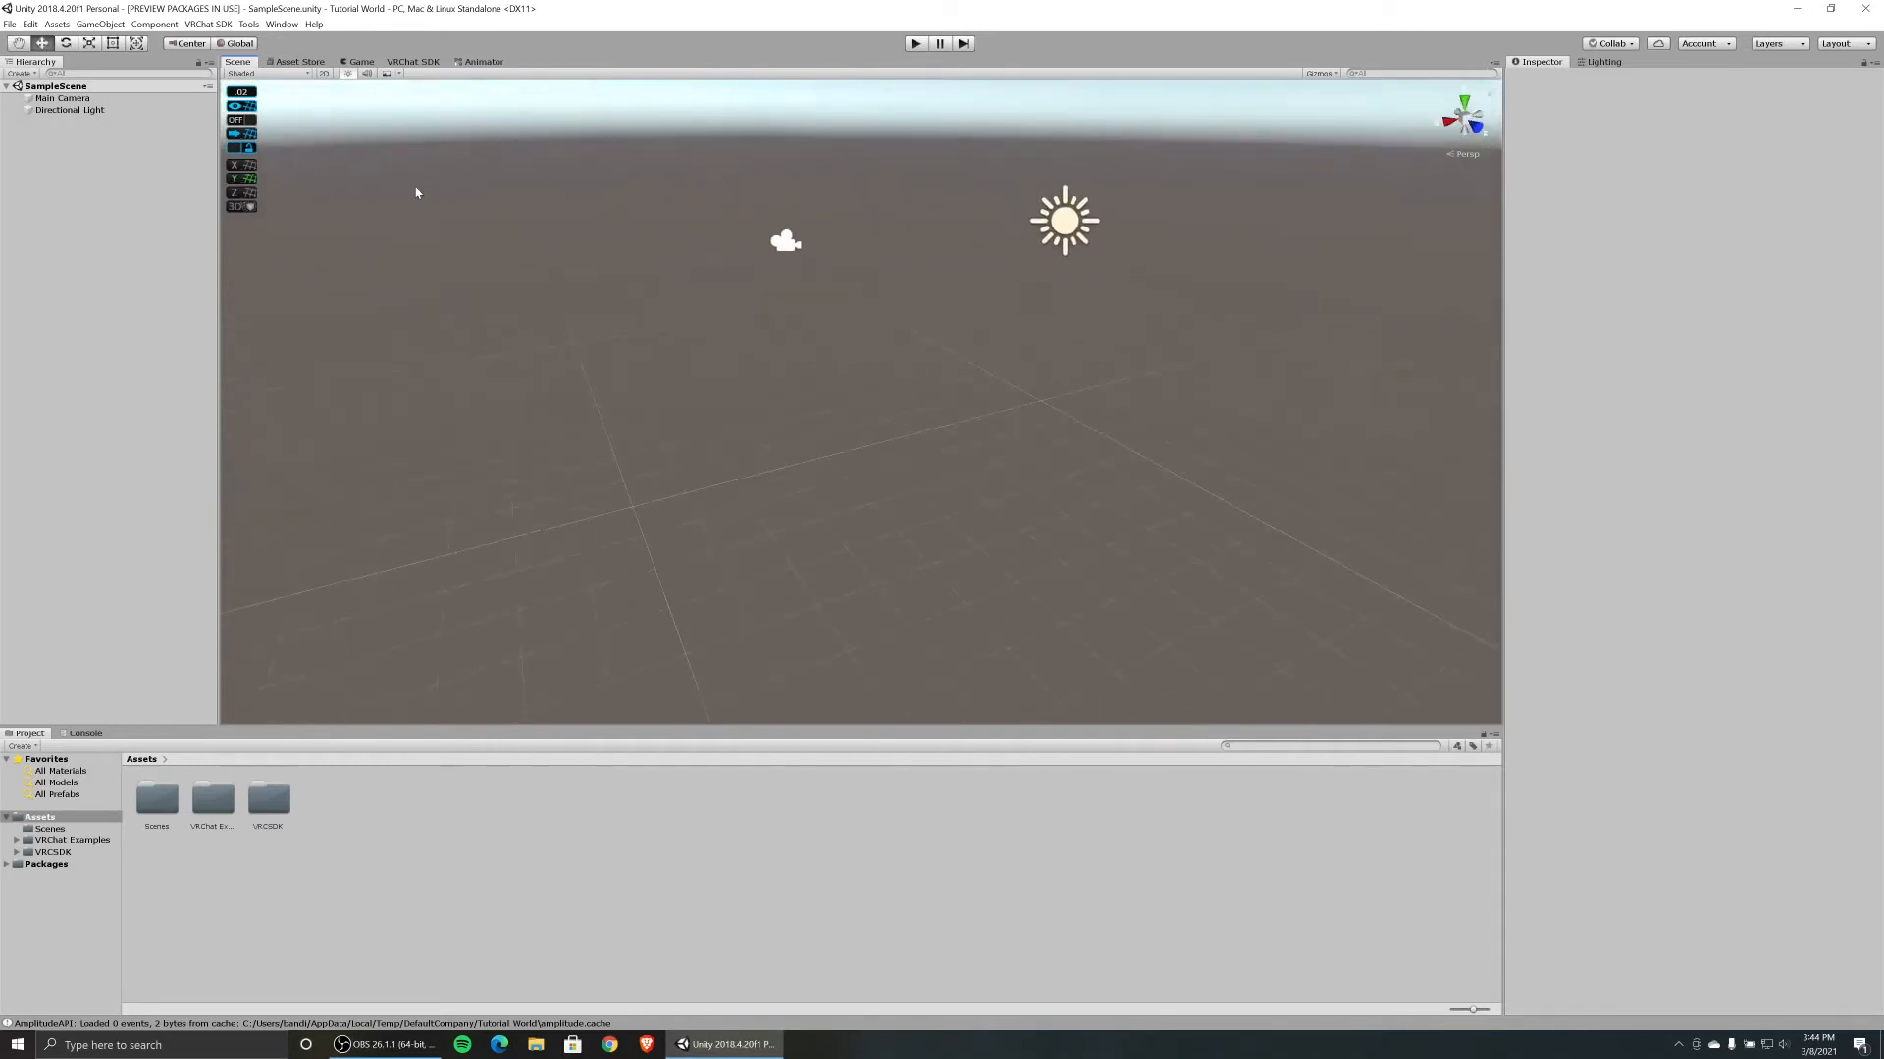
left_click(241, 92)
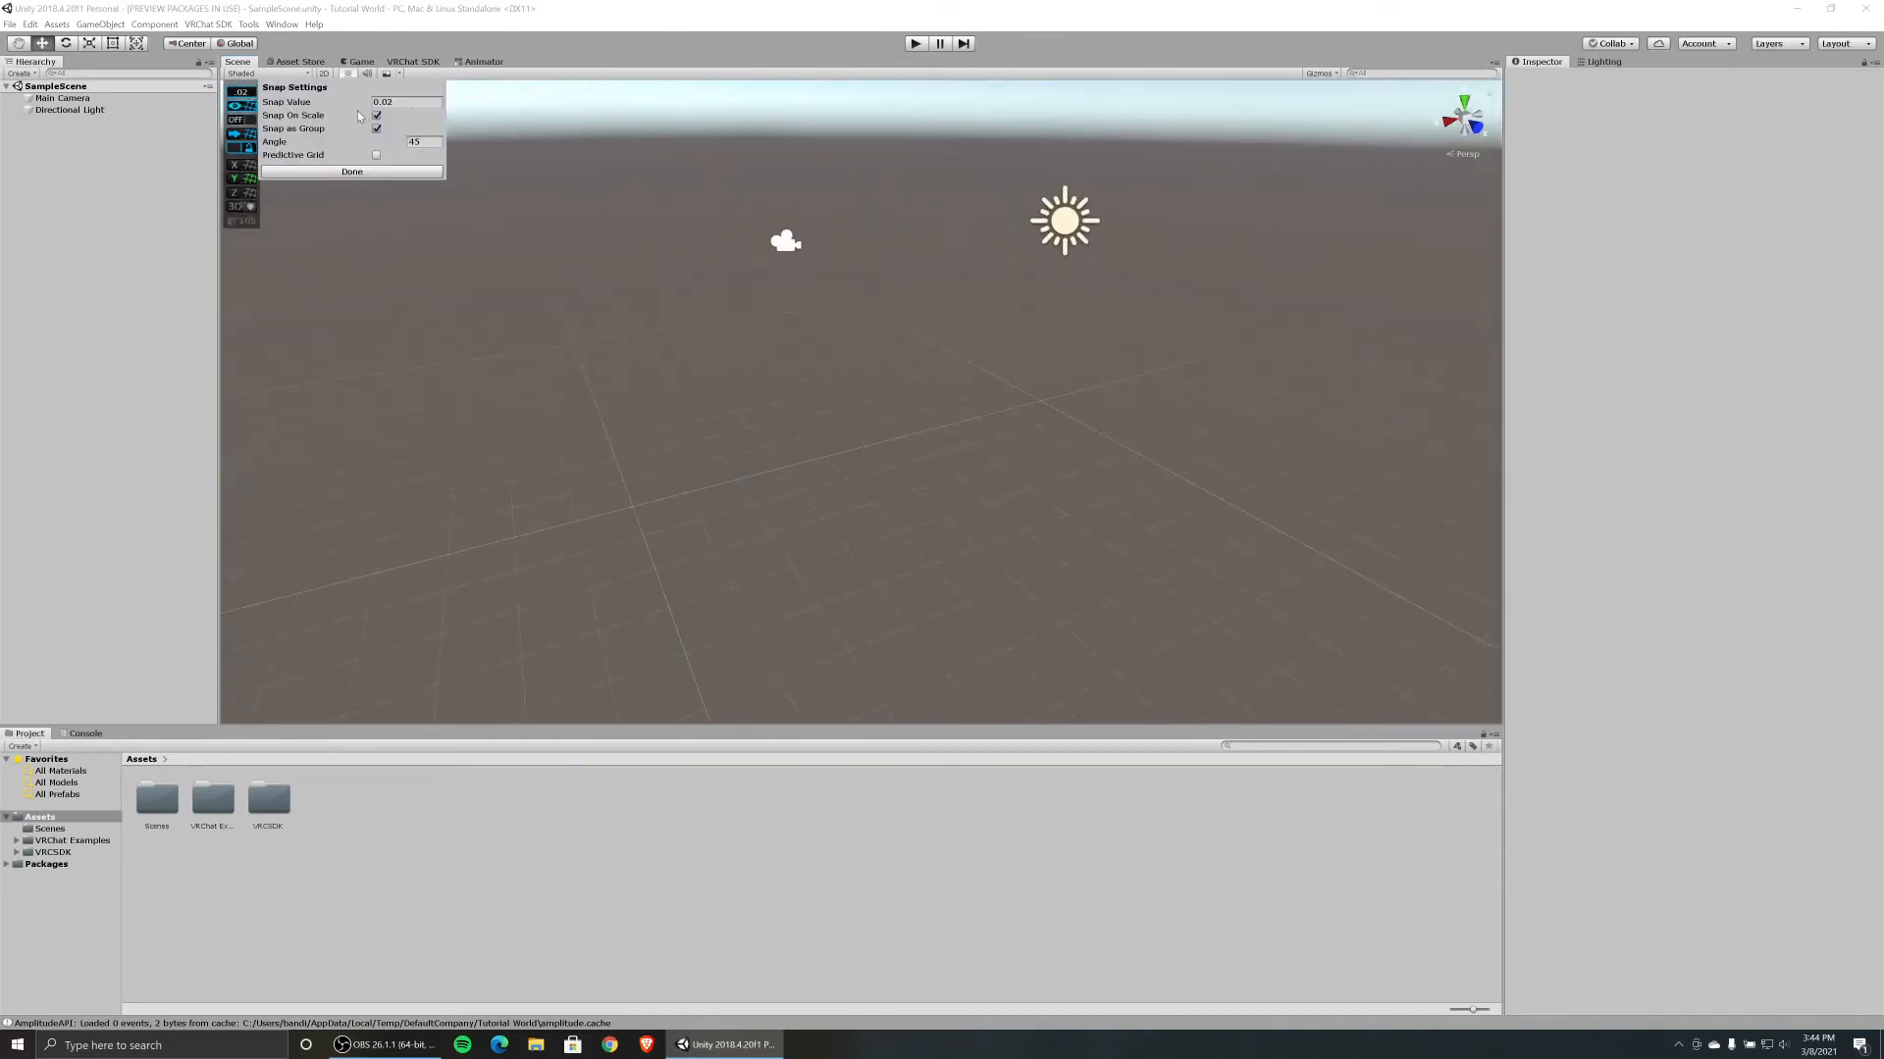
left_click(402, 102)
left_click(402, 102)
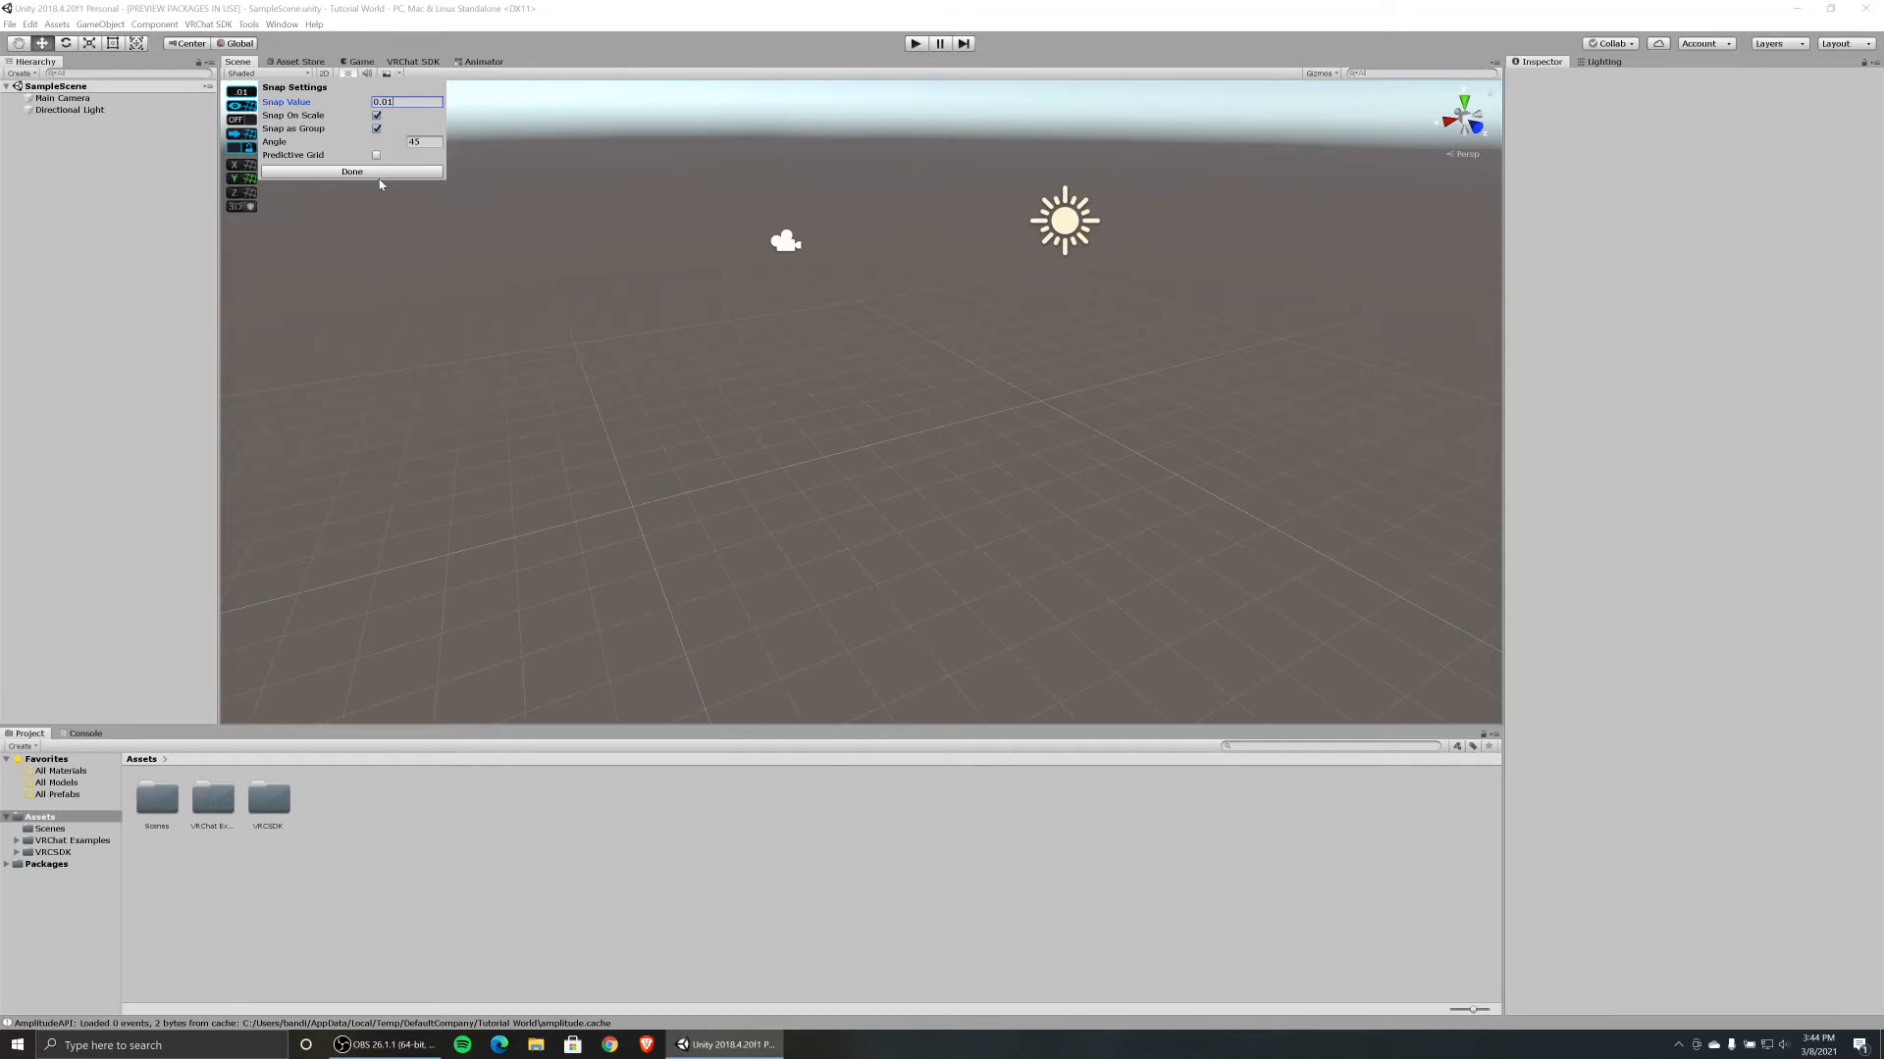
left_click(352, 172)
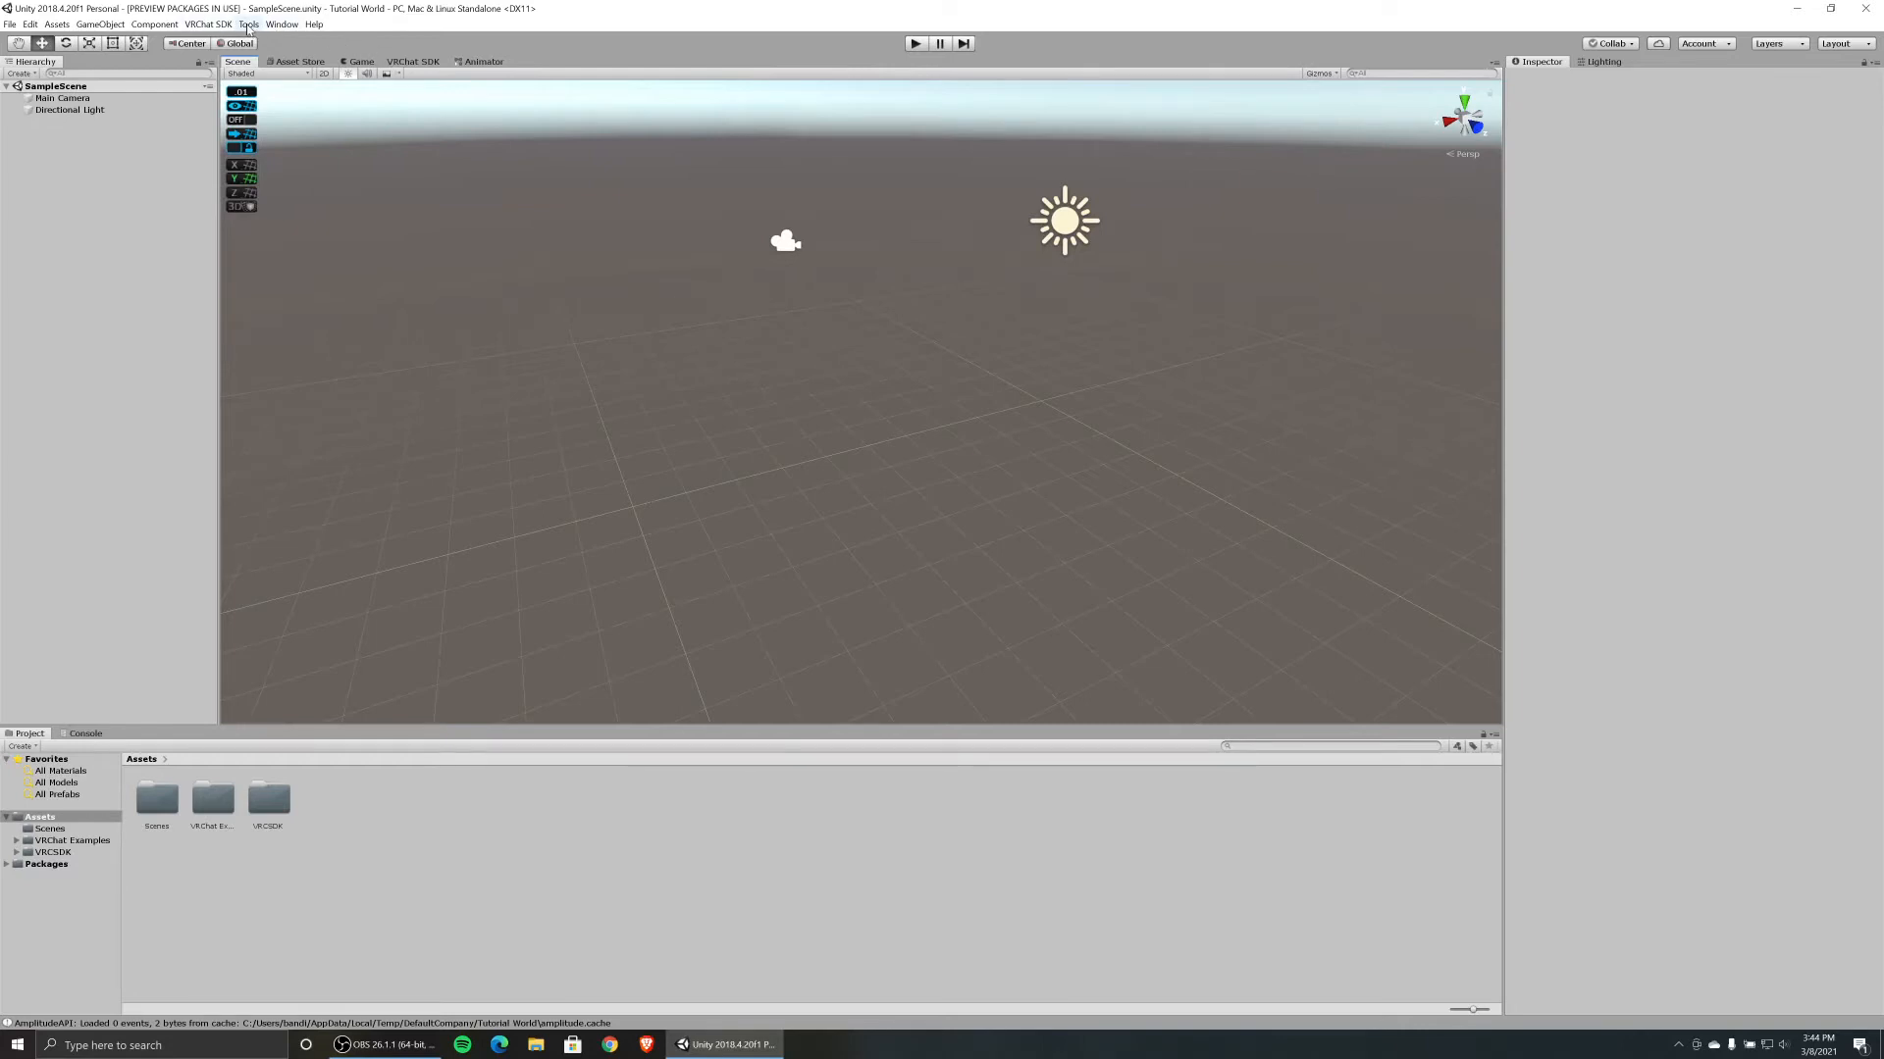
Open the ProBuilder window and dock it between the Inspector and Lighting views.
left_click(249, 25)
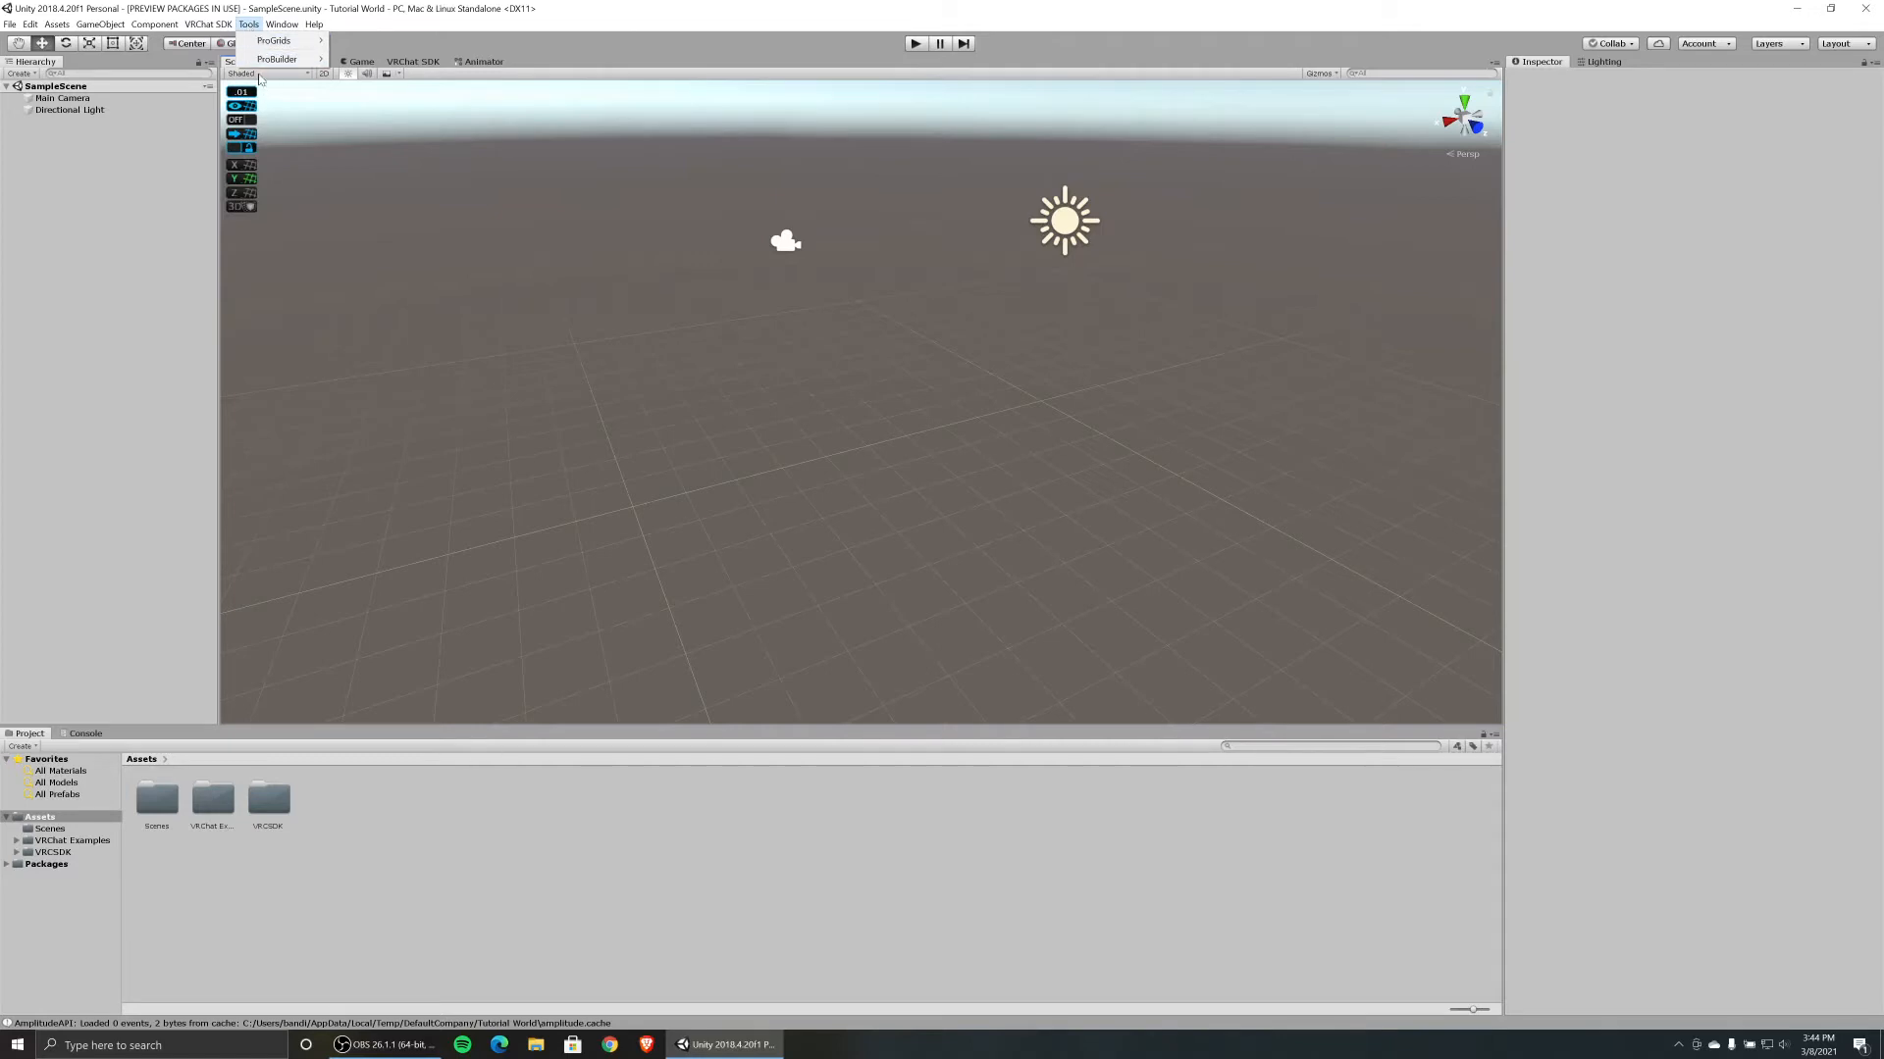
mouse_move(259, 61)
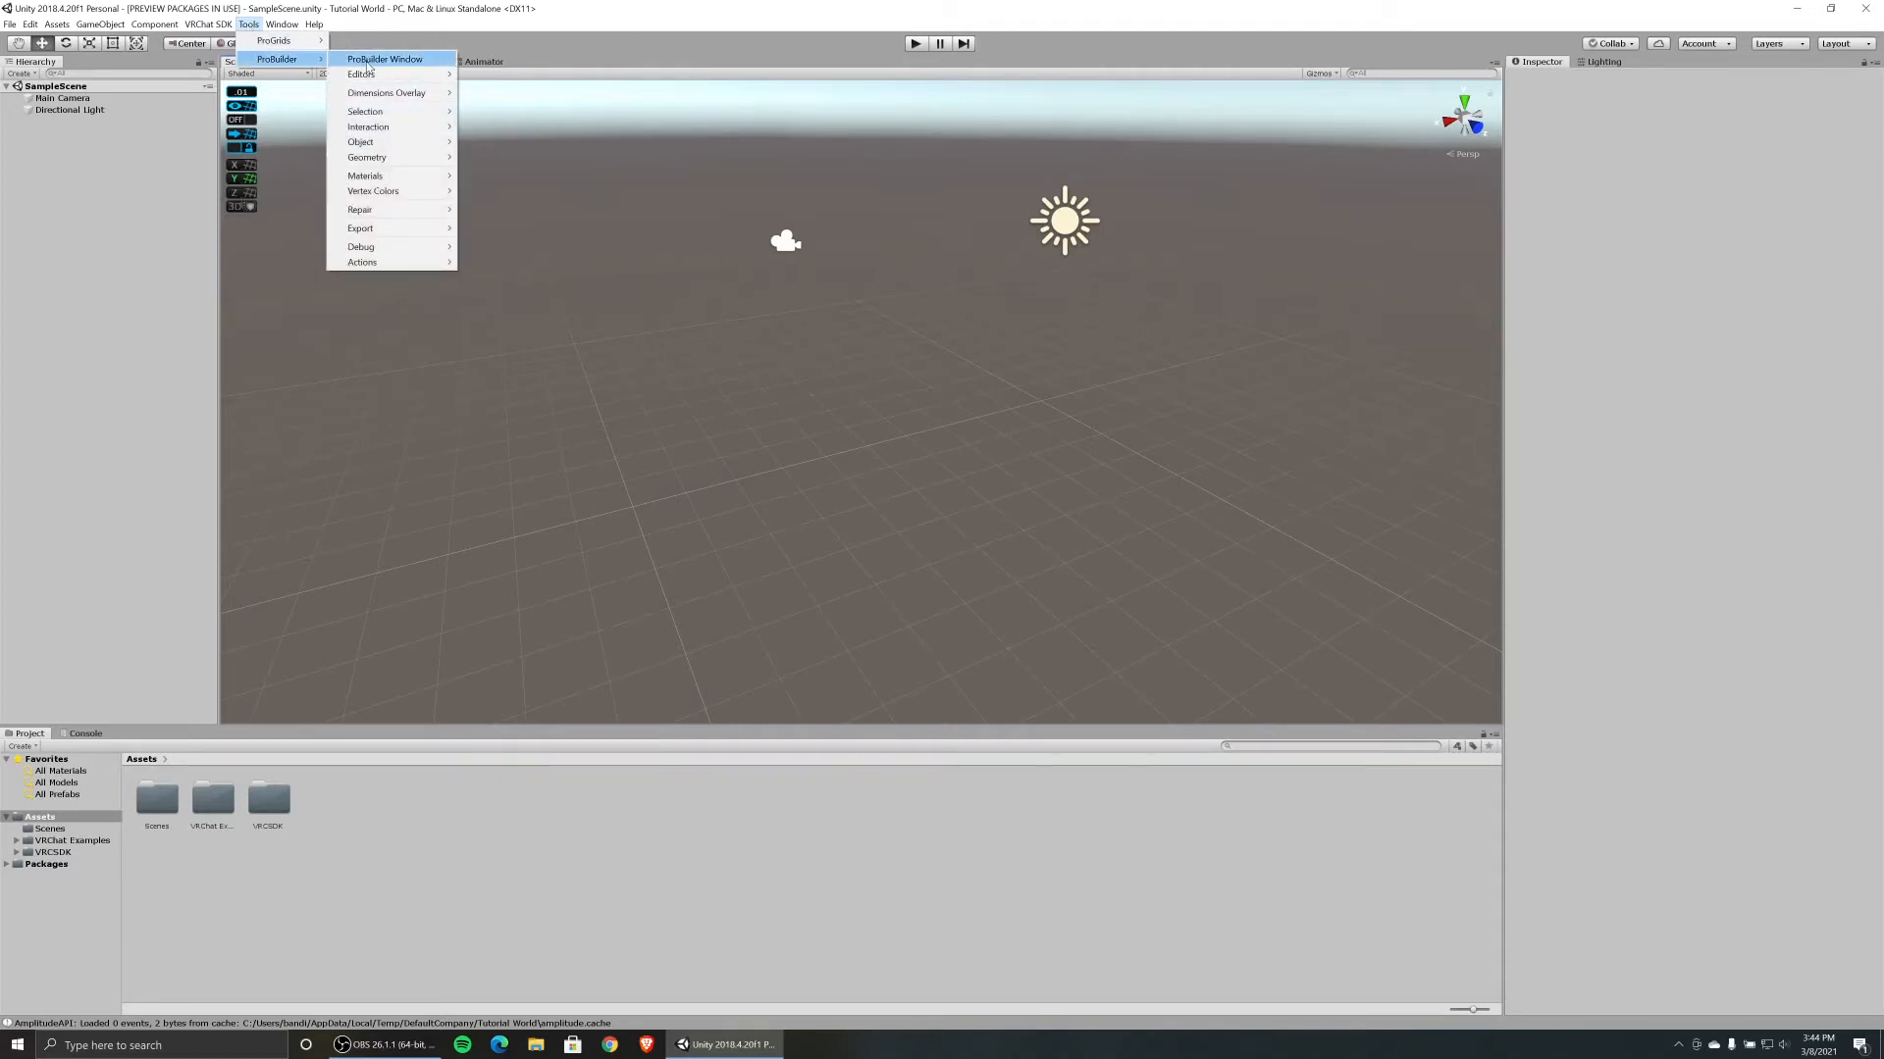
left_click(384, 59)
left_click_drag(1699, 486, 1591, 71)
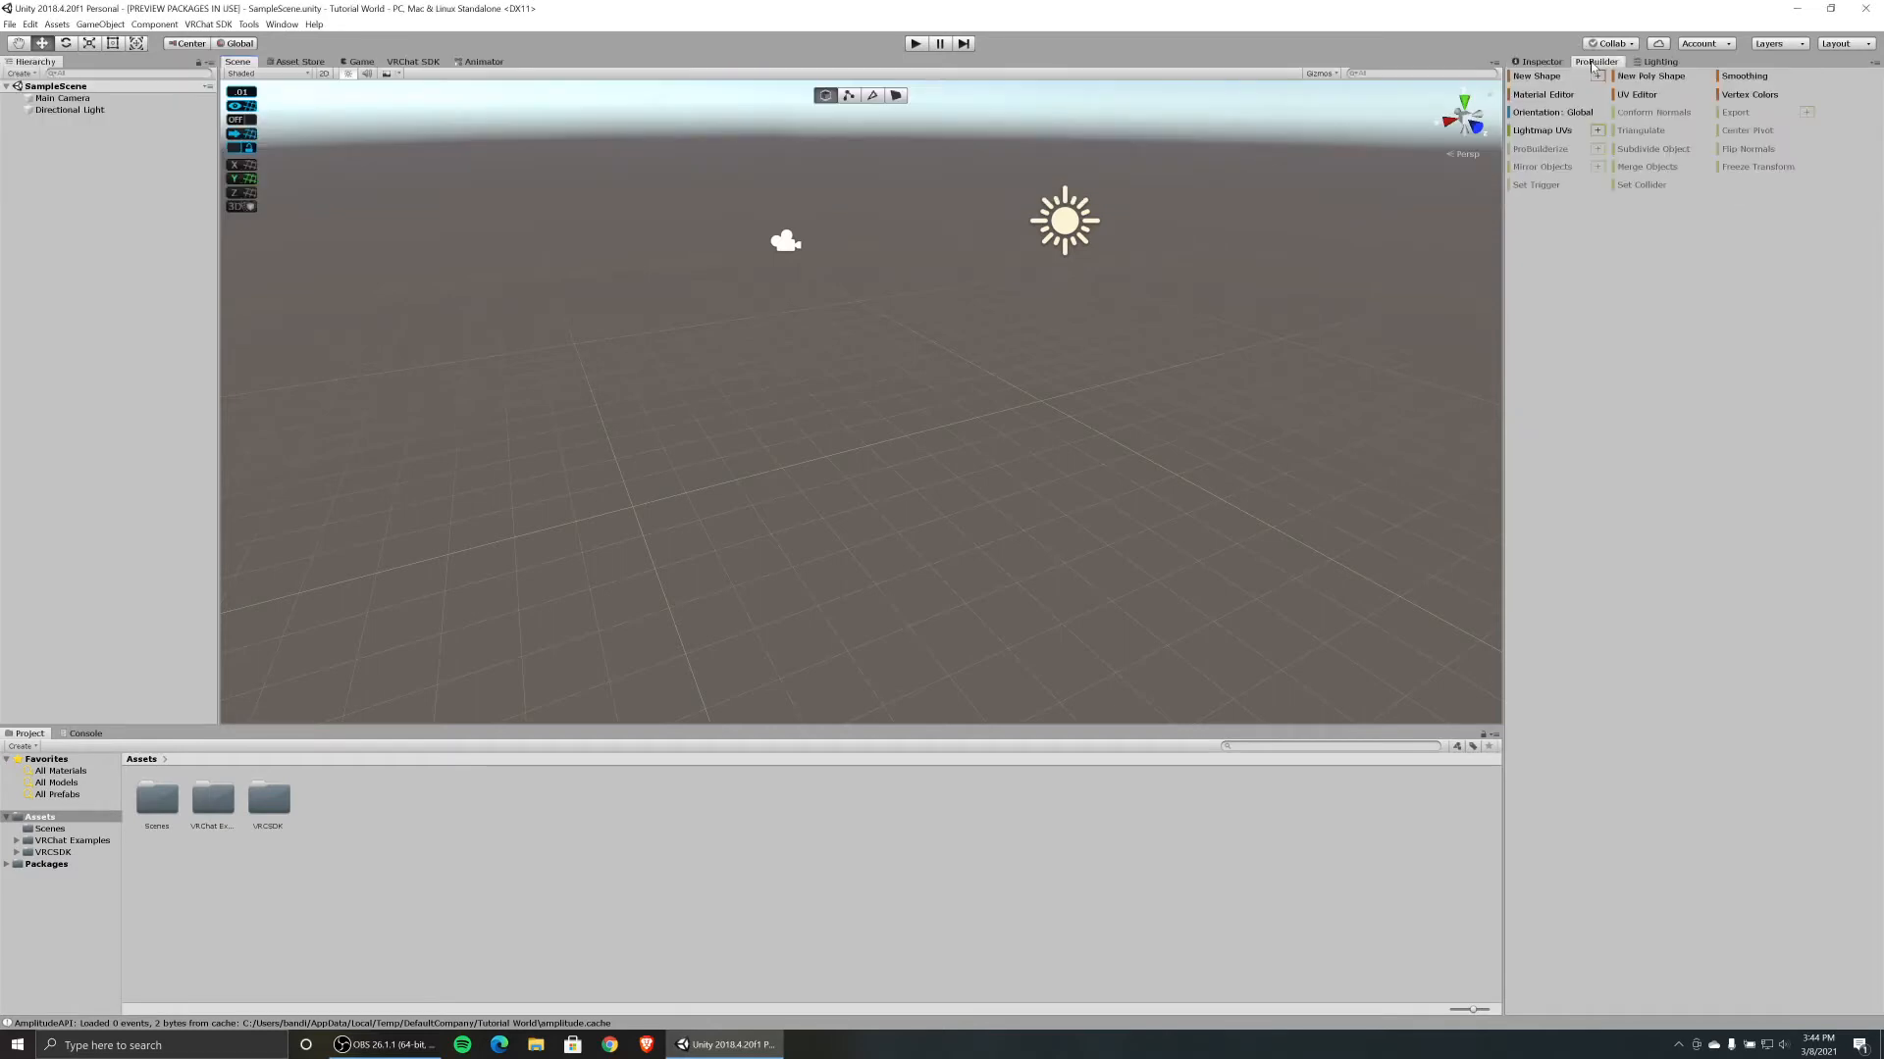
left_click(1542, 62)
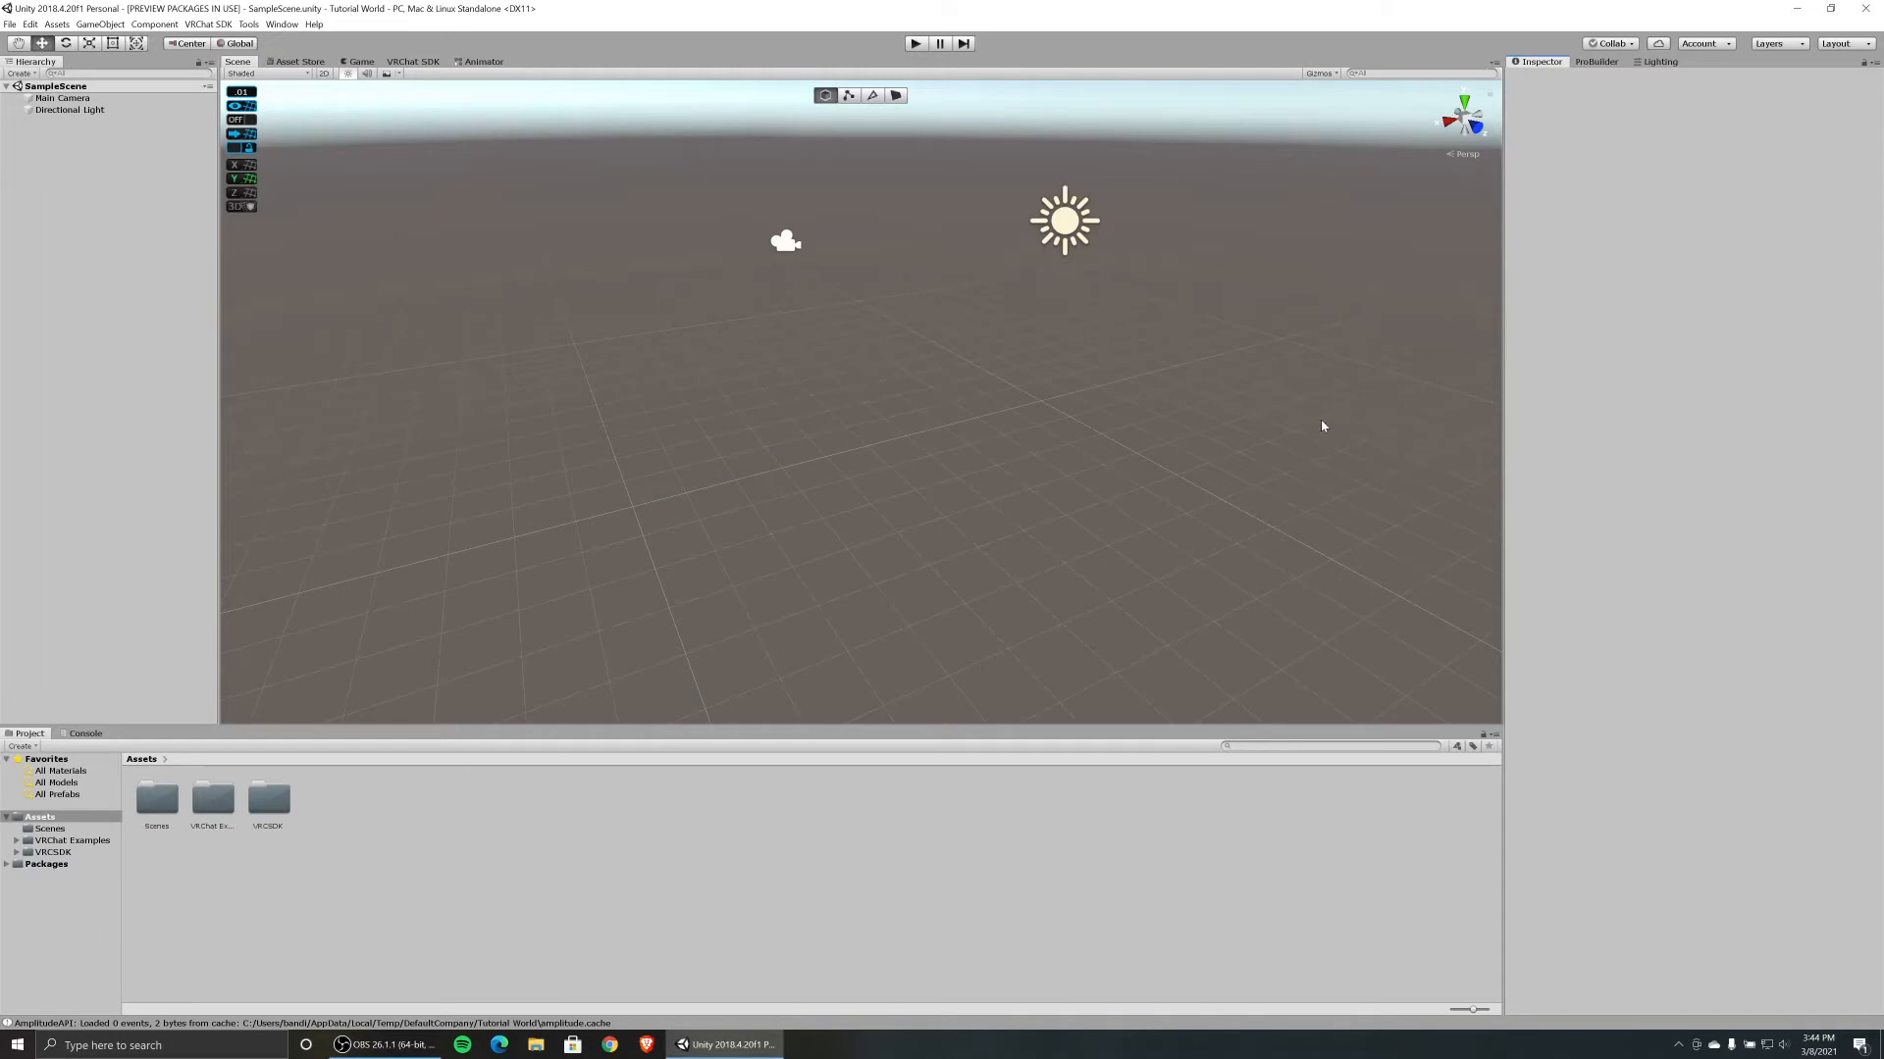
left_click(1607, 62)
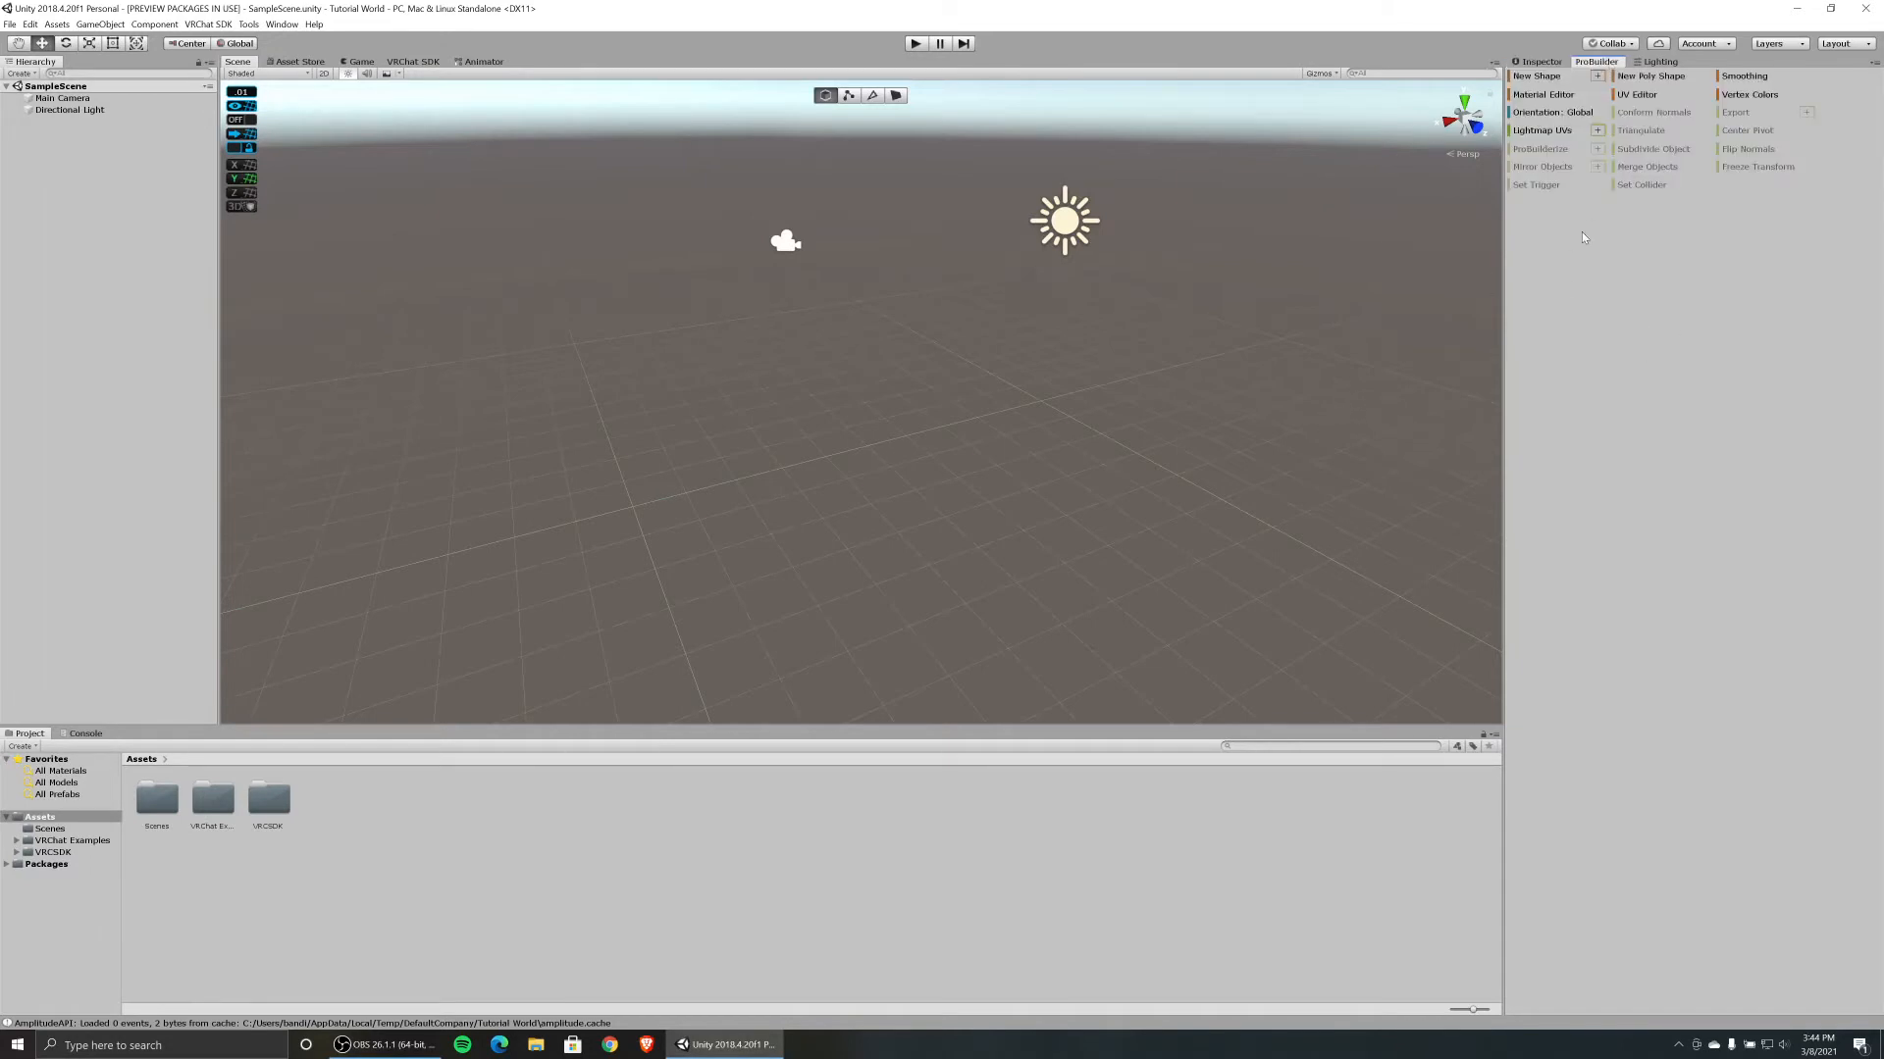
Turn off Auto Generate in the Lighting settings and return to the Inspector.
left_click(1657, 62)
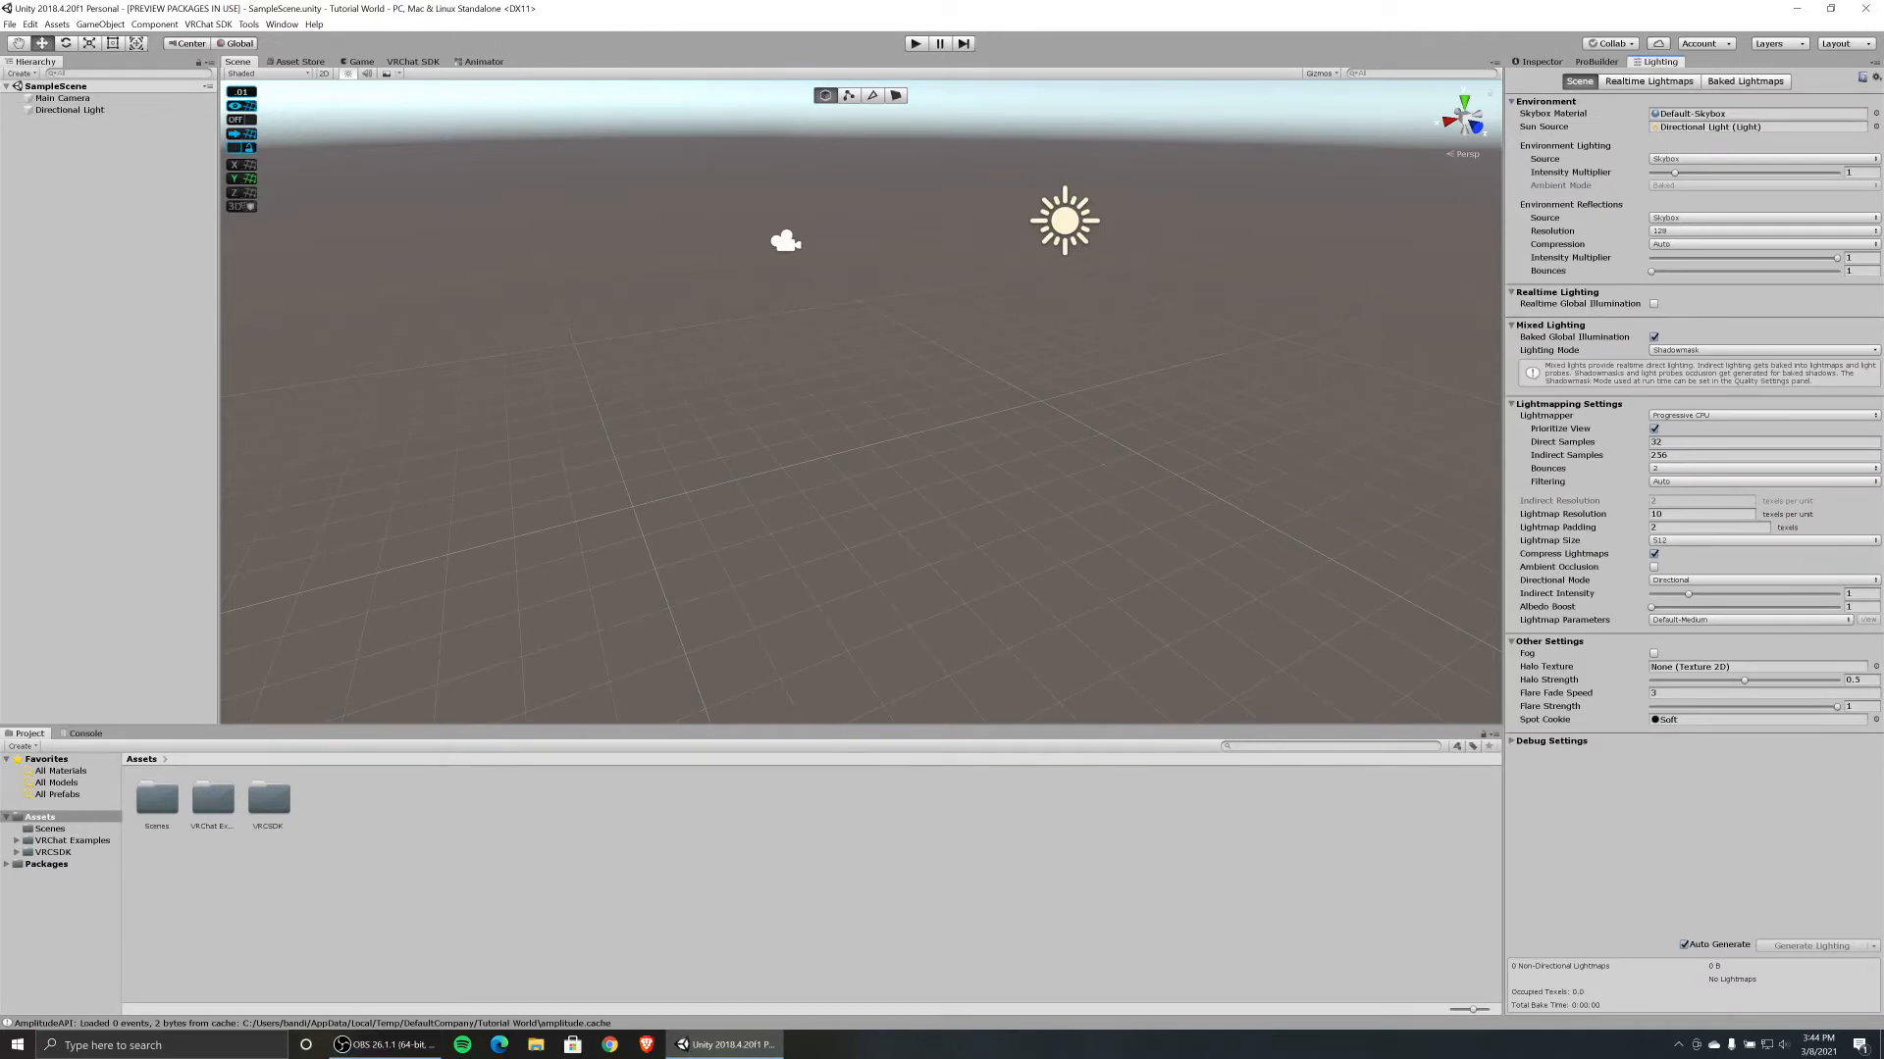
left_click(274, 27)
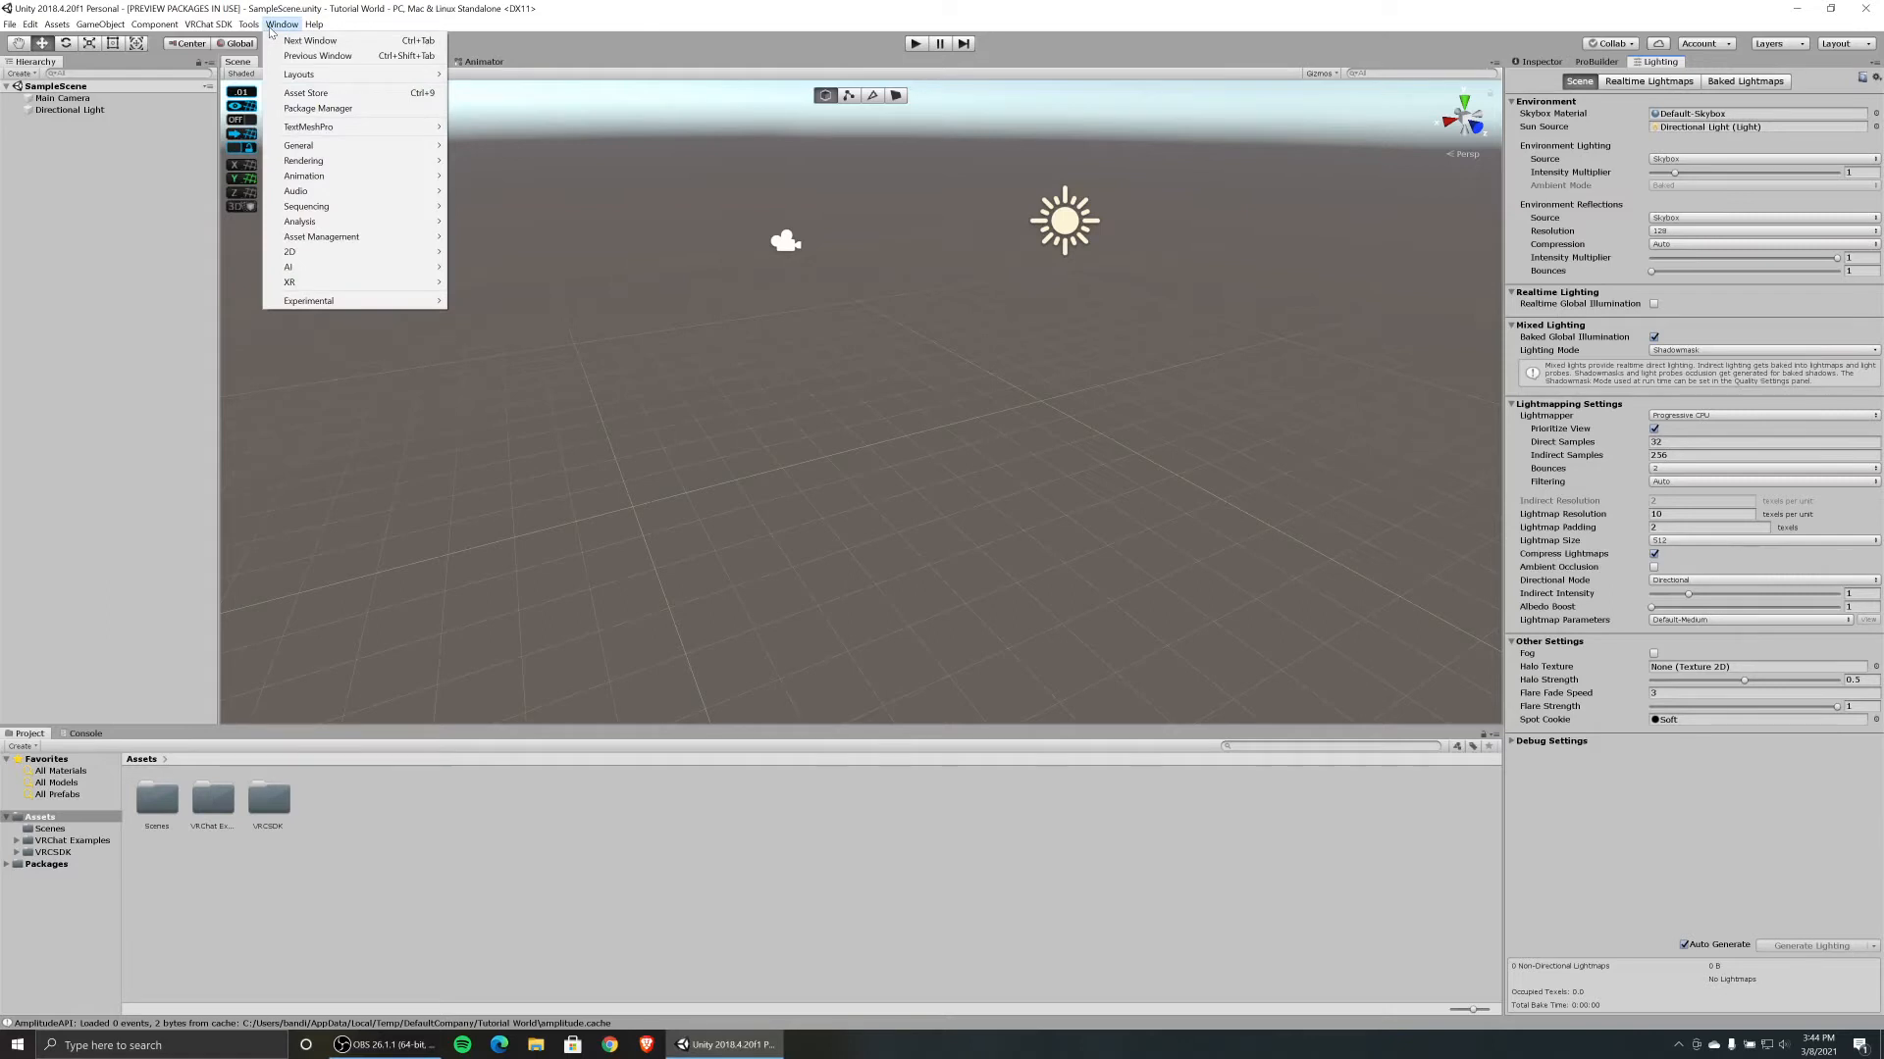
mouse_move(329, 164)
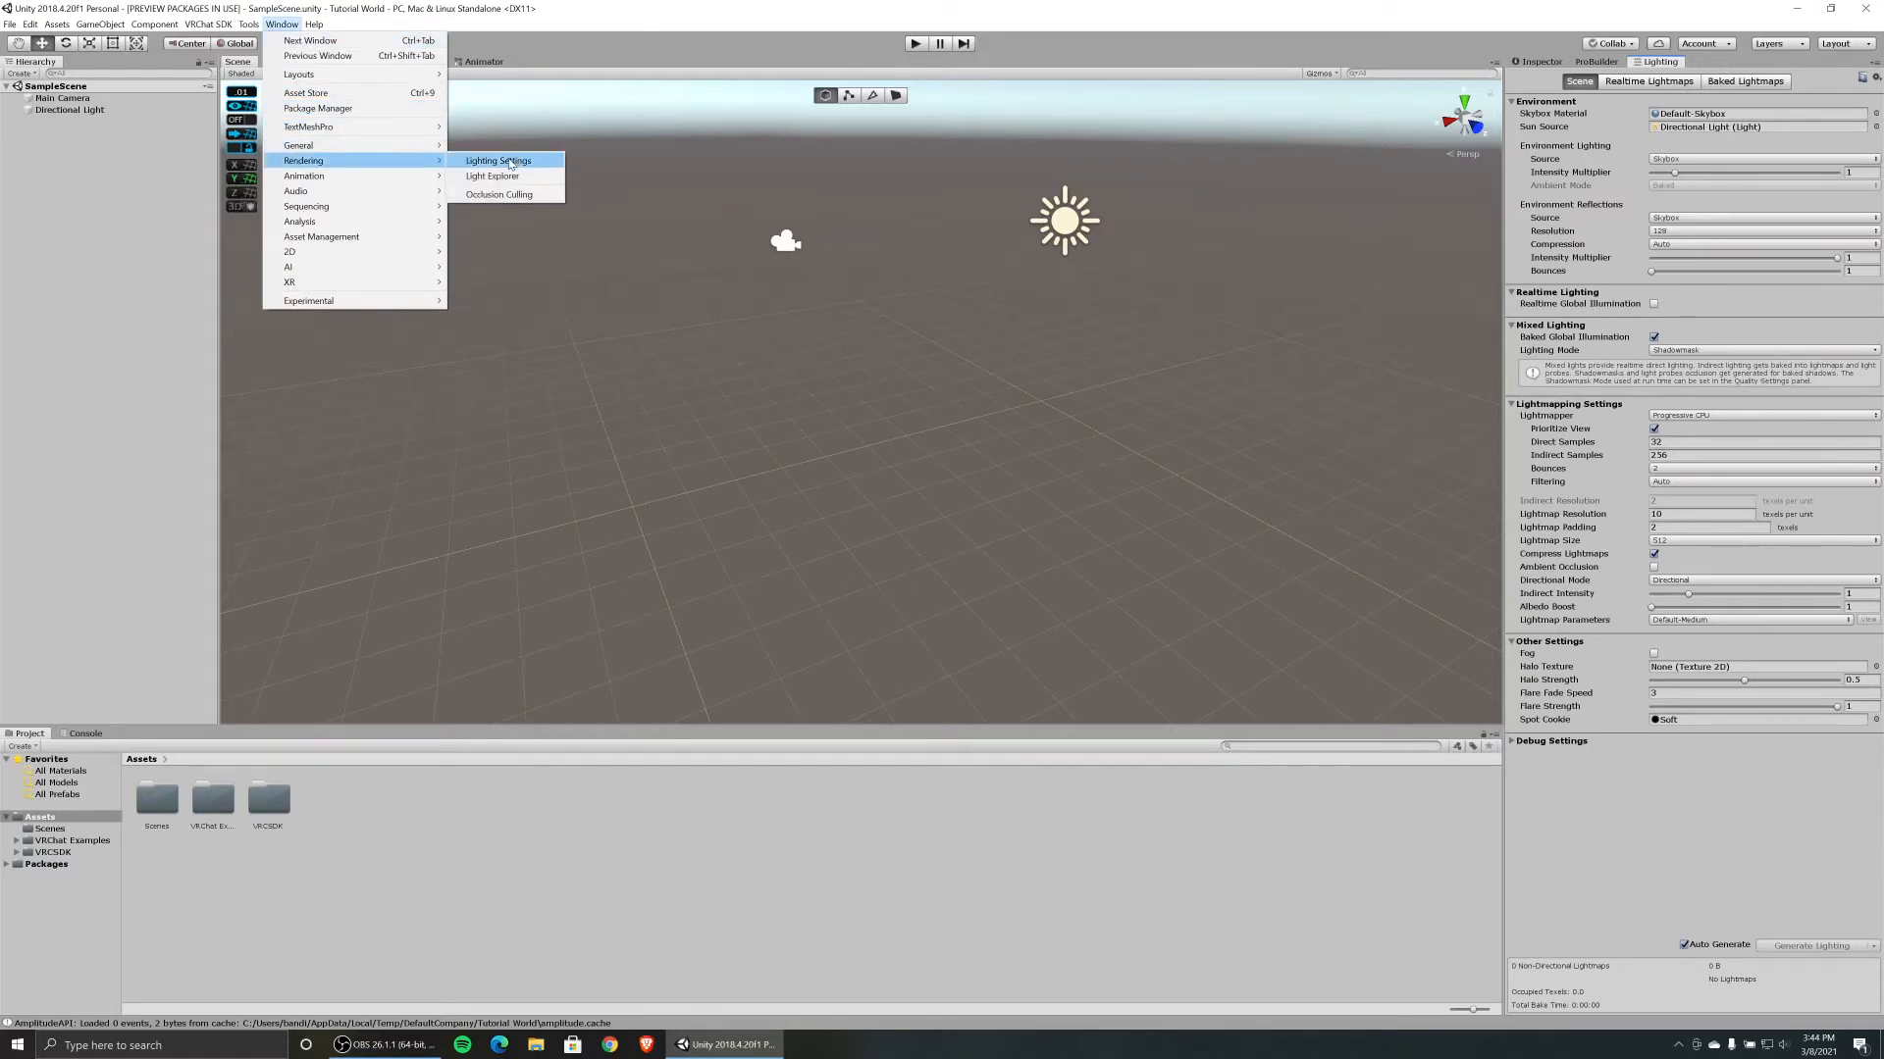
left_click(1664, 65)
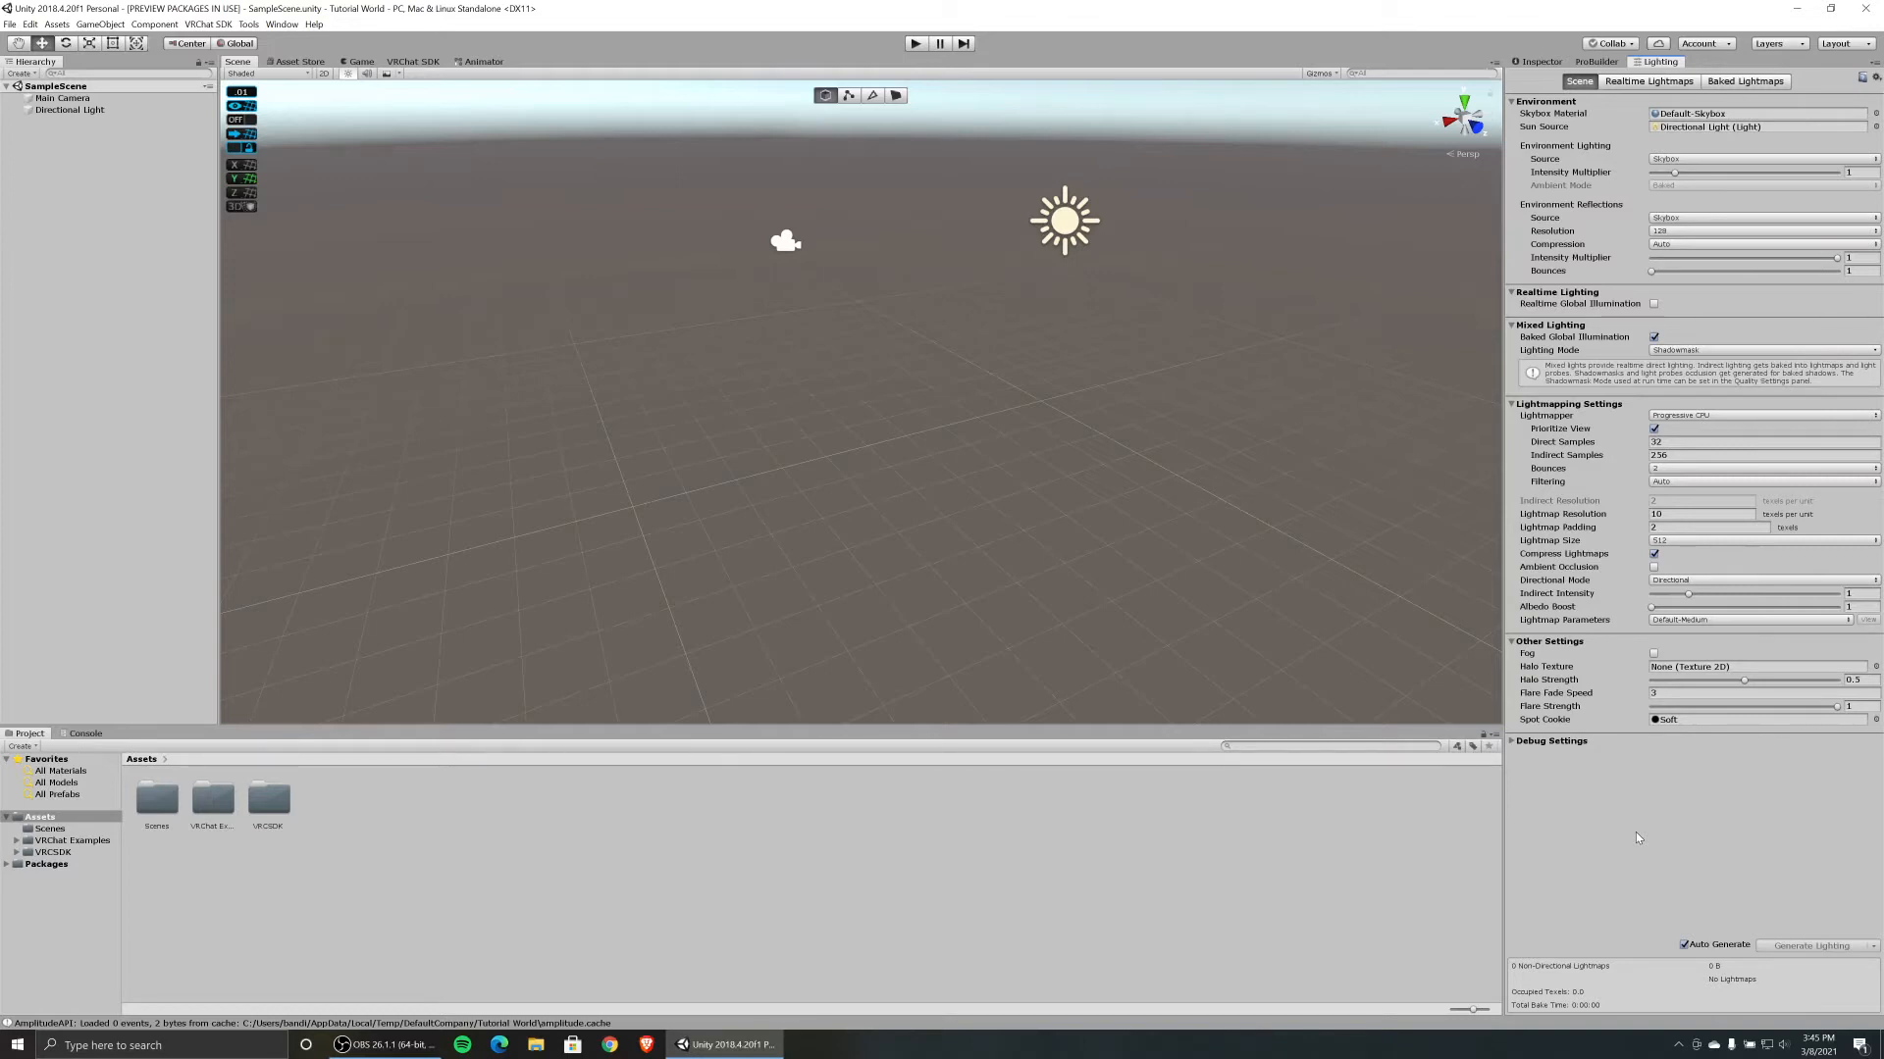
left_click(1684, 946)
left_click(1531, 63)
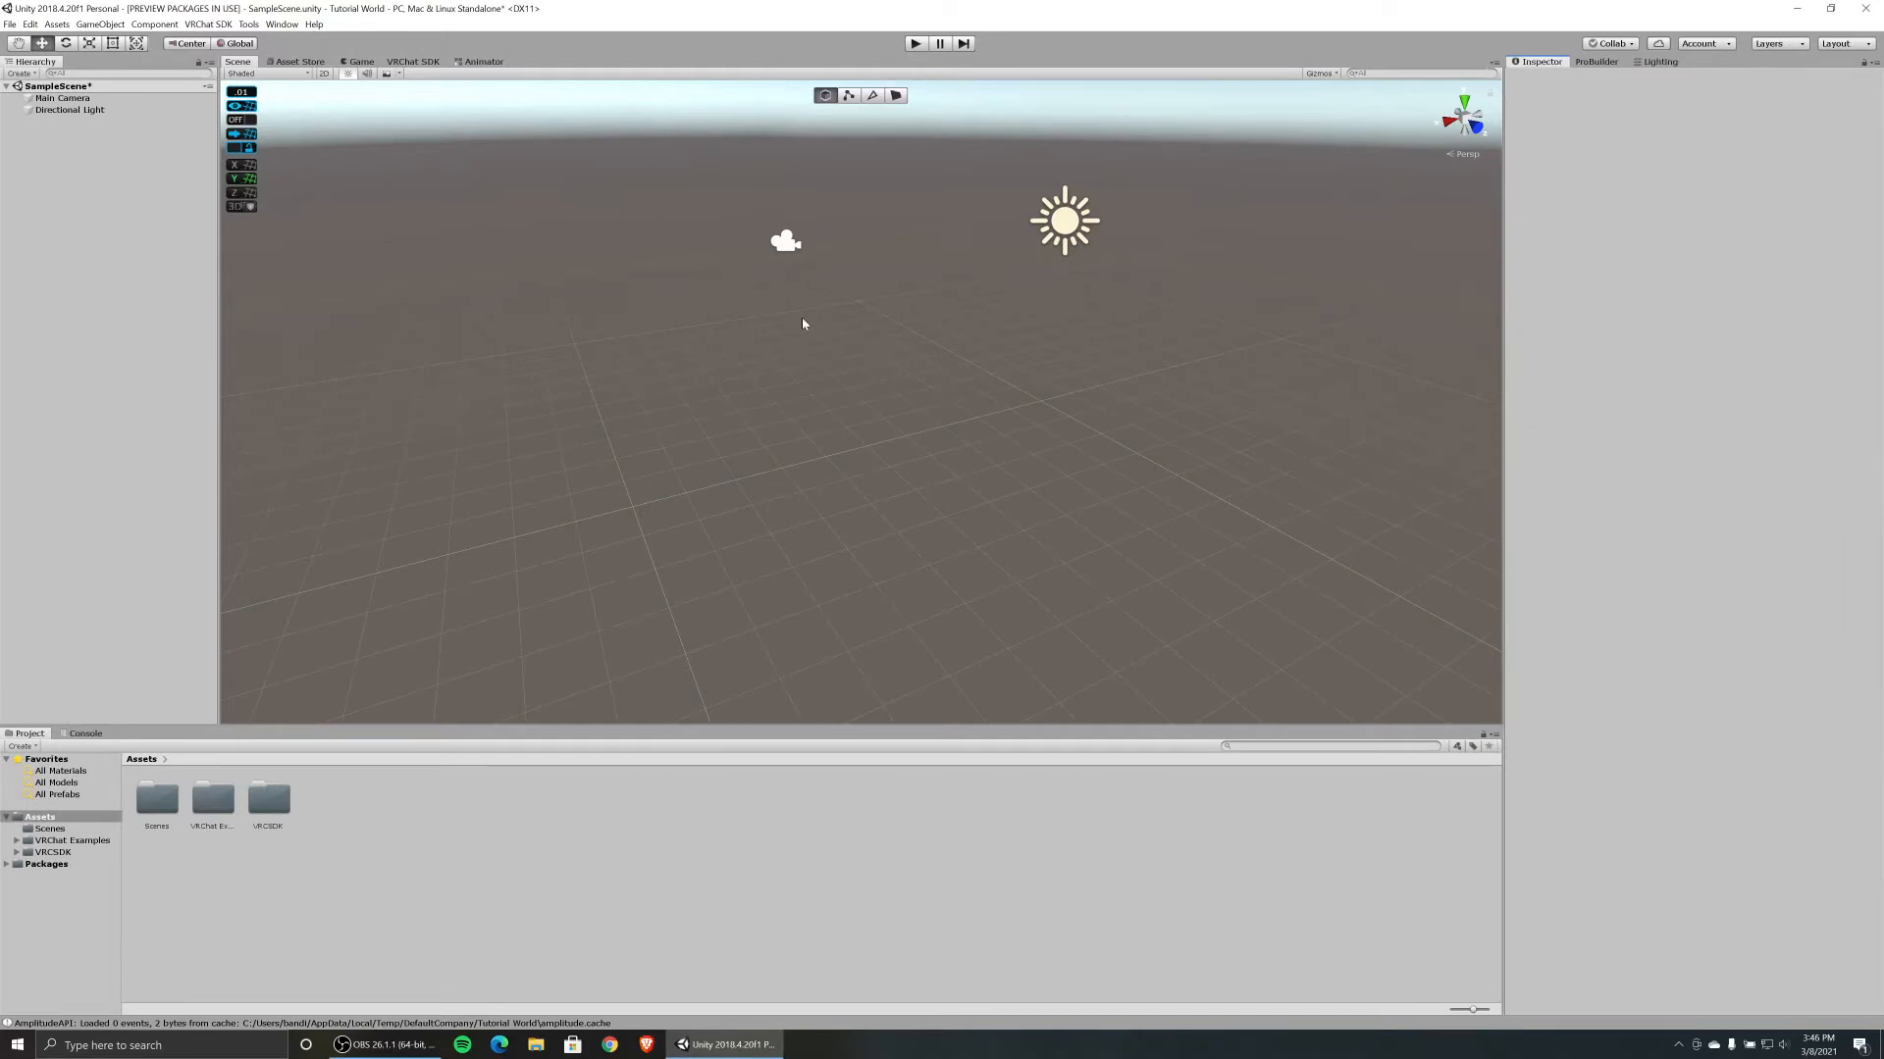
Create a Terrain object in the scene and show its properties in the Inspector.
left_click(1593, 63)
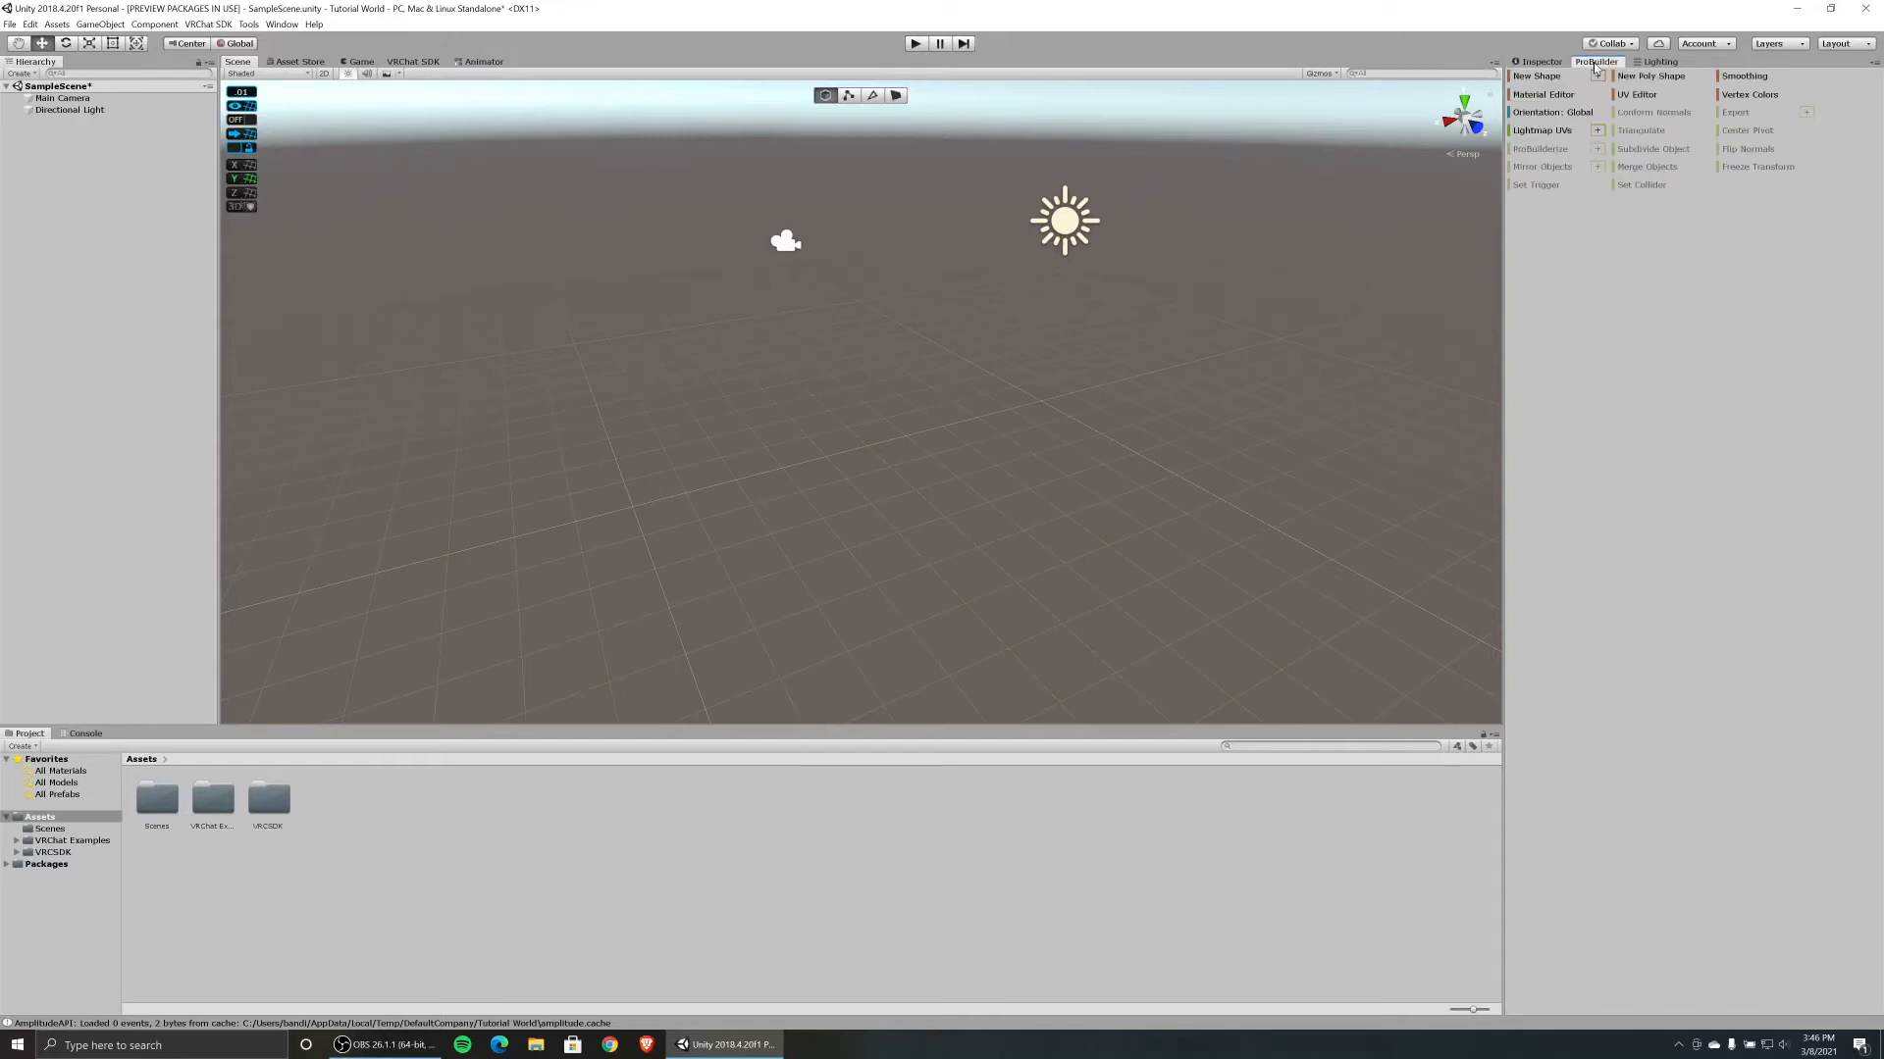
right_click_drag(761, 479, 778, 432)
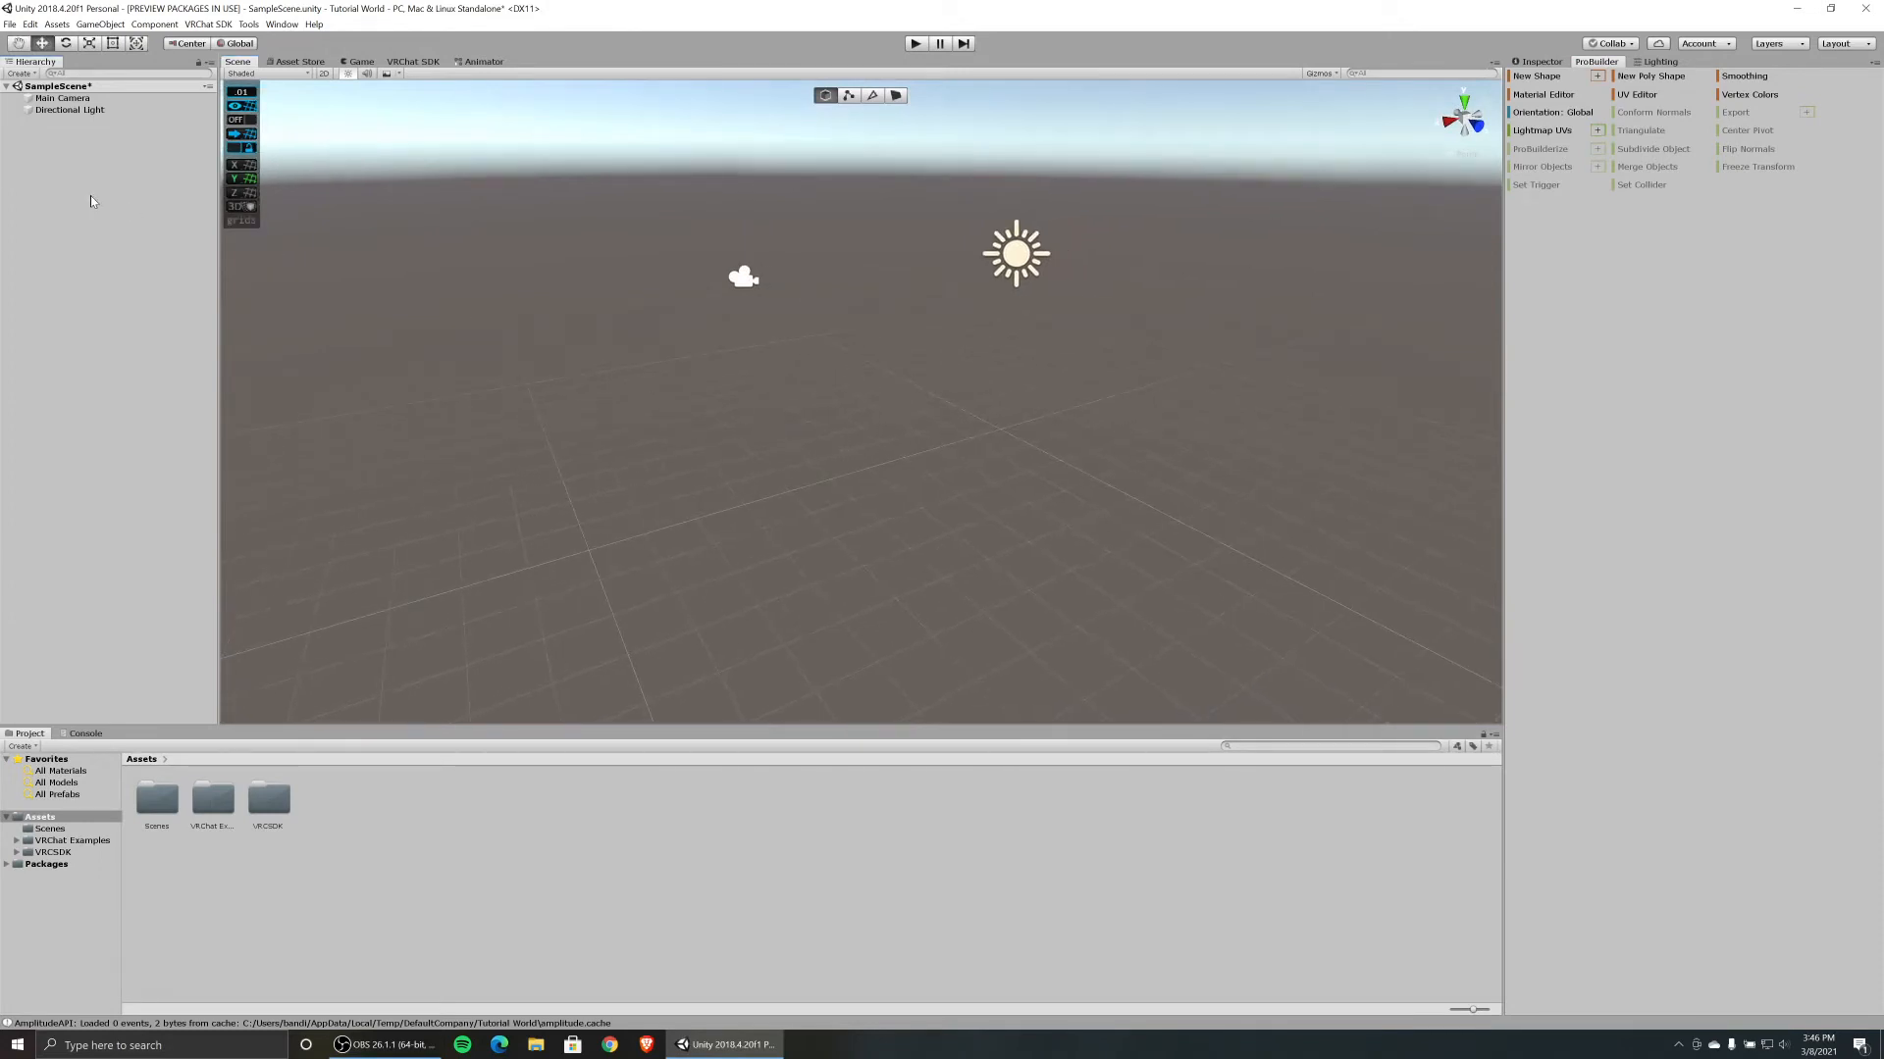
left_click(100, 25)
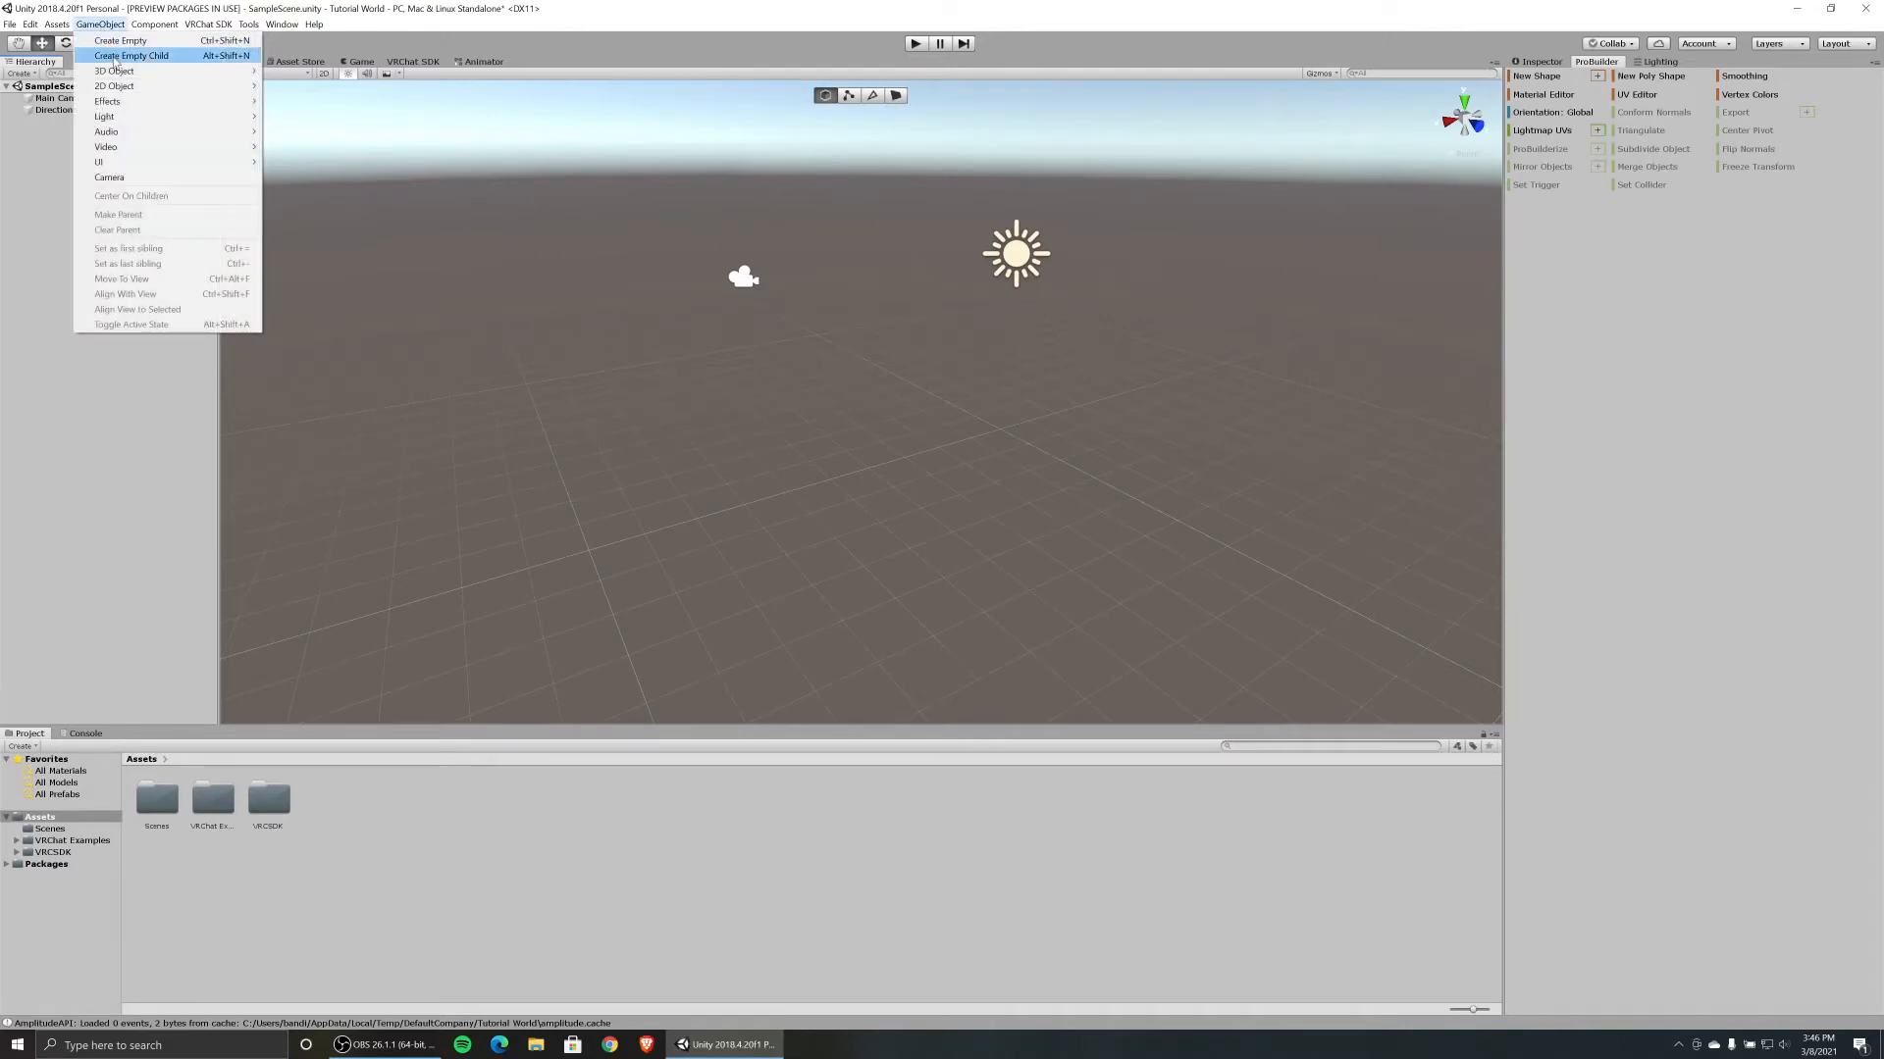
mouse_move(123, 75)
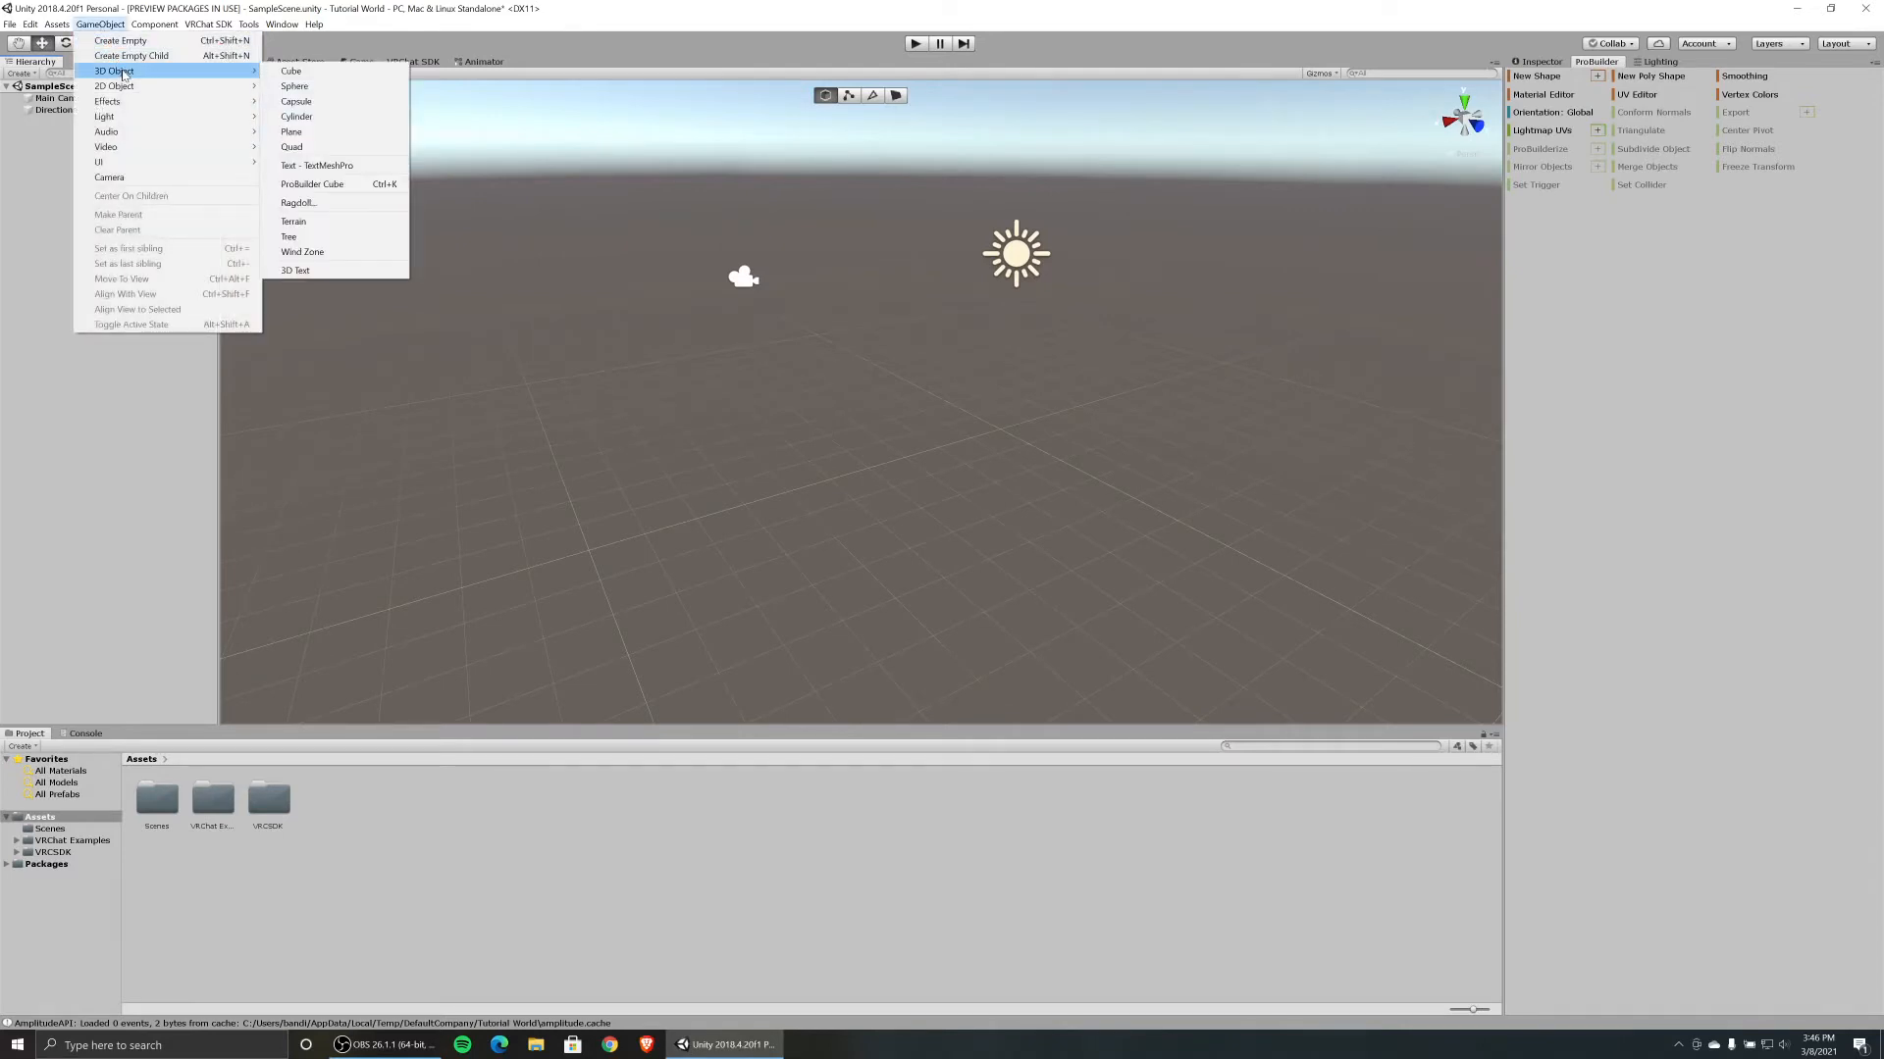
left_click(355, 221)
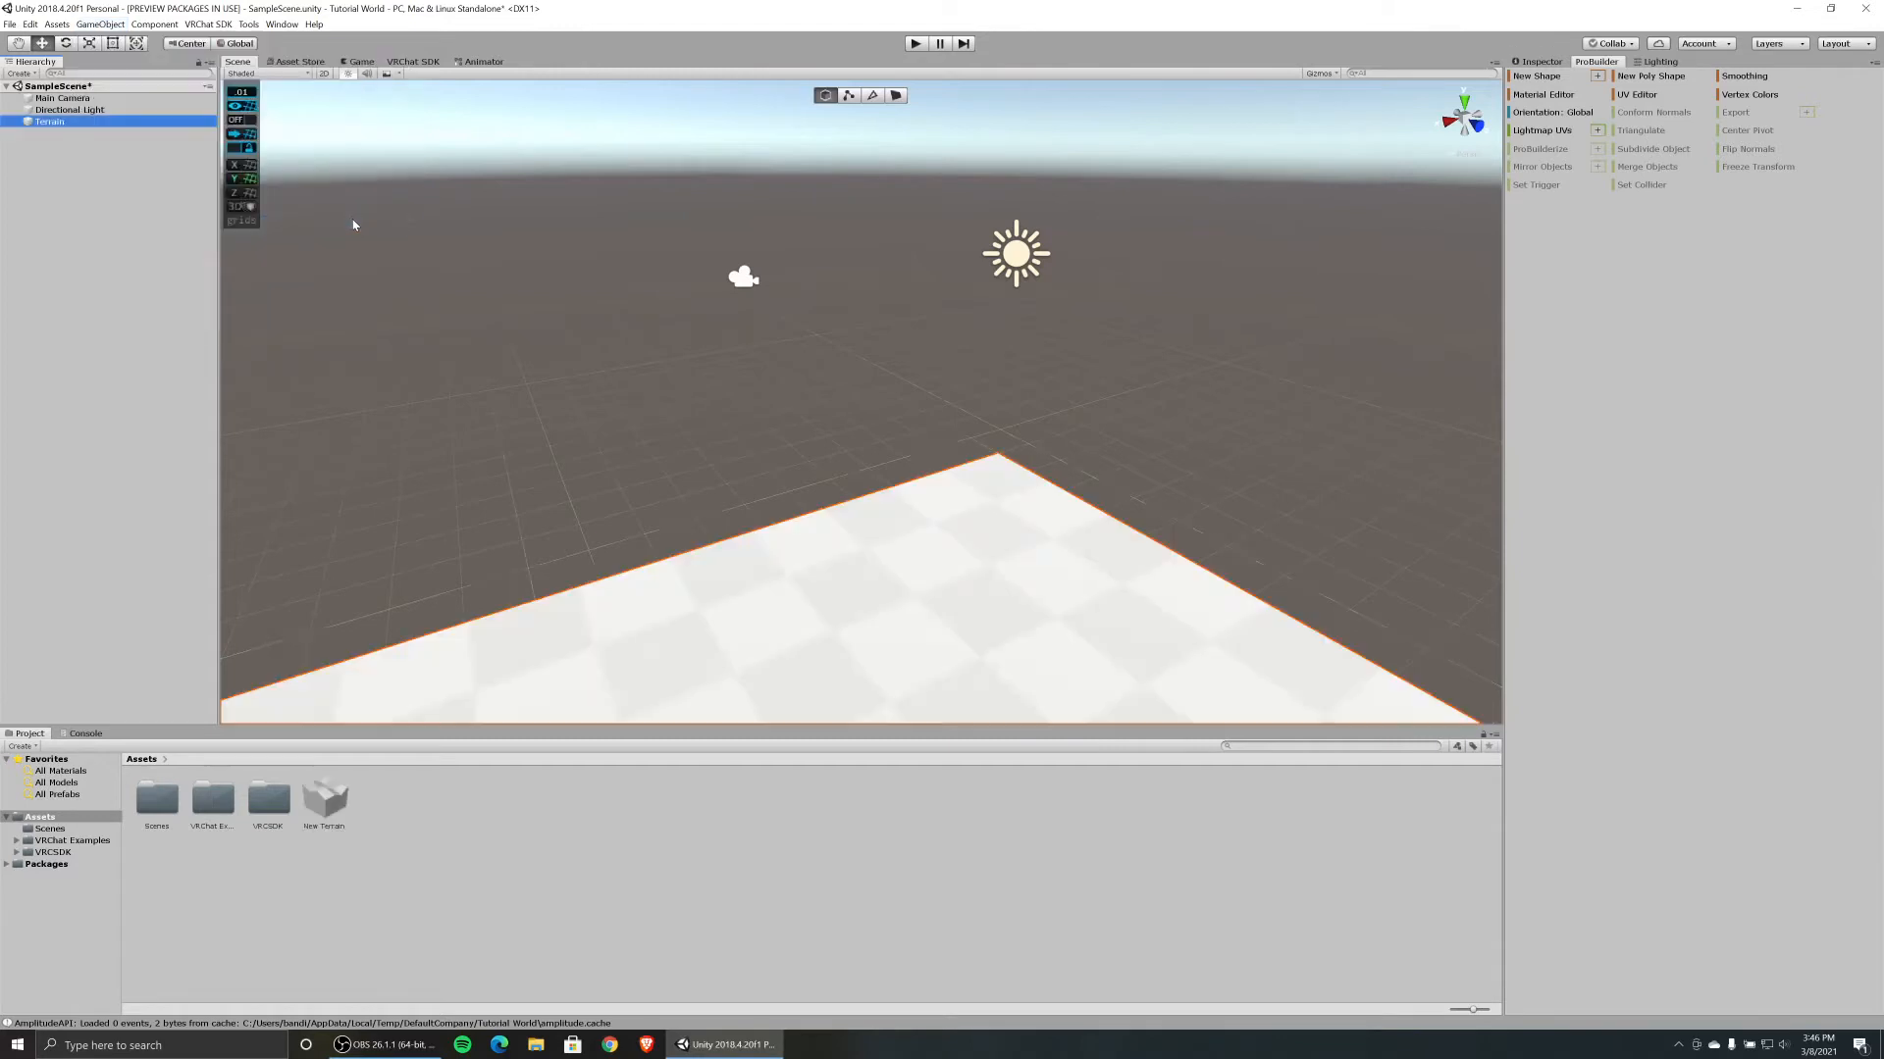
right_click_drag(930, 401, 791, 240)
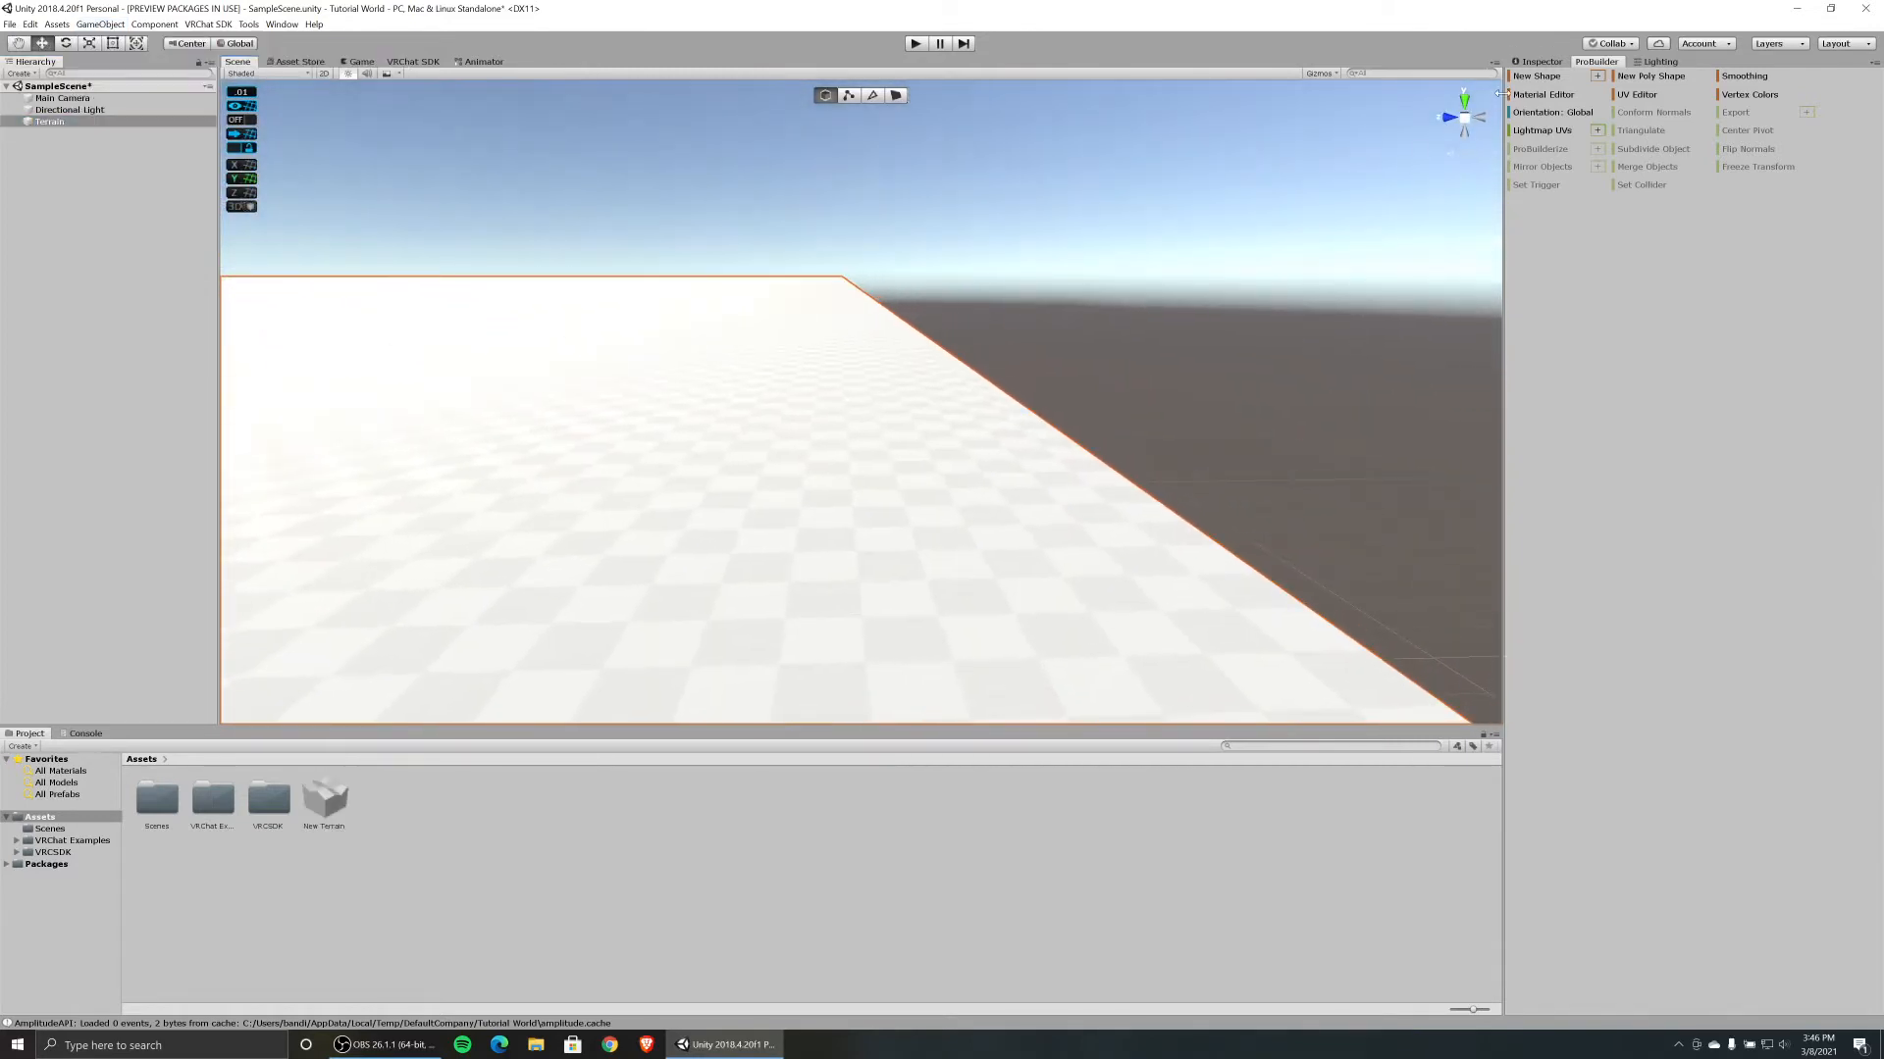
left_click(1539, 62)
right_click_drag(687, 550, 926, 515)
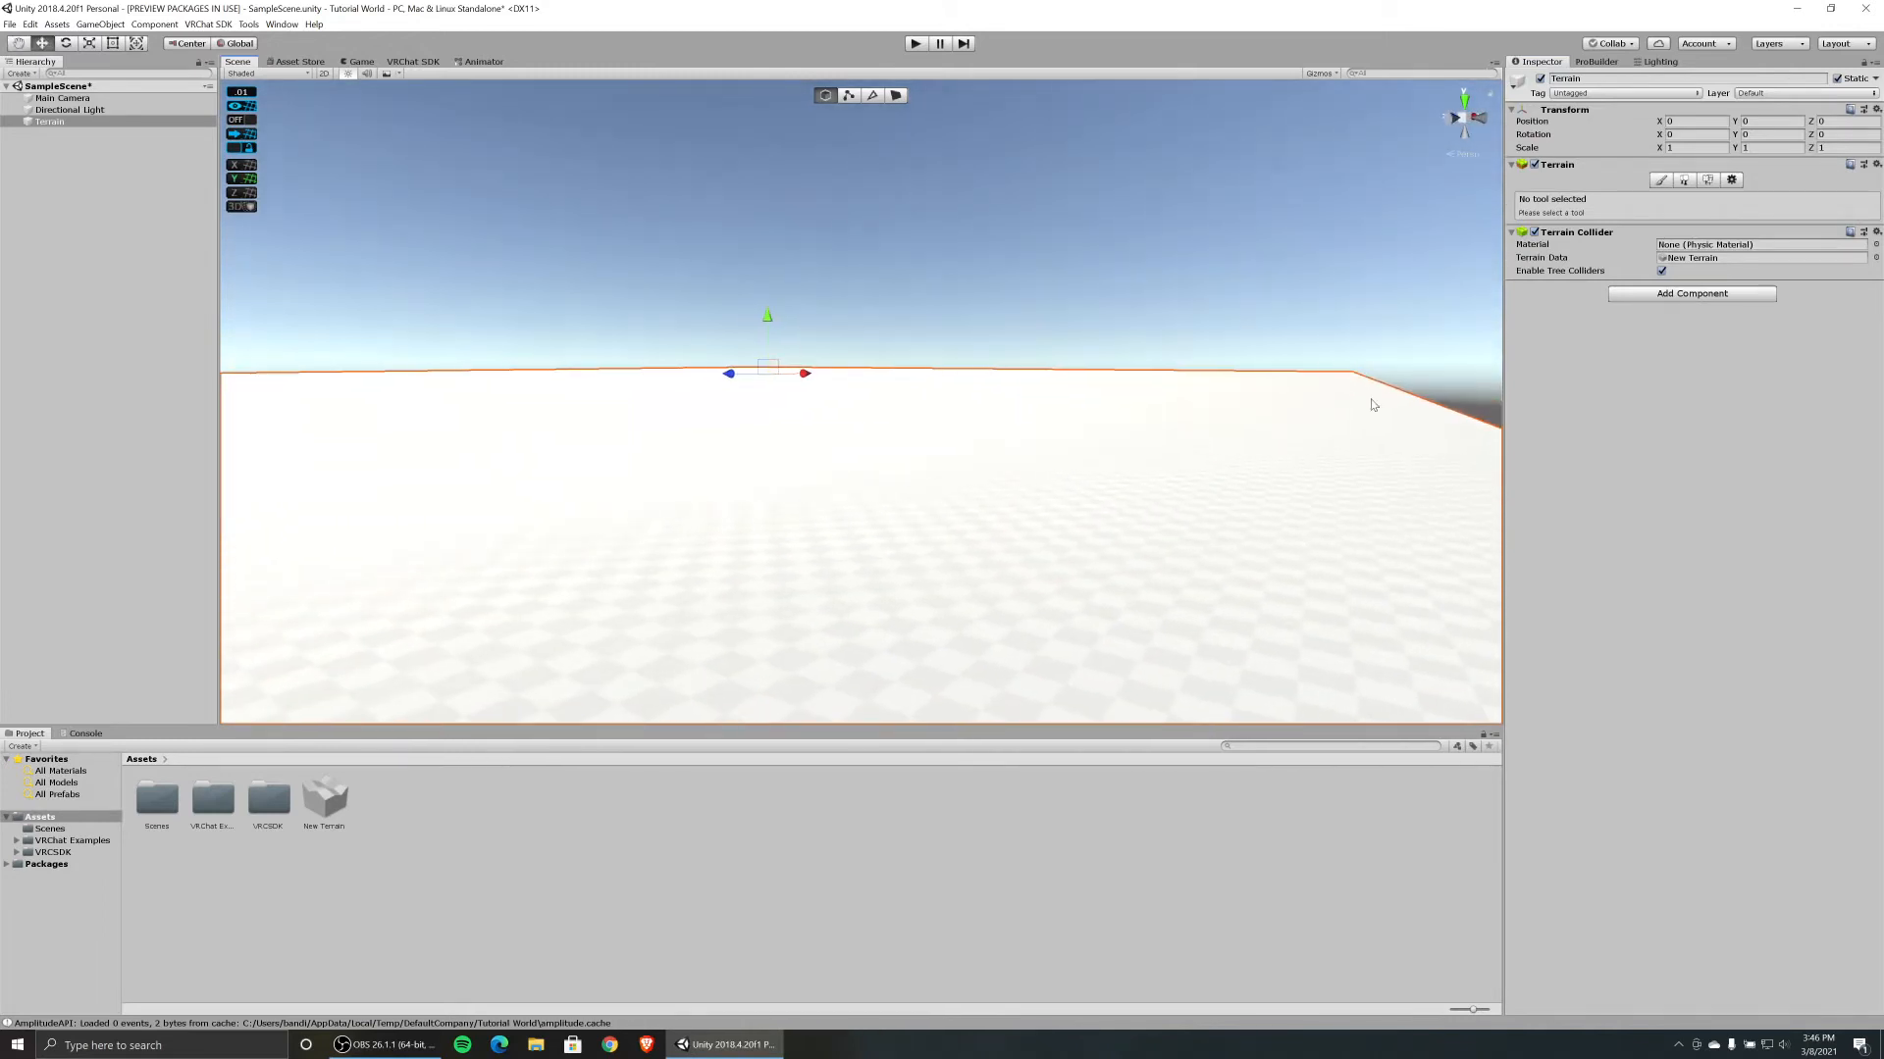
Look through the terrain's texture, tree and detail painting tools, and return to Paint Texture.
left_click(1660, 180)
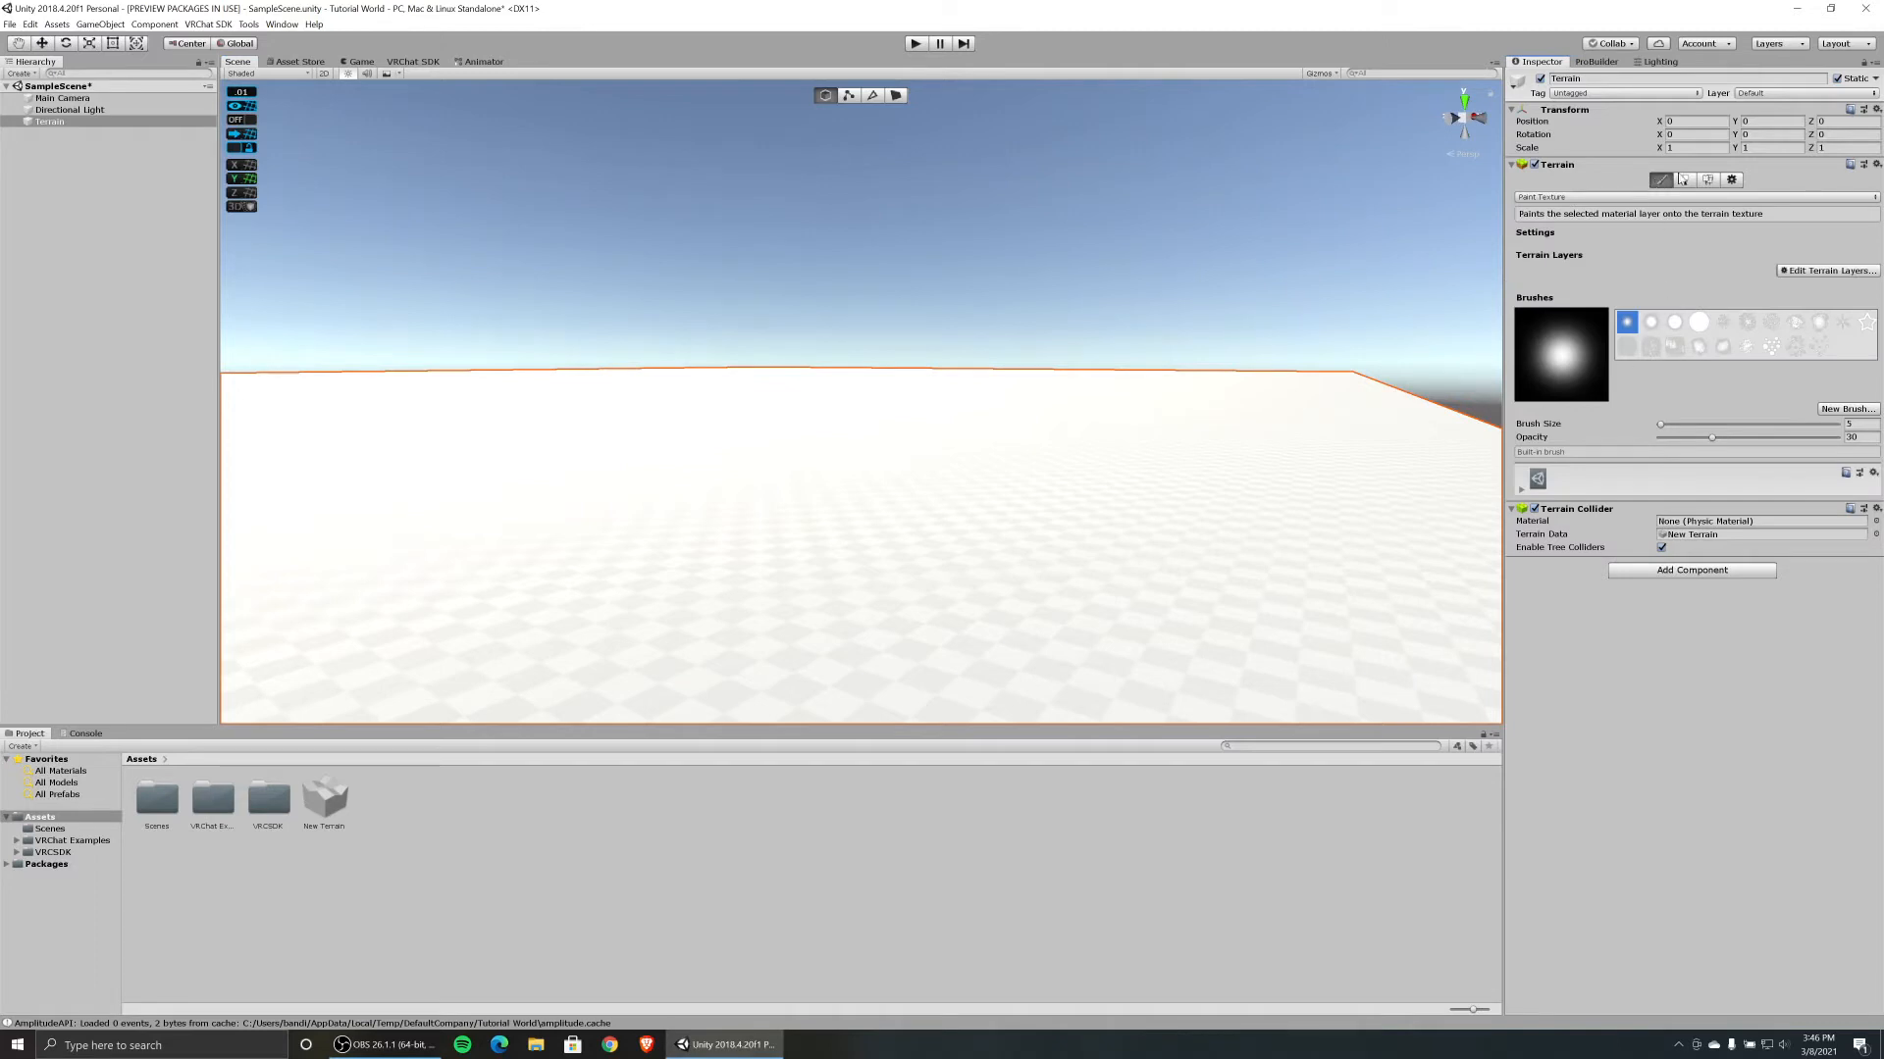
left_click(1684, 181)
left_click(1708, 180)
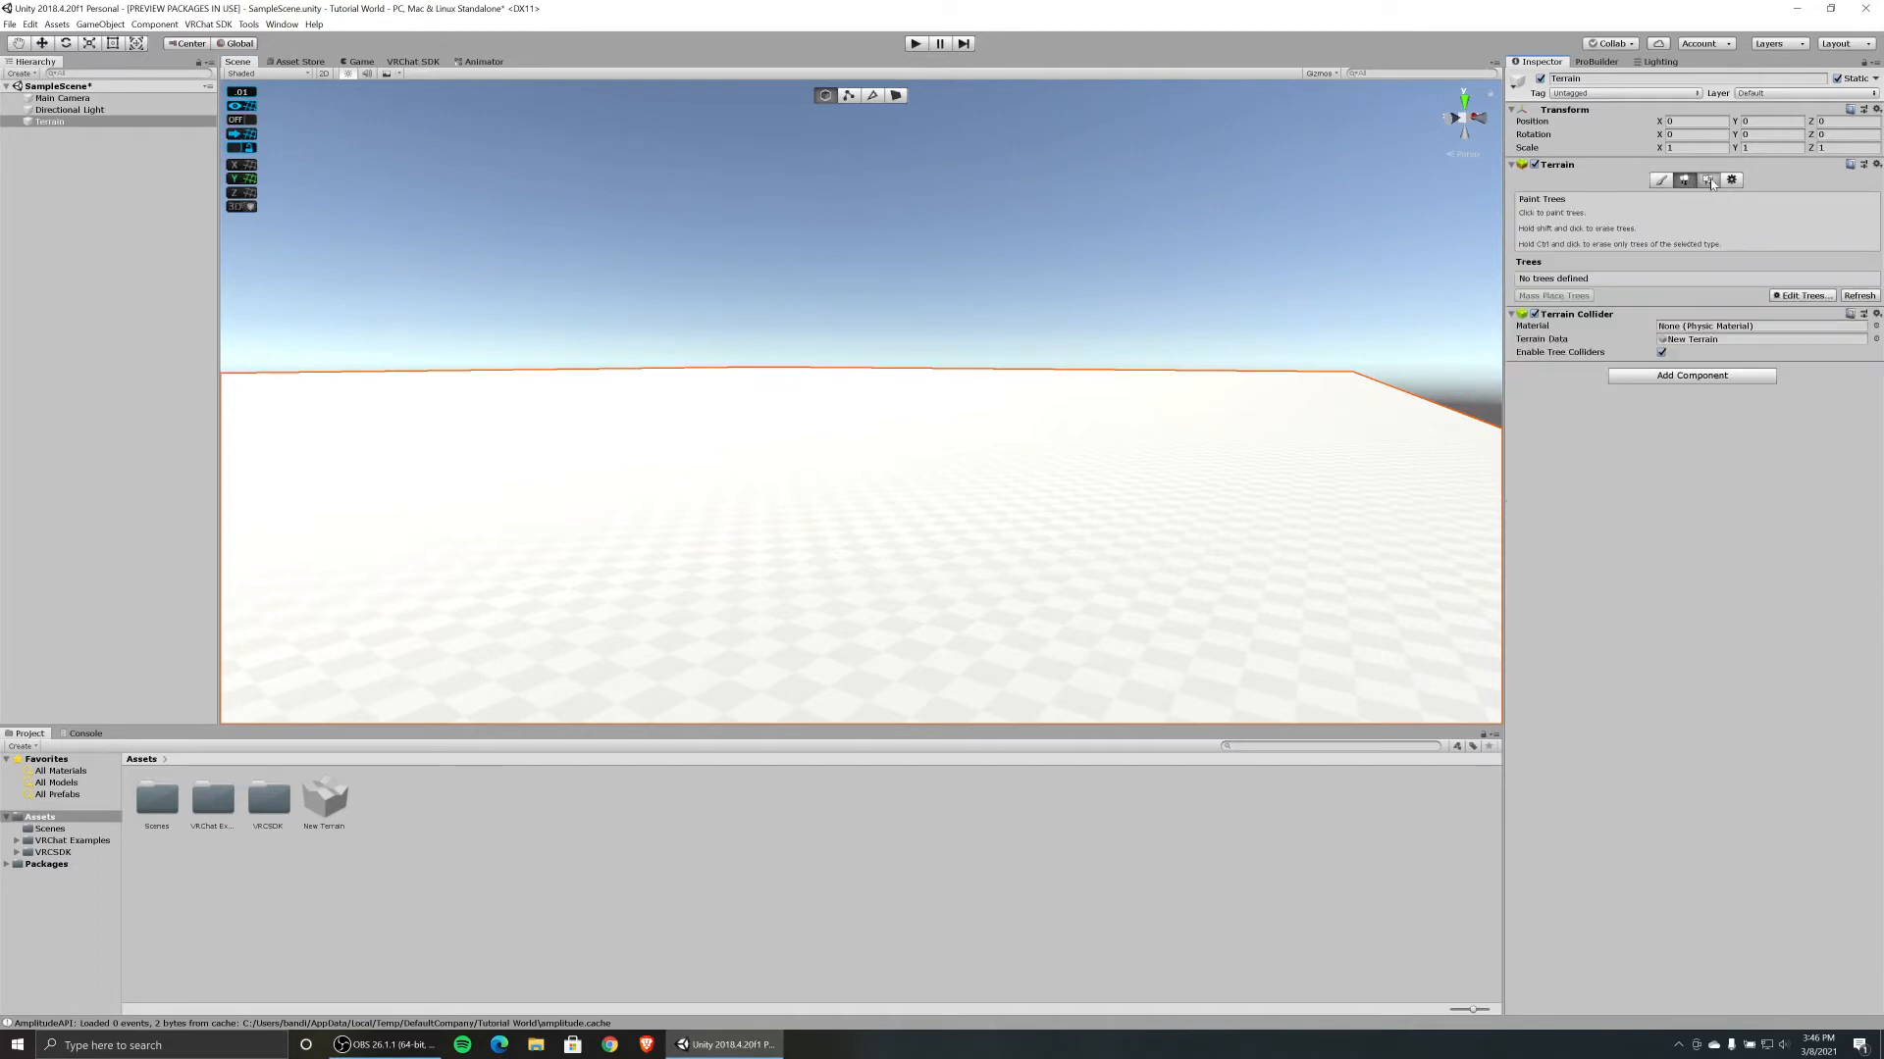
left_click(1667, 181)
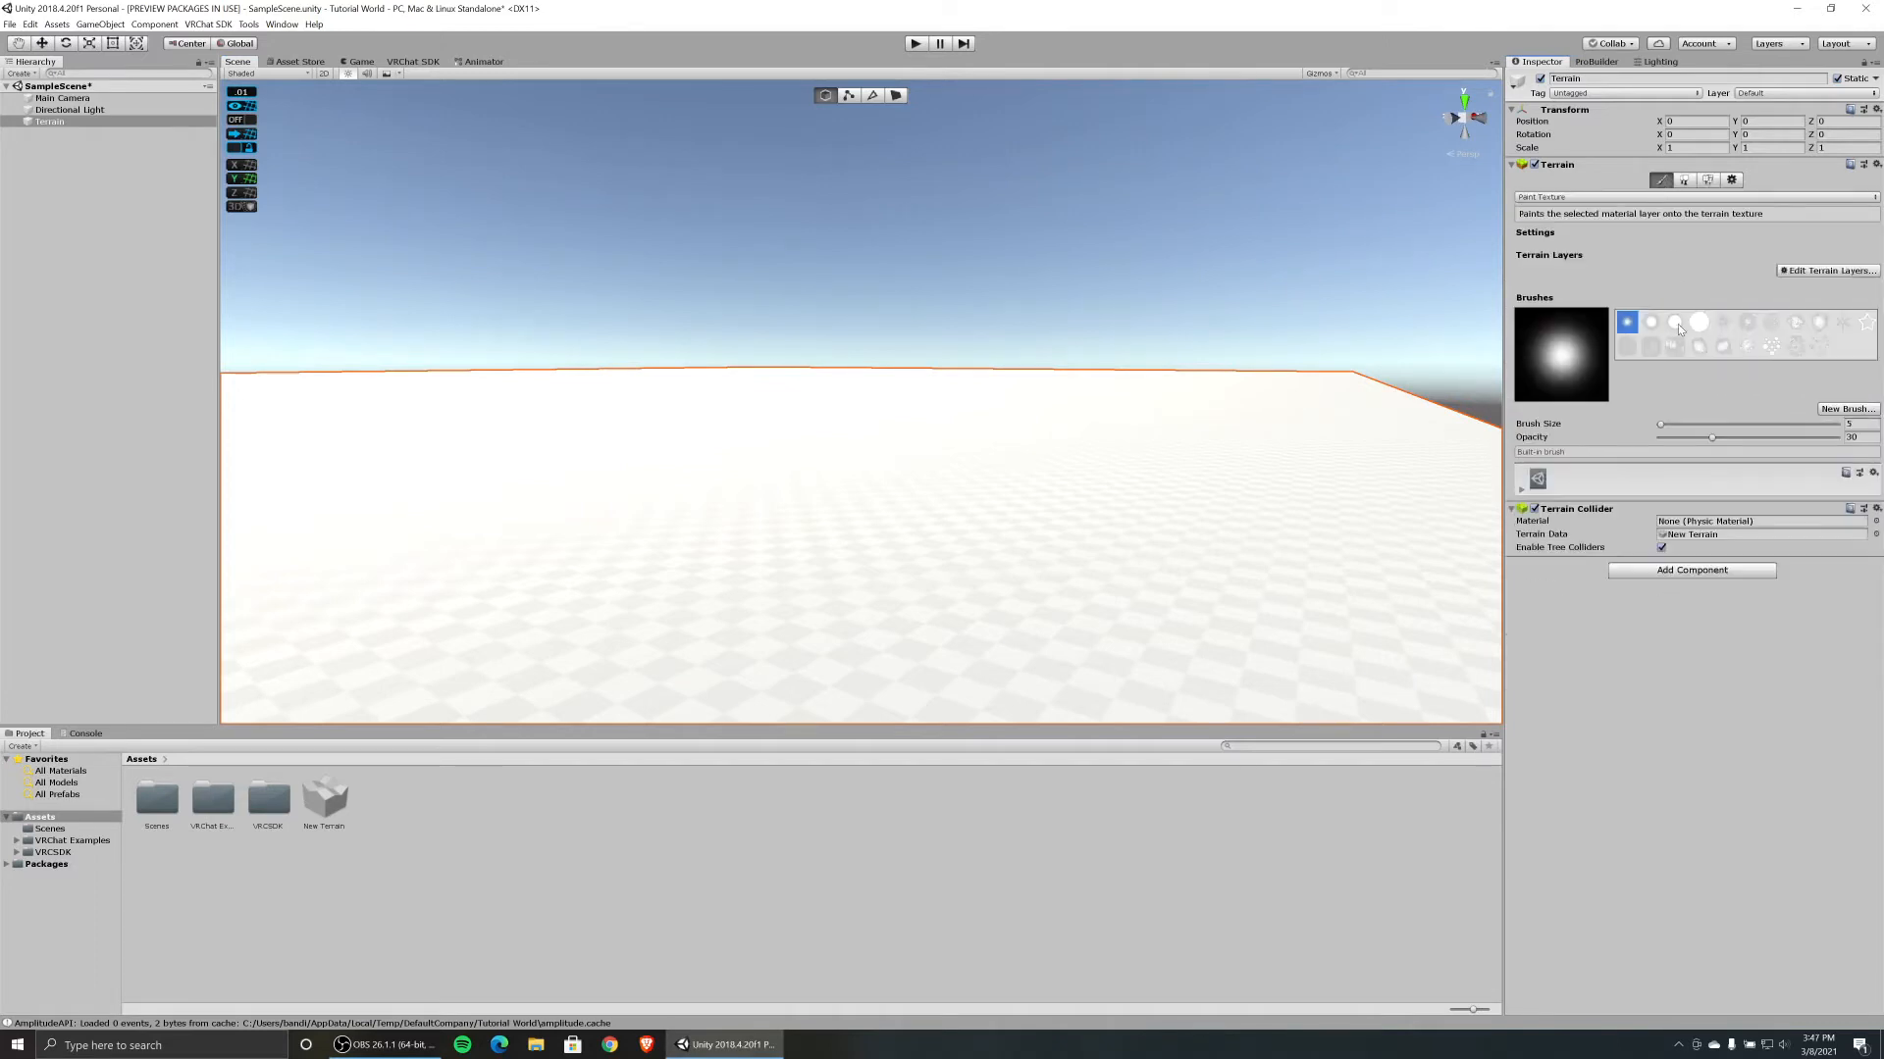
Raise tall columns on the terrain using Raise or Lower Terrain with the solid round brush.
left_click(1698, 323)
left_click(1683, 180)
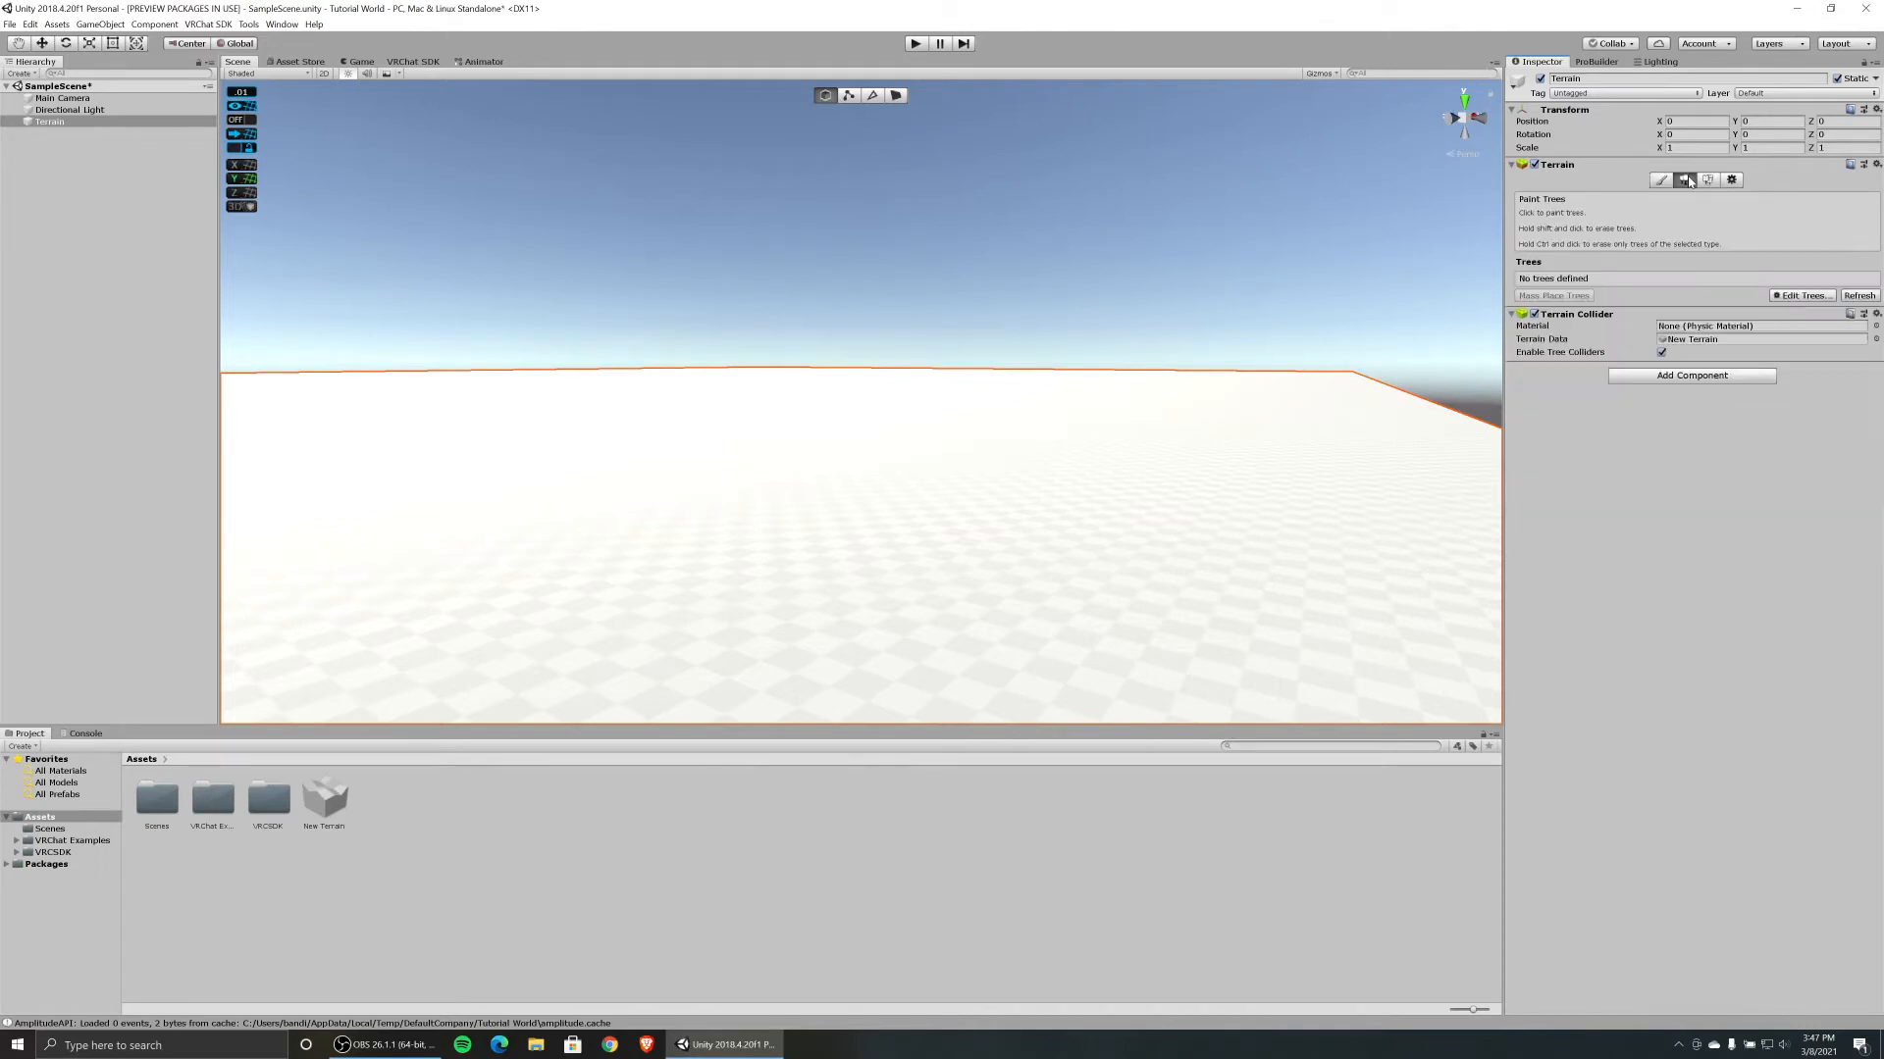
left_click(1661, 180)
left_click(1644, 198)
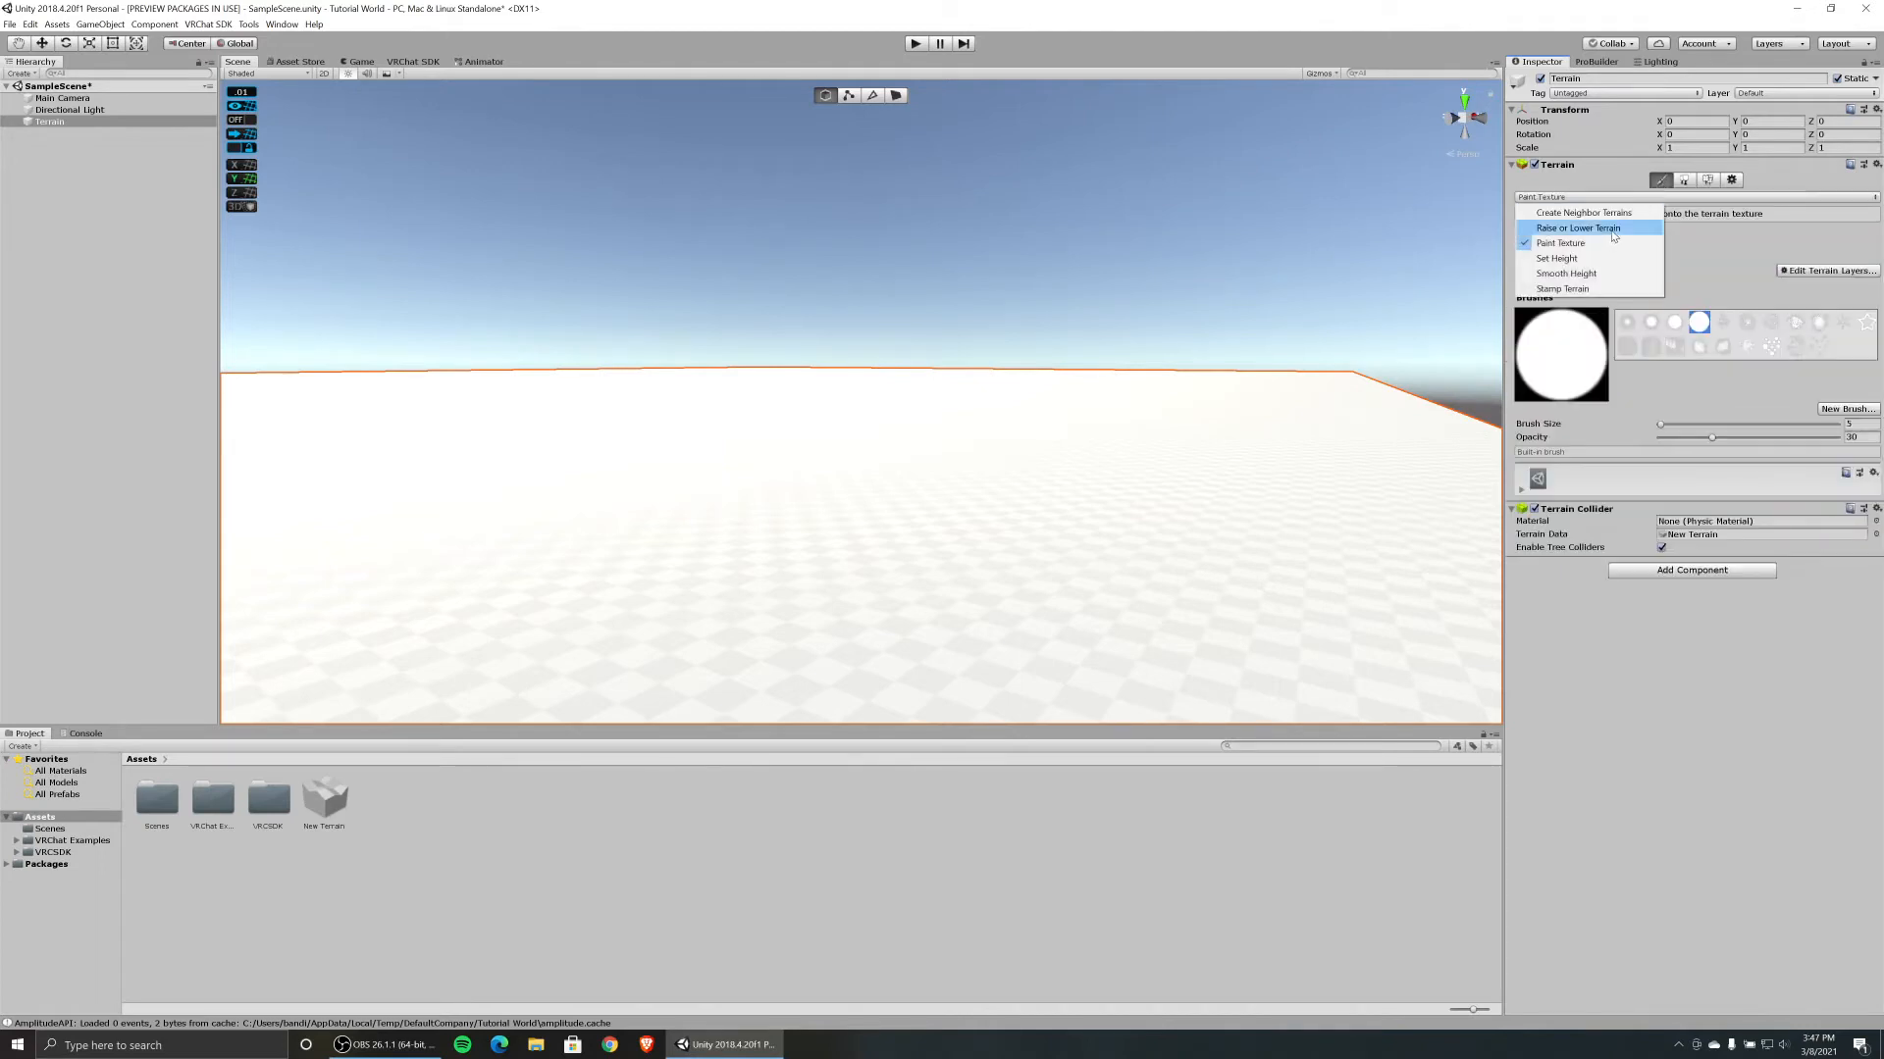
left_click(1611, 231)
mouse_move(800, 508)
left_mouse_down()
mouse_move(1103, 561)
mouse_move(1608, 469)
left_mouse_up()
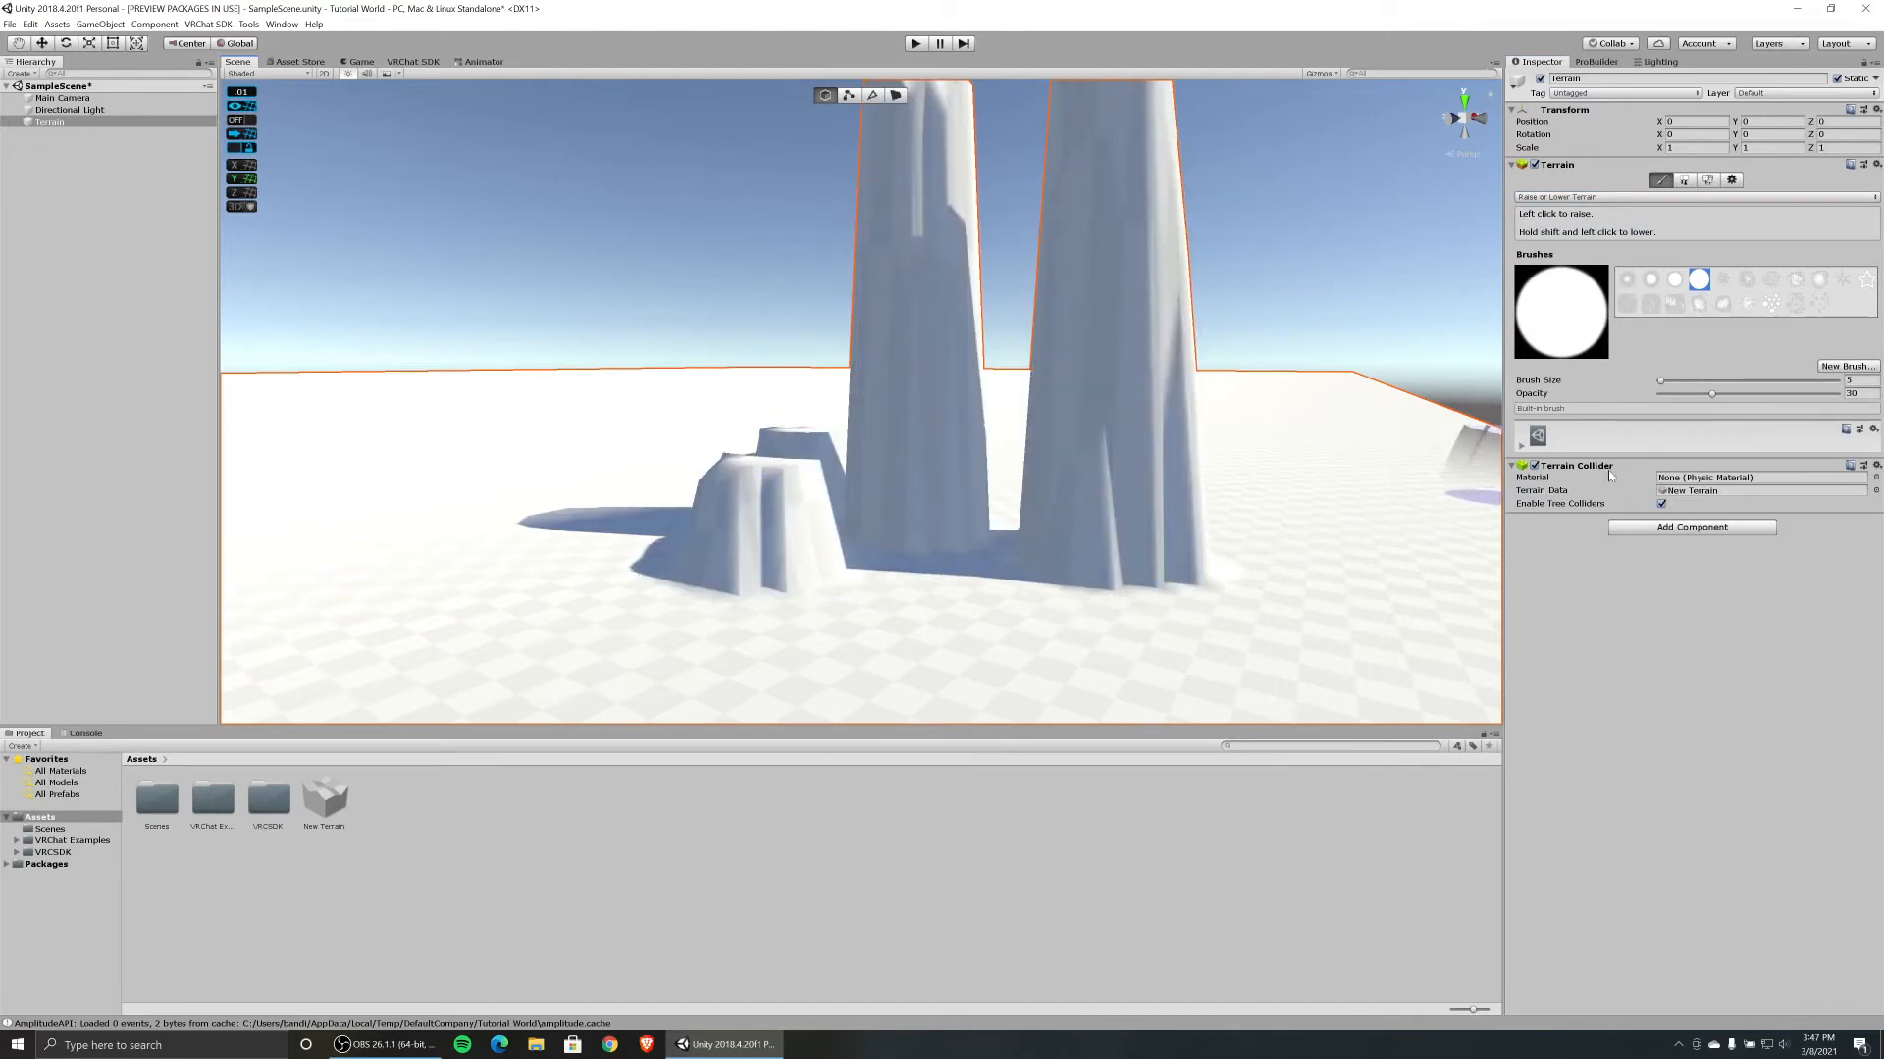
Raise spikes with the scattered-spots brush, and shape broad hills with it at brush size 77 and opacity 16.
left_click(1770, 303)
mouse_move(608, 638)
left_mouse_down()
mouse_move(471, 588)
mouse_move(502, 566)
mouse_move(633, 588)
left_mouse_up()
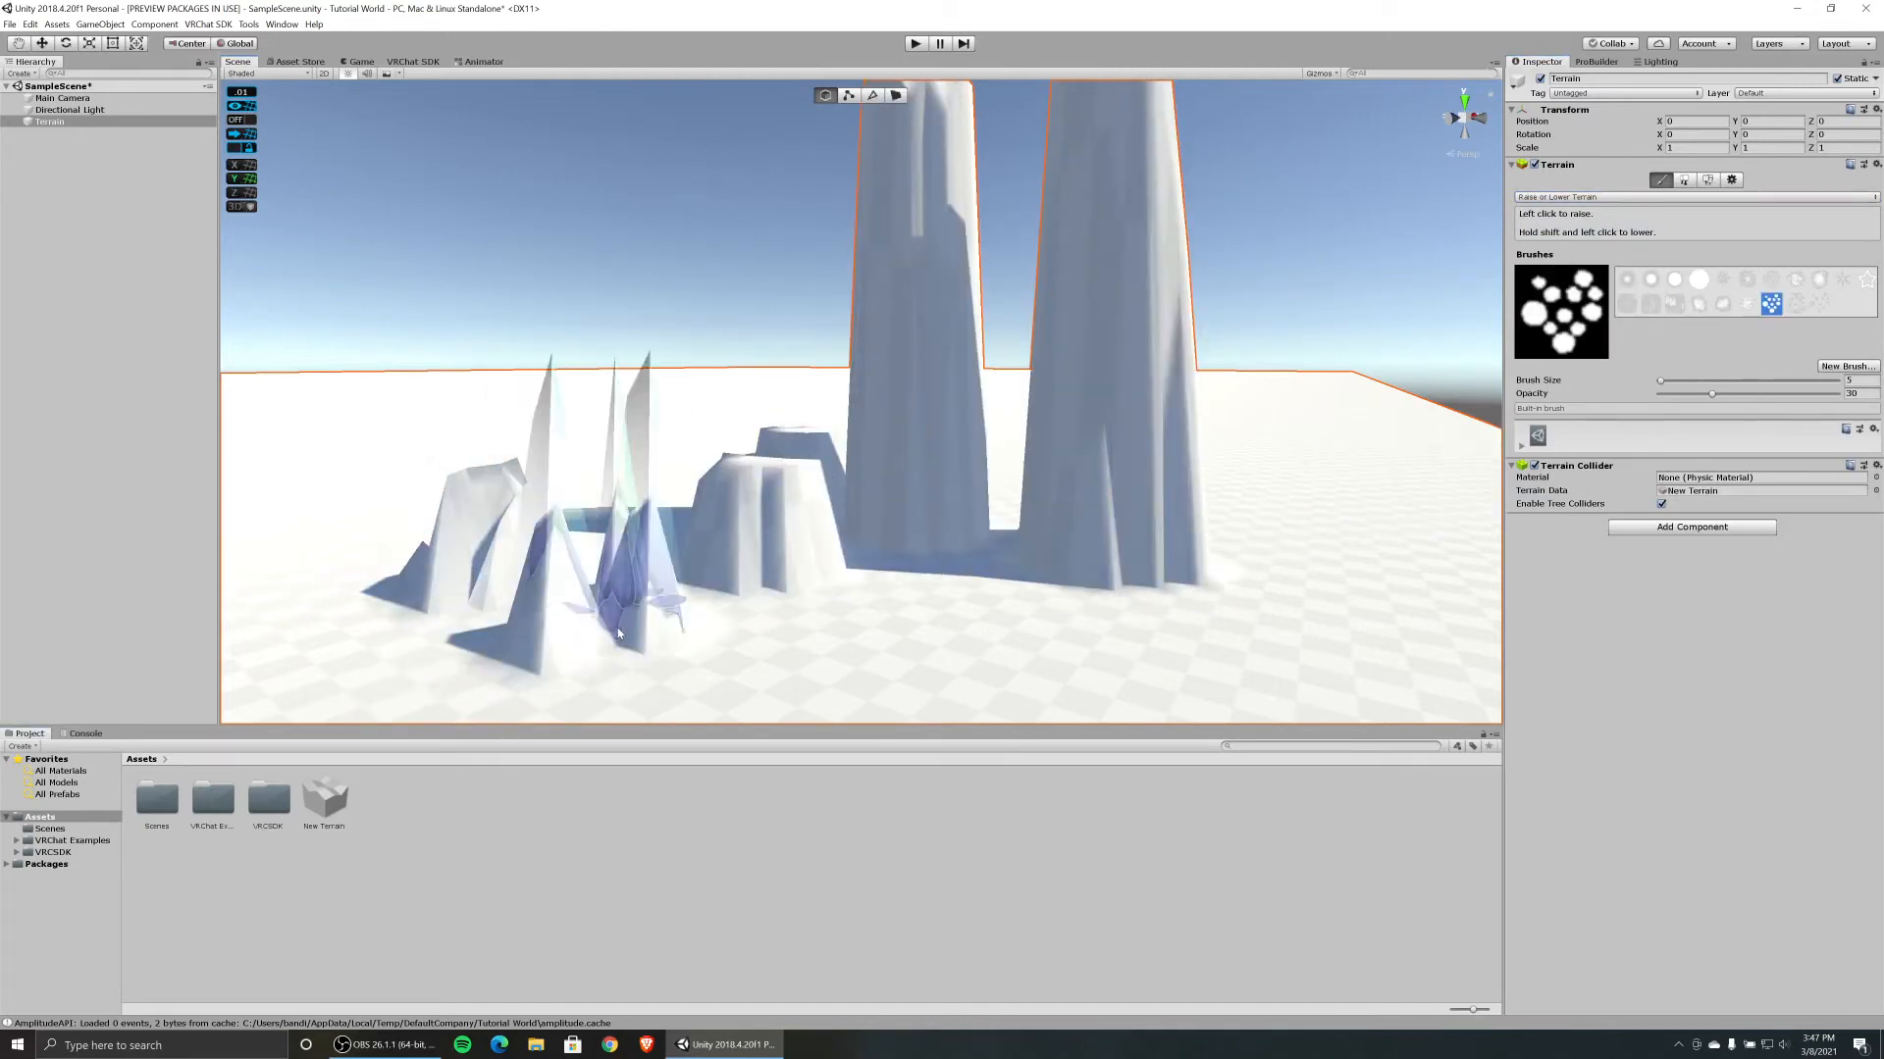
left_click(1687, 381)
left_click(1686, 394)
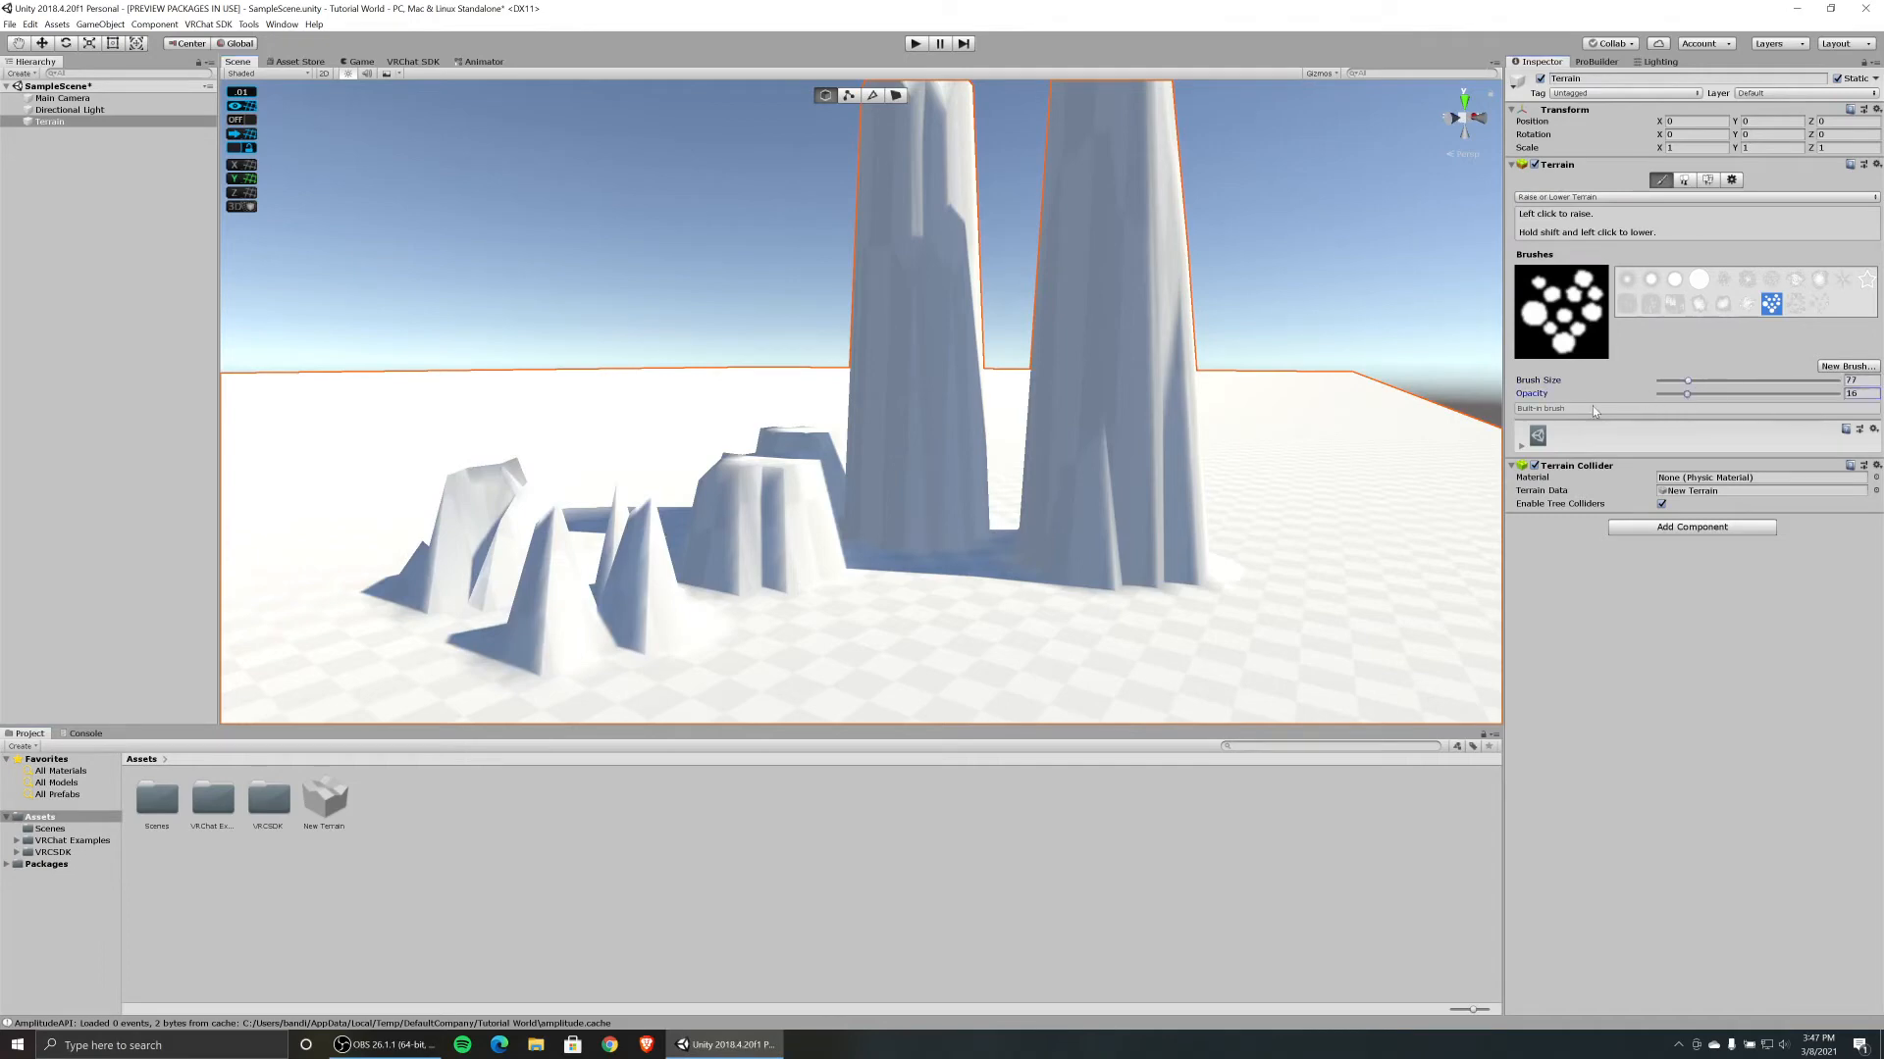
left_click_drag(936, 652, 592, 449)
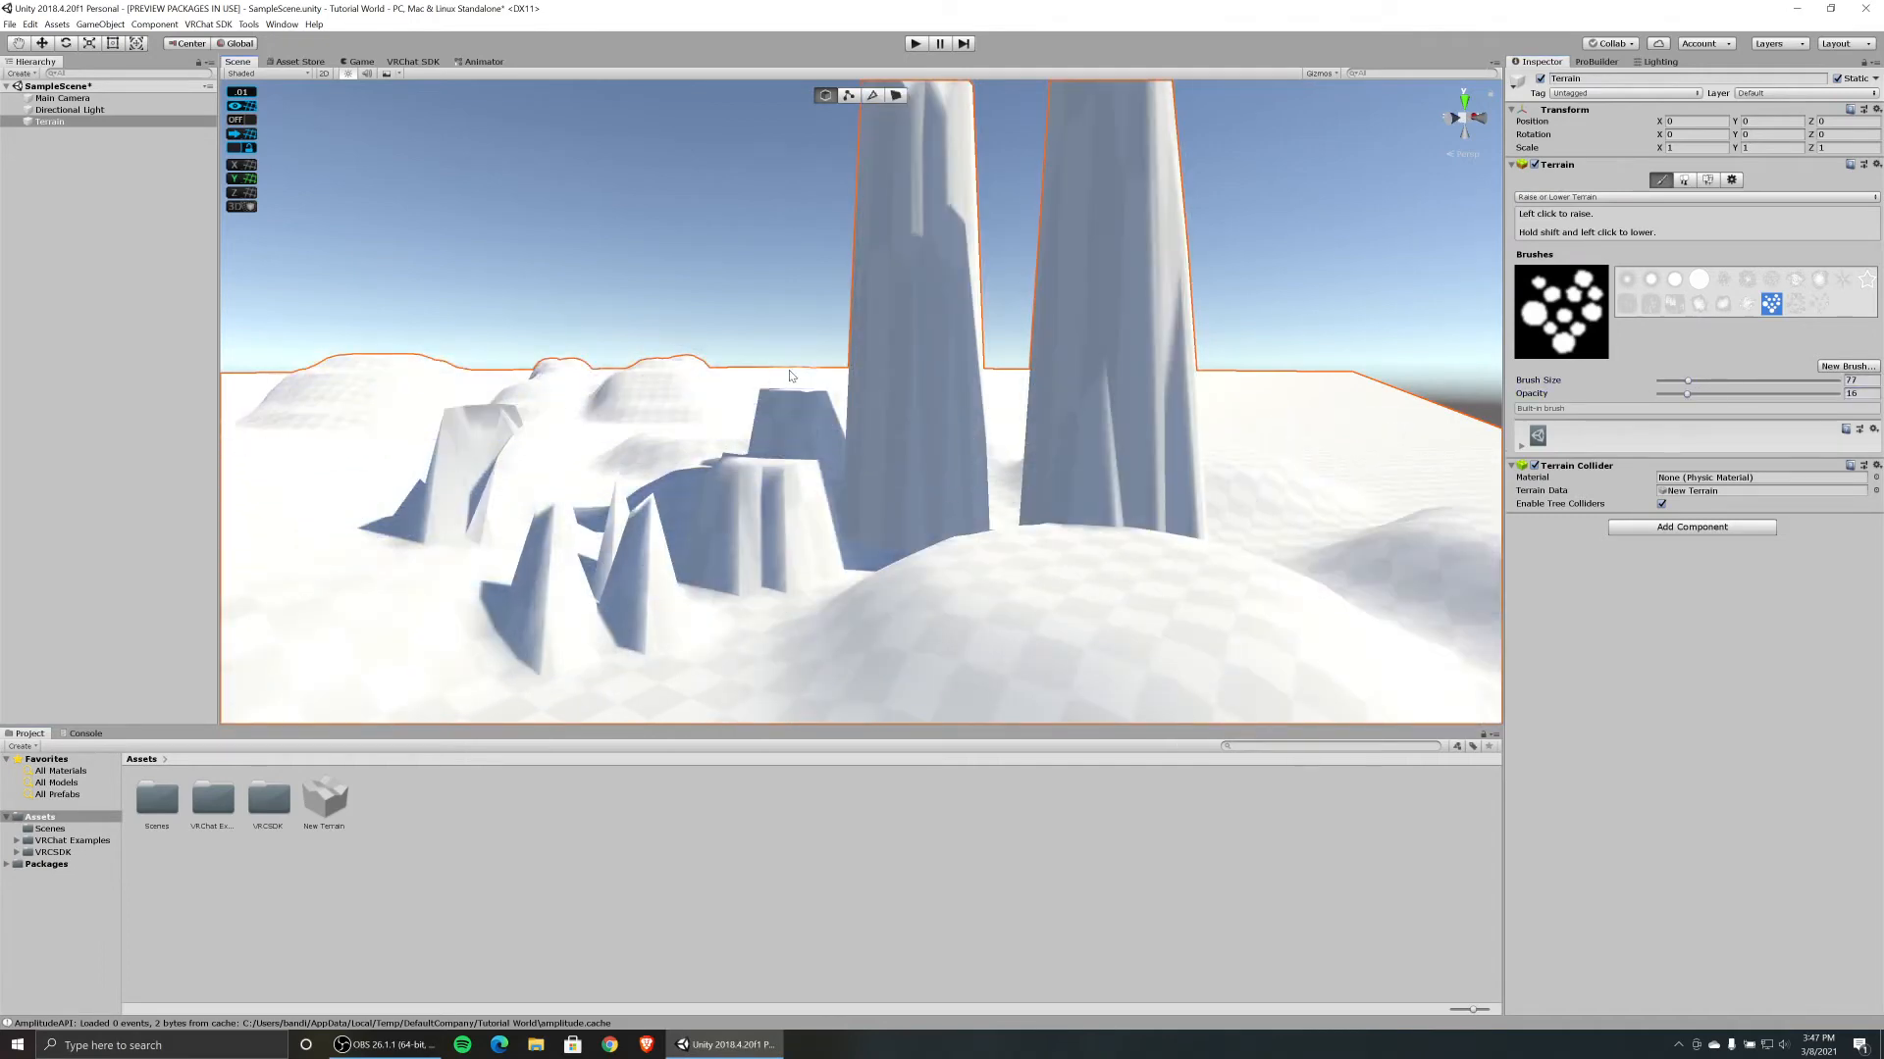
Delete the Terrain object from the scene.
left_click(47, 123)
right_click(47, 124)
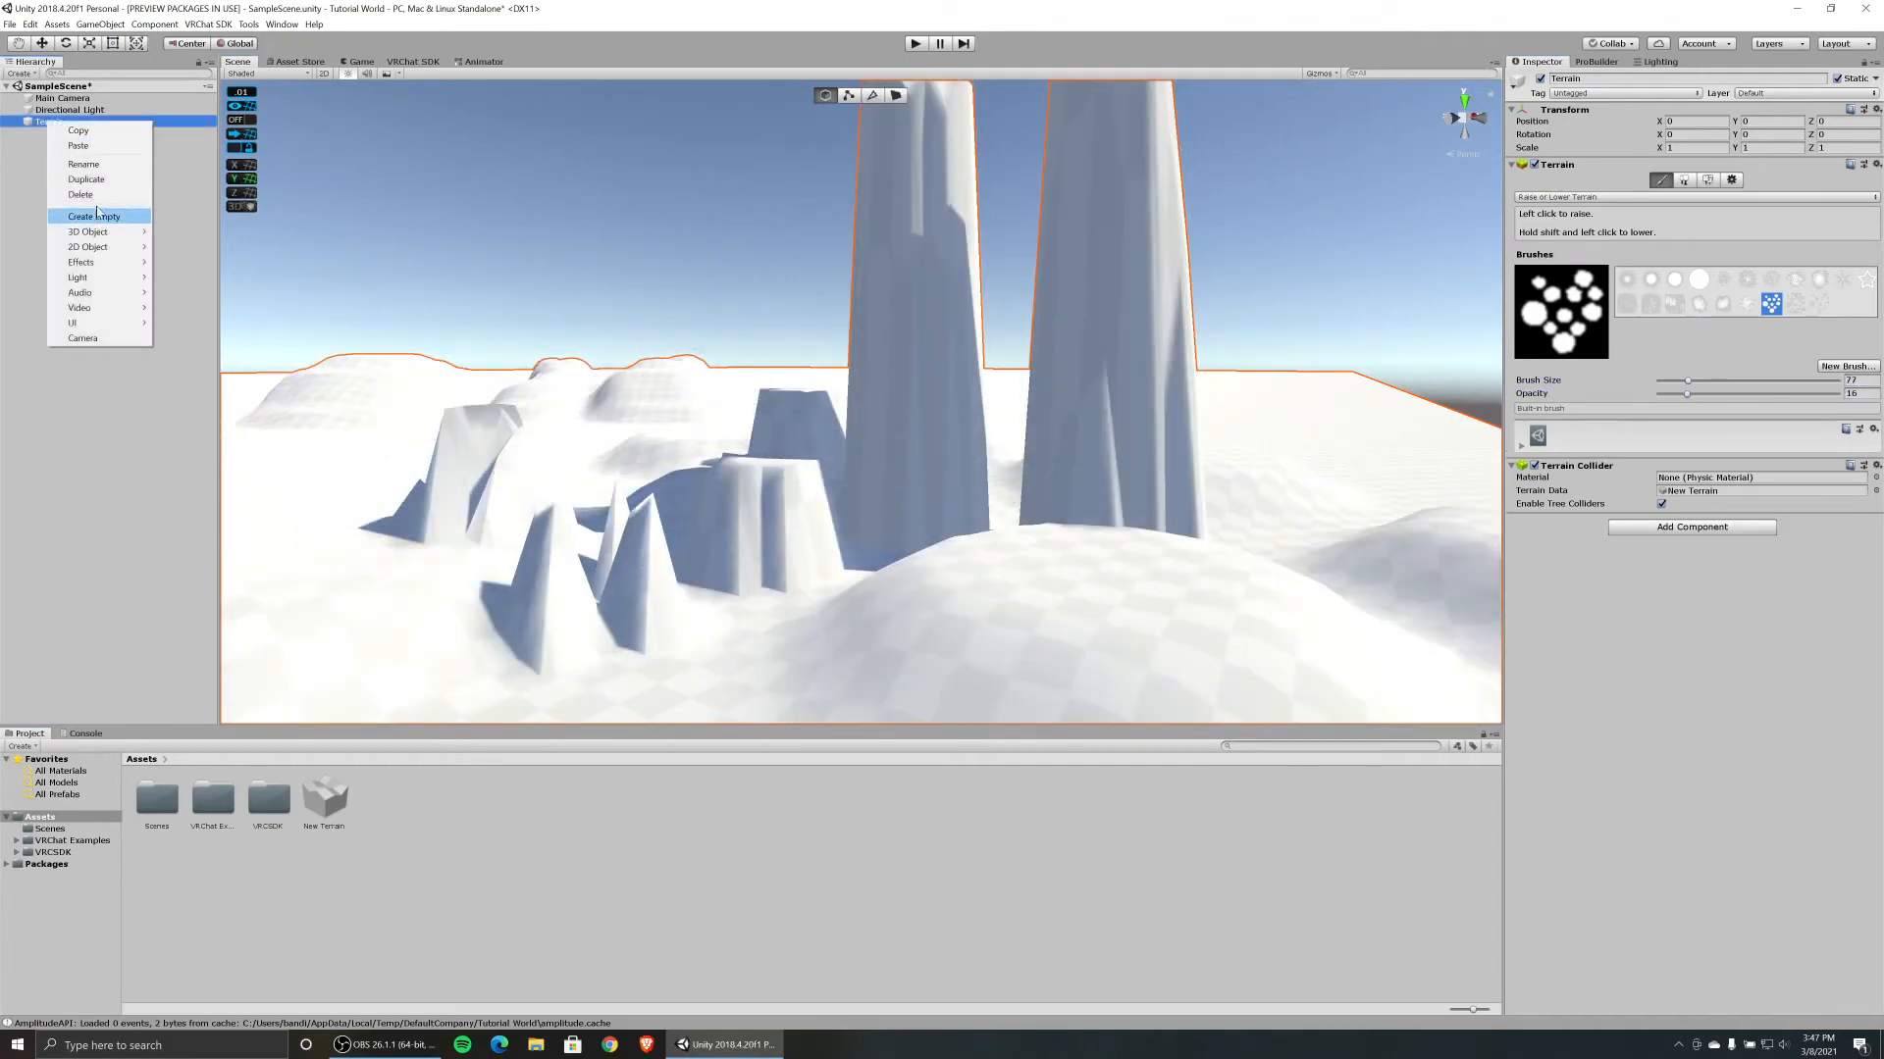
left_click(96, 196)
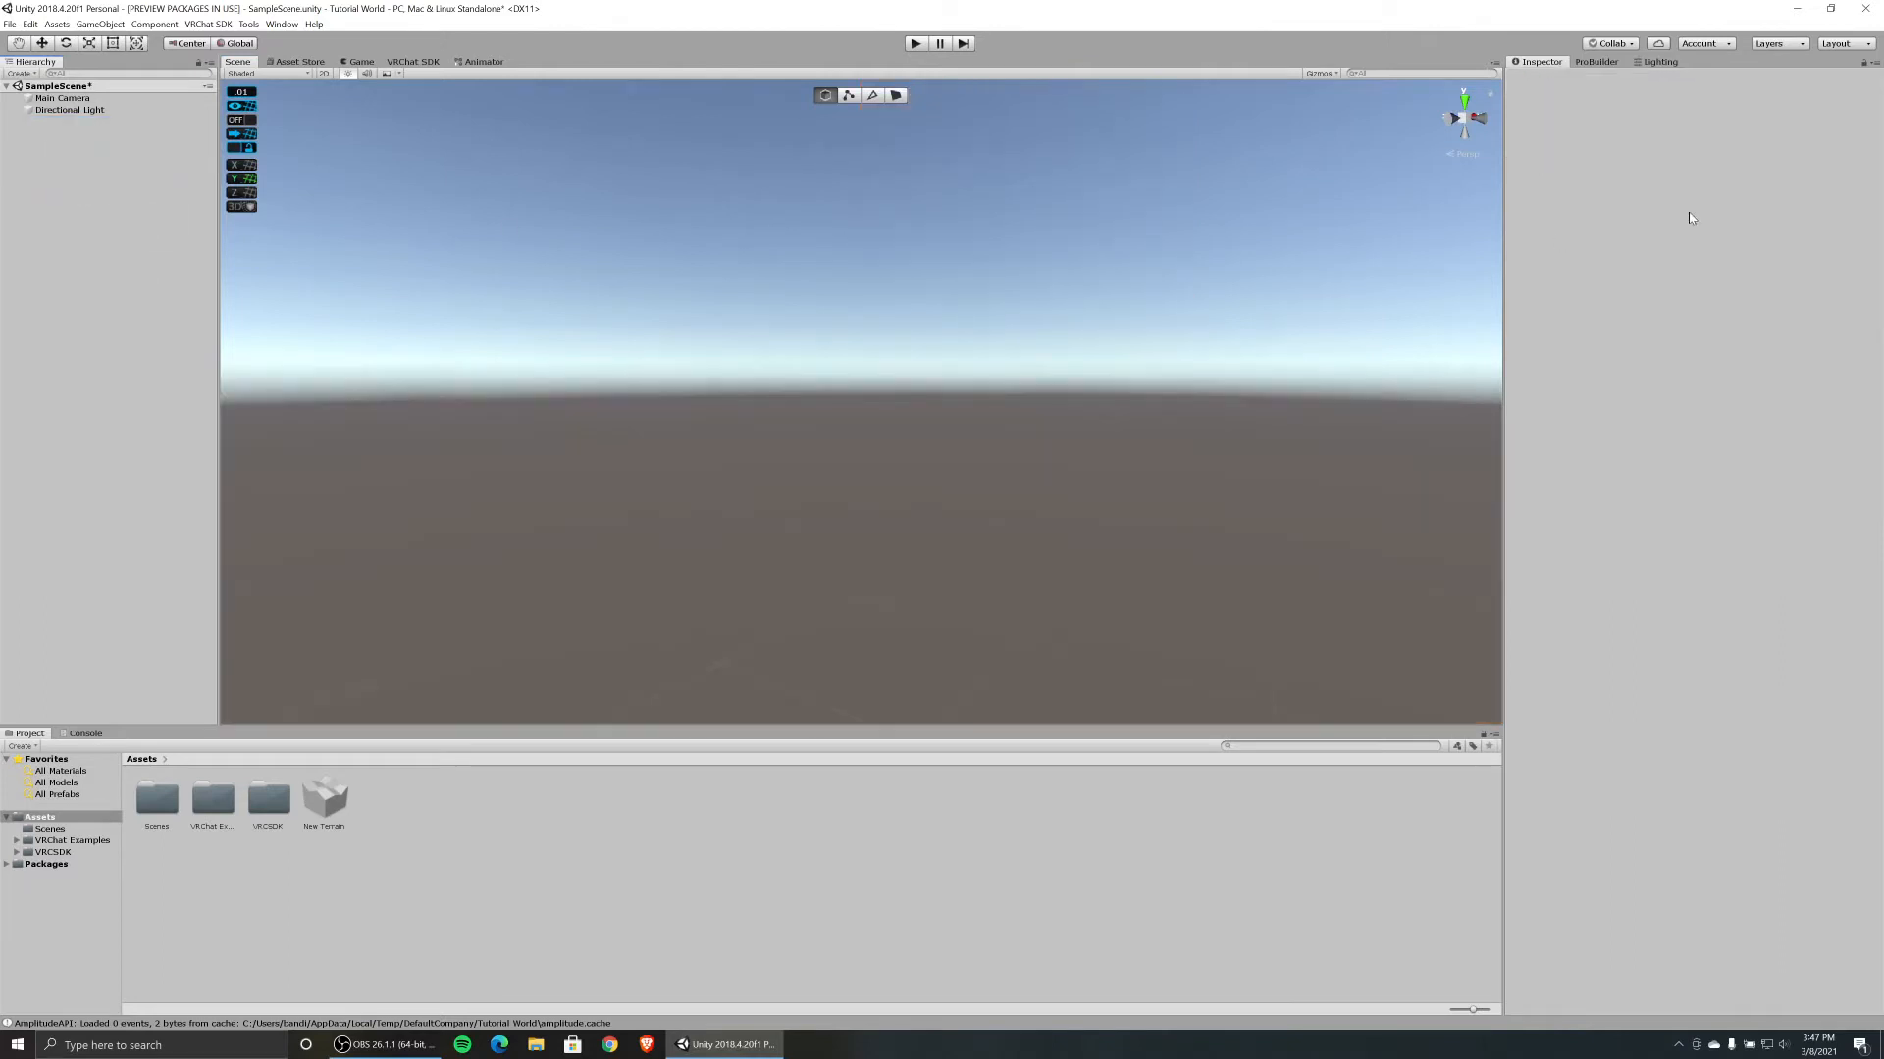
Create a ProBuilder cube with the New Shape tool and turn on face selection.
left_click(1602, 62)
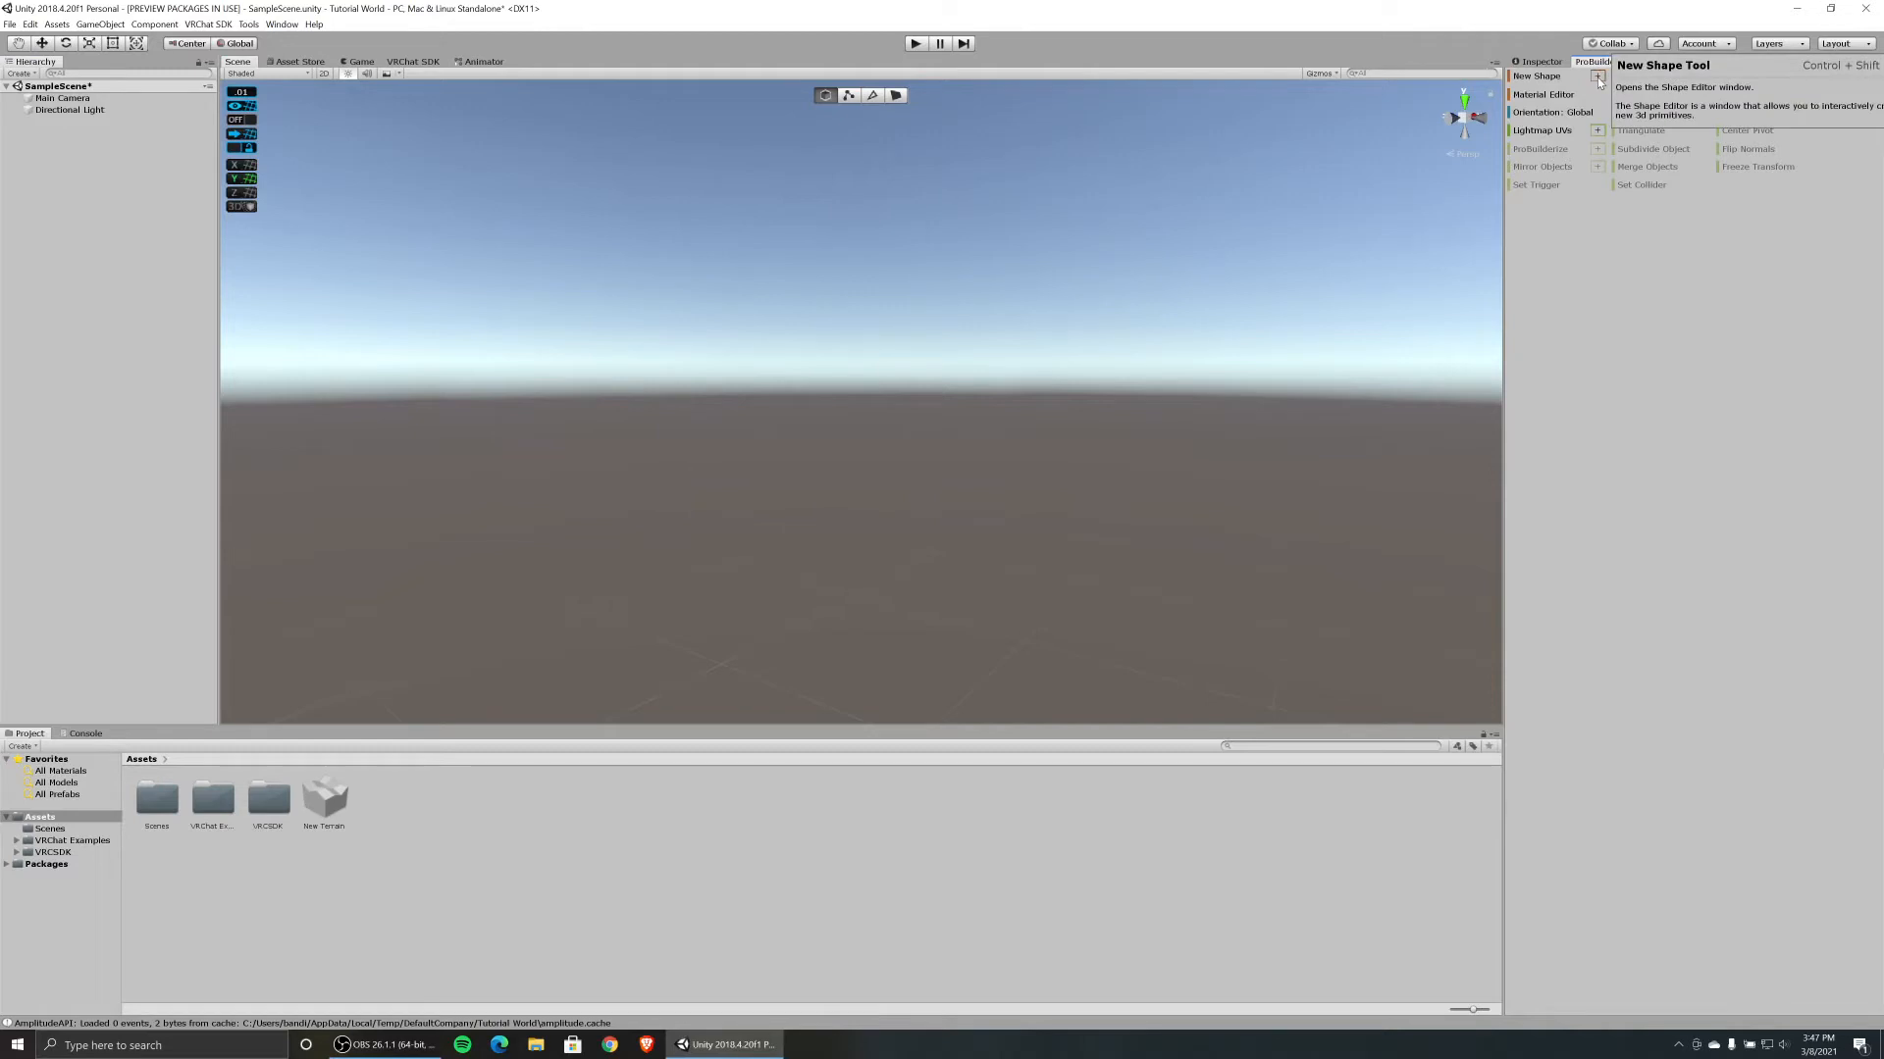
left_click(1536, 83)
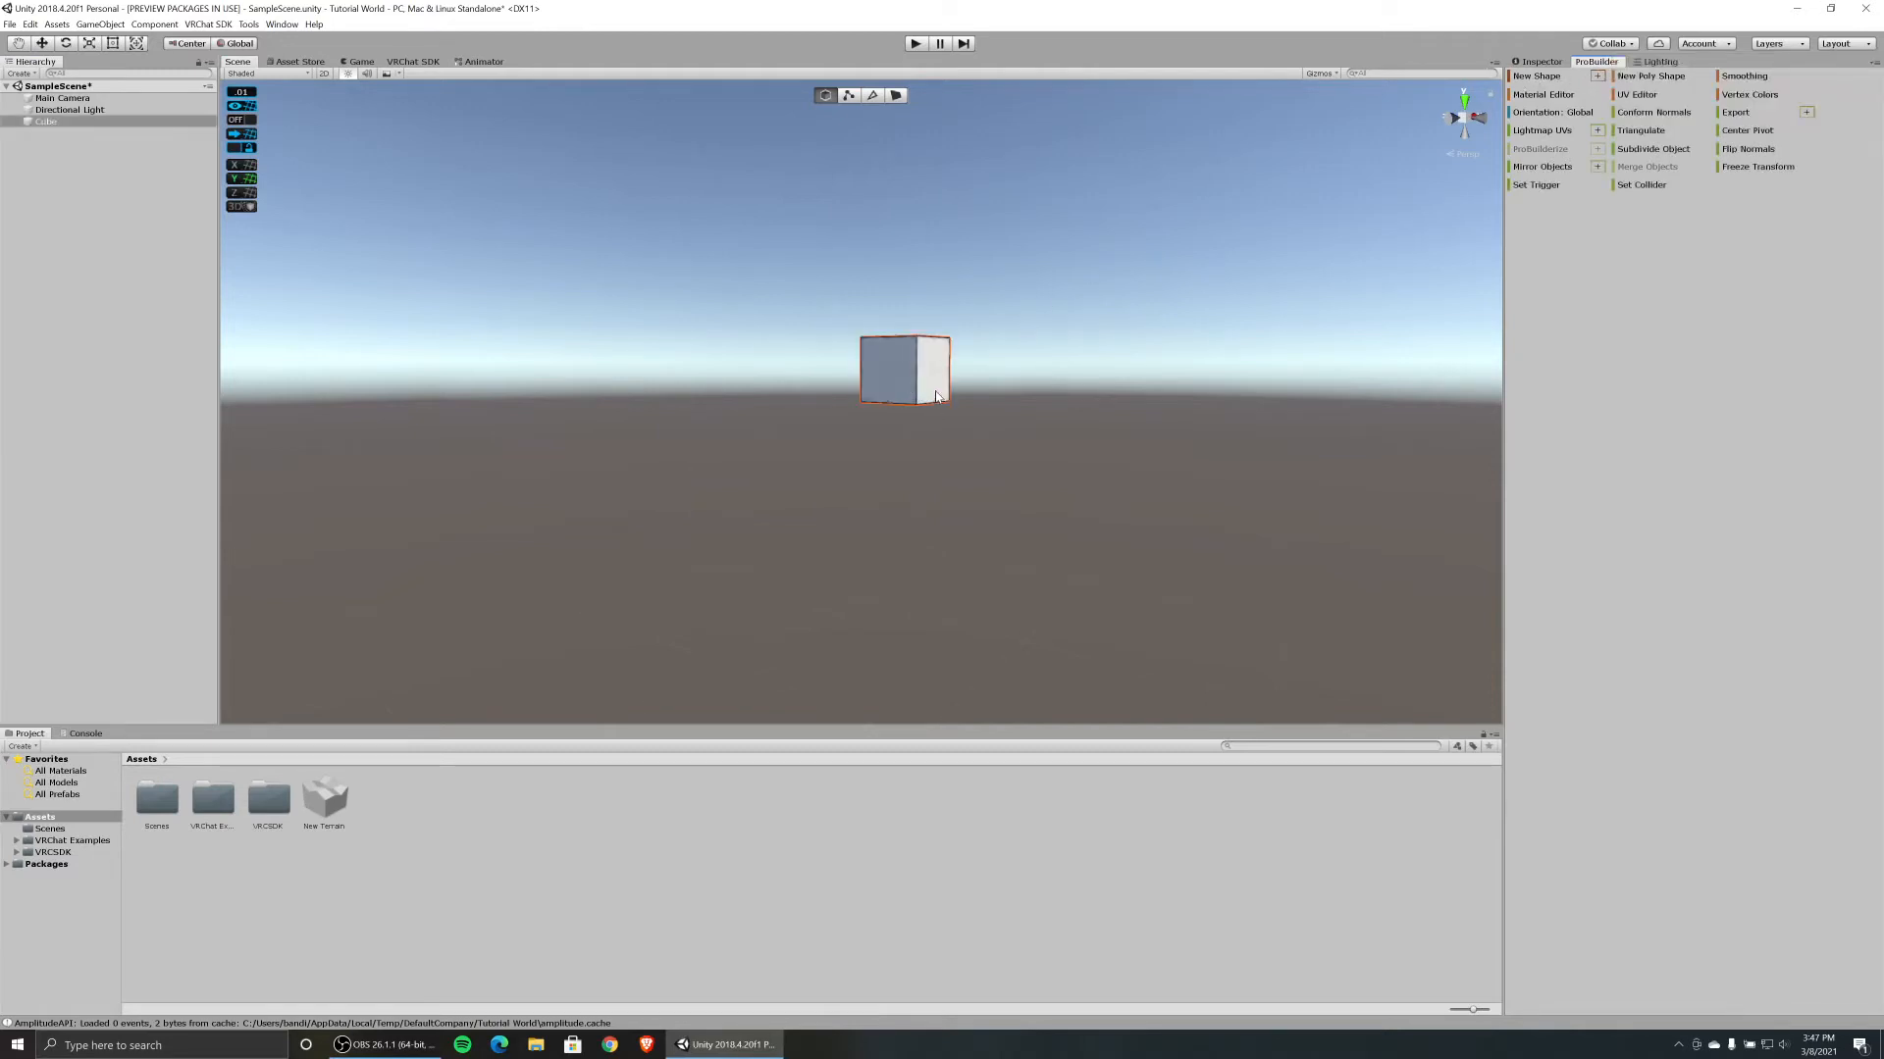
left_click(897, 95)
right_click_drag(901, 98, 1451, 363)
Return the cube to object selection, set its position to 0, 0, 0, and frame it in the Scene view.
left_click(1542, 62)
left_click(453, 266)
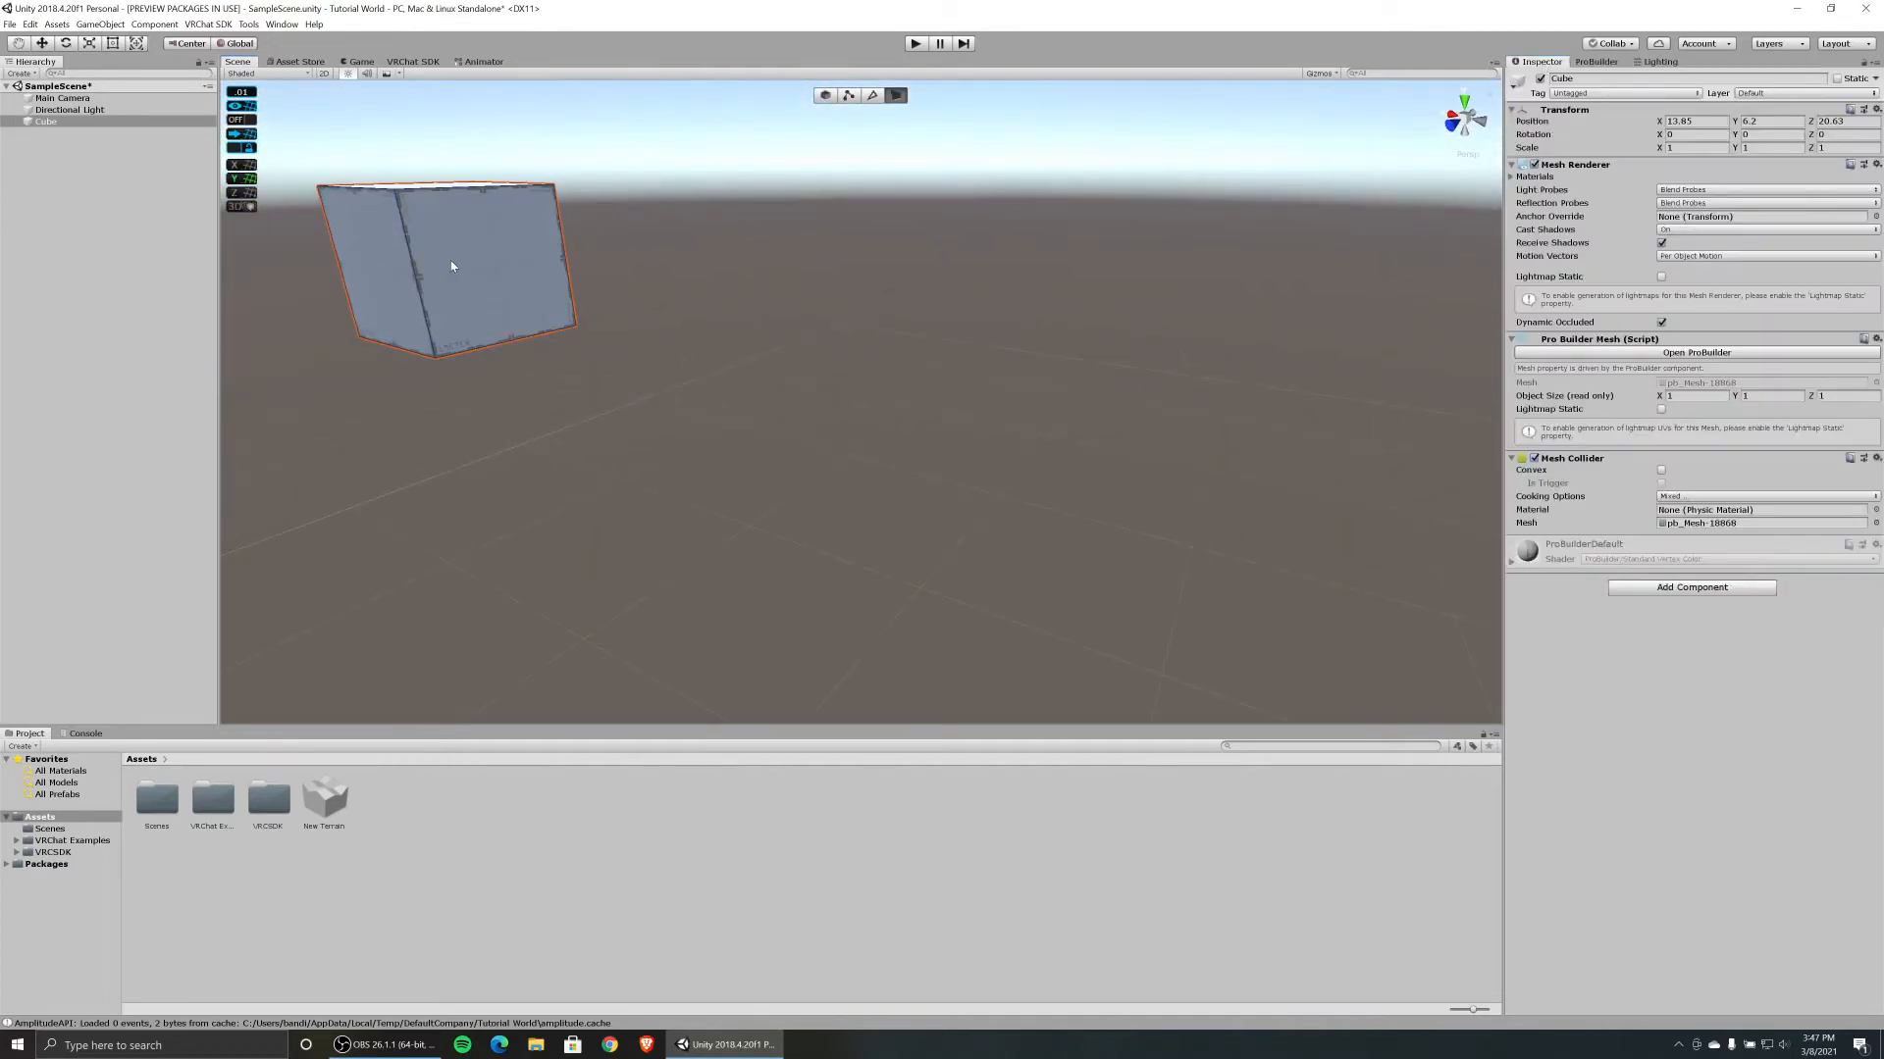
key("g")
left_click(1695, 120)
type("0")
key("Tab")
type("0")
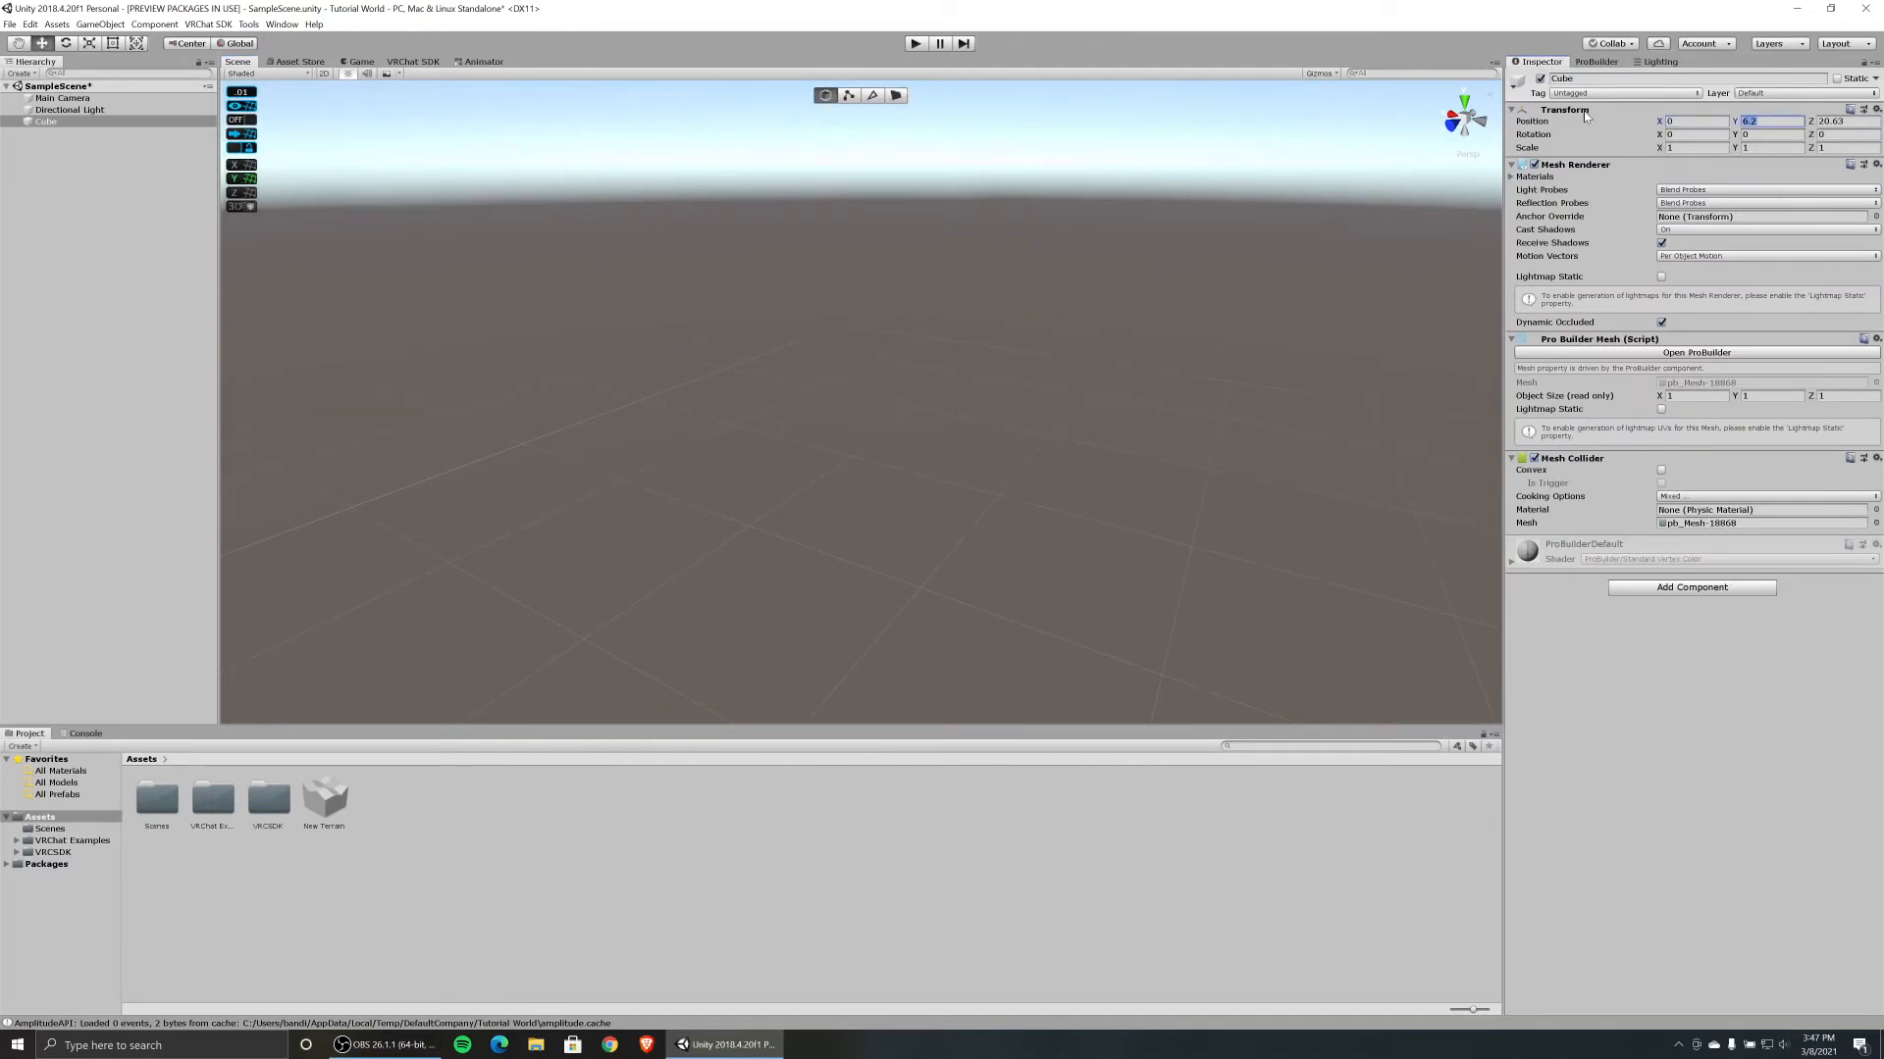
key("Tab")
type("0")
right_click_drag(900, 381, 1240, 383)
key("w")
key("f")
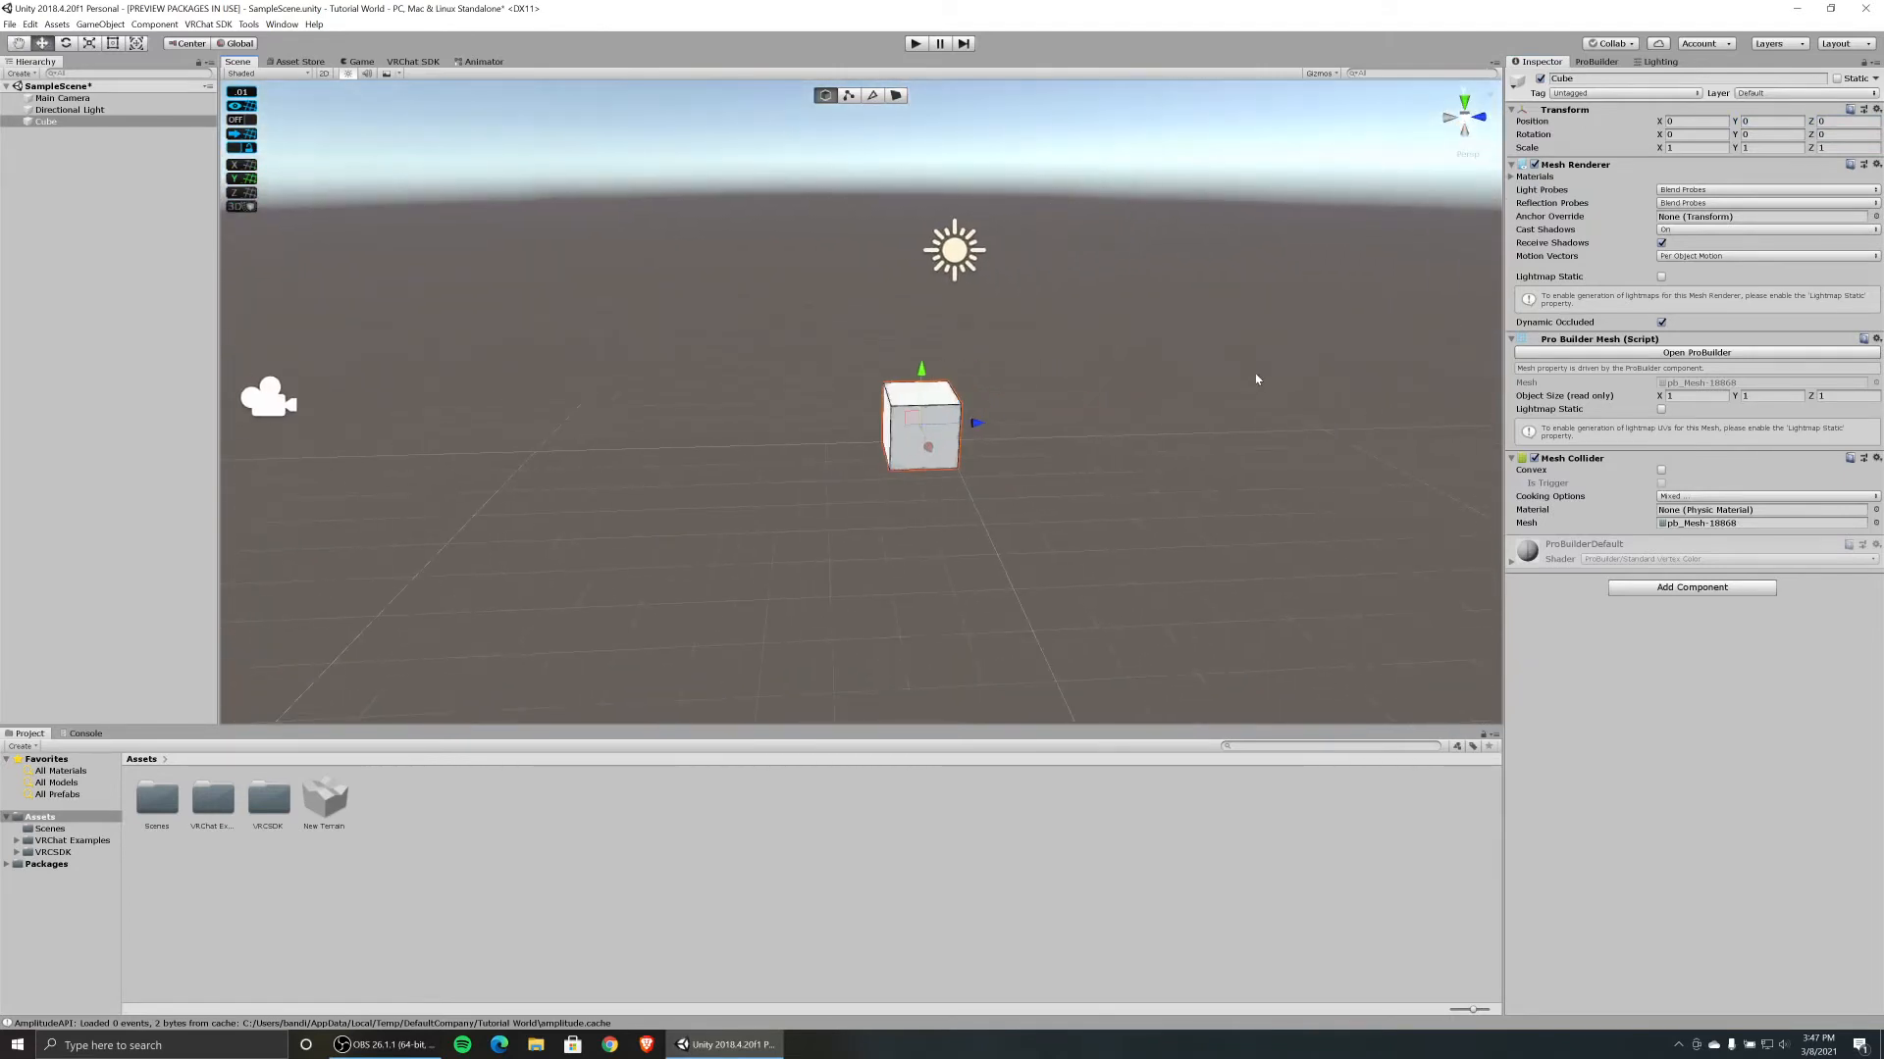
Select the cube's top face and switch ProBuilder to vertex selection.
left_click(1680, 122)
right_click_drag(1054, 416, 879, 280)
left_click(845, 397)
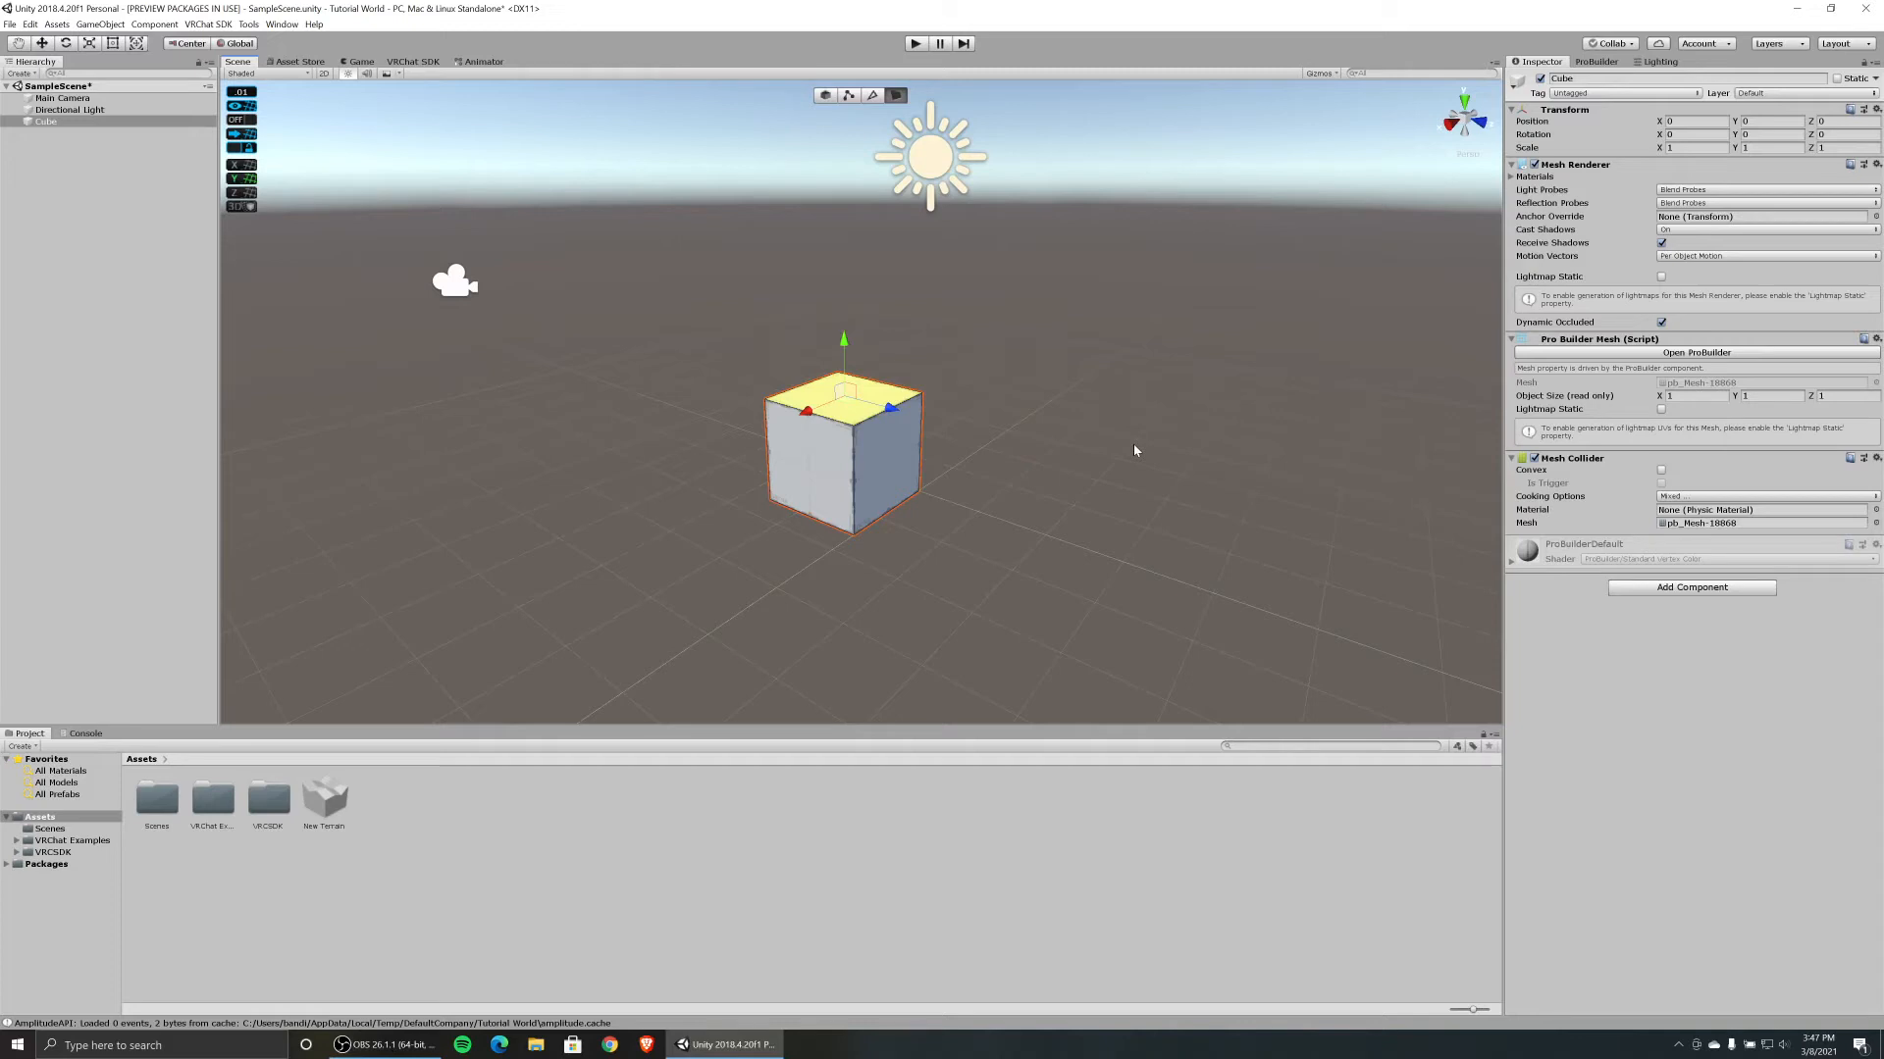
left_click(825, 96)
left_click(850, 96)
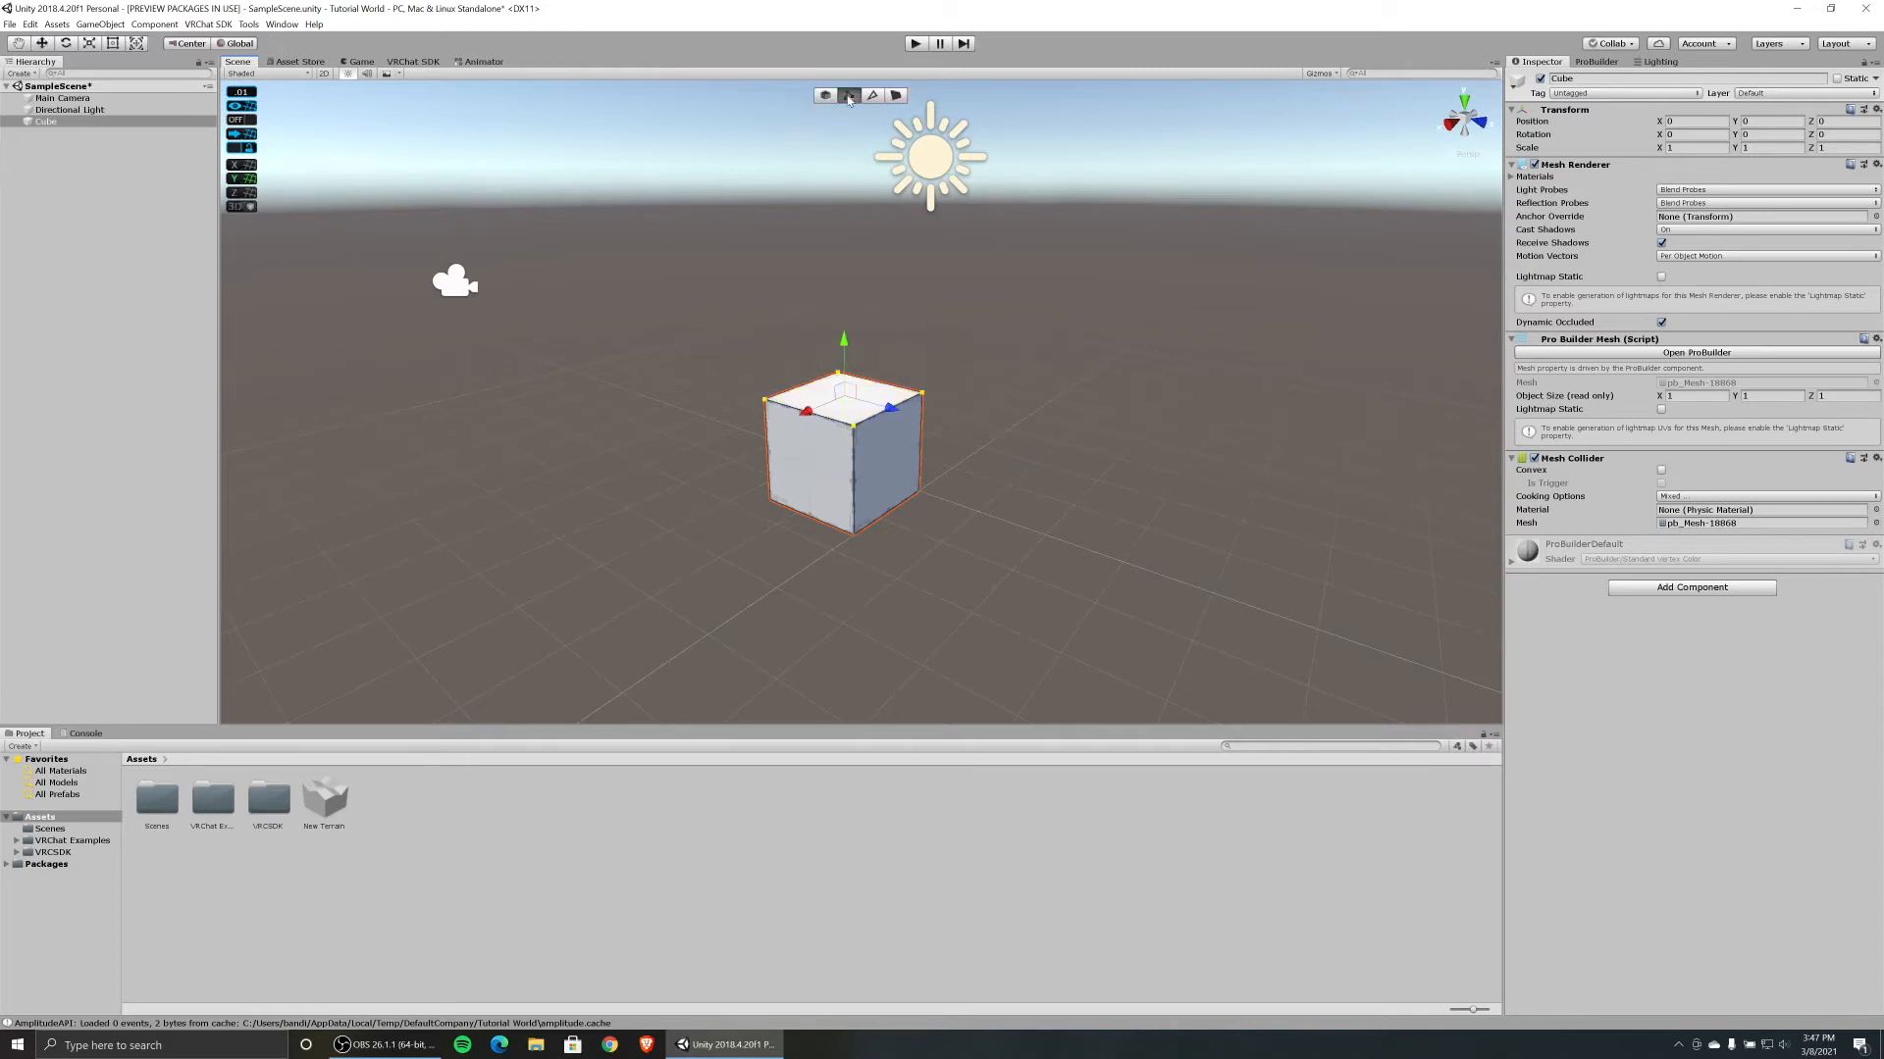
Switch ProBuilder to face selection and lower the cube's top face until the cube is a slab about 0.06 high.
key("h")
key("h")
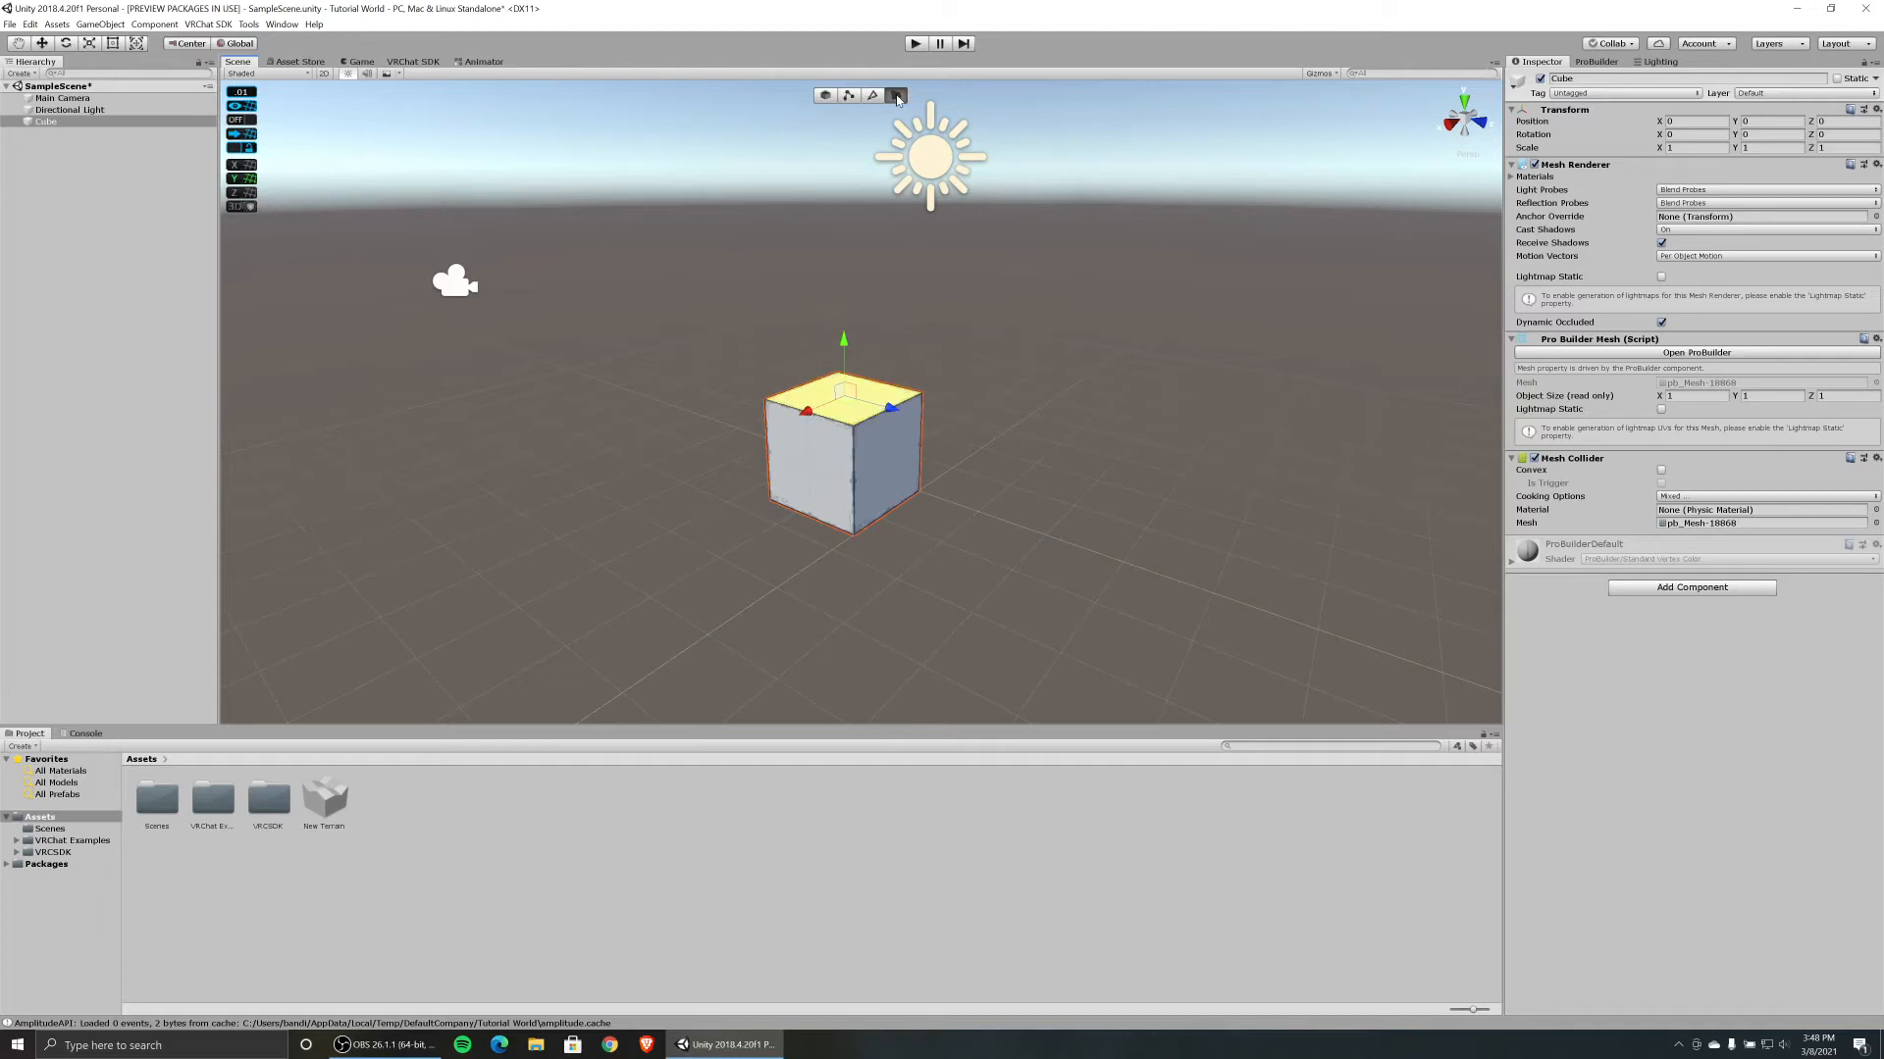
left_click(825, 97)
left_click(901, 96)
left_click_drag(844, 341, 845, 435)
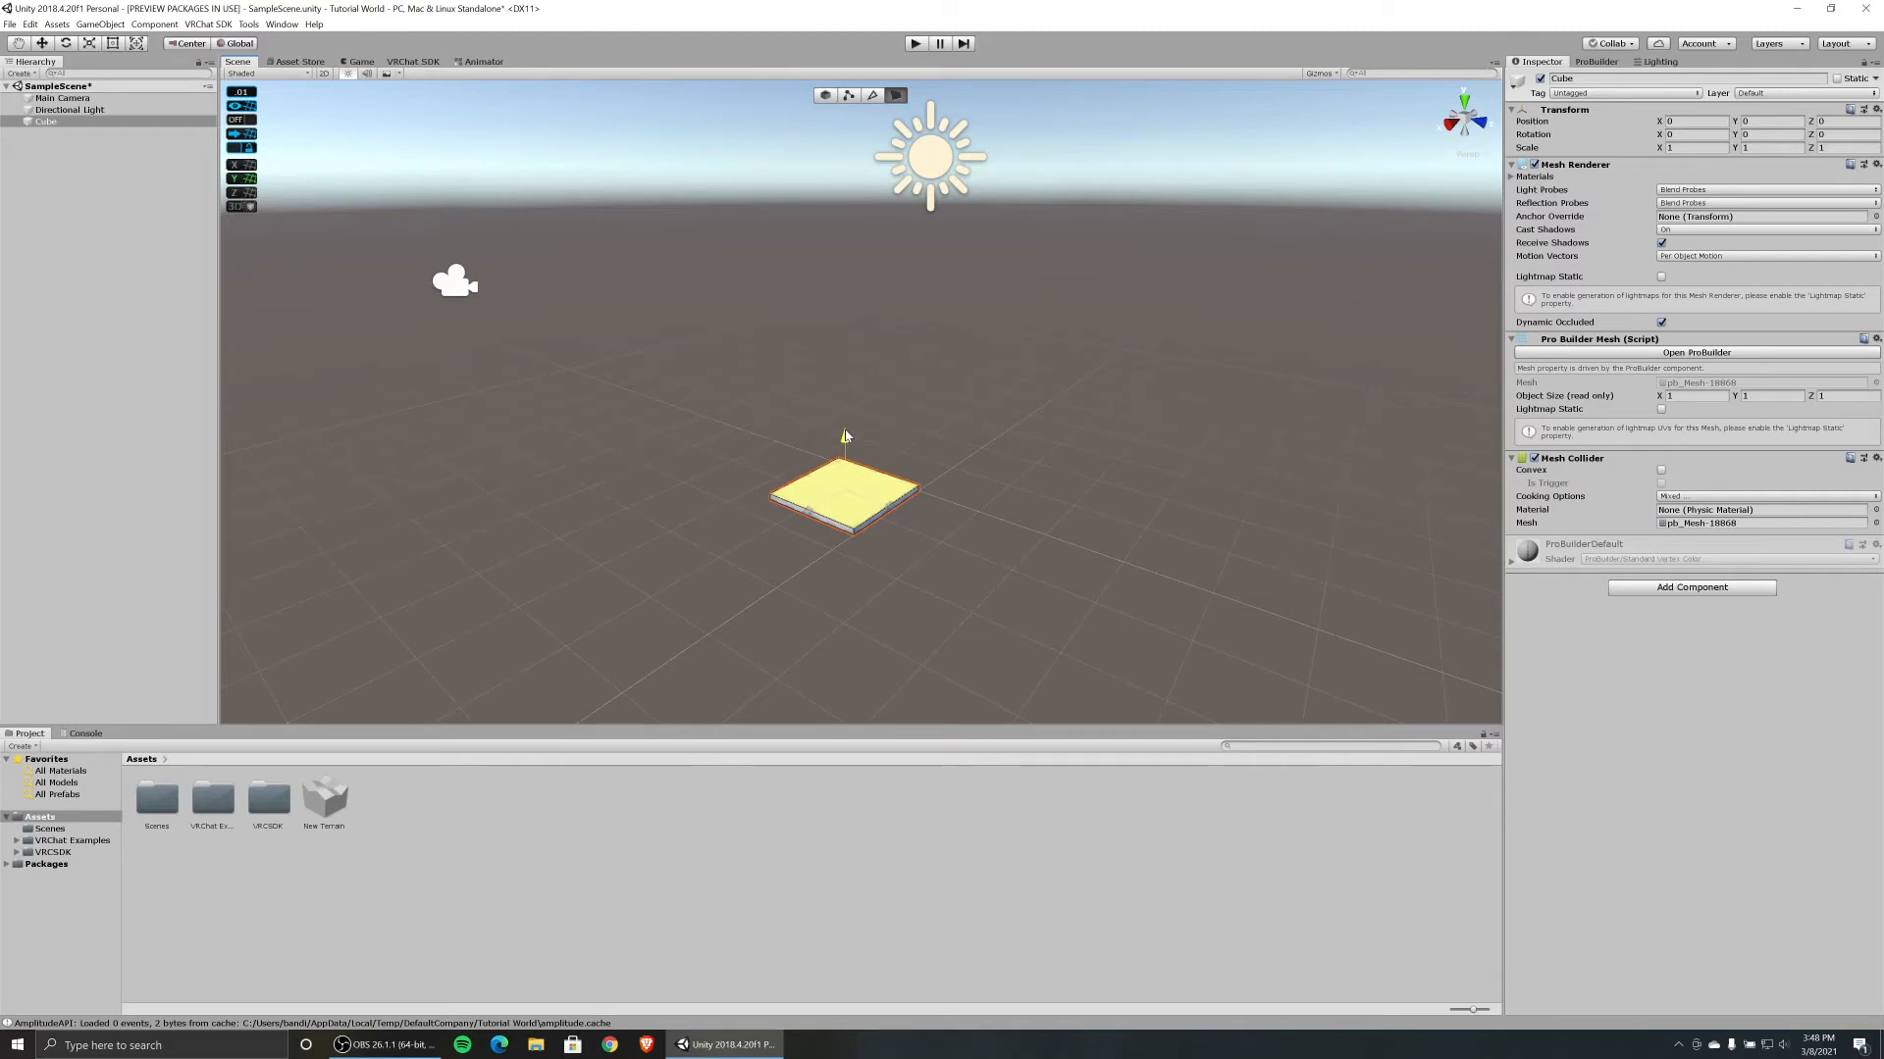
Adjust the height of the slab's top face until the slab is 0.04 thick.
right_click_drag(857, 434, 769, 591)
key("w")
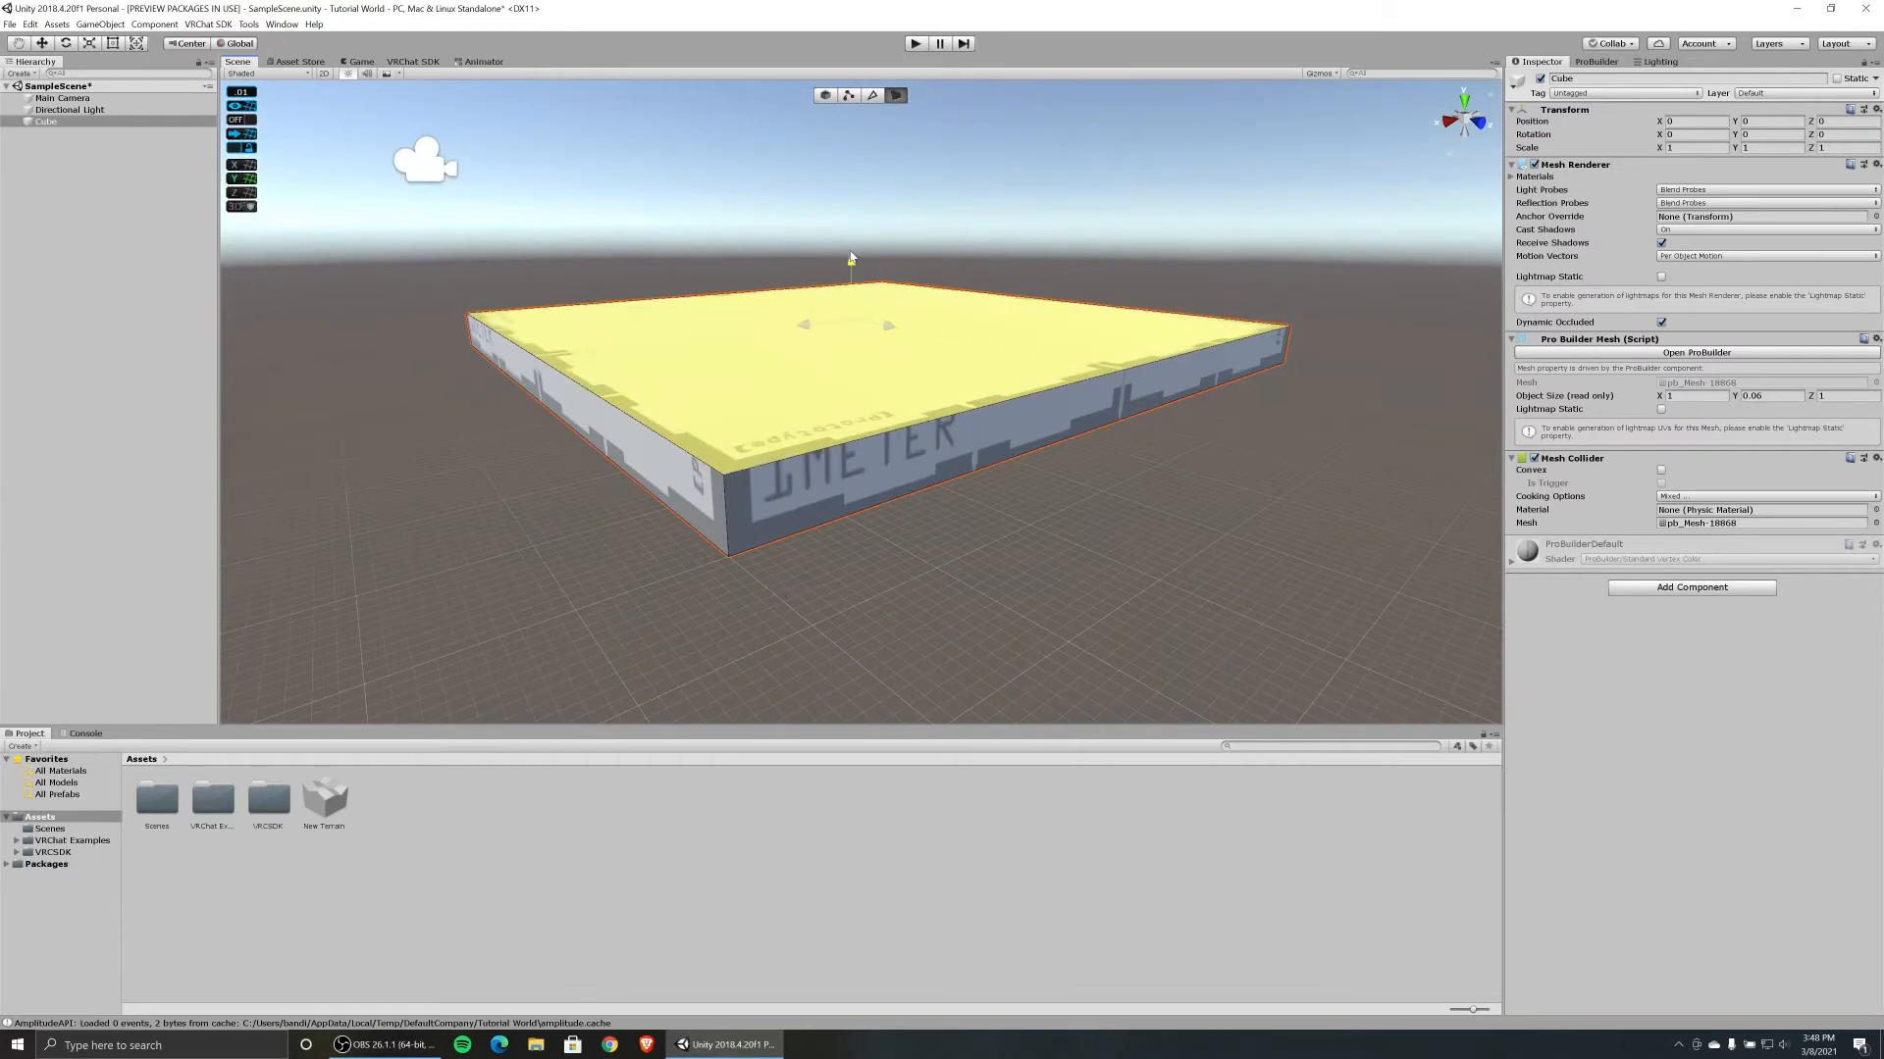
mouse_move(851, 258)
left_mouse_down()
mouse_move(849, 168)
mouse_move(850, 222)
left_mouse_up()
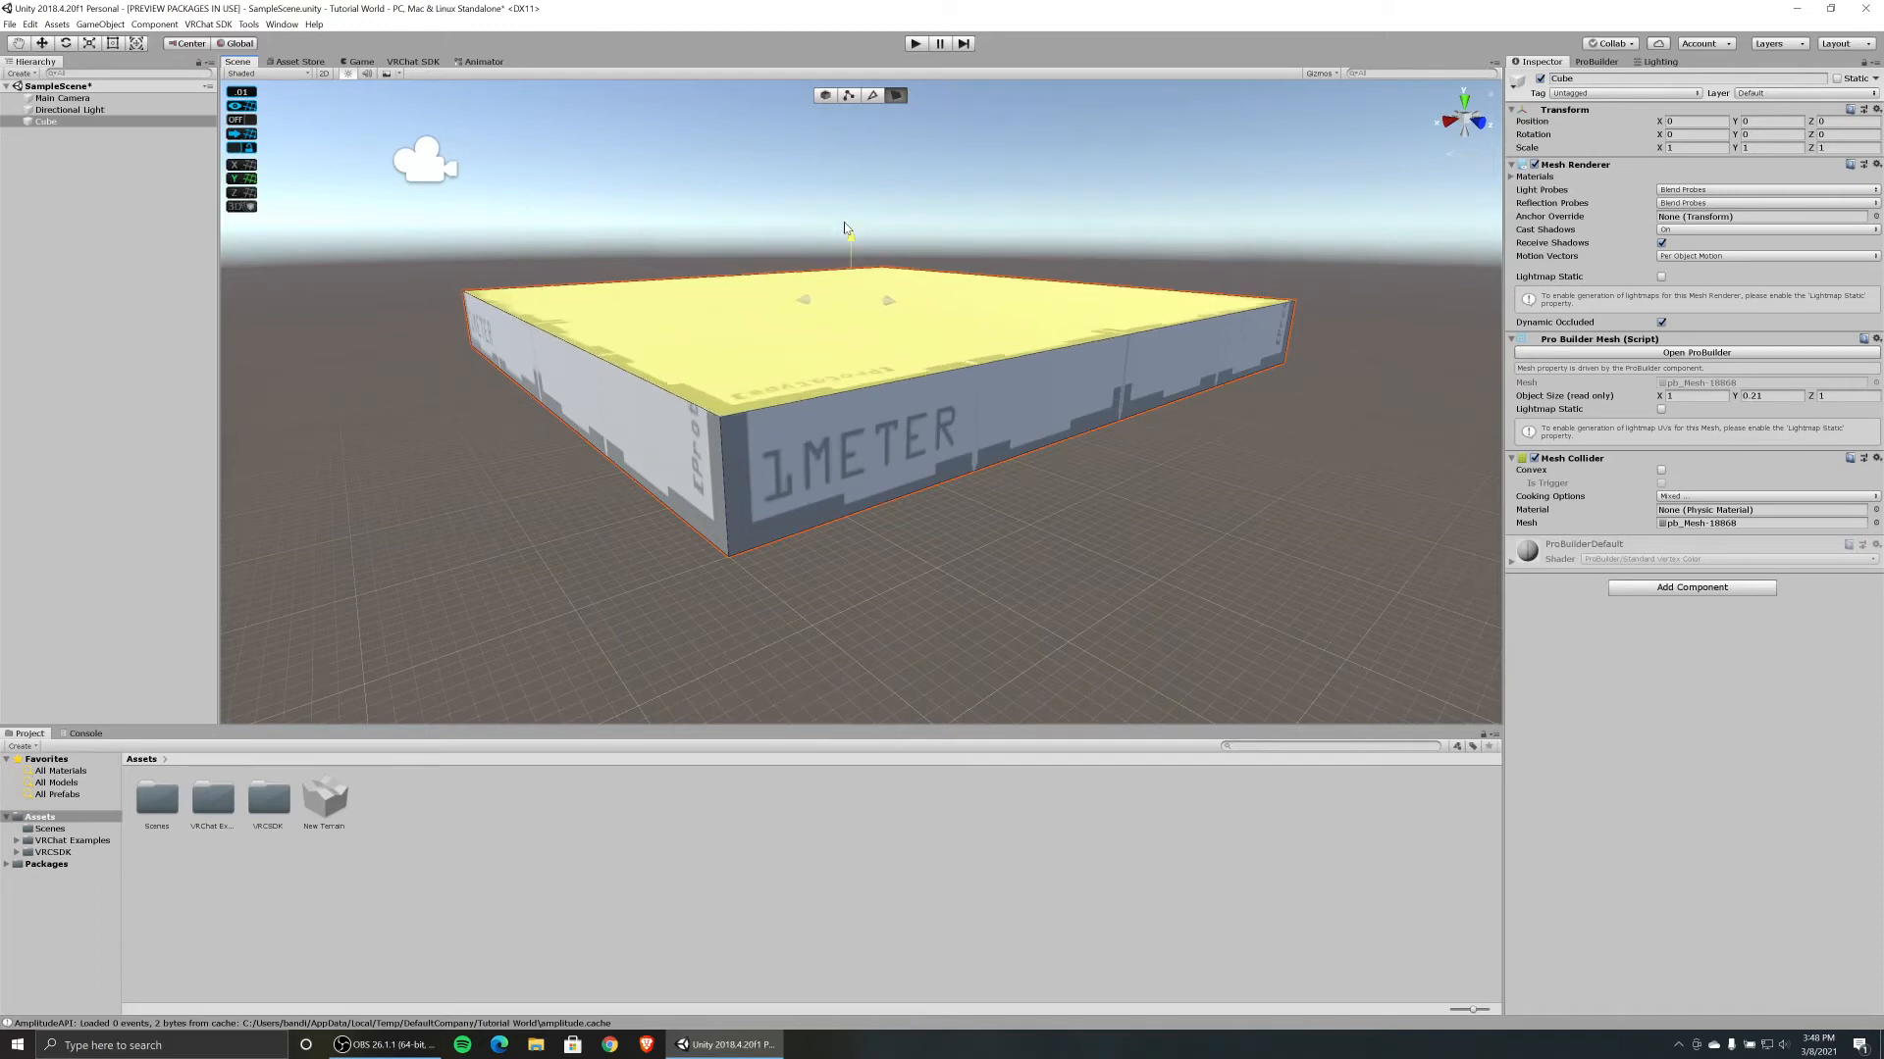
left_click_drag(842, 226, 833, 255)
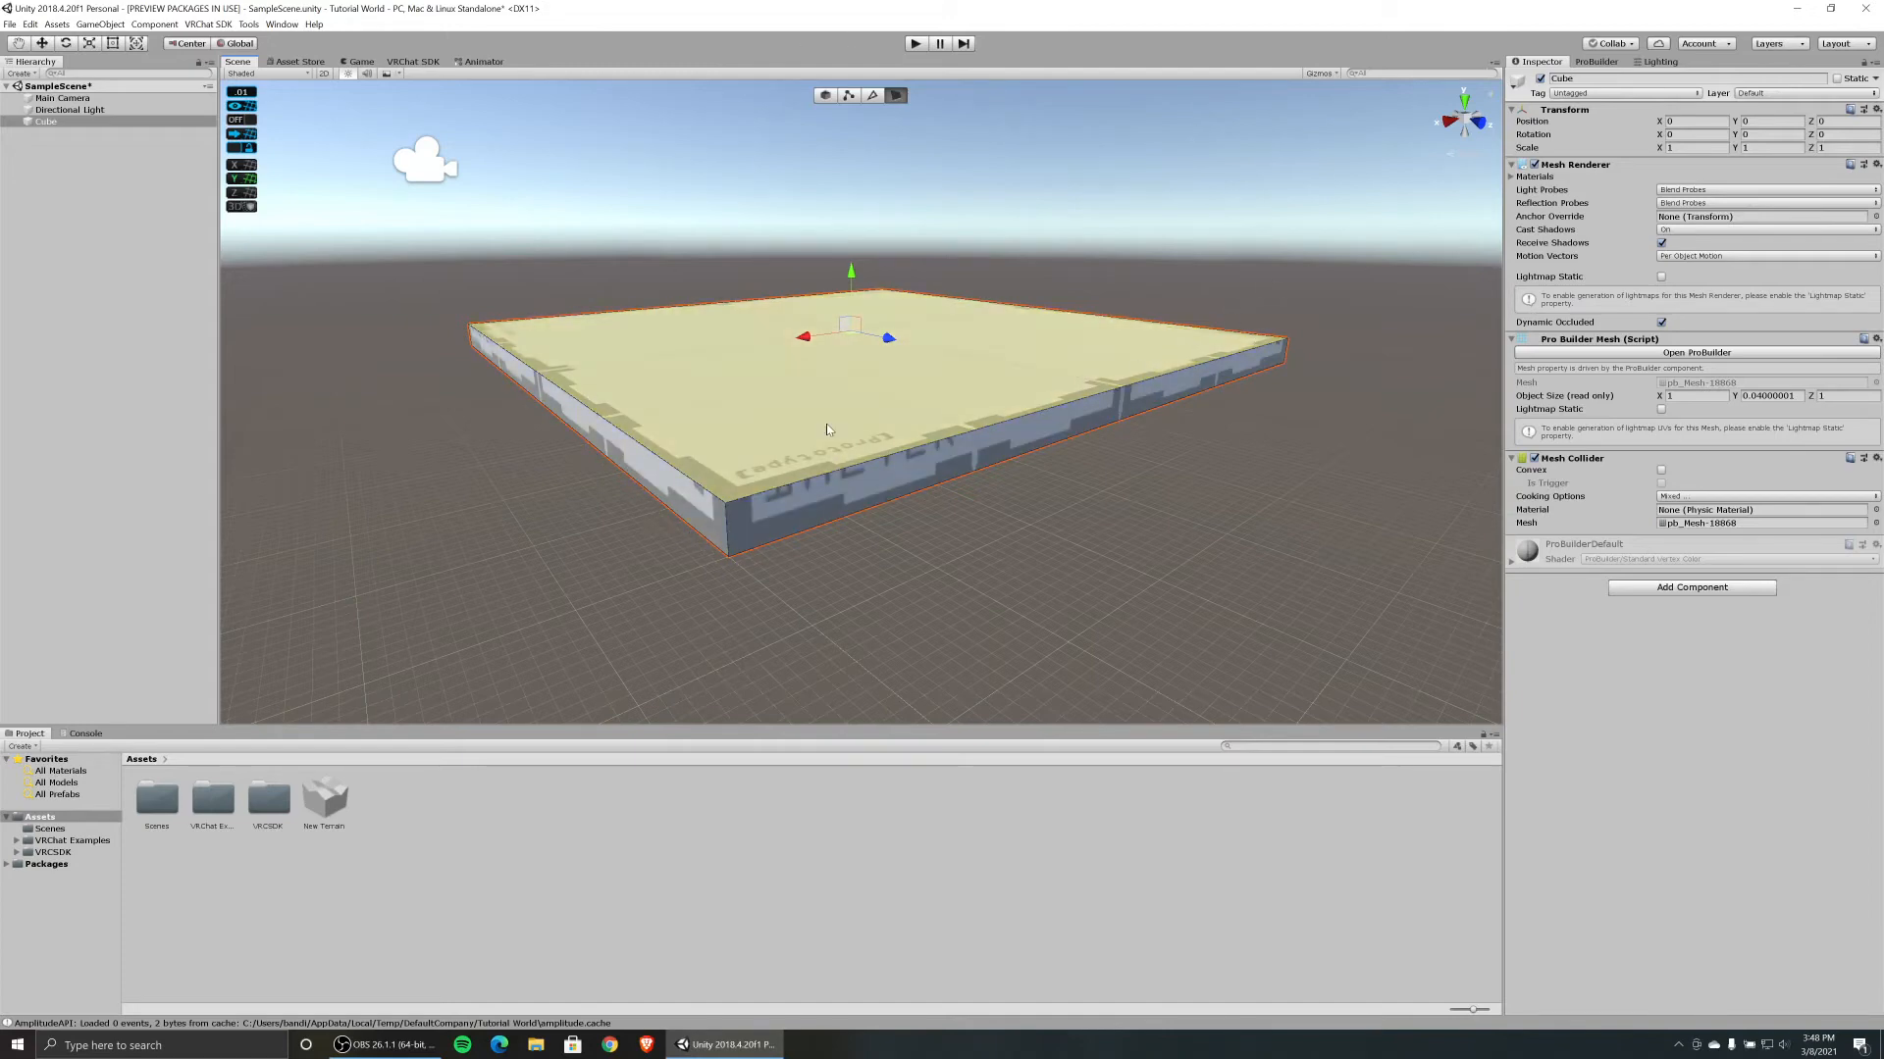
Select the slab's X side face and pull it outward until the slab is 6 long along X.
left_click(662, 484)
right_click_drag(662, 484, 987, 577)
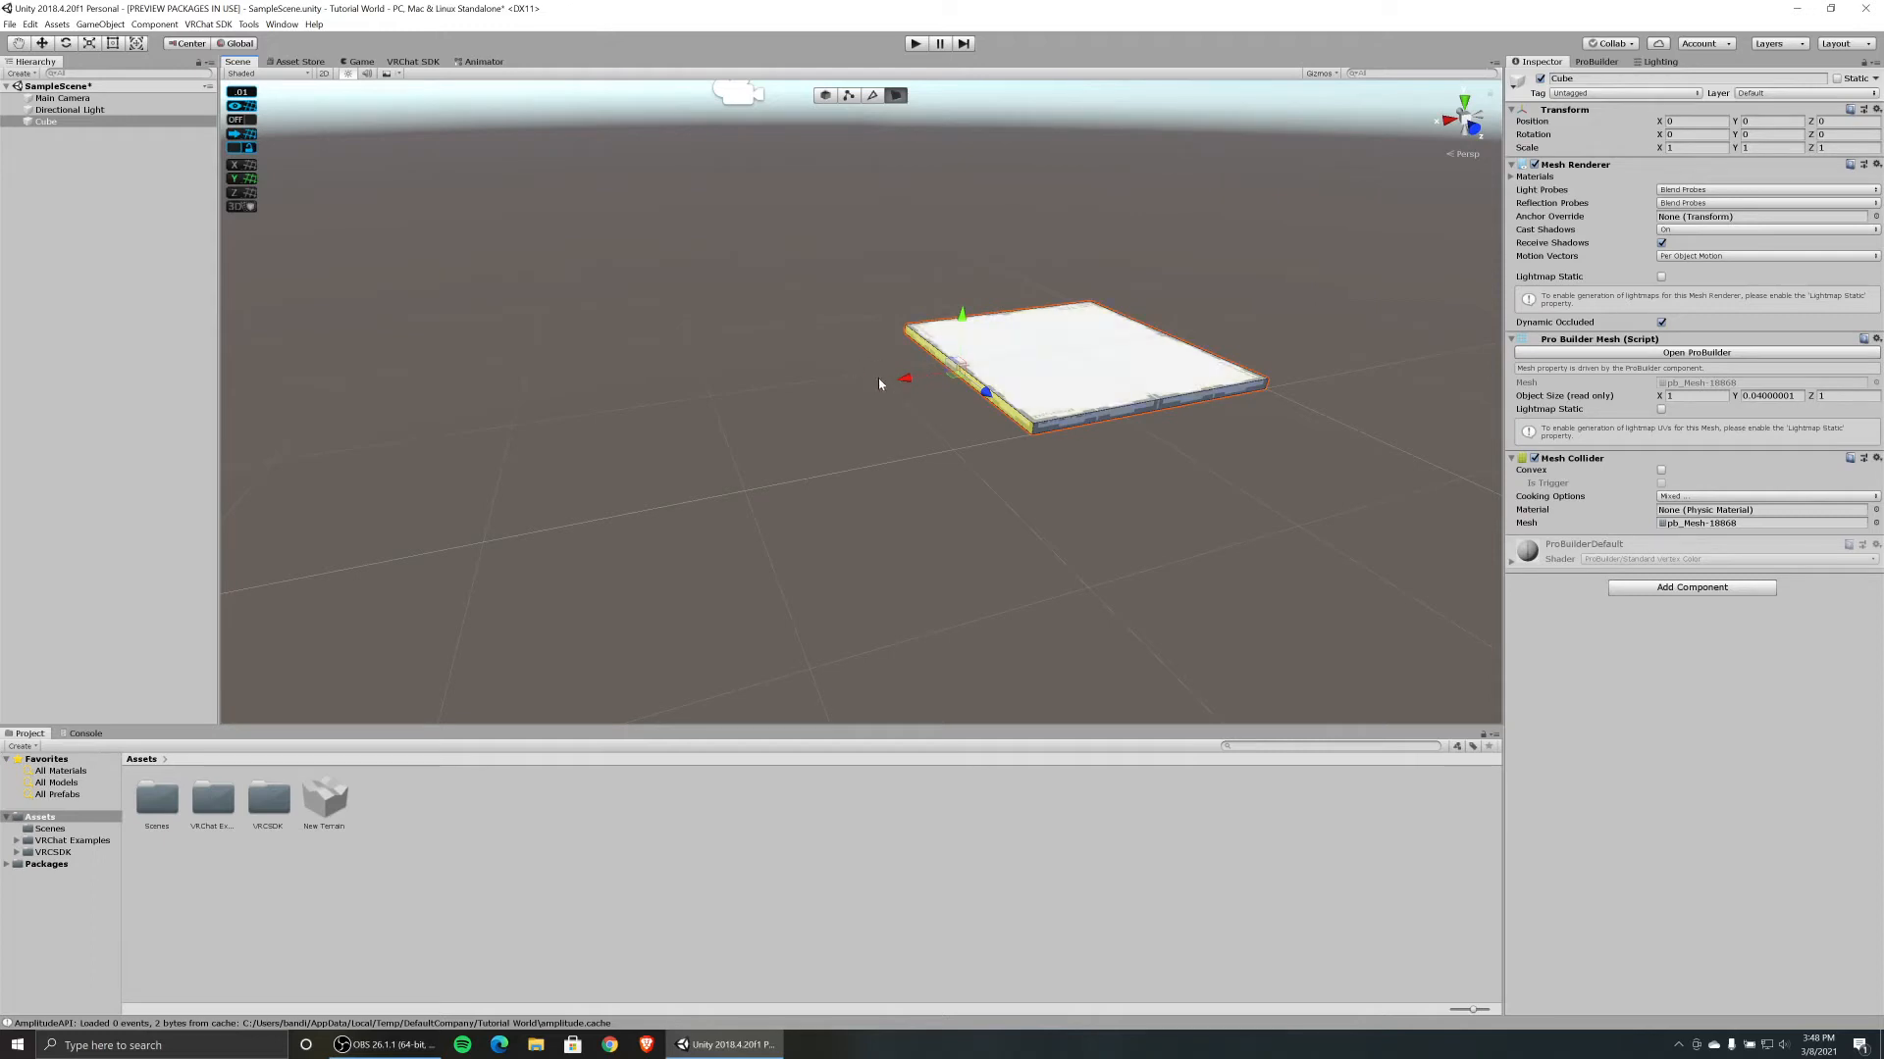
right_click_drag(879, 379, 918, 422)
left_click(917, 419)
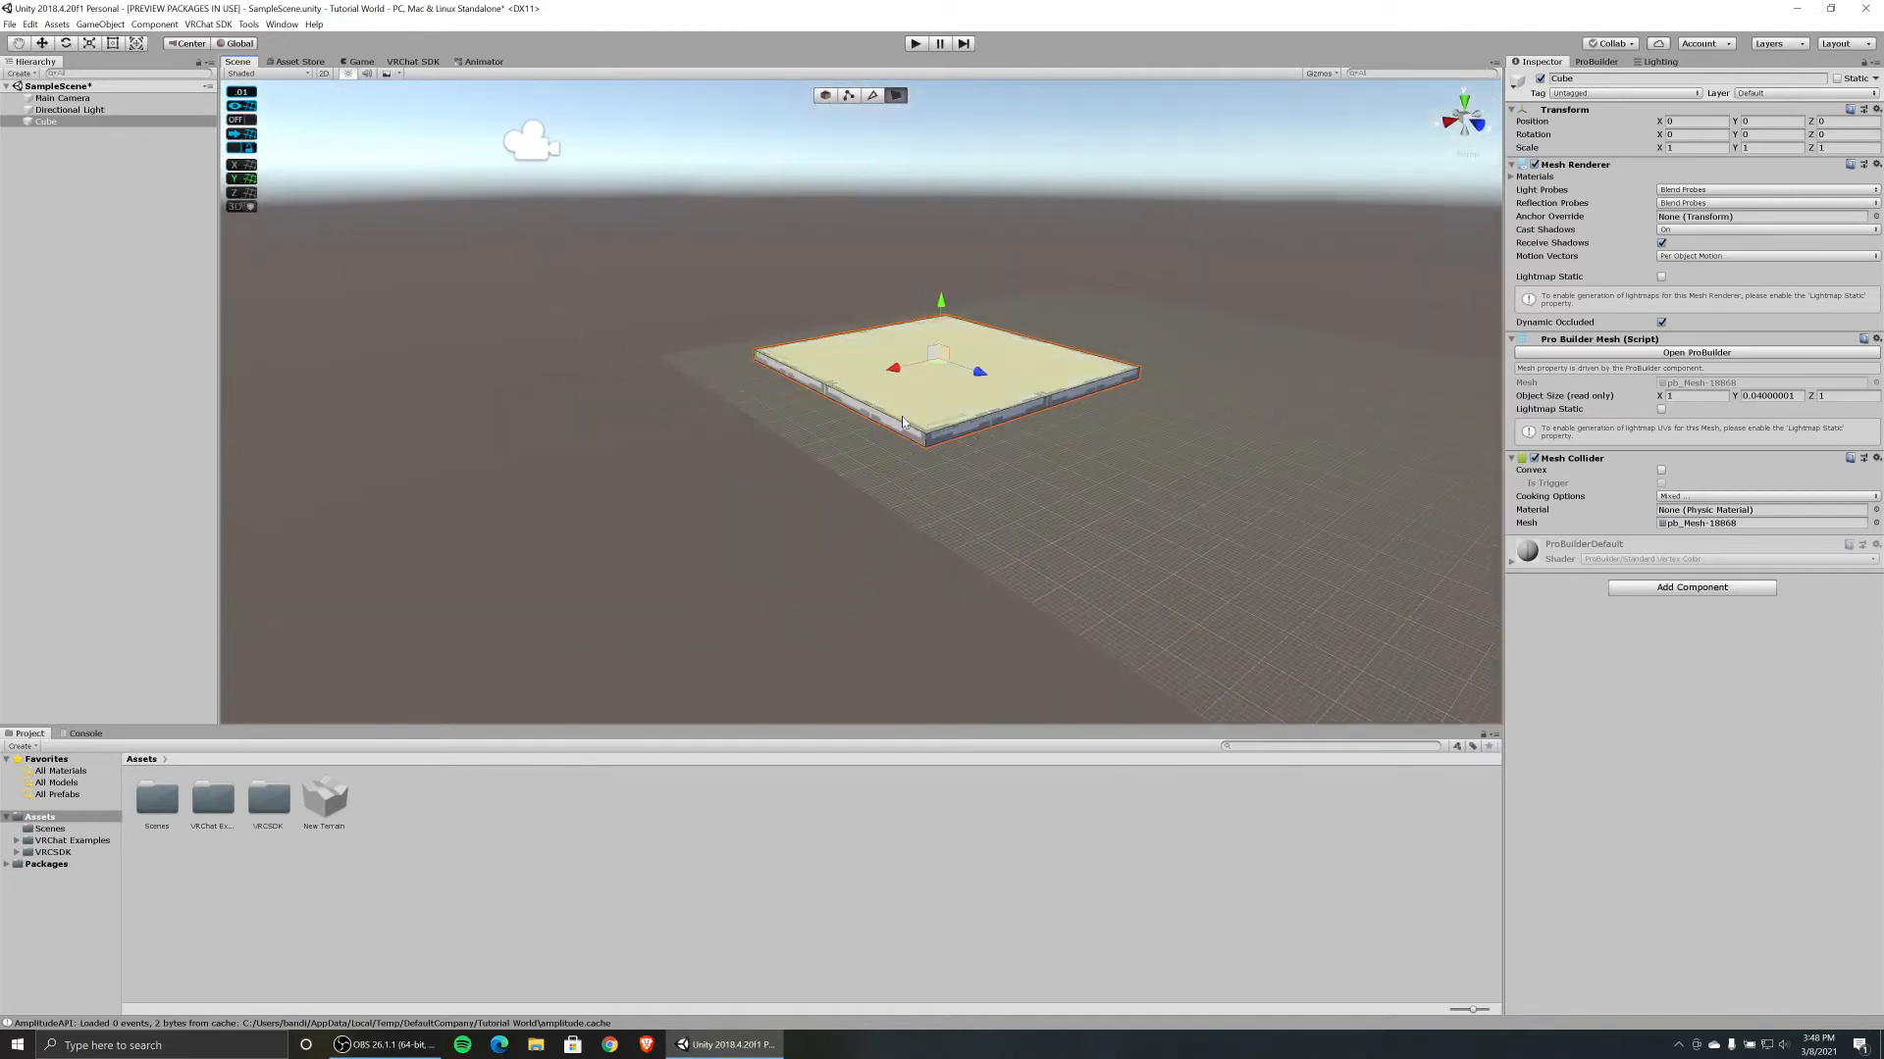
left_click(895, 429)
left_click(939, 433)
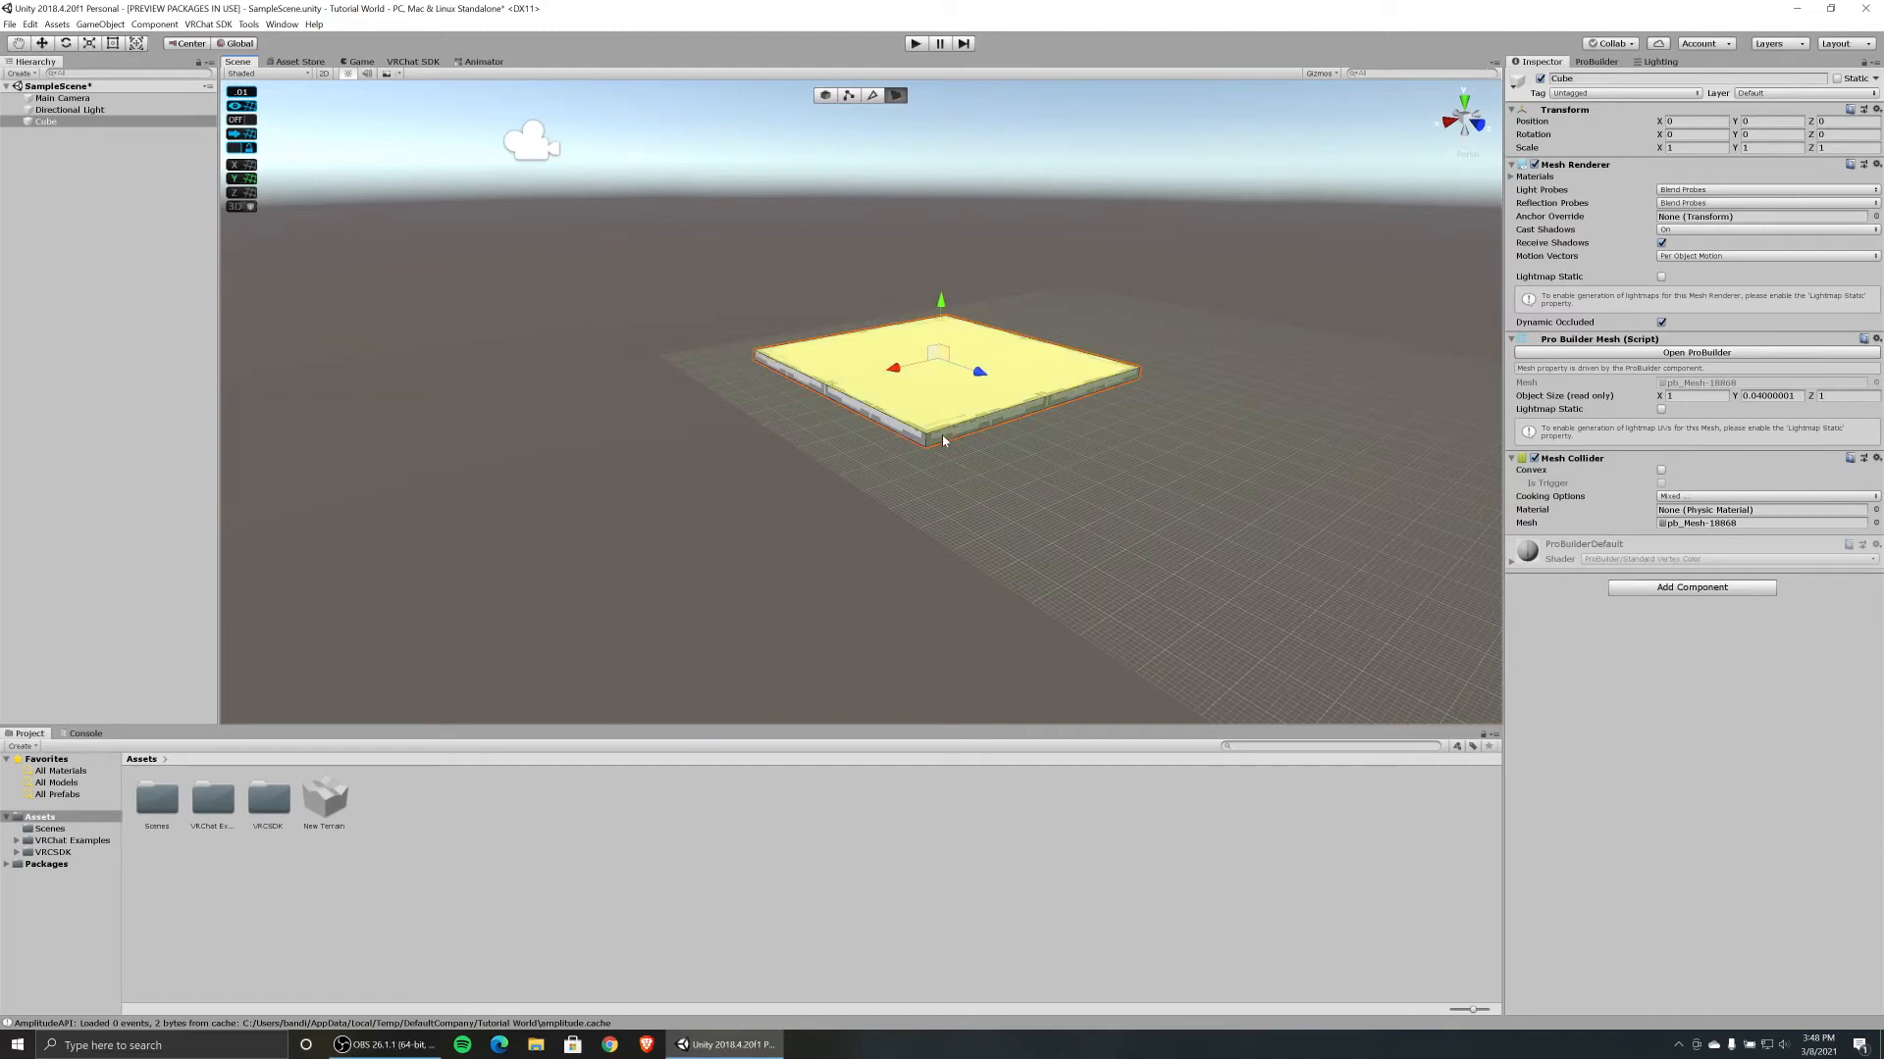
left_click(901, 439)
left_click_drag(775, 404, 576, 449)
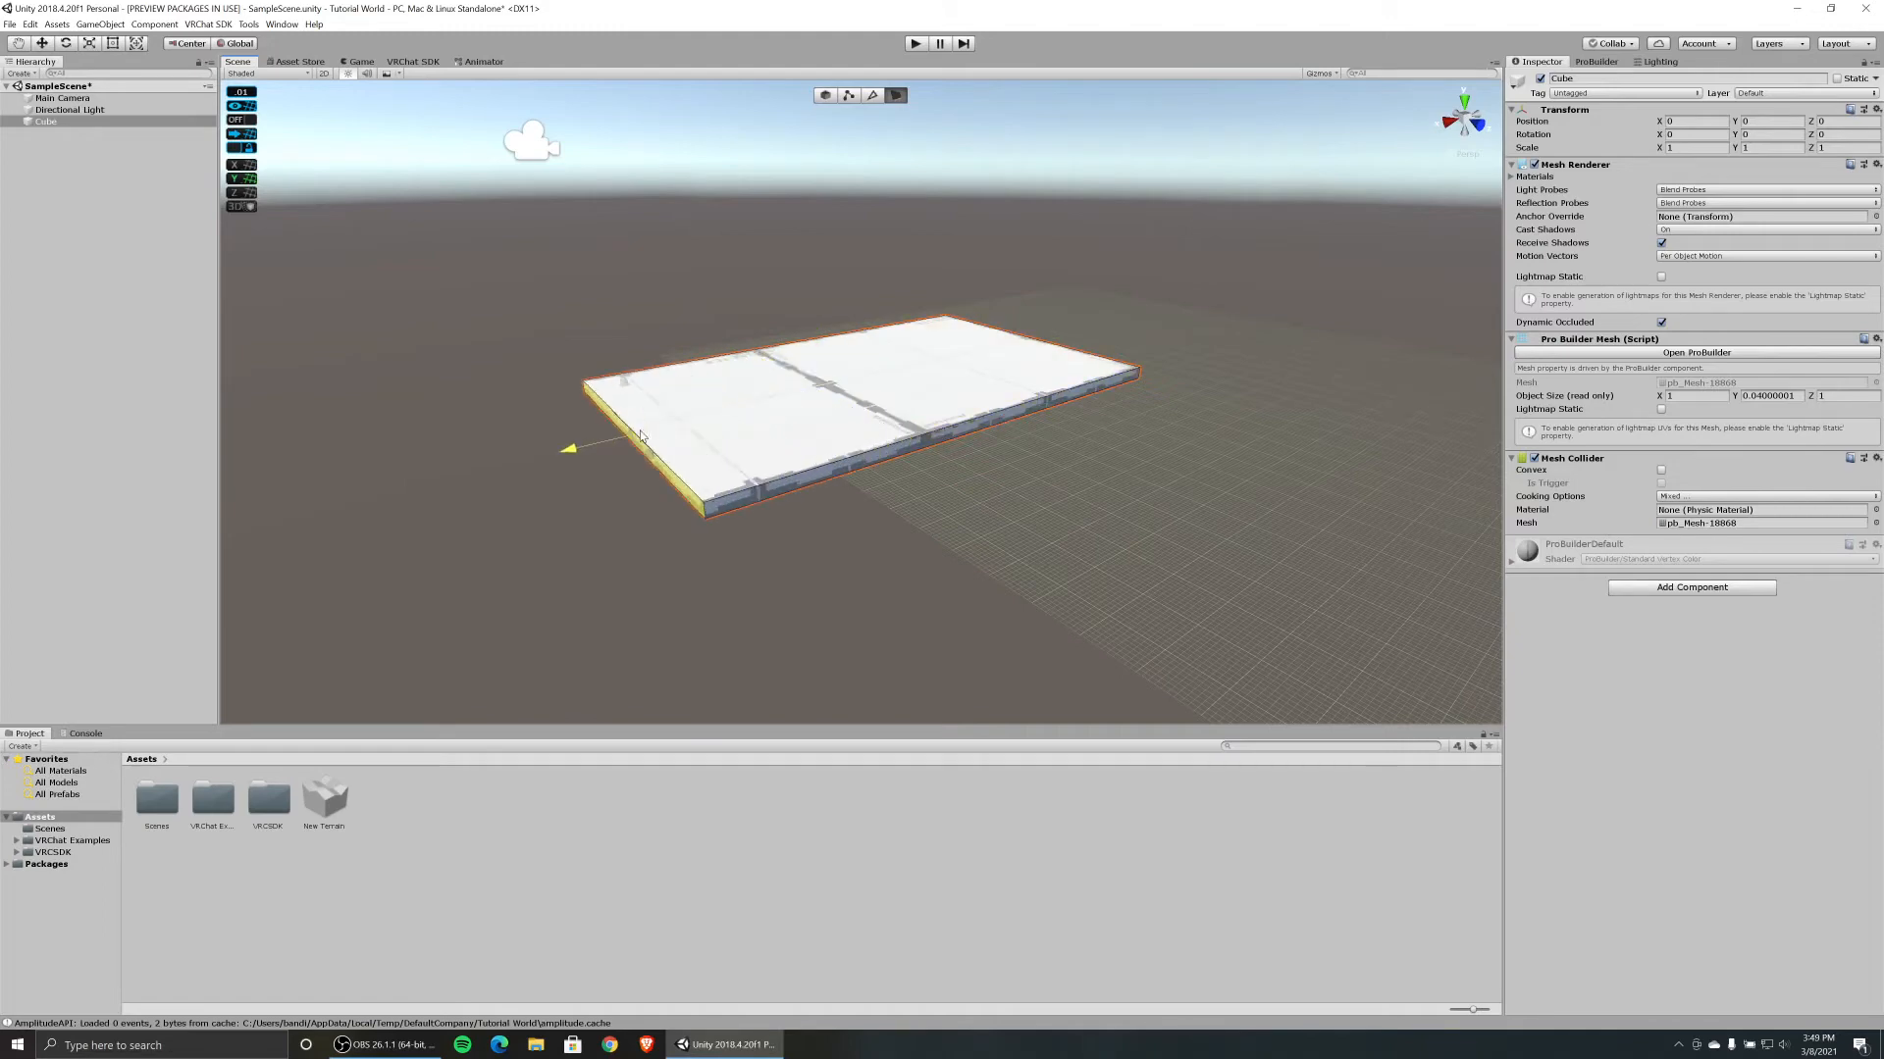
mouse_move(849, 530)
left_mouse_down("alt")
mouse_move(879, 523)
mouse_move(828, 517)
left_mouse_up("alt")
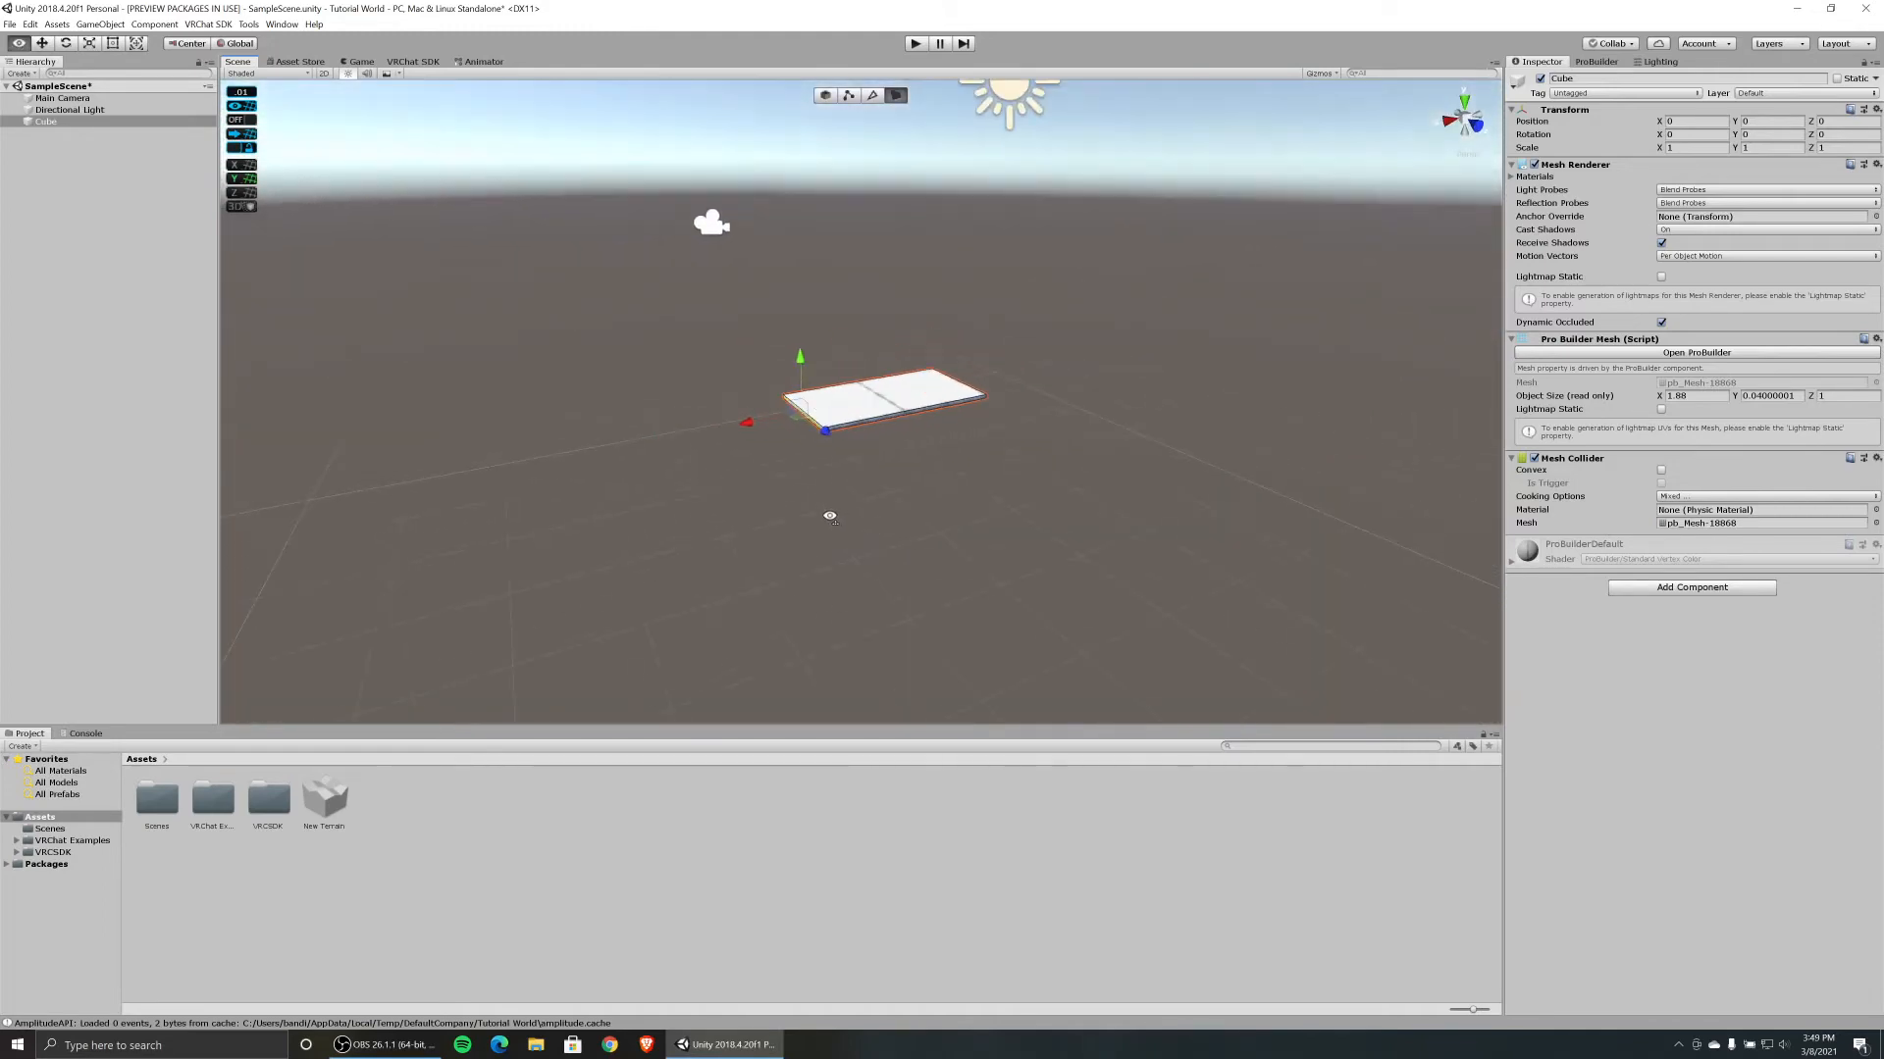
left_click_drag(749, 419, 226, 520)
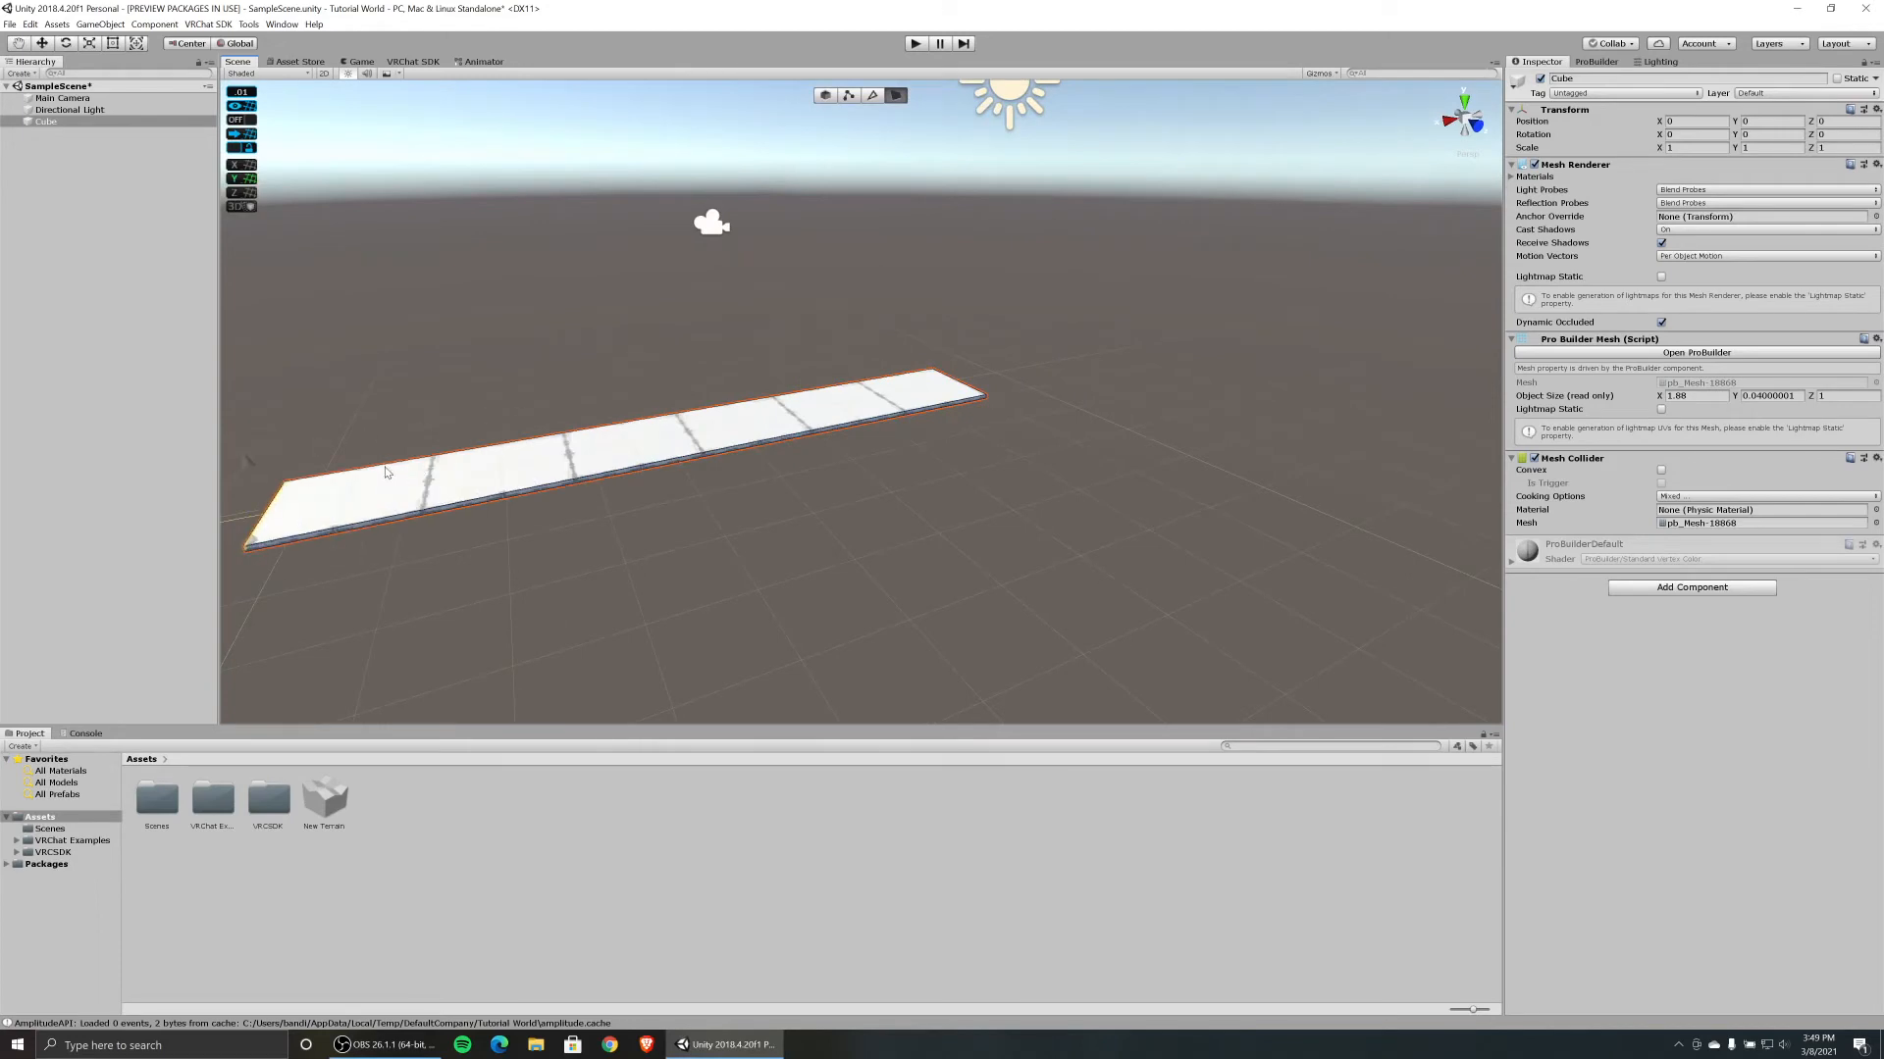
Pull the slab's long side face outward along Z to widen the floor to about 5.01.
left_click(391, 479)
key("f")
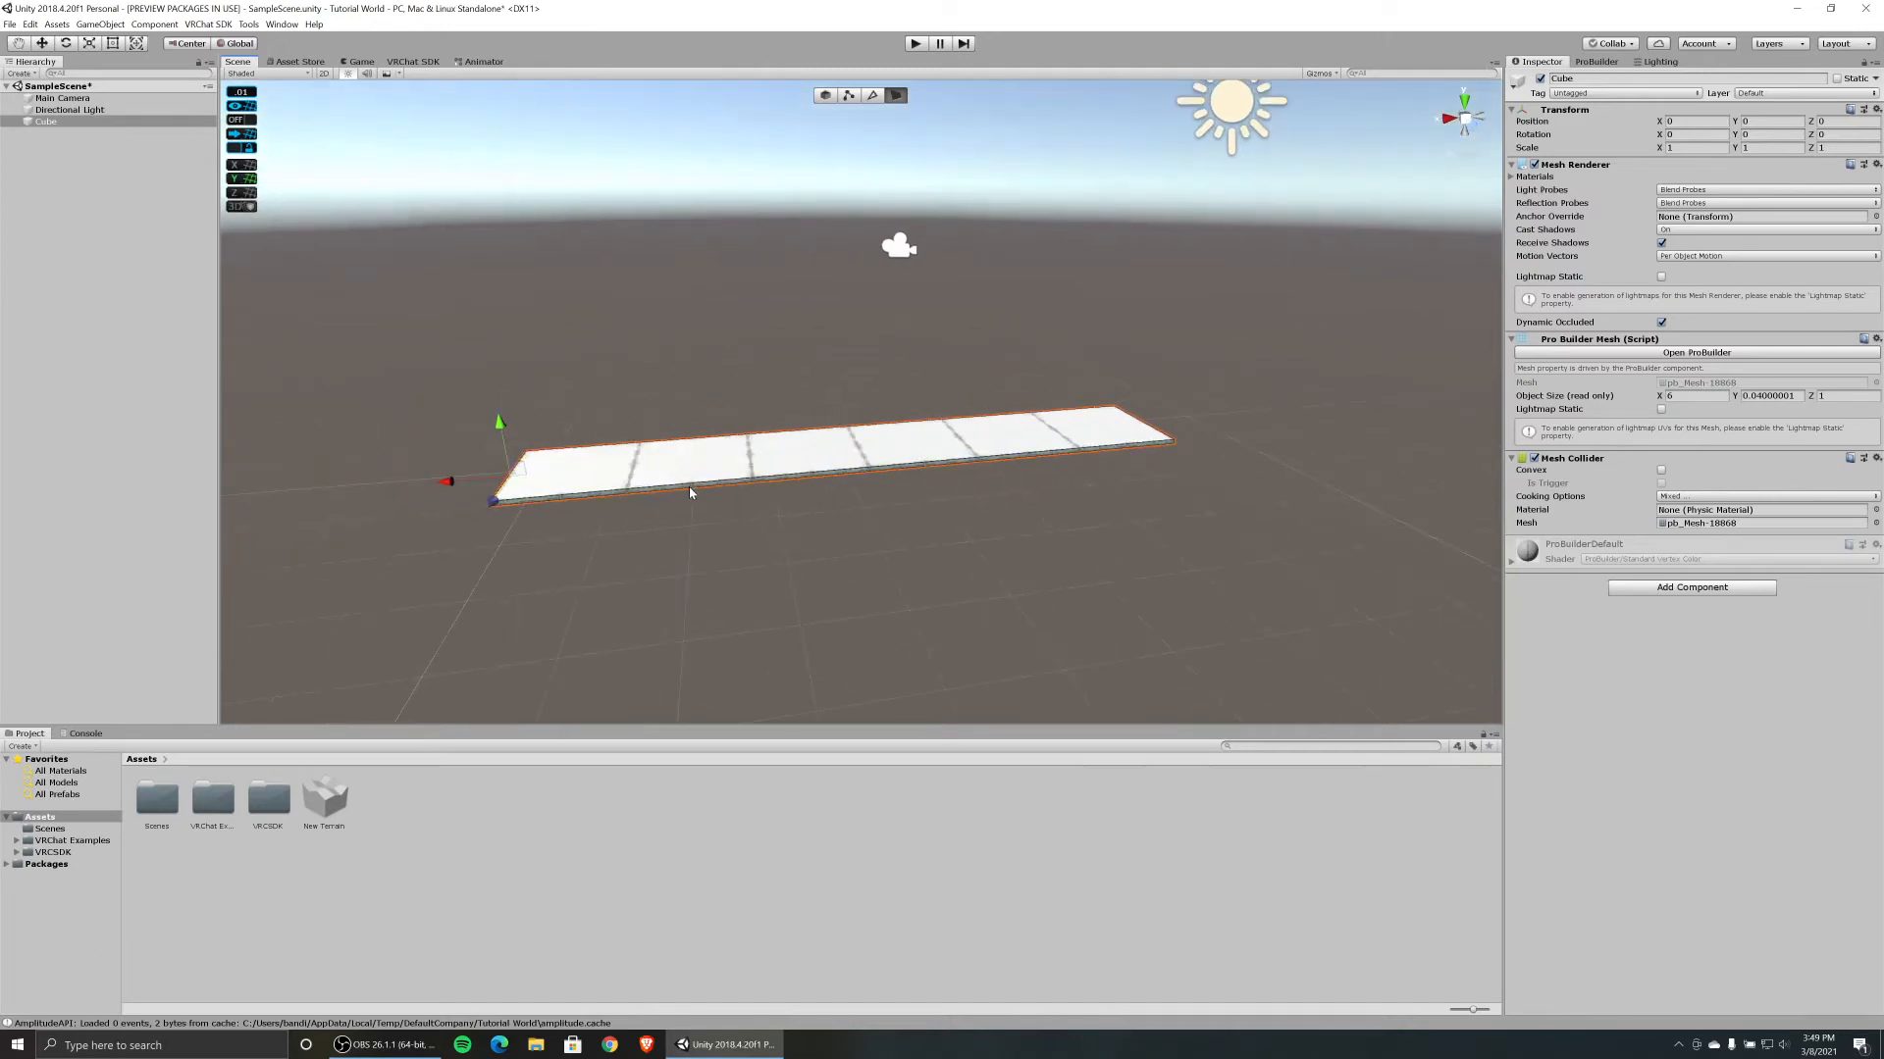
left_click_drag(689, 493, 1250, 555, "alt")
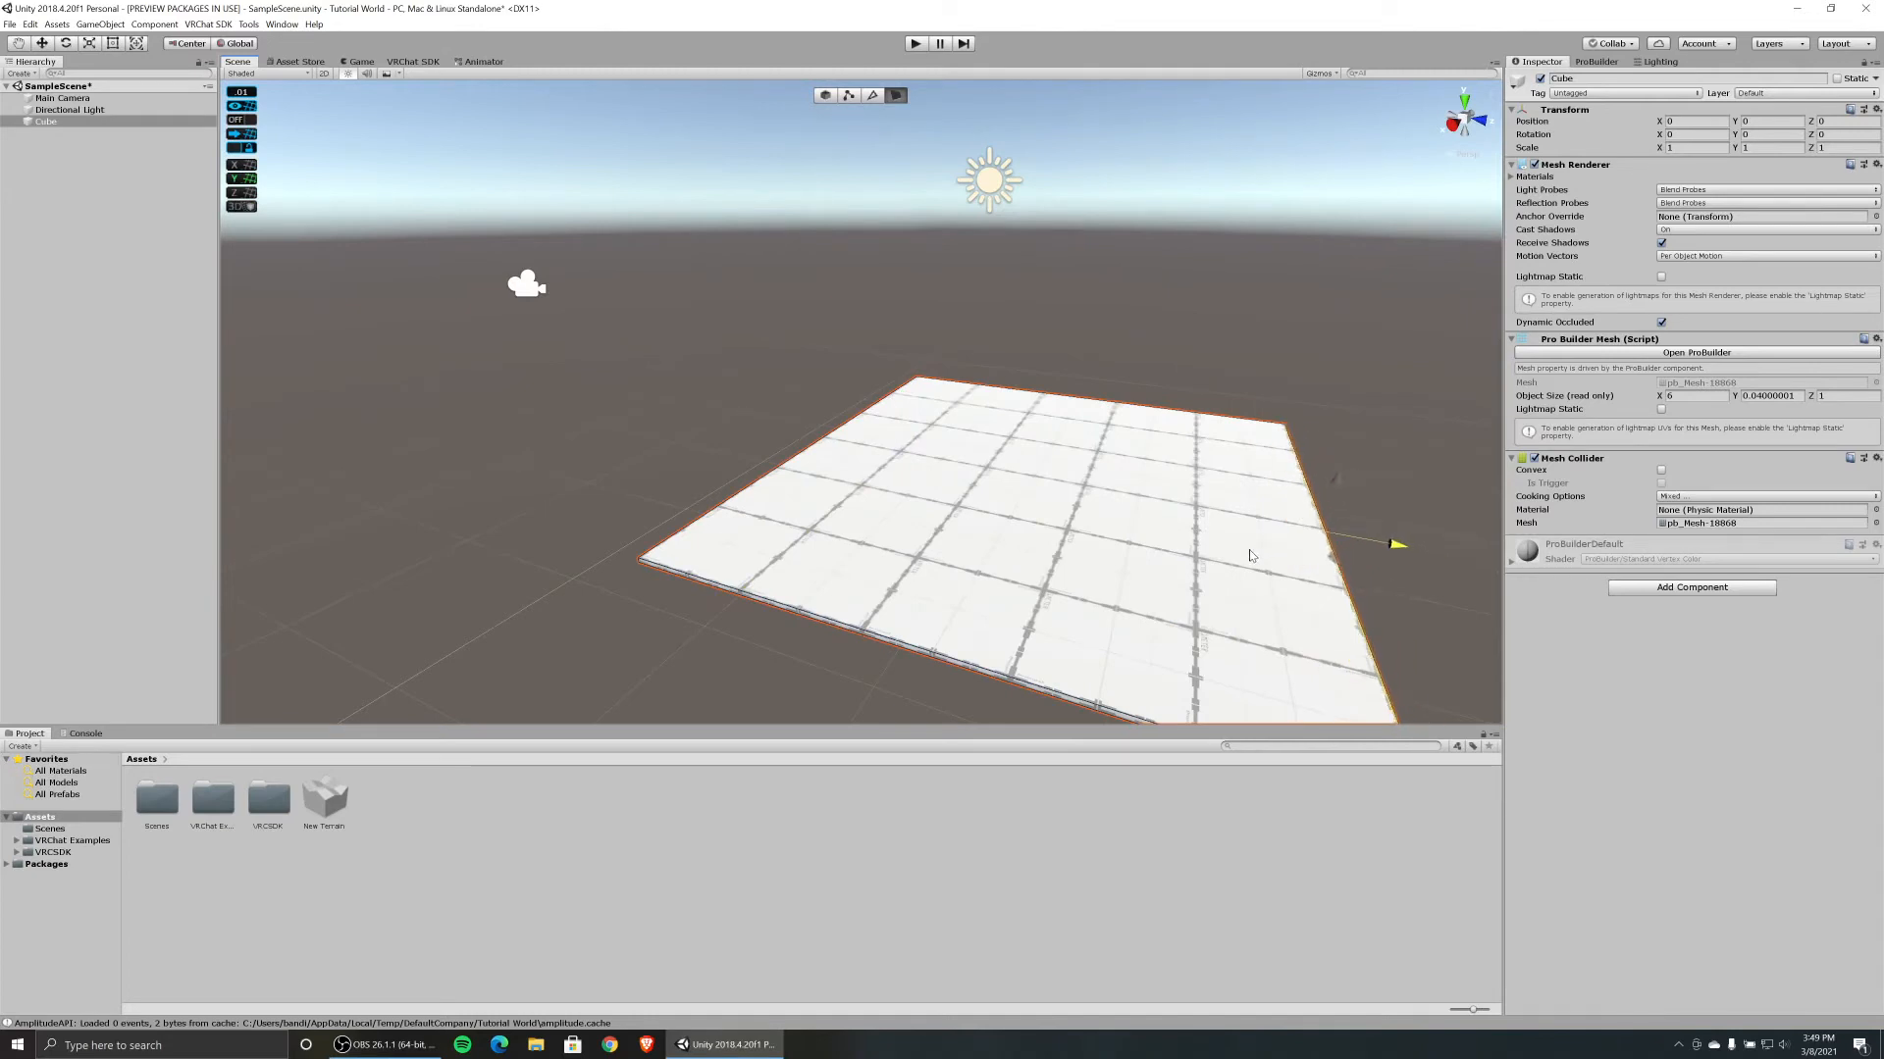
left_click(1250, 550)
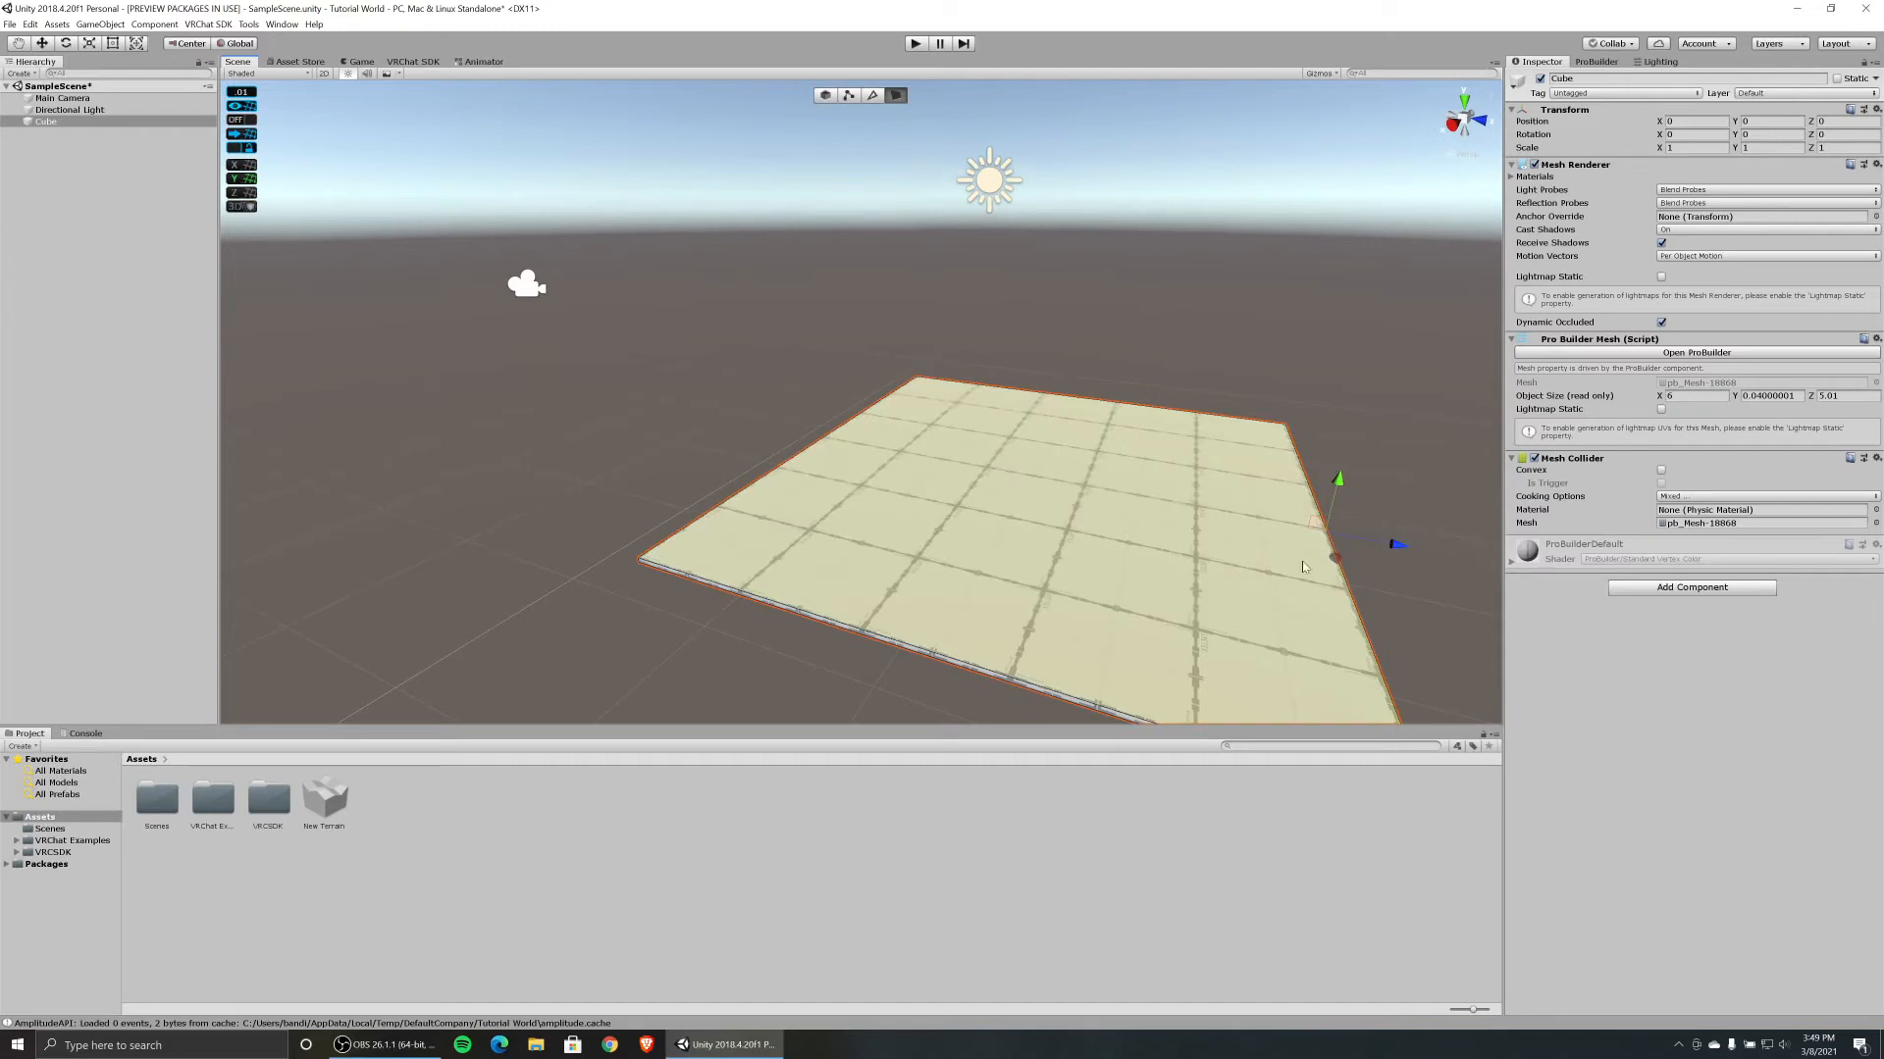
Examine the floor slab's X side edge from close up.
key("s")
right_click_drag(1329, 475, 1264, 452)
key("d")
key("w")
key("d")
key("s")
key("w")
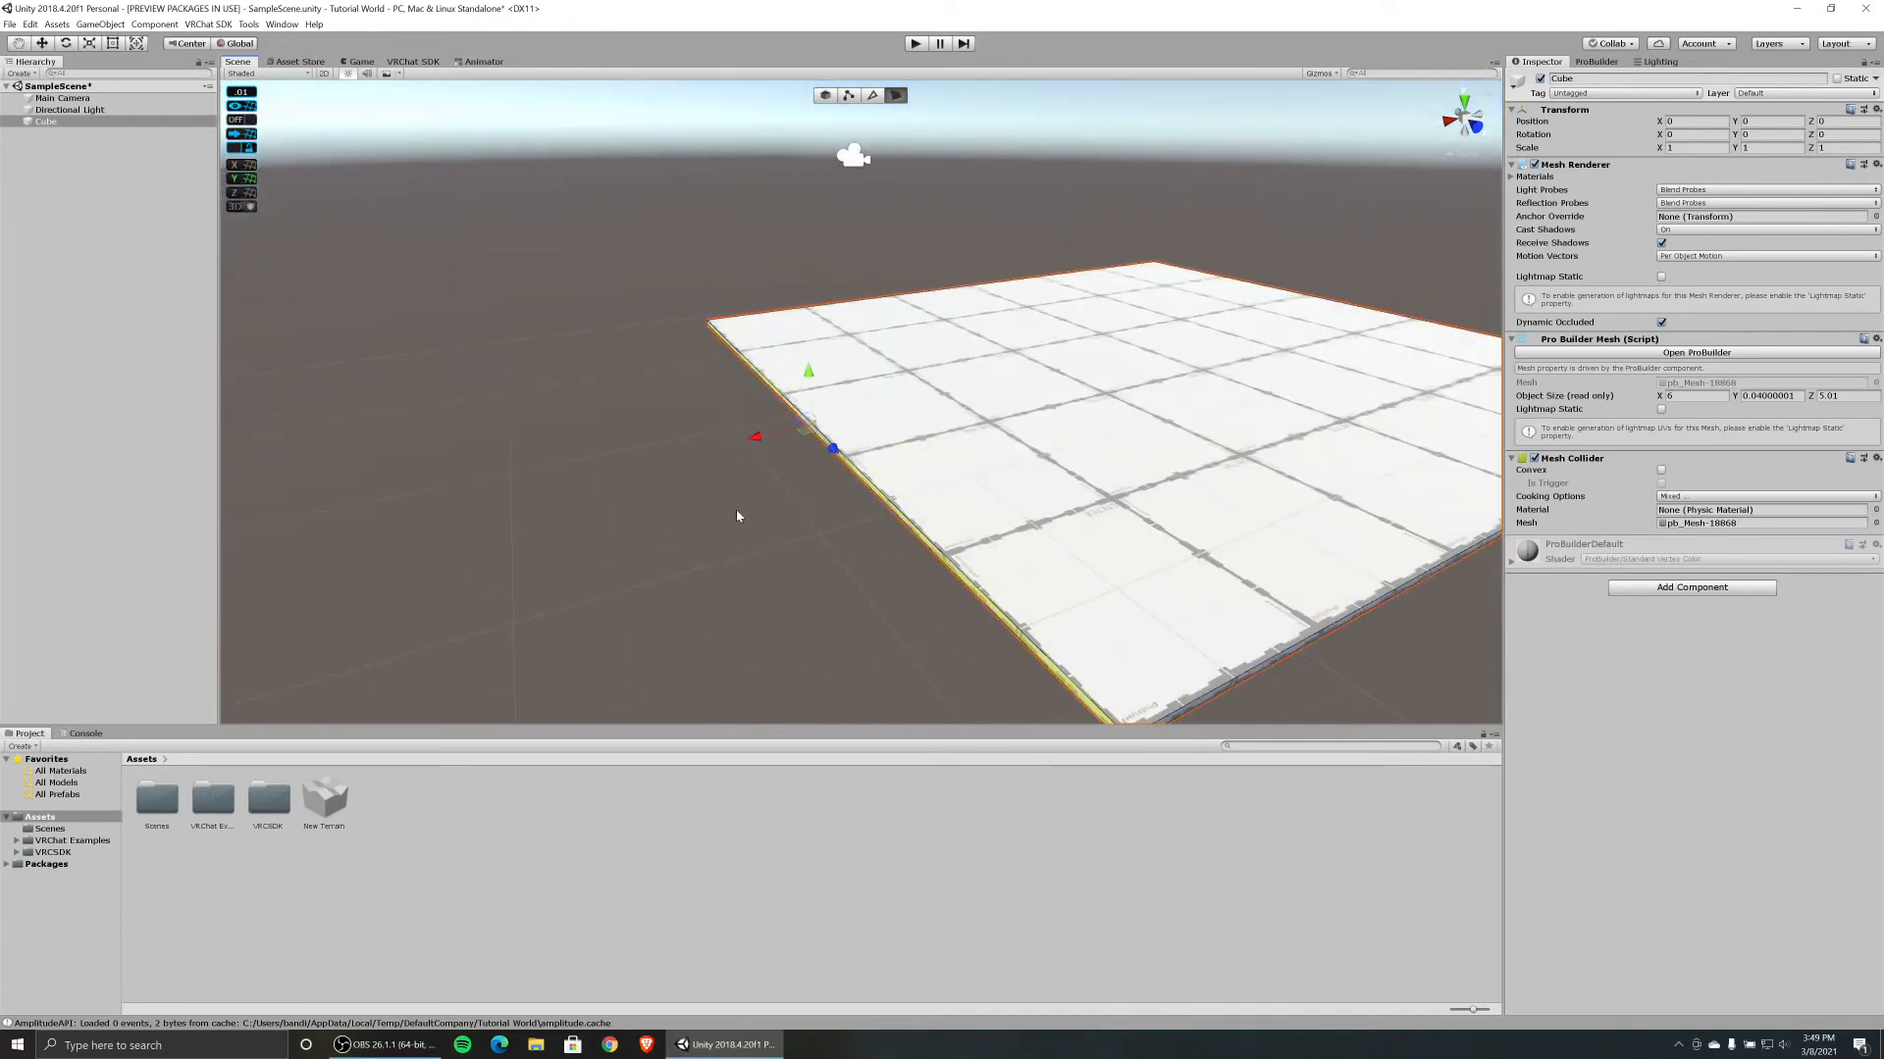
right_click_drag(720, 488, 820, 480)
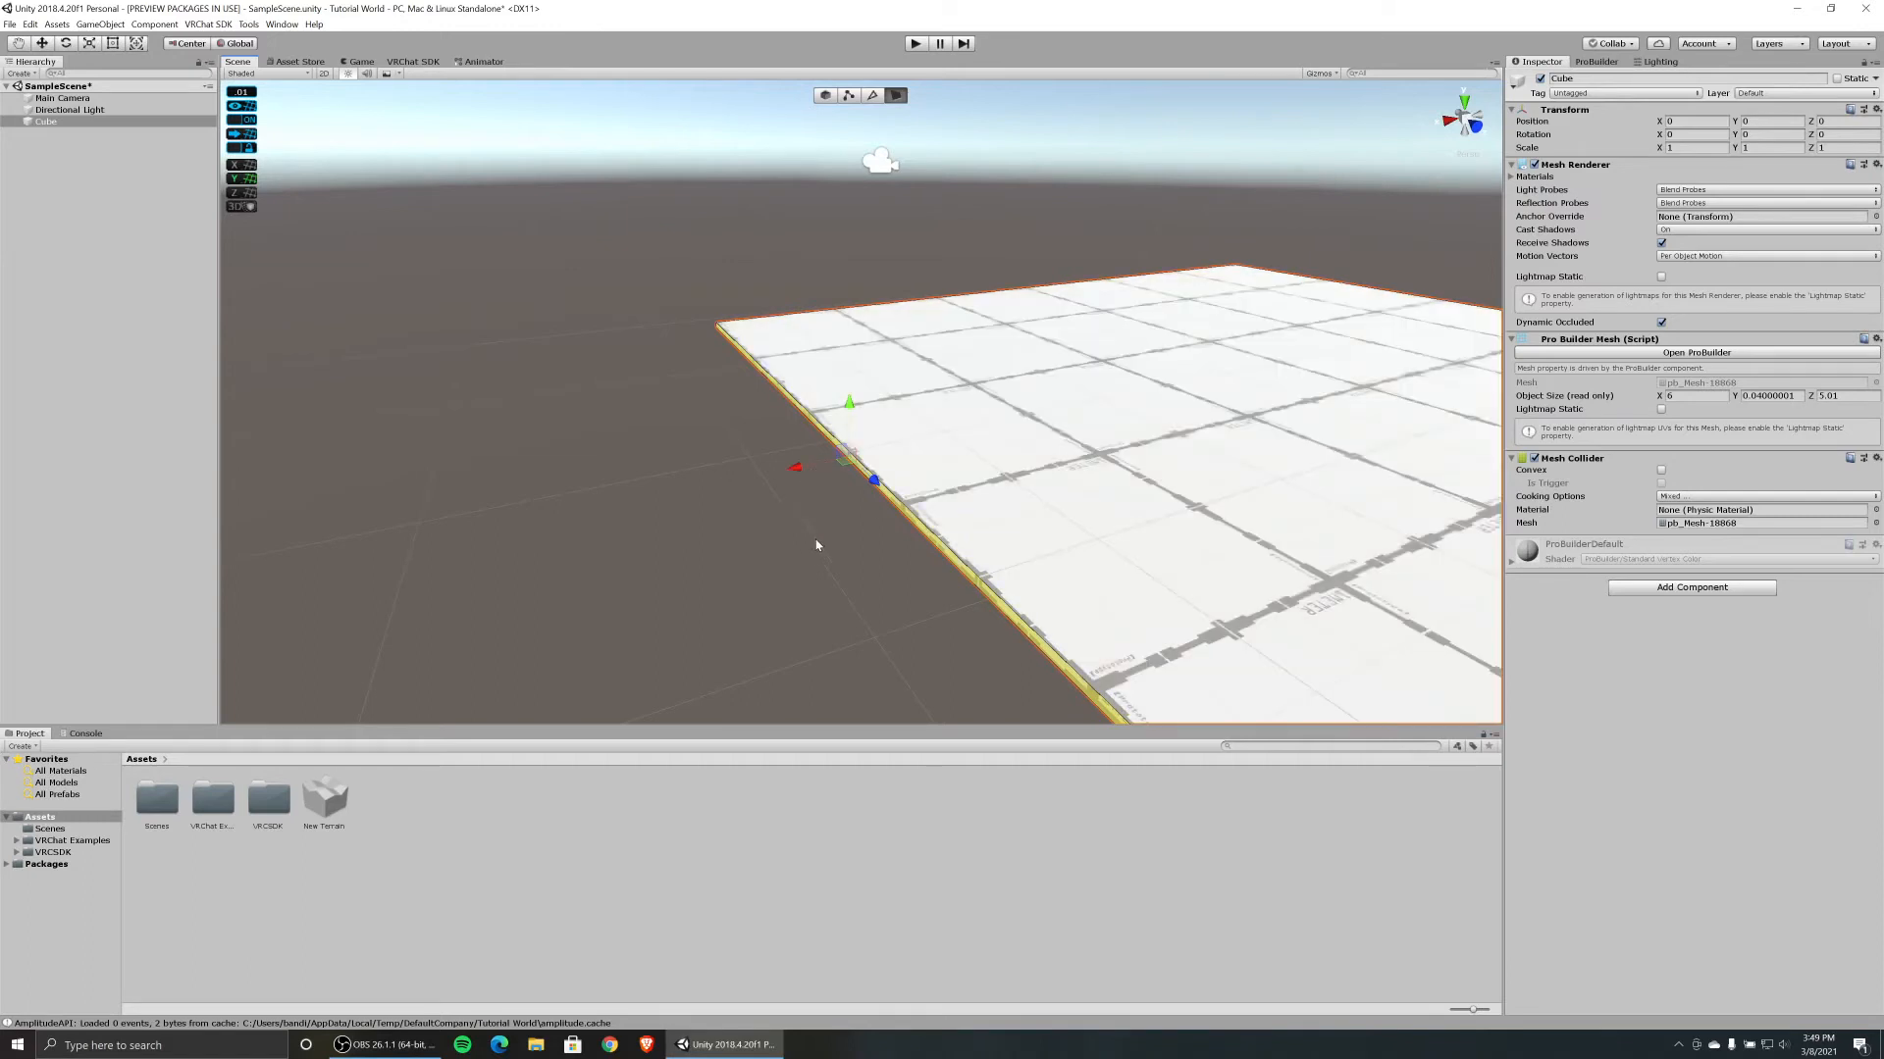
right_click_drag(897, 537, 930, 448)
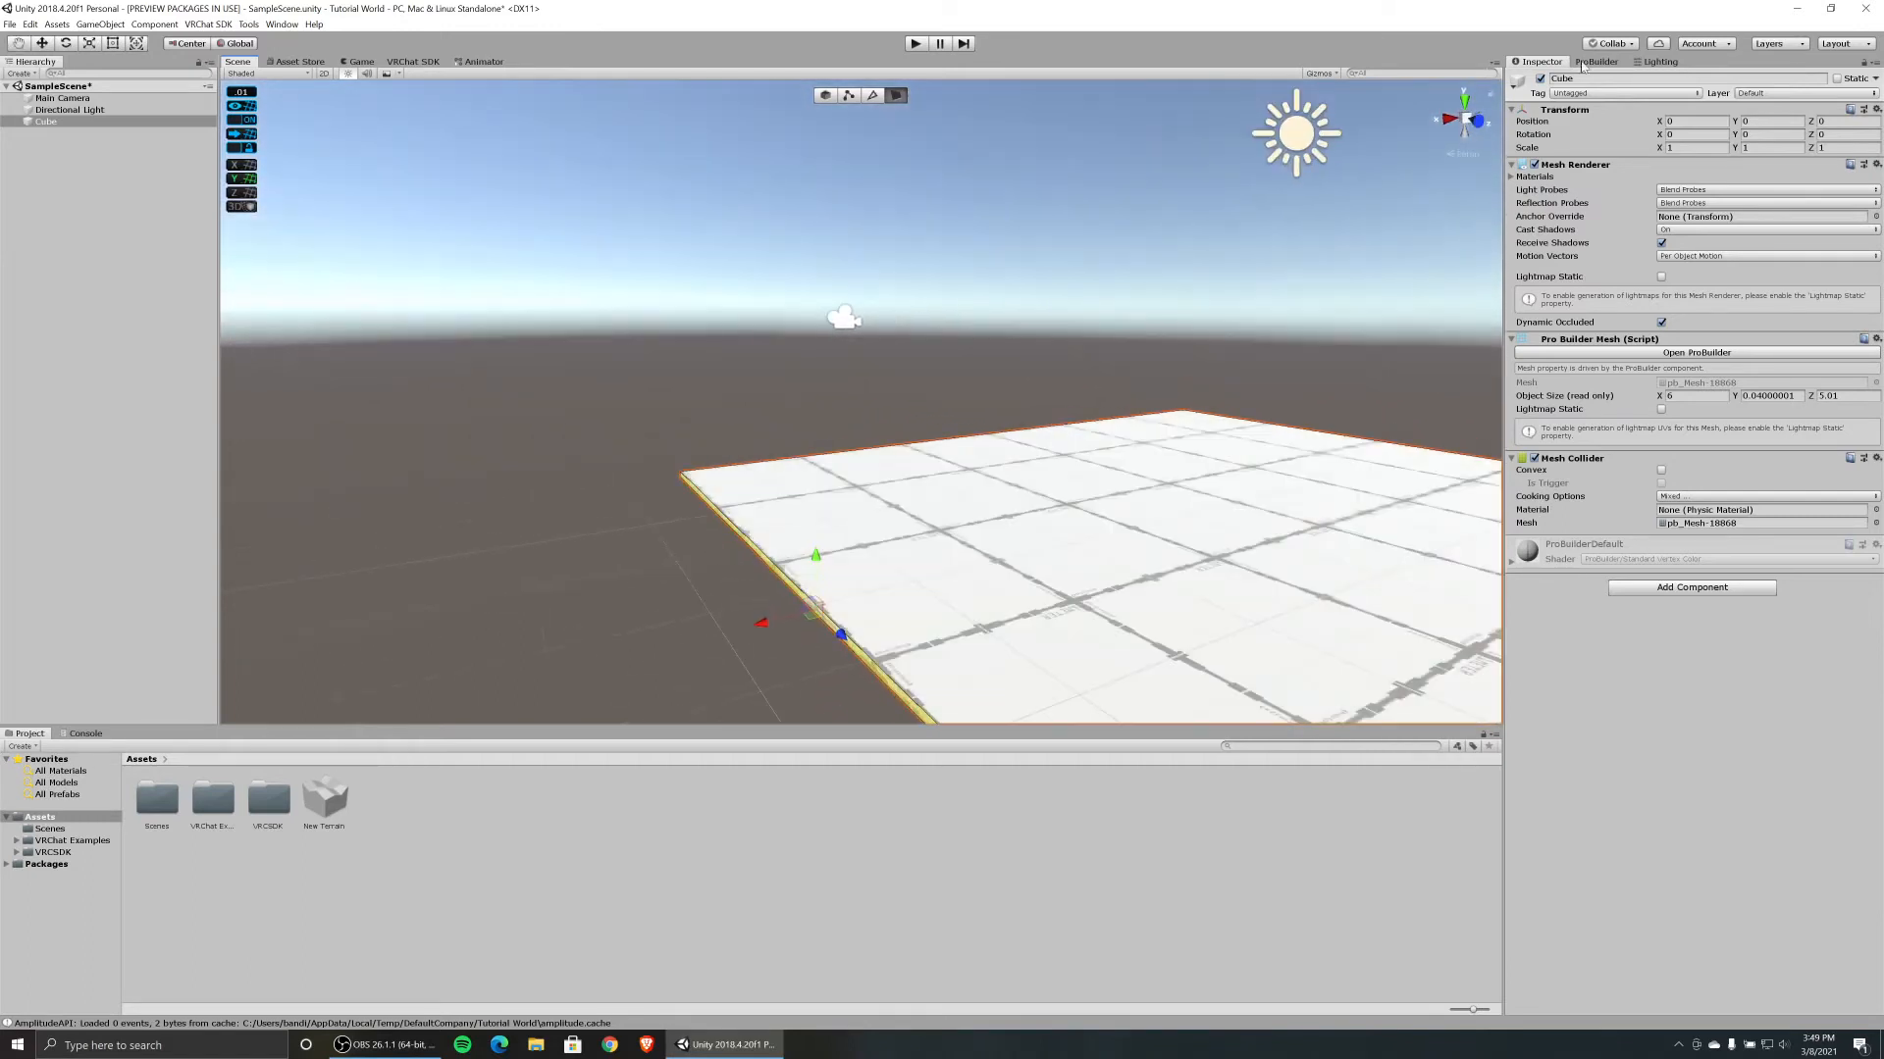
Add a second ProBuilder cube and set its position to 0, 0, 0.
left_click(1598, 65)
left_click(1536, 75)
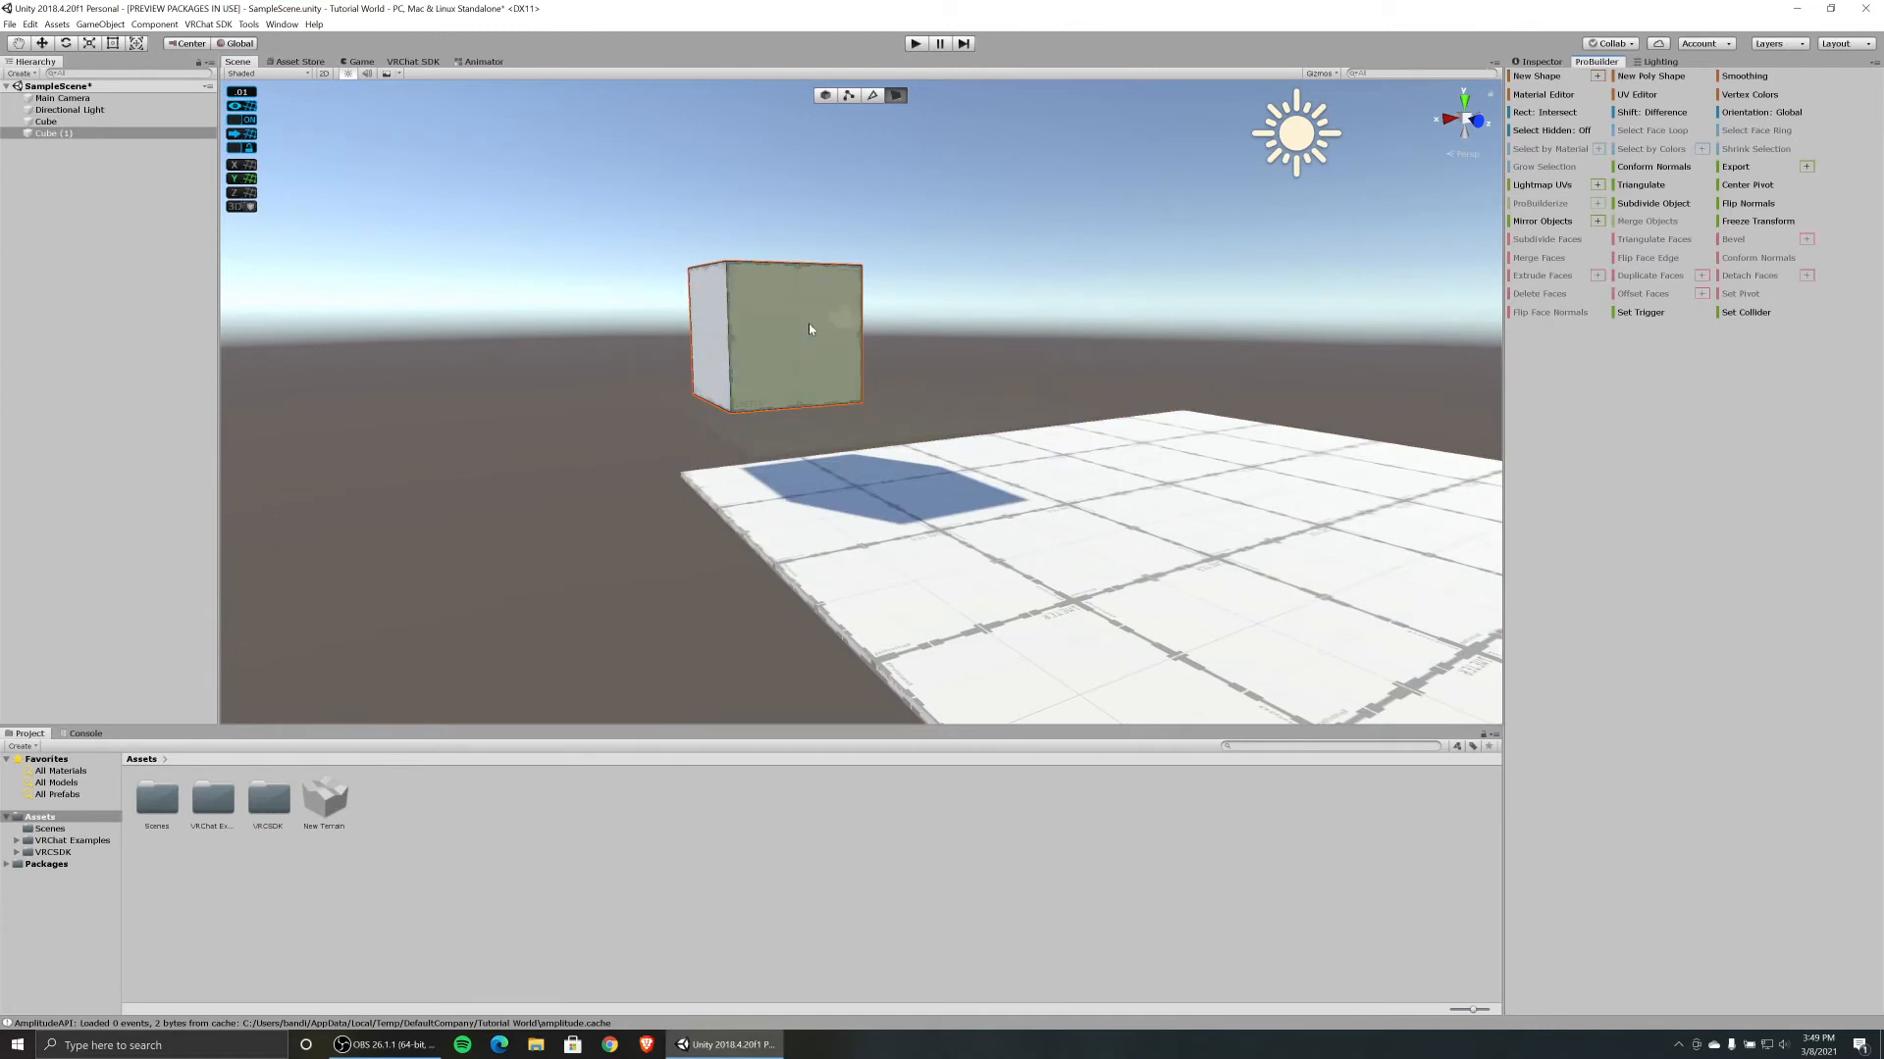
left_click(1542, 62)
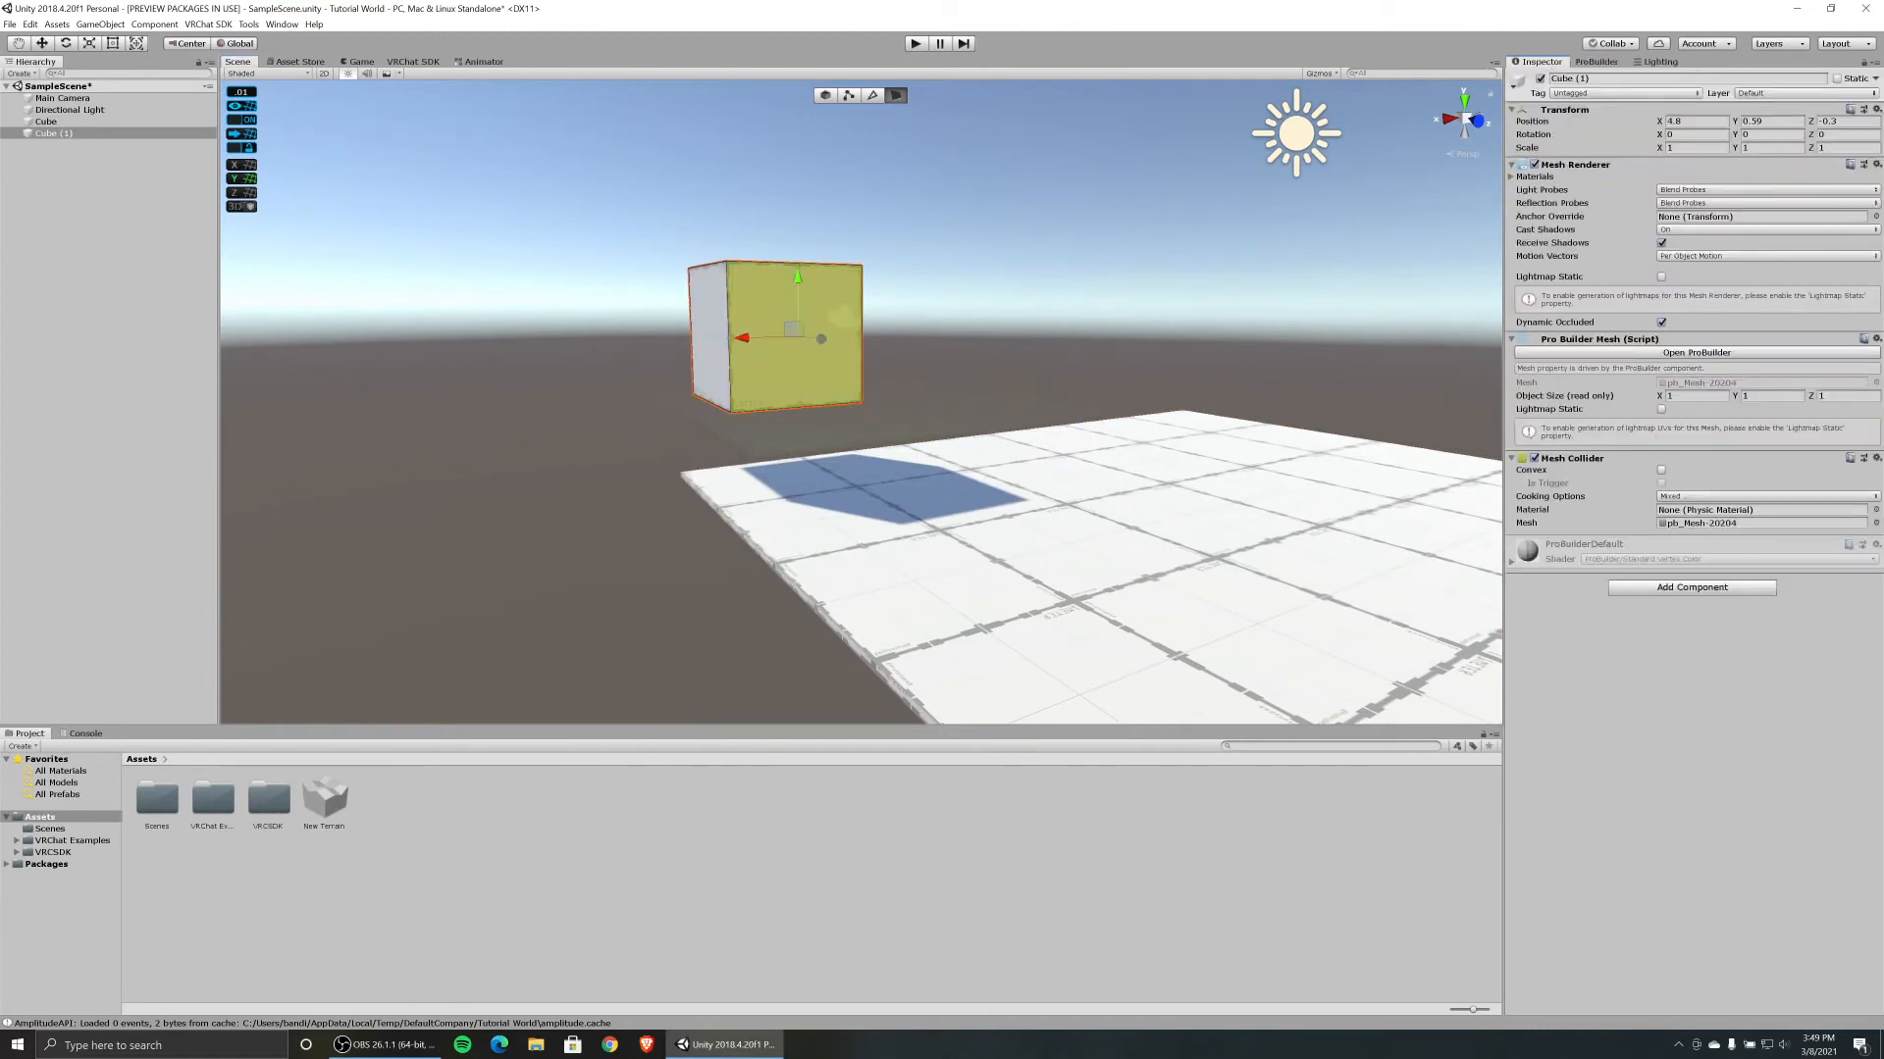
left_click(1688, 121)
type("0")
key("Tab")
type("0")
key("Tab")
type("0")
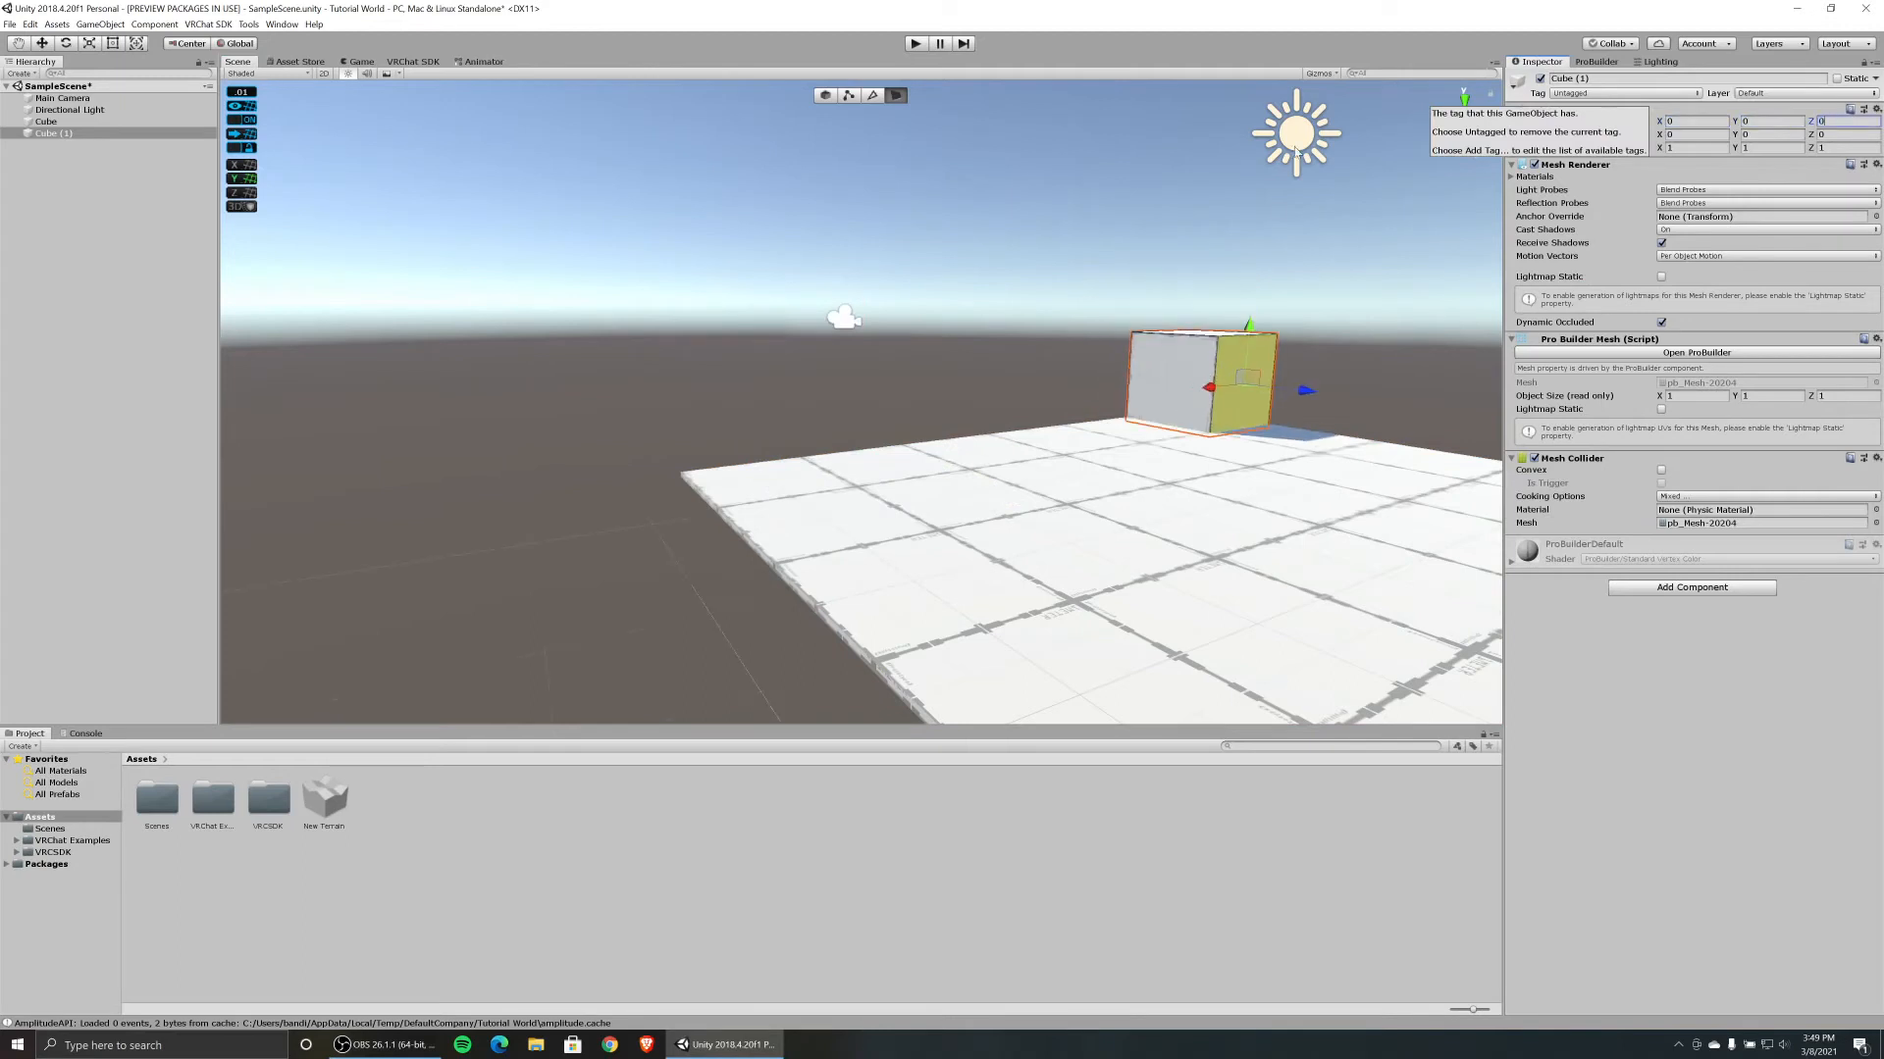
Set the second cube's Y position to 0.04 and check where its base meets the floor slab.
key("w")
mouse_move(1156, 525)
right_mouse_down()
mouse_move(1232, 525)
mouse_move(1158, 519)
mouse_move(1182, 529)
right_mouse_up()
key("s")
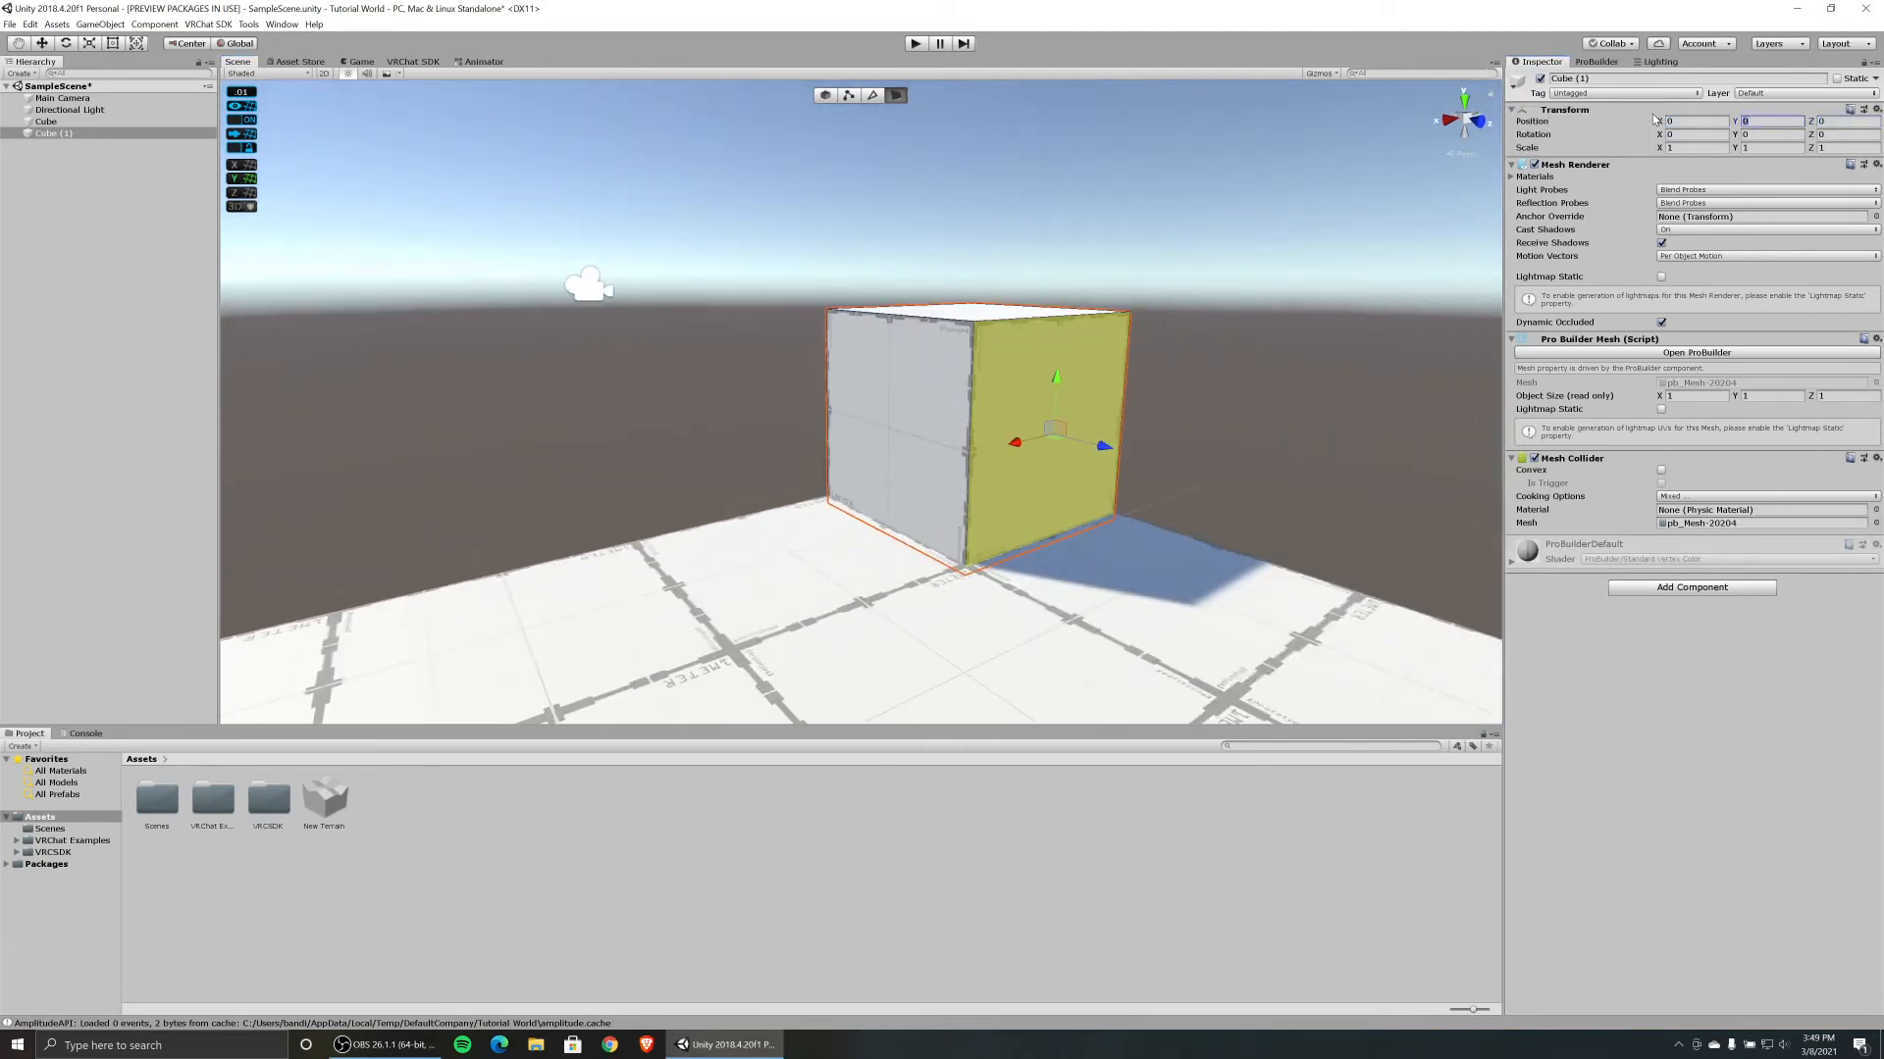
type(".04")
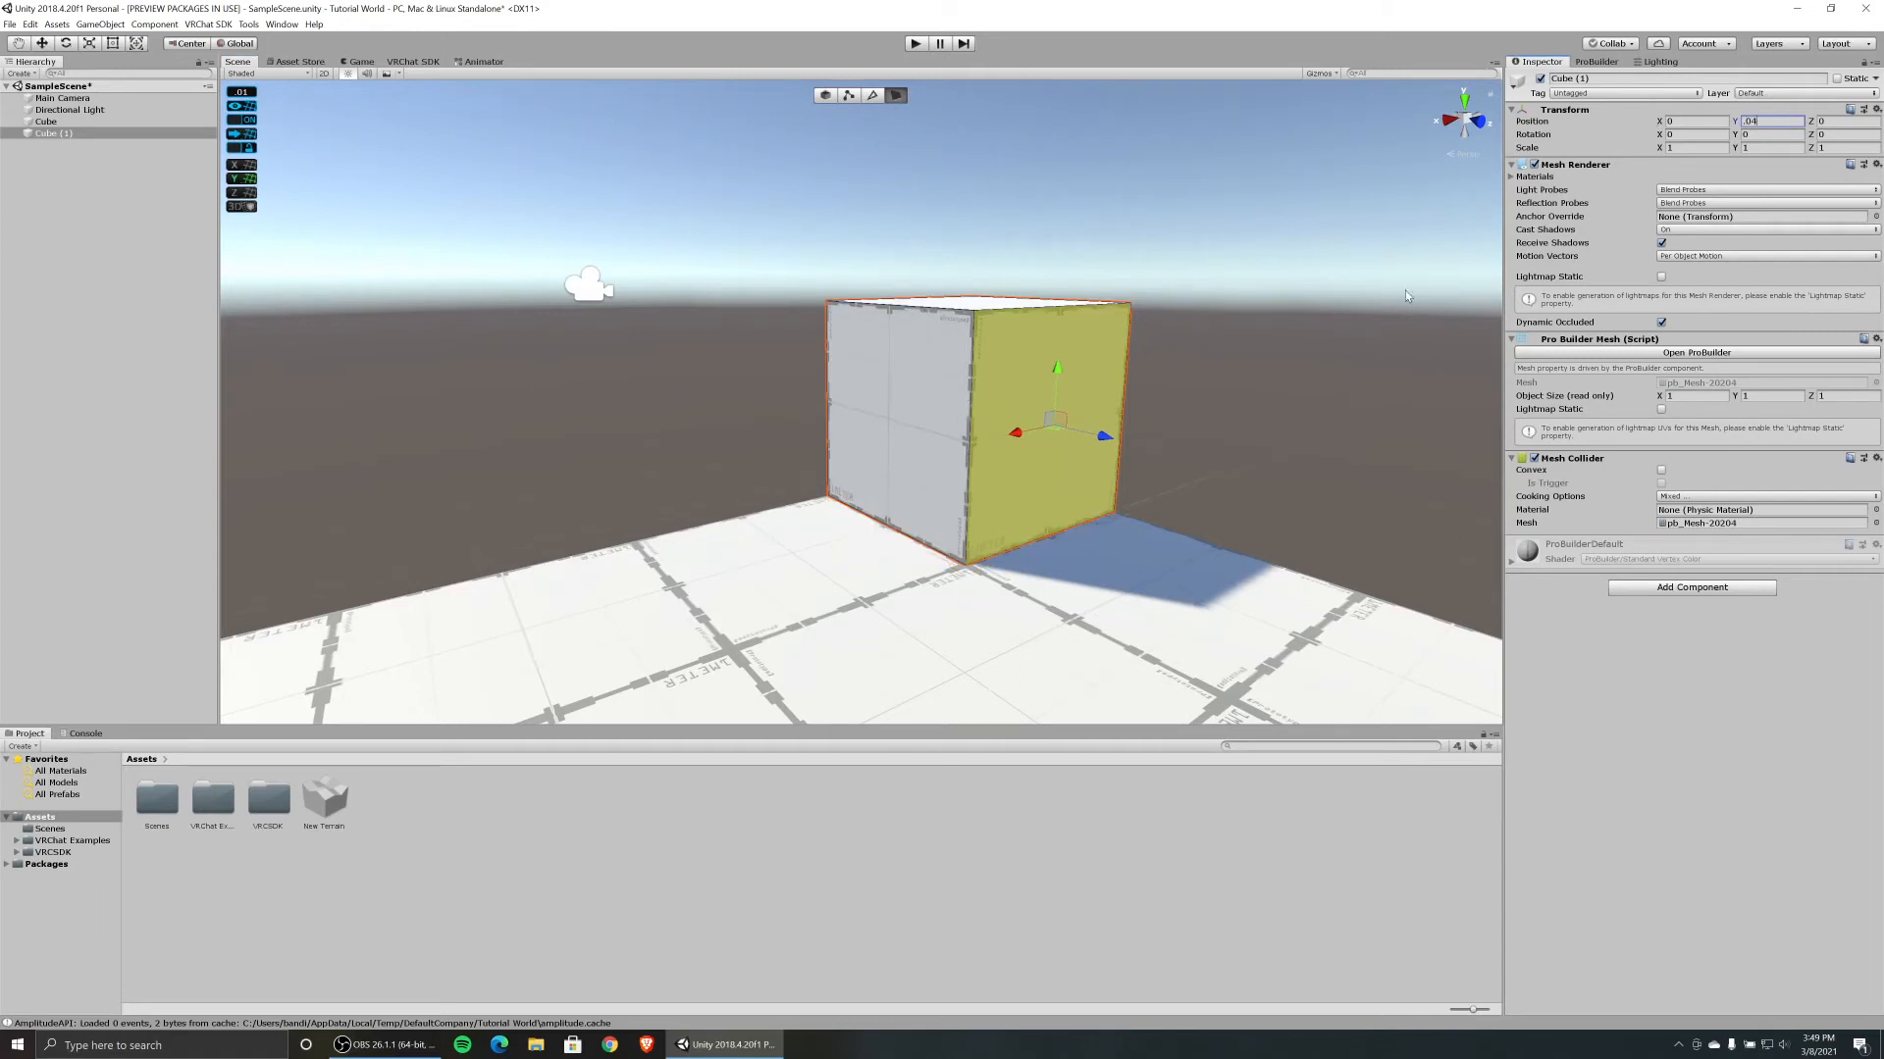
right_click_drag(885, 555, 942, 624)
key("w")
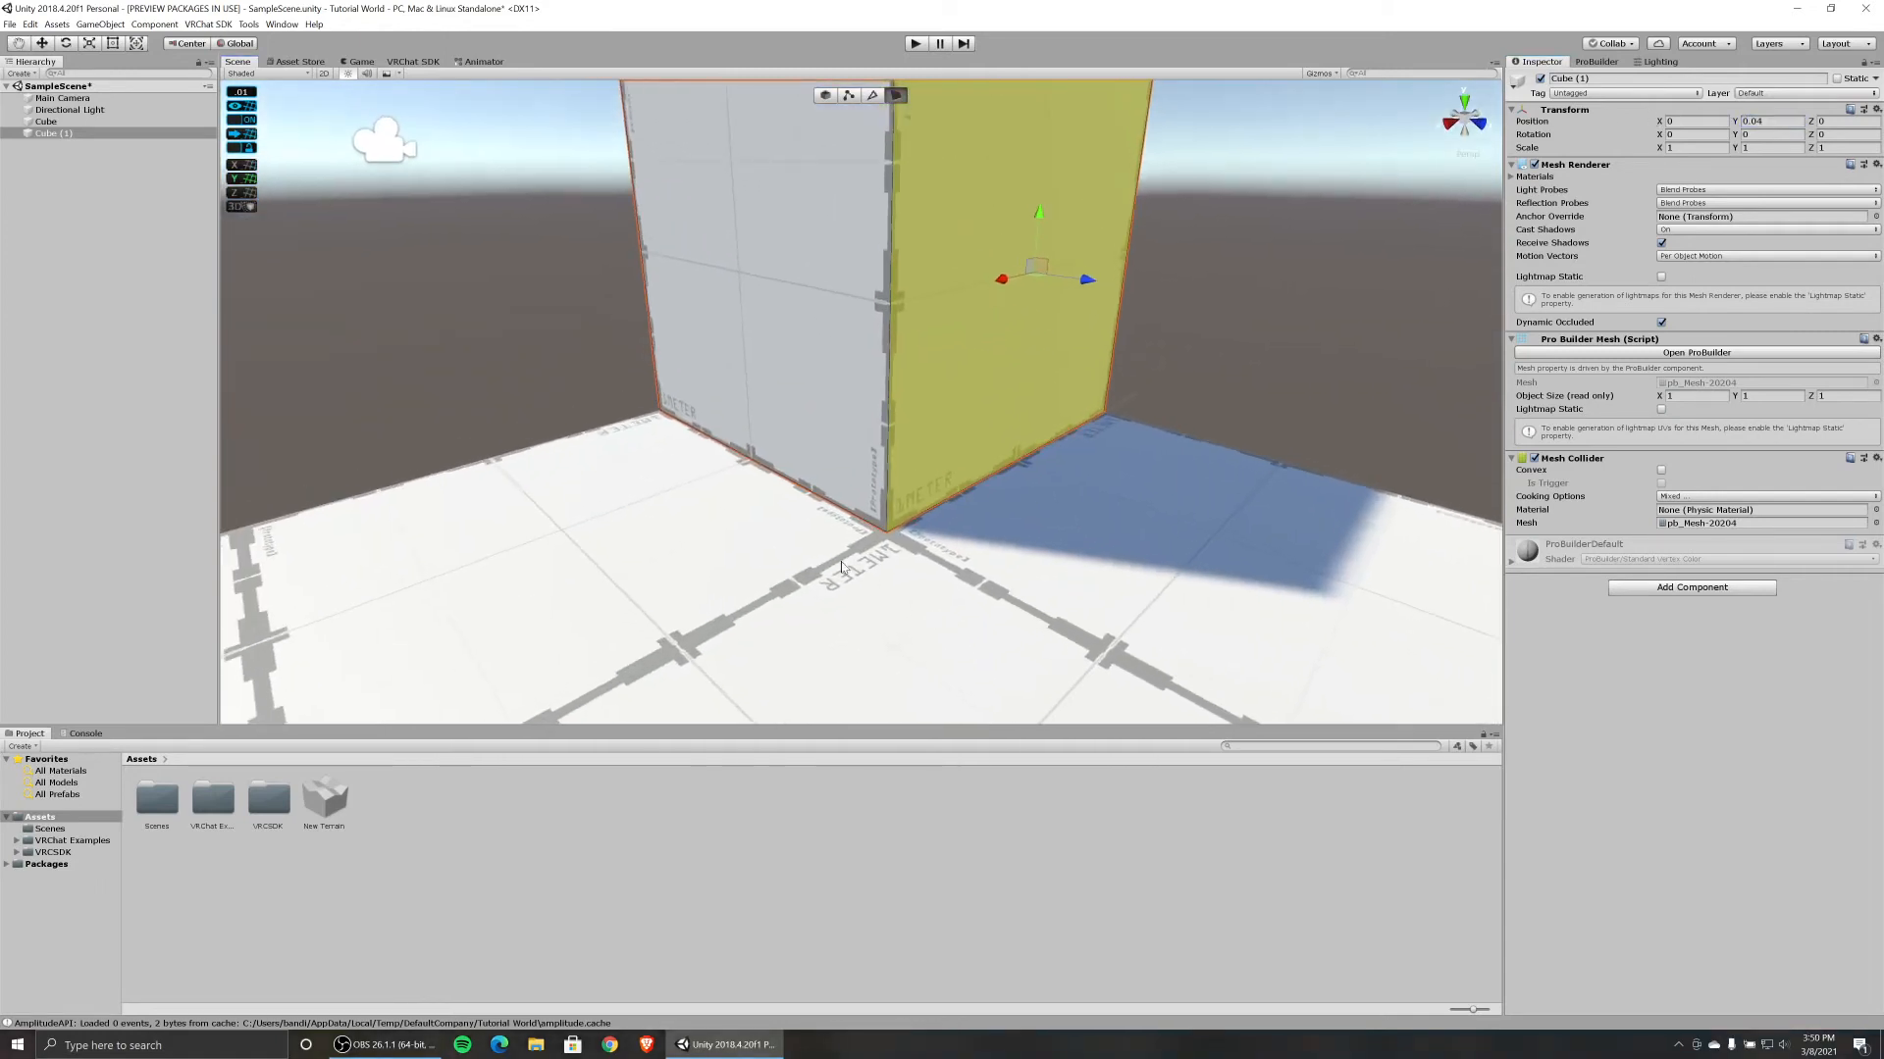
right_click_drag(841, 567, 891, 533)
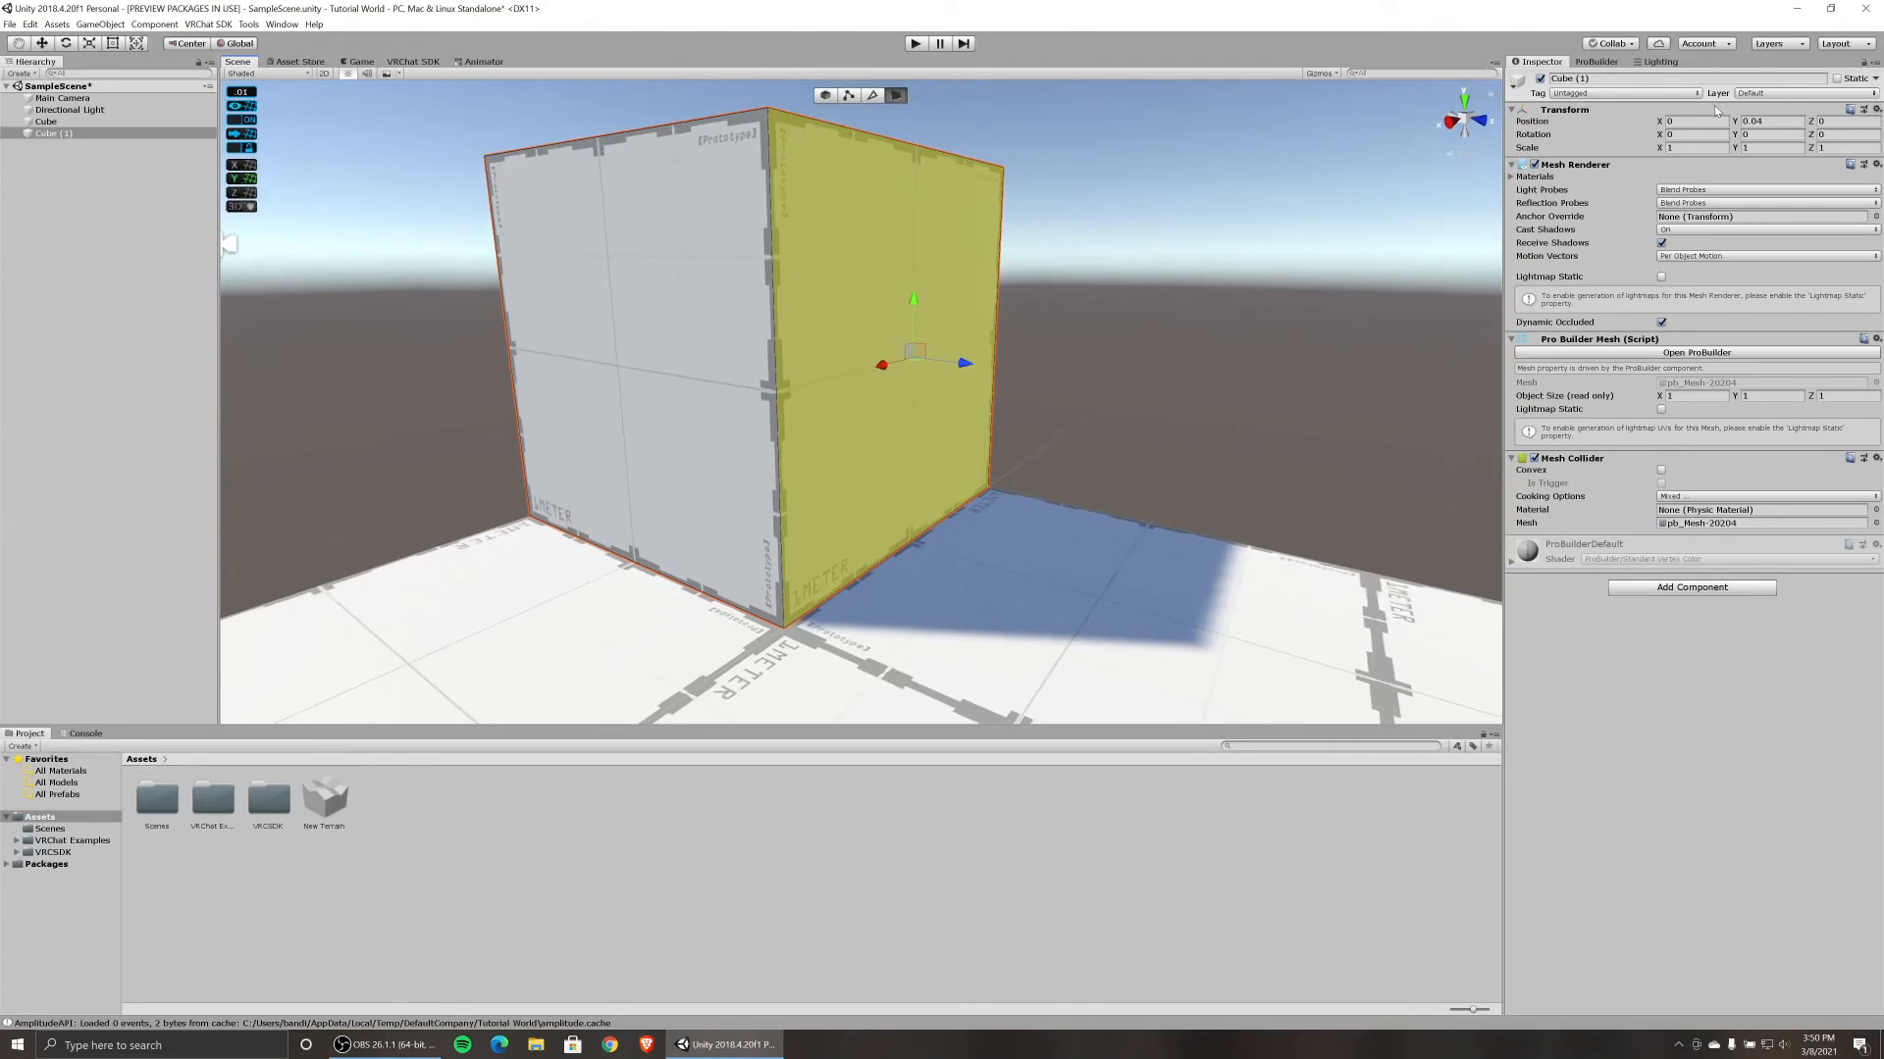
Push the second cube's Z face back to leave a wall about 0.04 thick at the floor's edge.
left_click(1770, 122)
left_click_drag(969, 365, 975, 530)
left_click_drag(1047, 433, 628, 404, "alt")
left_click(825, 633)
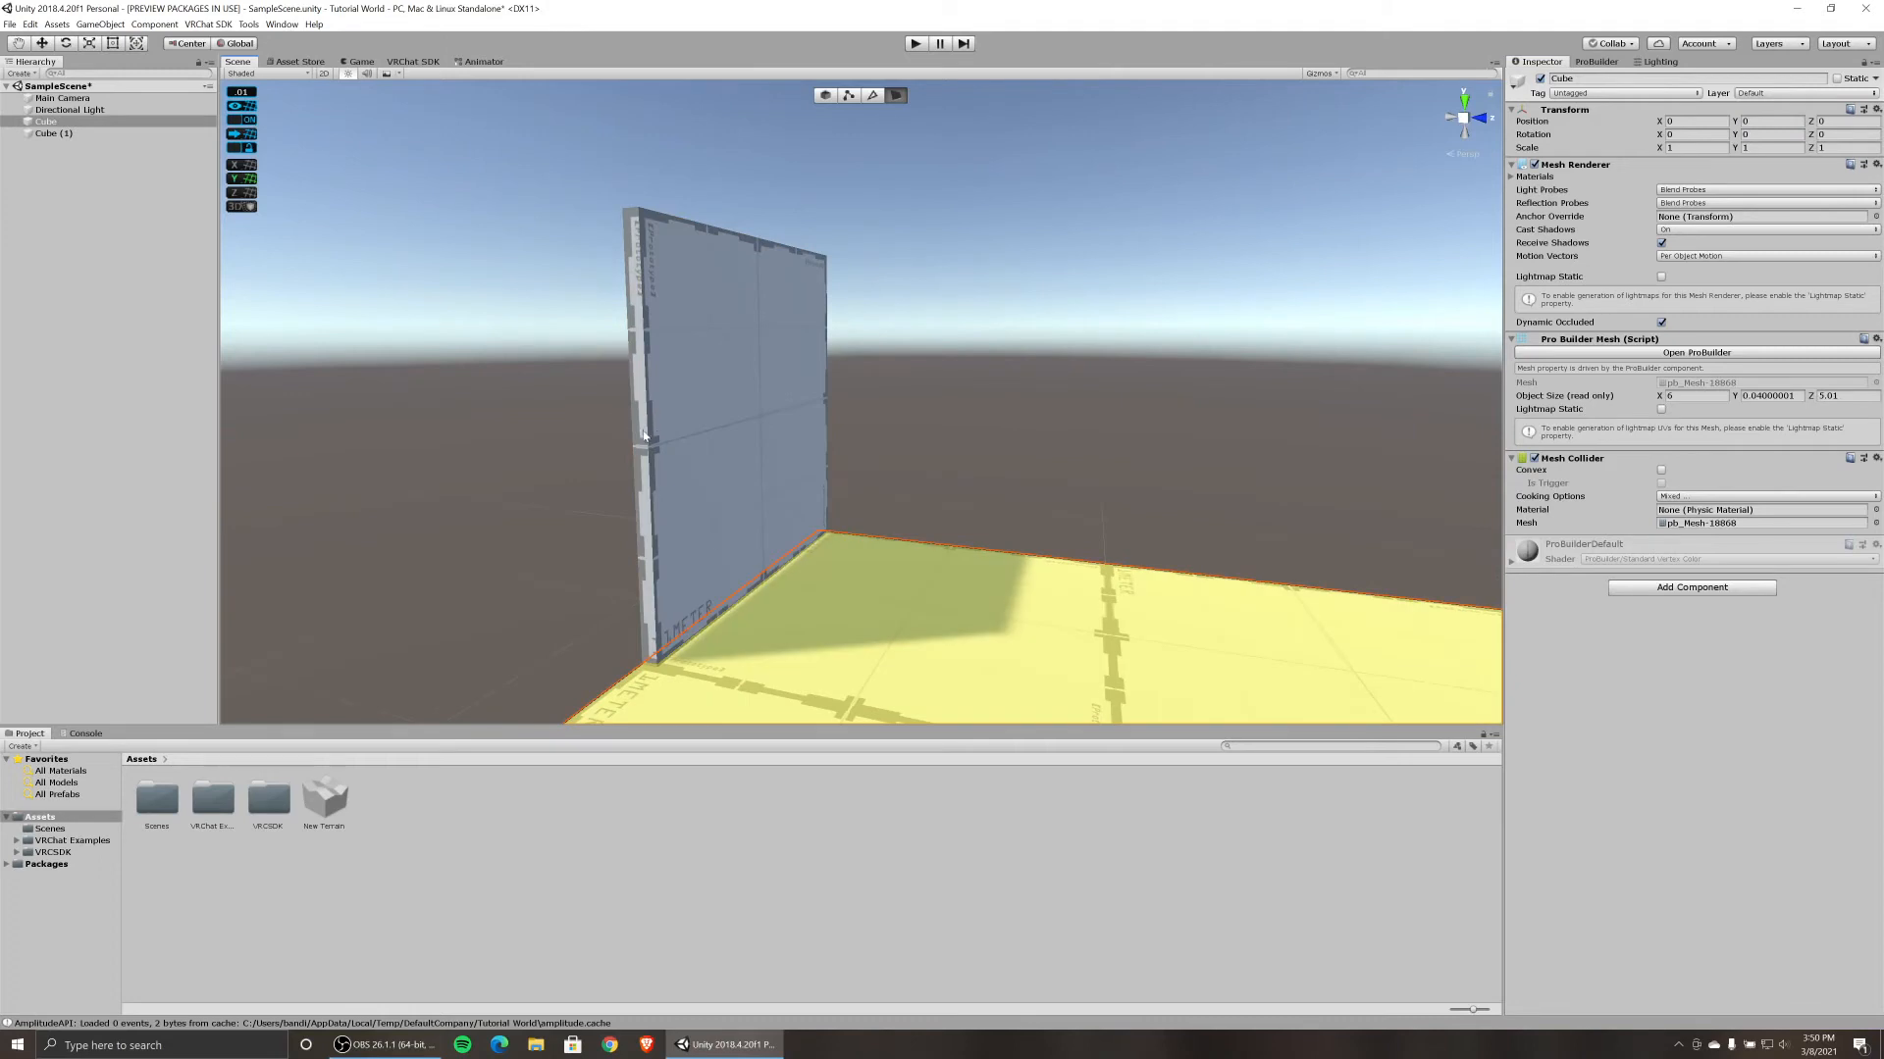
left_click(703, 308)
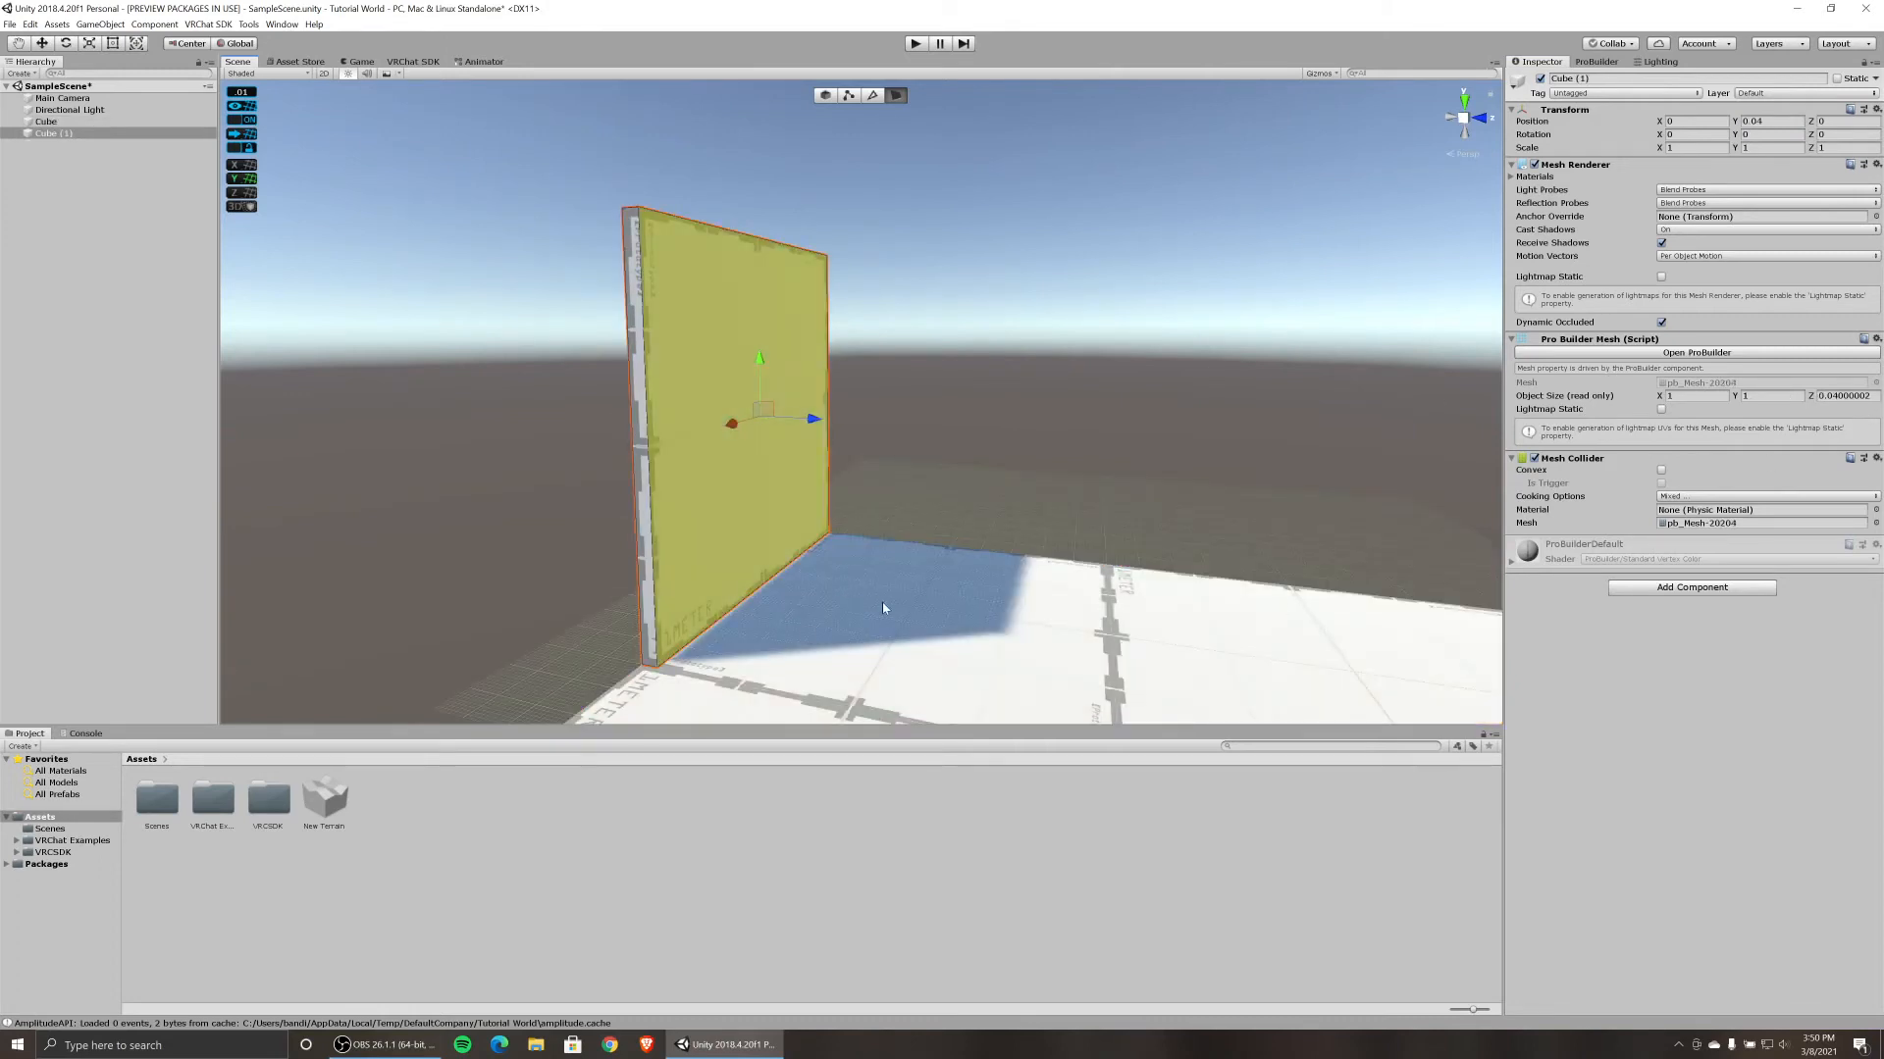
Lengthen the wall along X to about 5.96, and extrude its end face to a total length of about 6.
left_click_drag(881, 602, 849, 571, "alt")
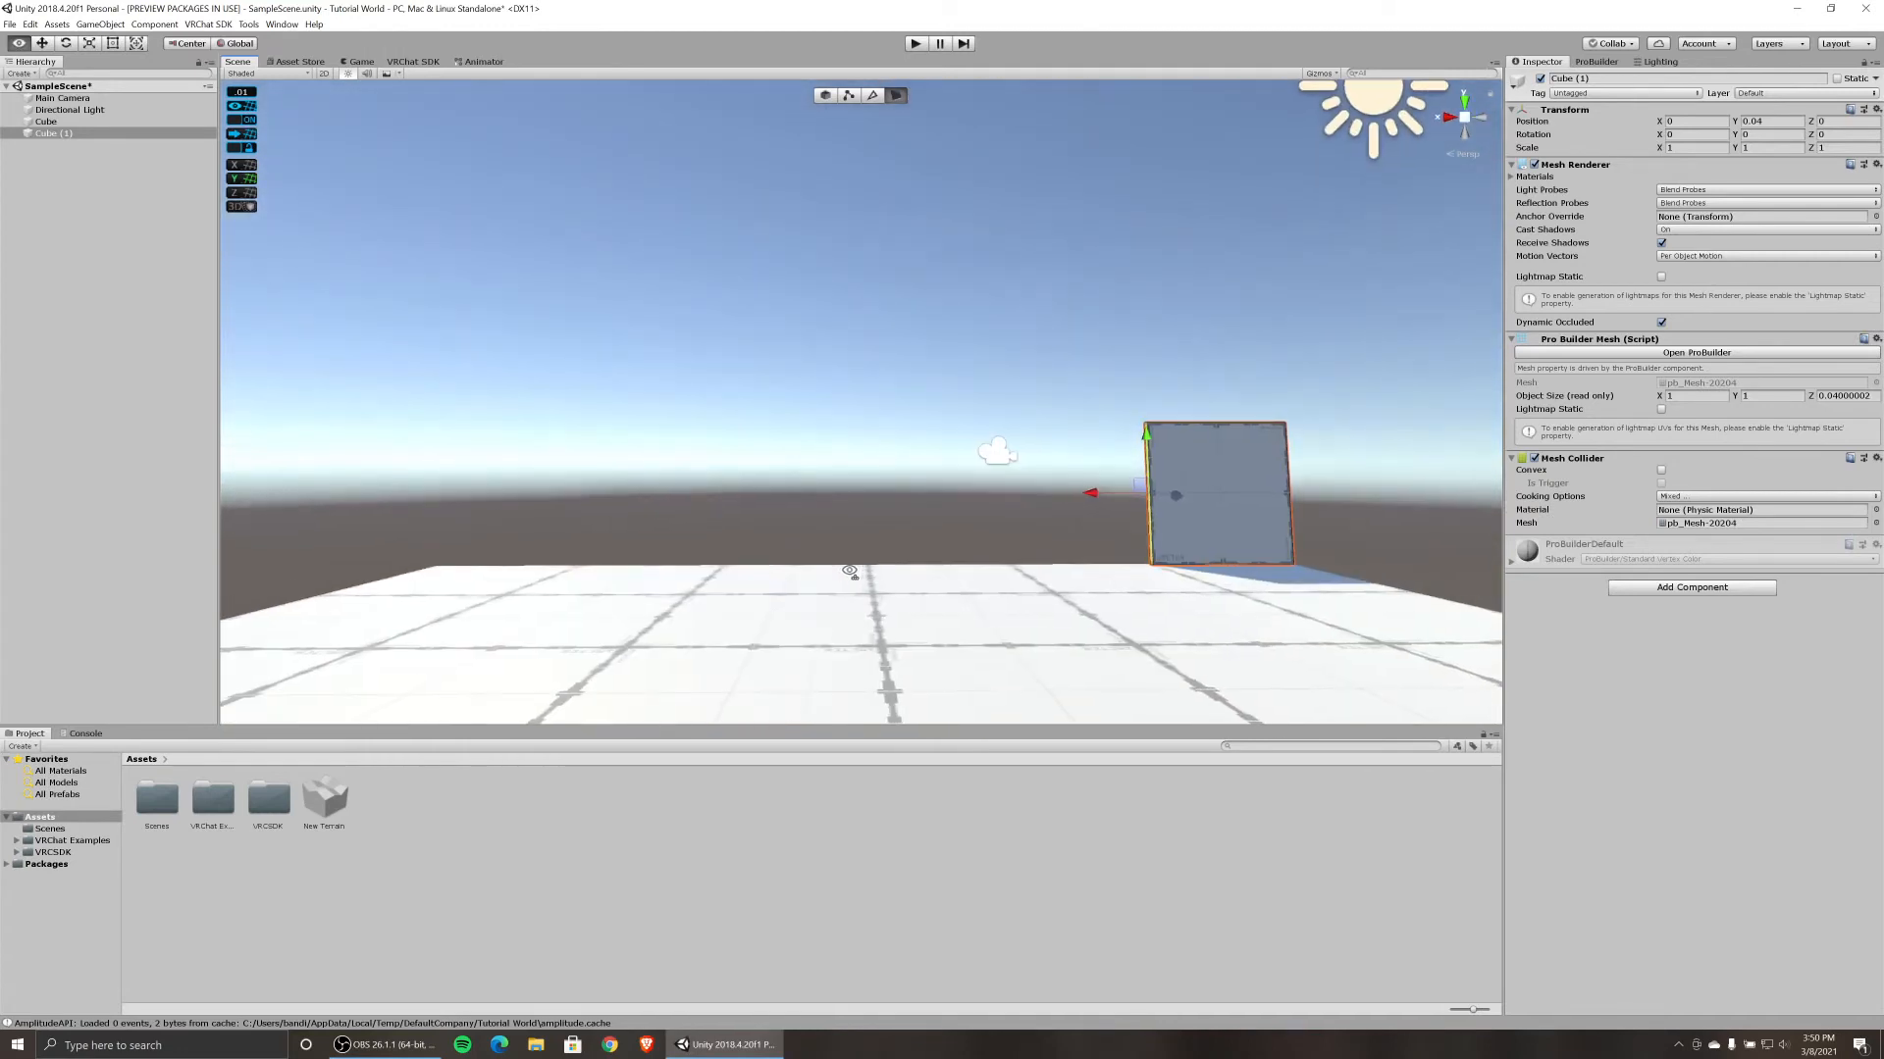
left_click_drag(1104, 493, 452, 555)
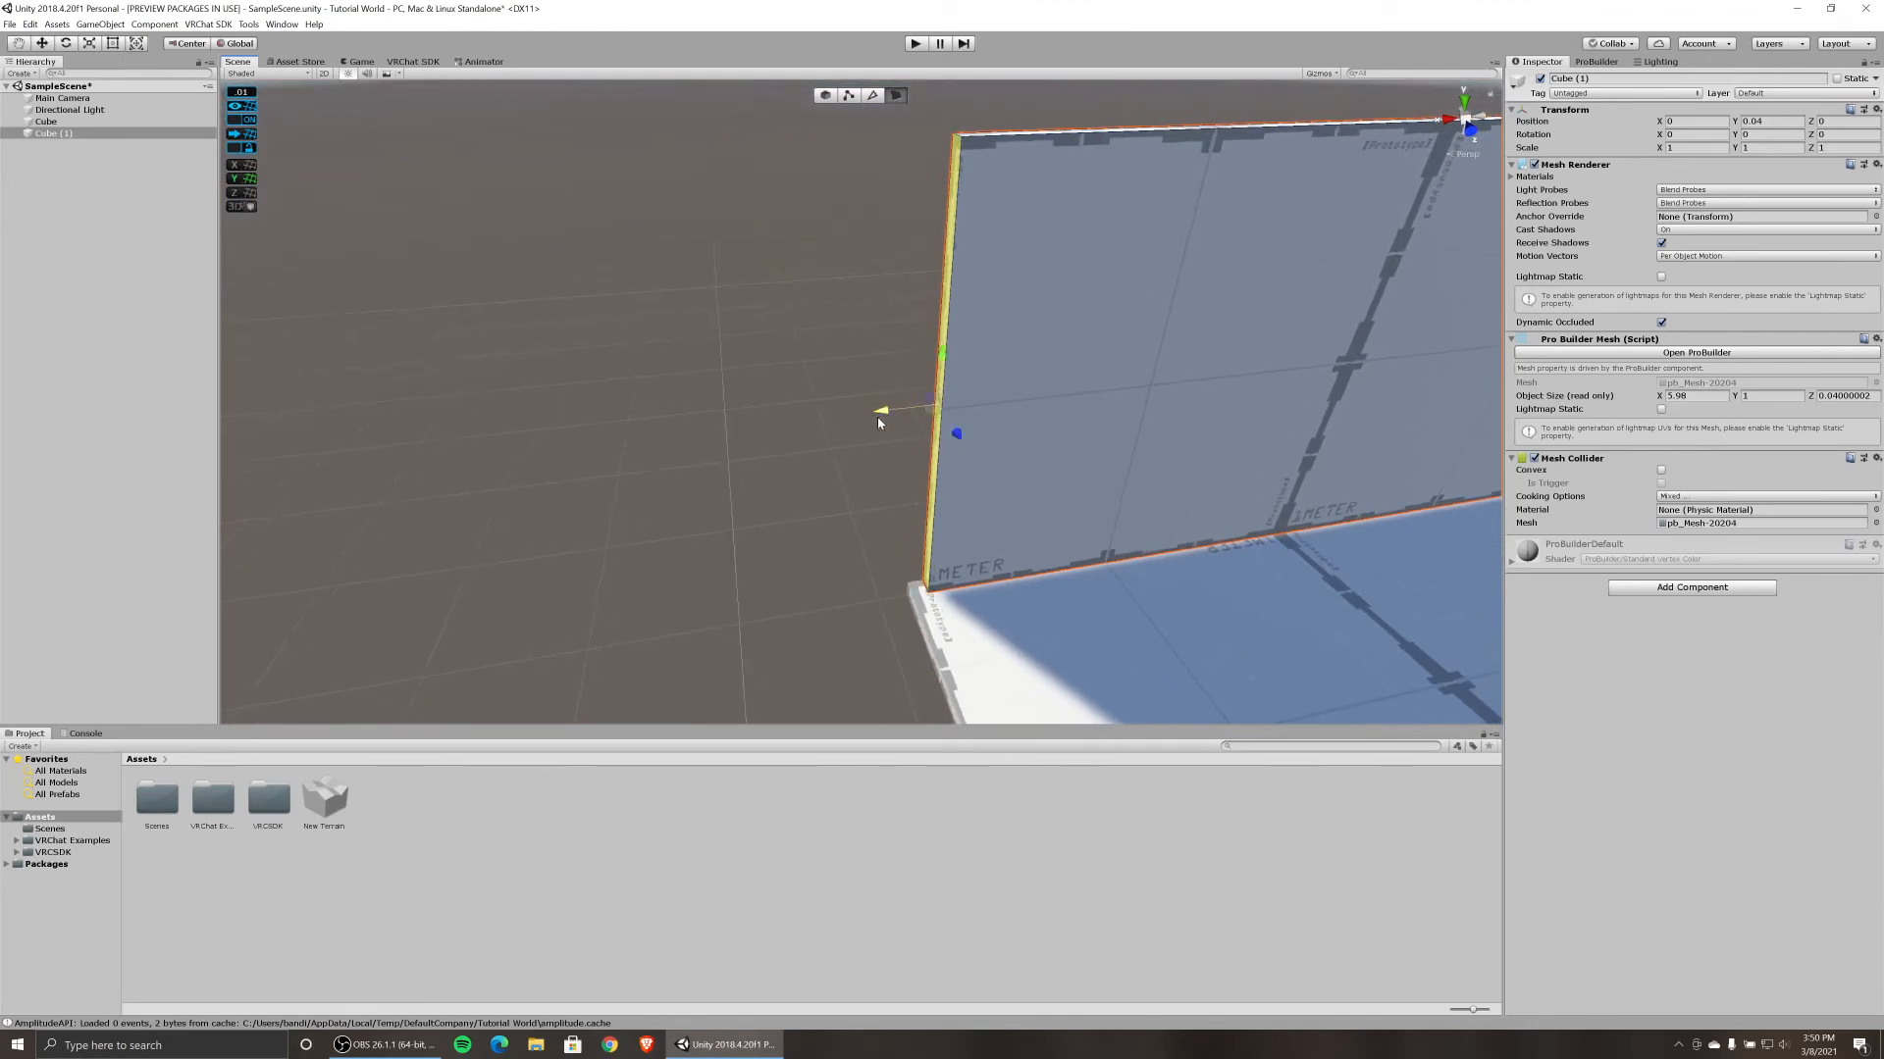
left_click_drag(878, 418, 731, 343, "alt")
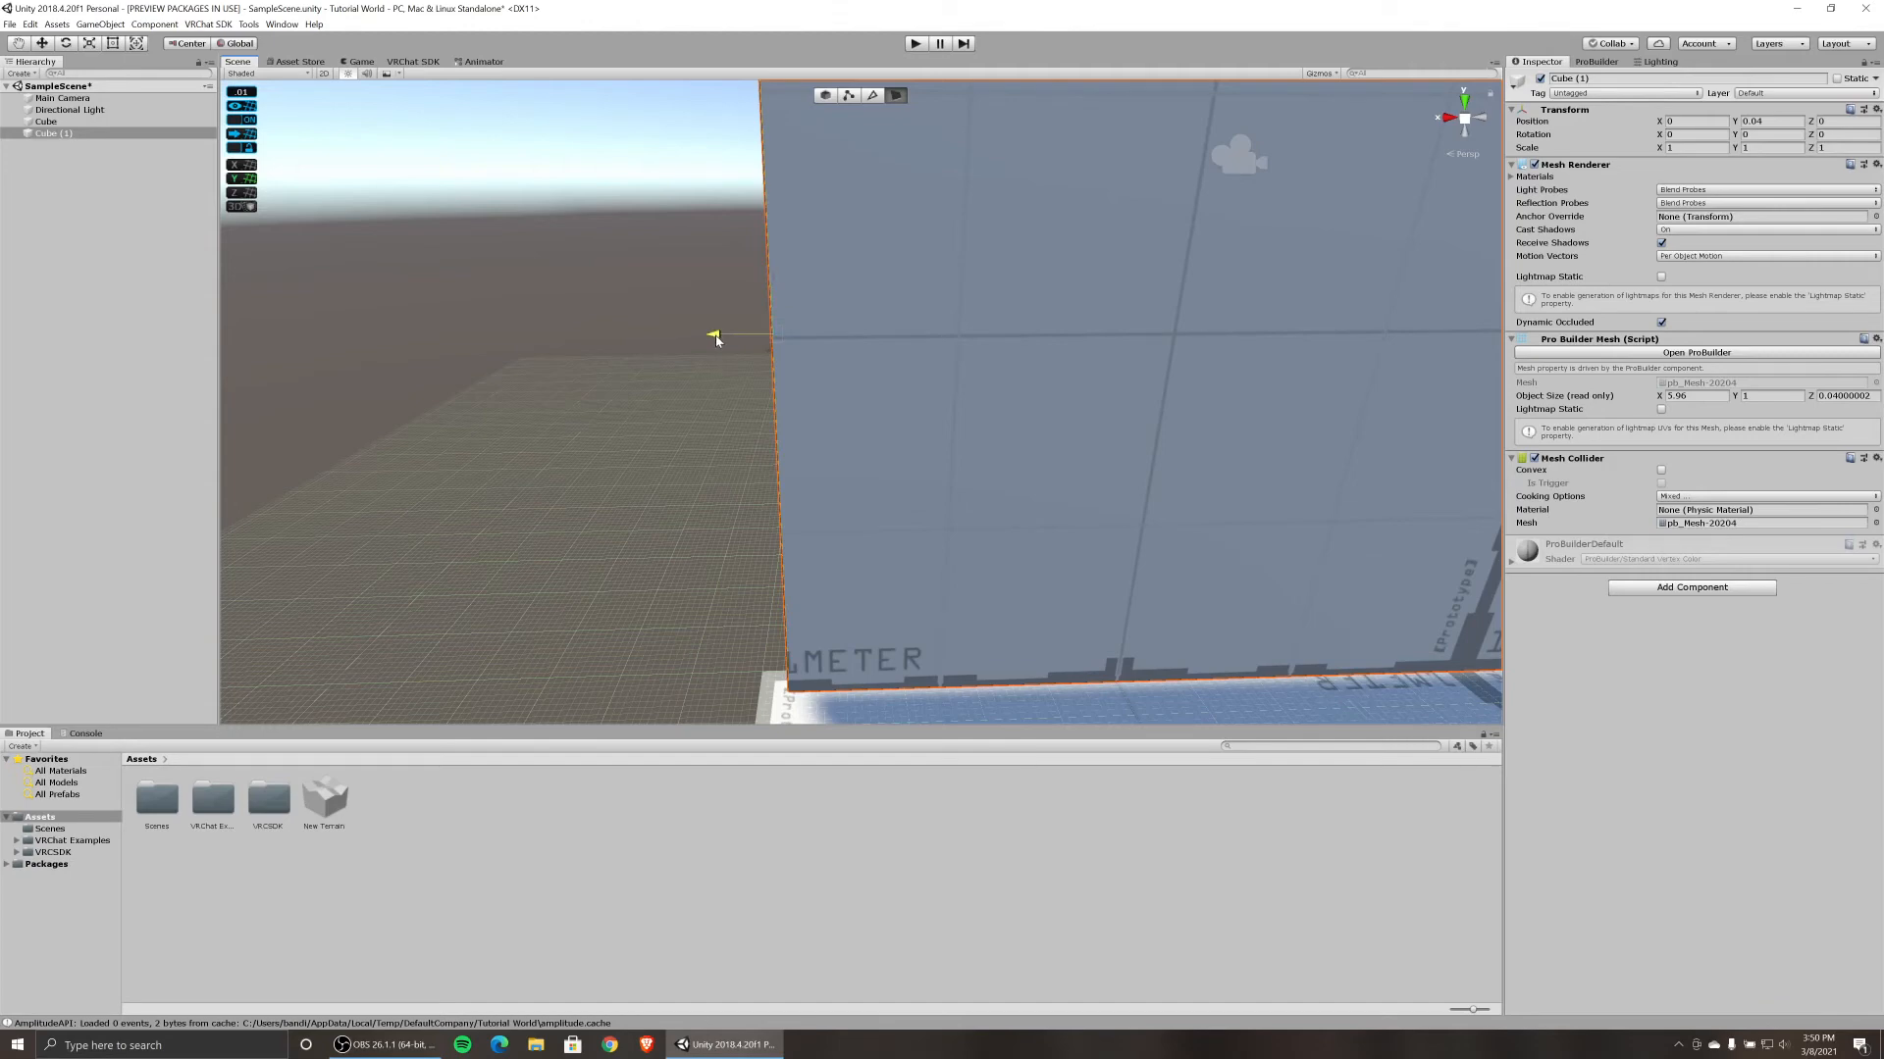
left_click_drag(713, 338, 686, 340)
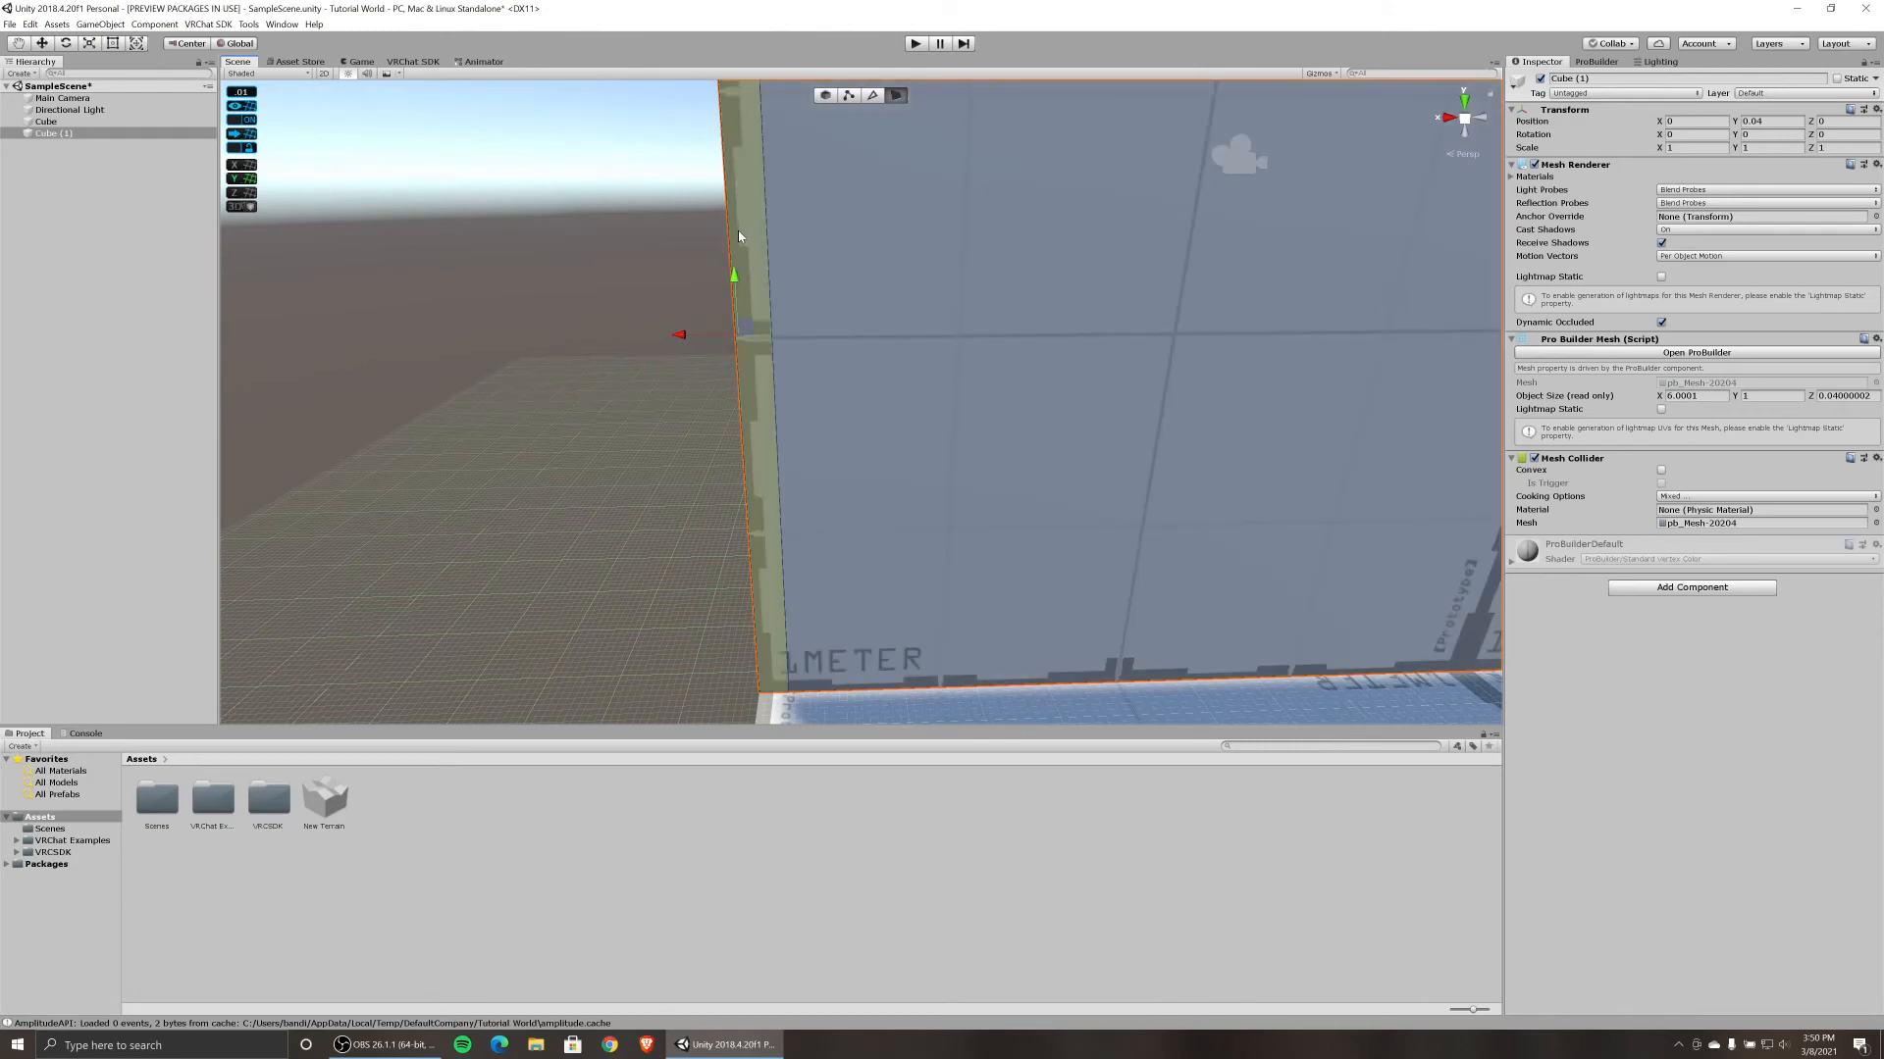
Extrude the narrow inner face at the wall's end along Z into a side wall reaching about 2.36.
left_click(738, 231)
right_click_drag(588, 394, 618, 371)
key("s")
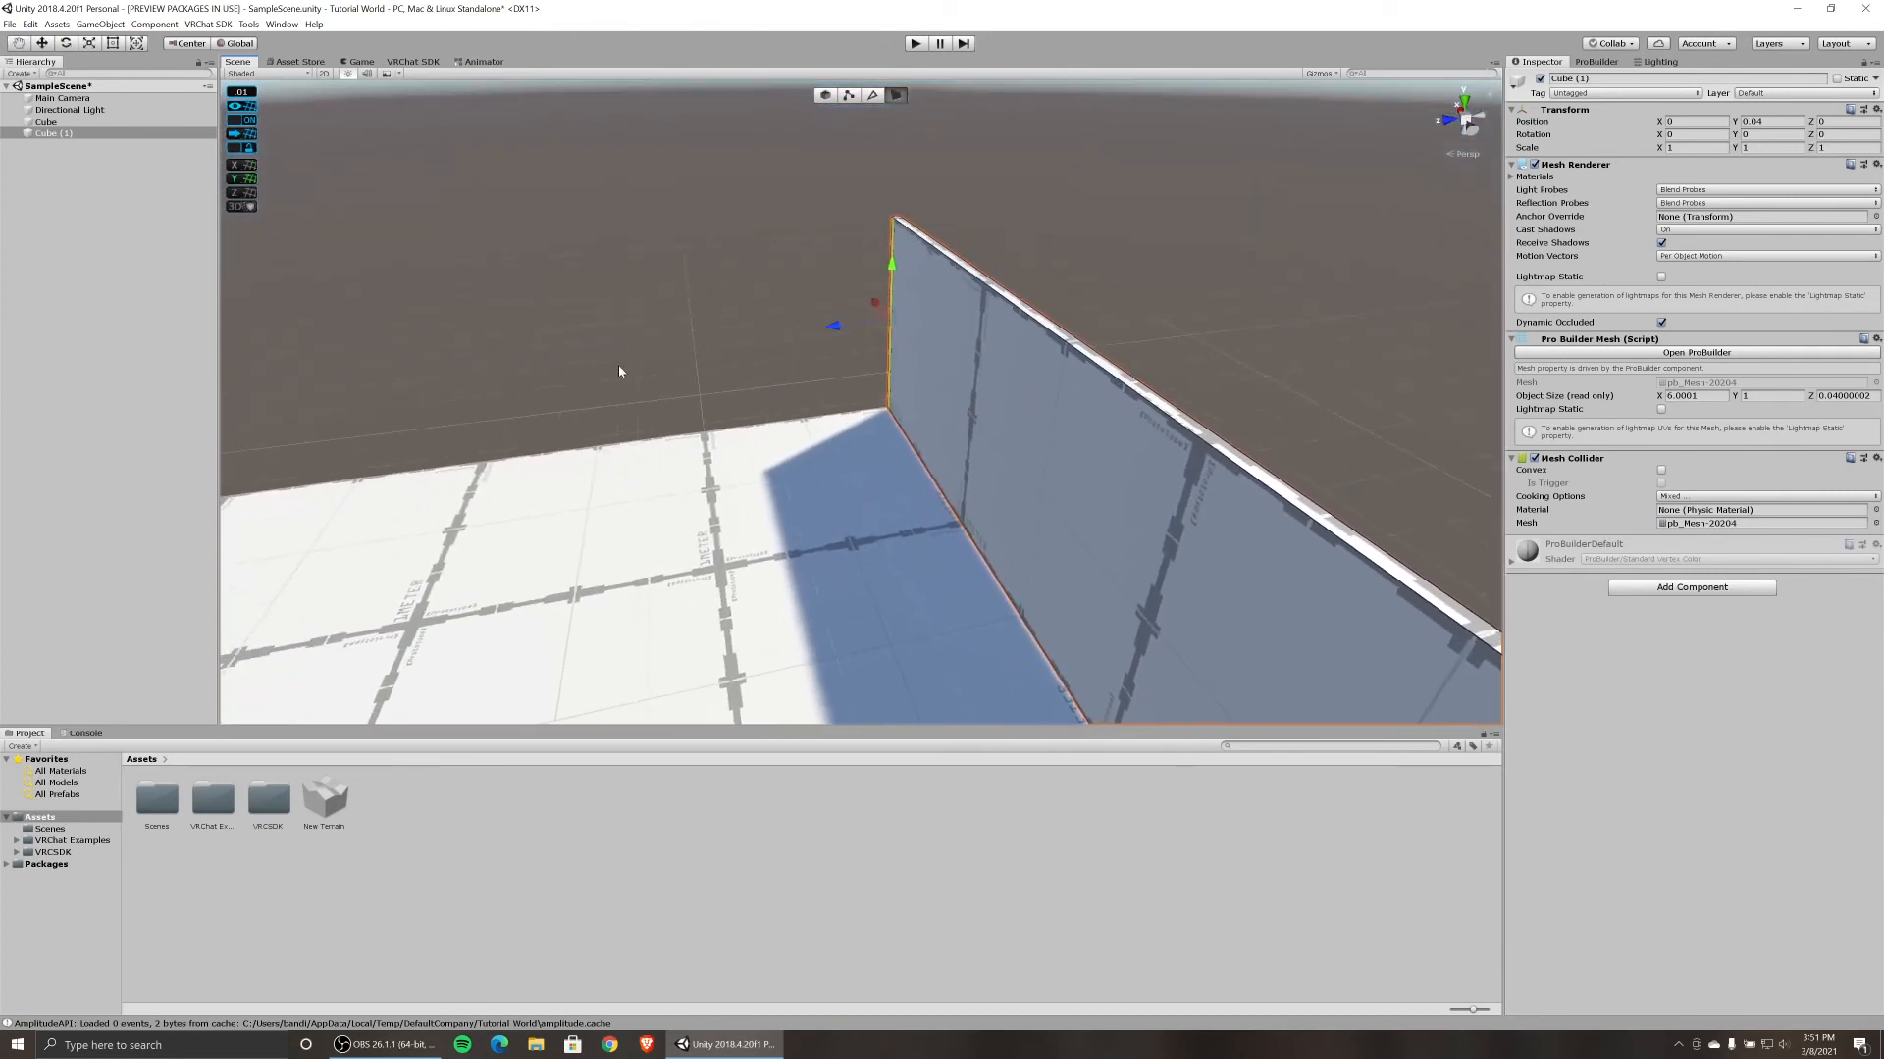
left_click_drag(836, 332, 437, 392, "shift")
Inspect the wall corner by selecting the inner faces of the long wall and the side wall in turn.
key("a")
right_click_drag(834, 471, 1093, 465)
key("s")
left_click(934, 417)
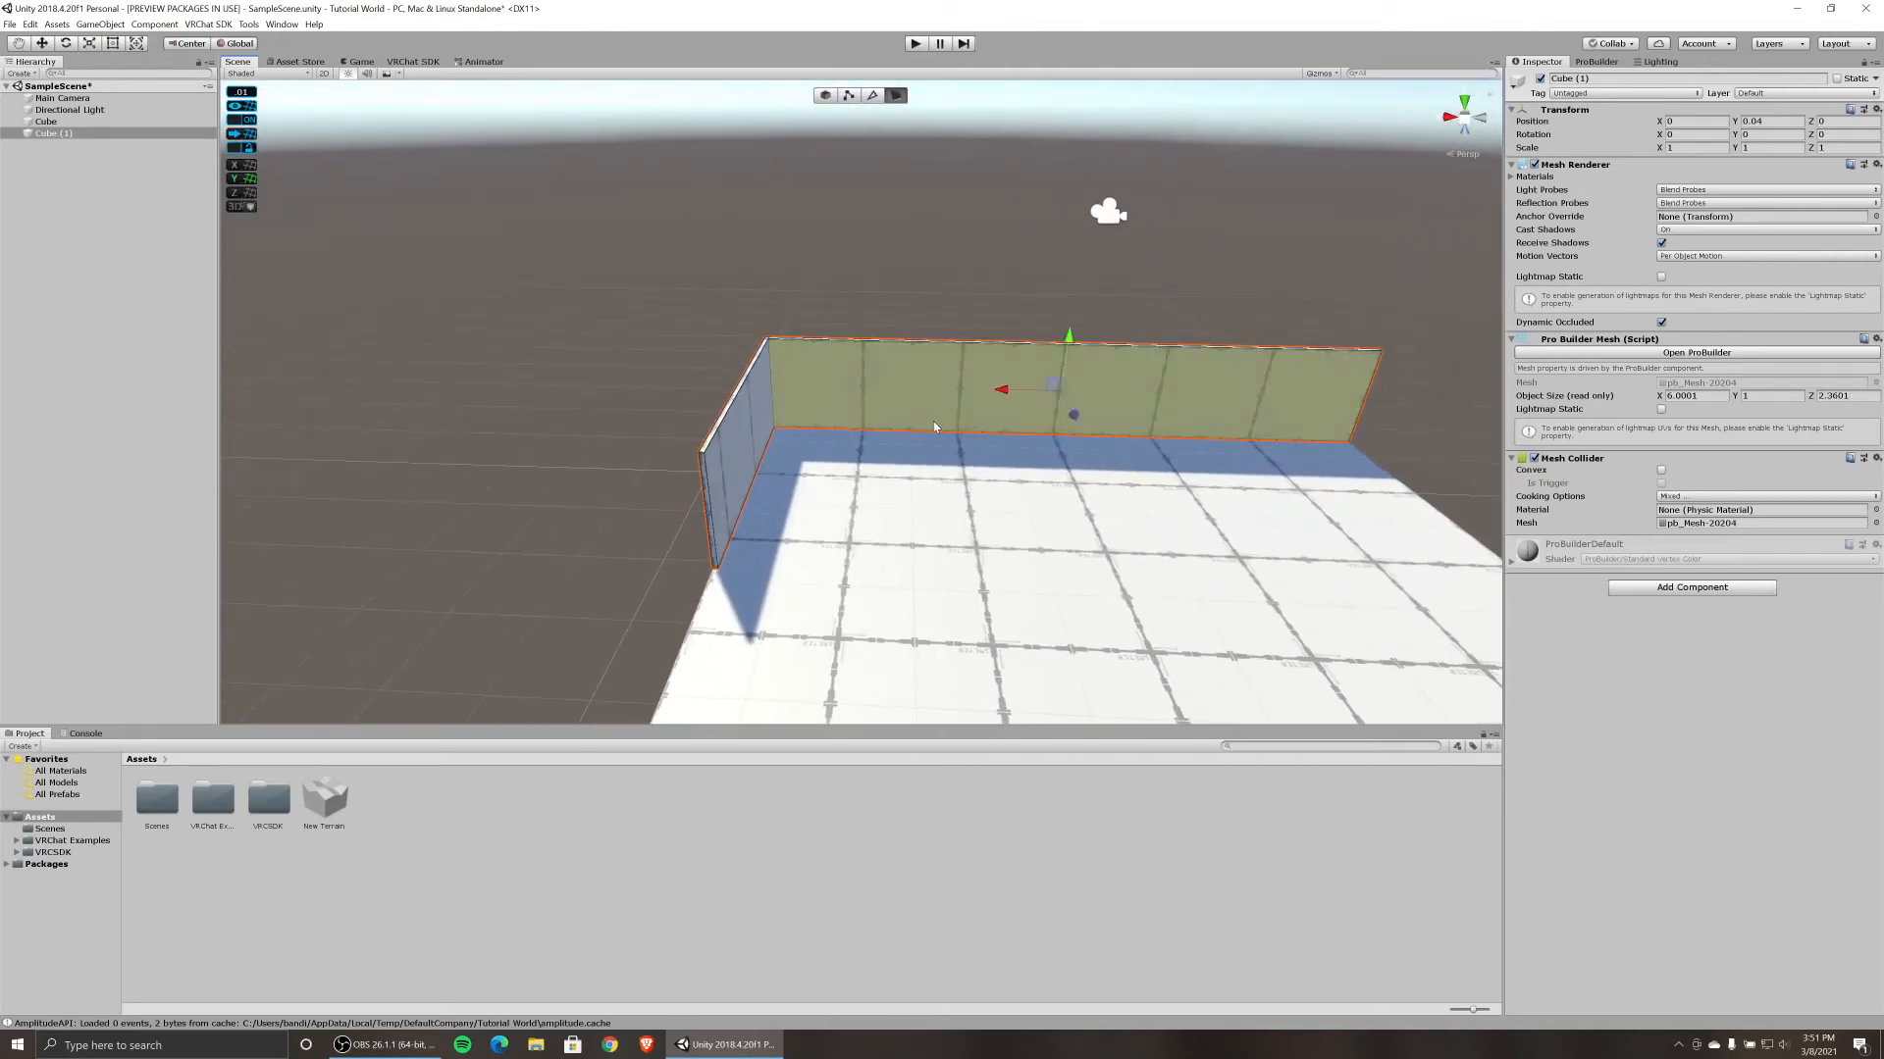
left_click(749, 434)
left_click(883, 398)
left_click(746, 461)
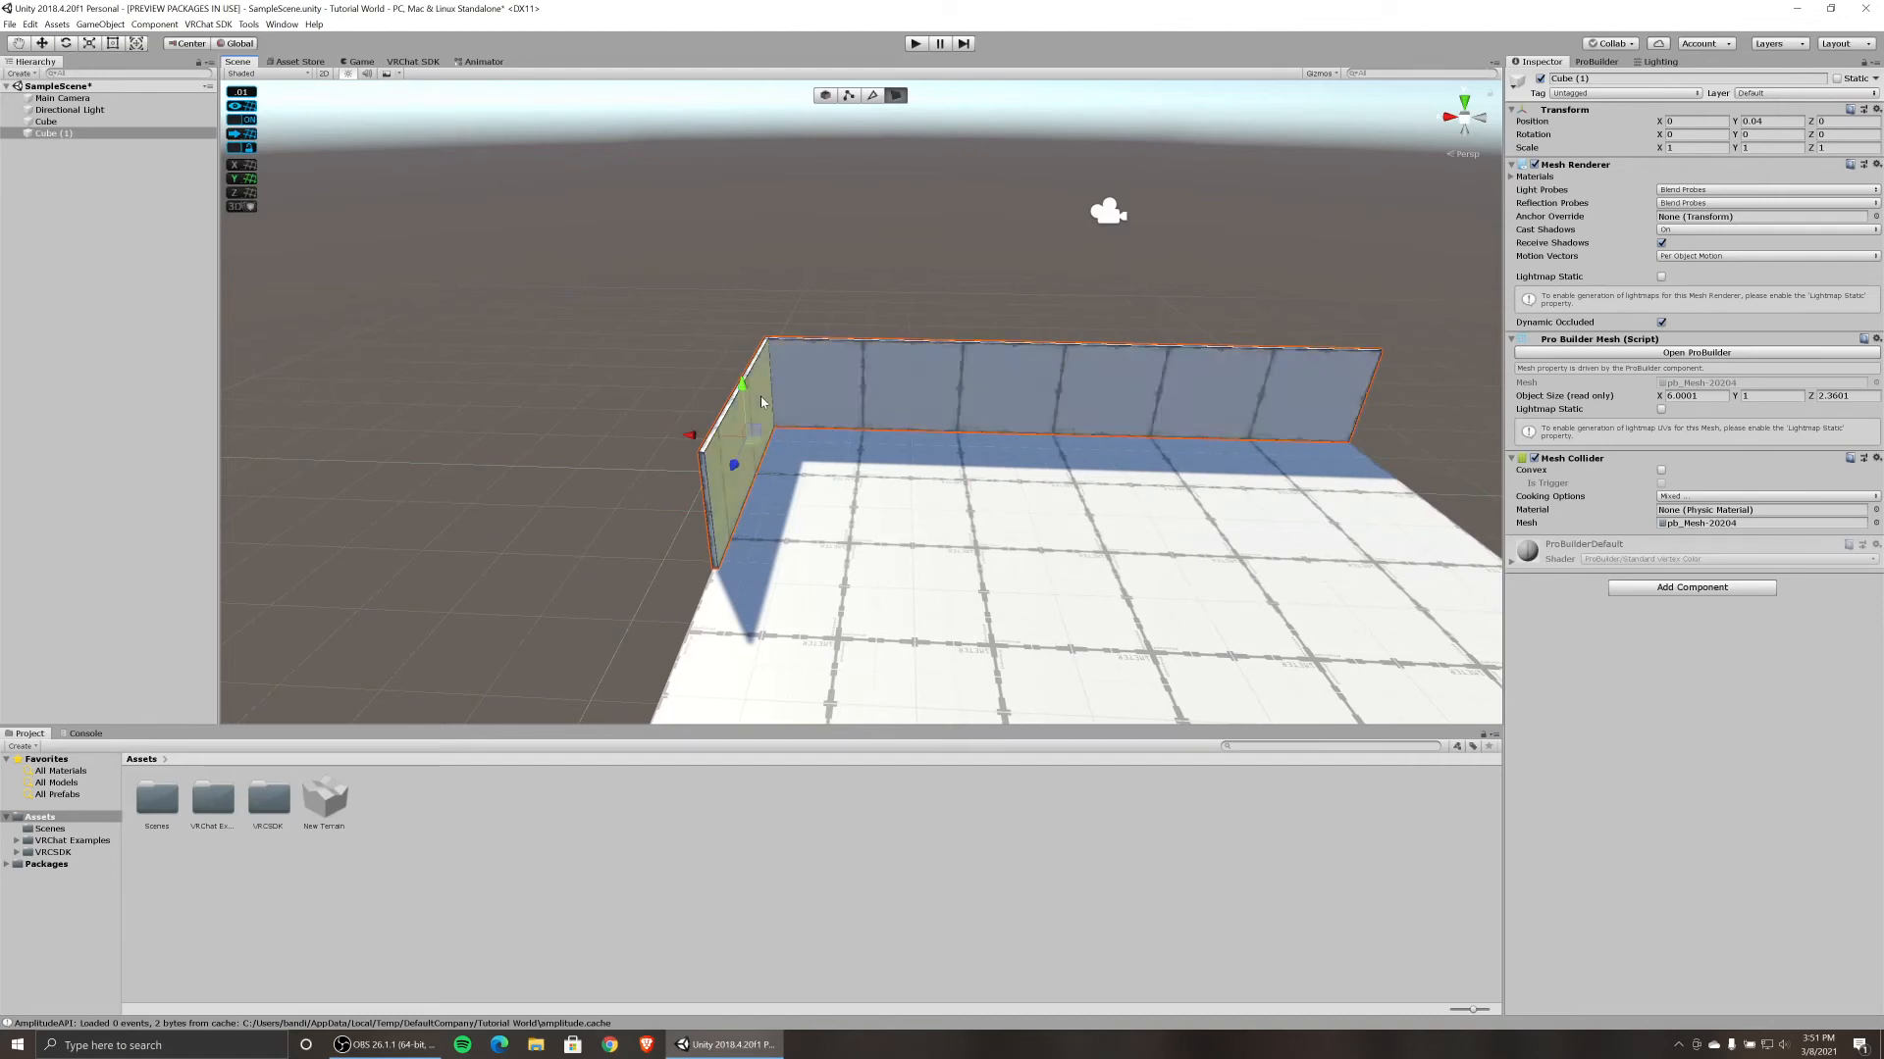
Clear the selection and bring up the ProBuilder tools.
right_click_drag(1305, 564, 1069, 544)
left_click(536, 535)
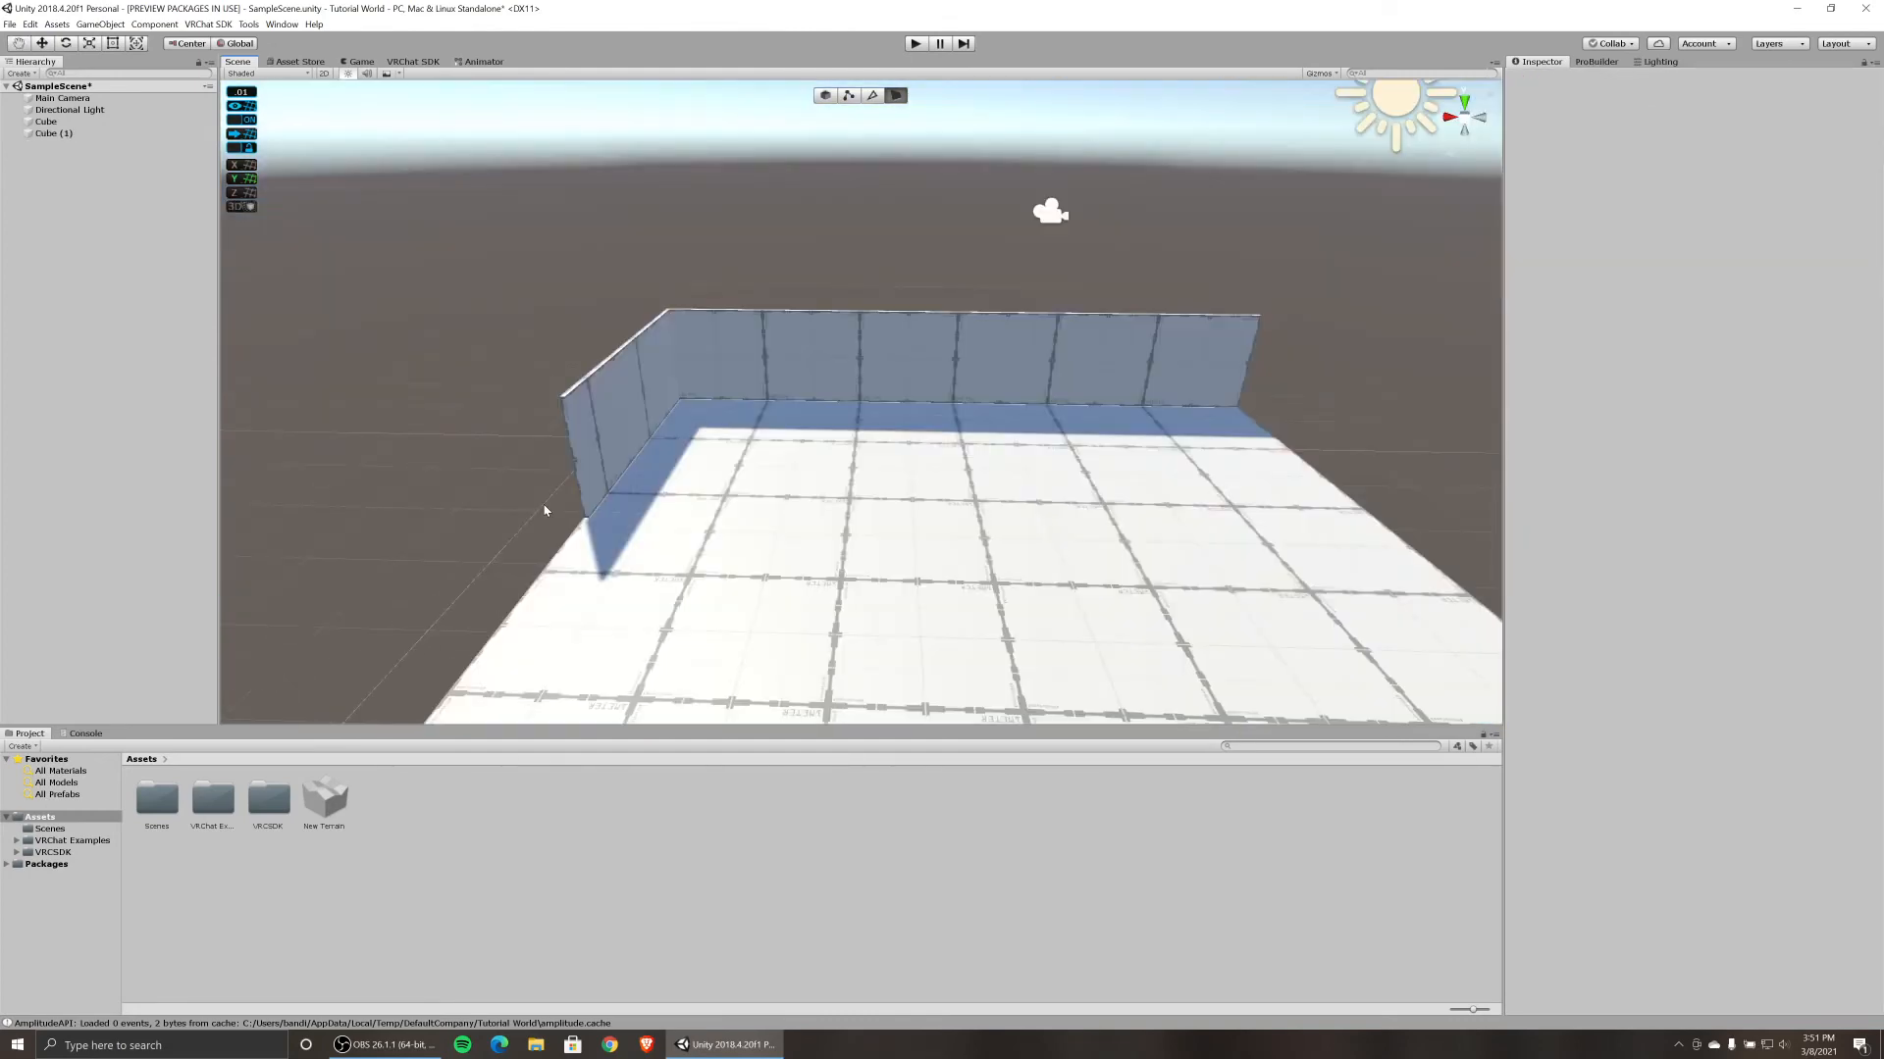
left_click(1599, 62)
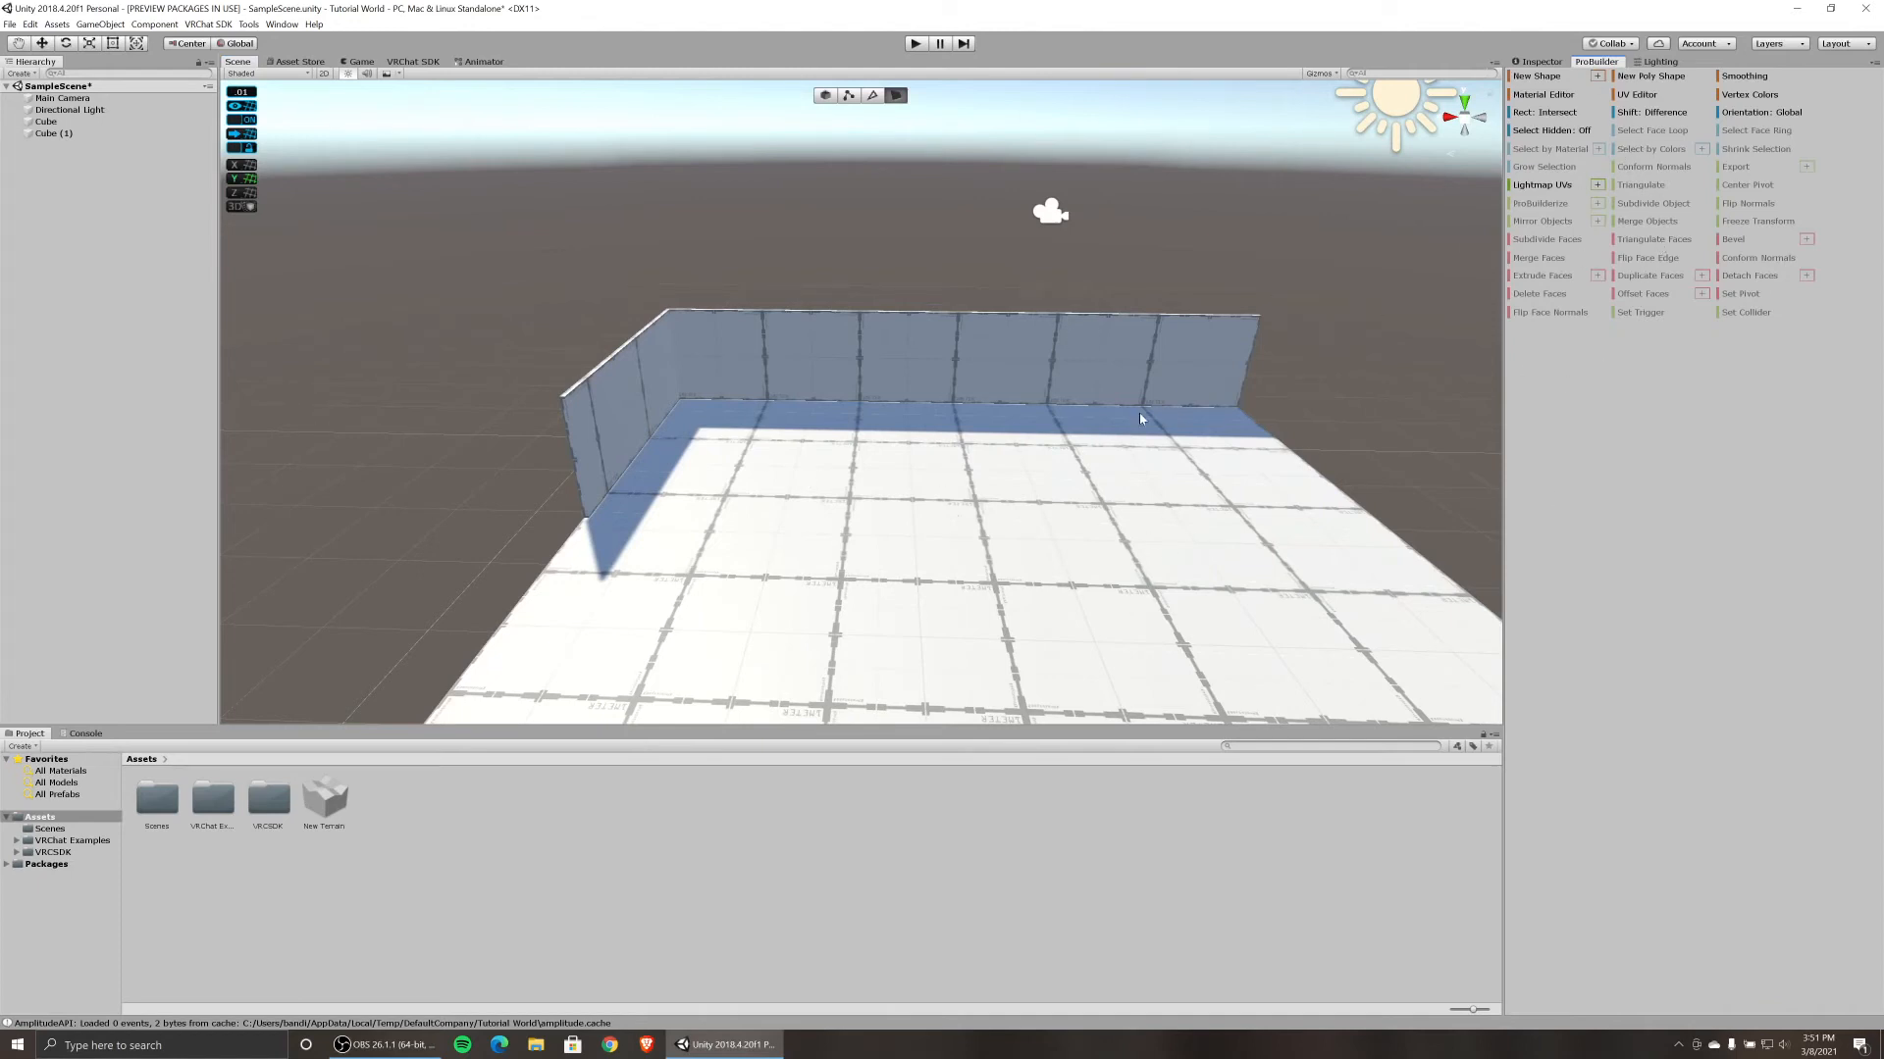
Preview the stair, door, pipe, cone and arch presets of the ProBuilder Shape Tool in the scene.
left_click(1598, 76)
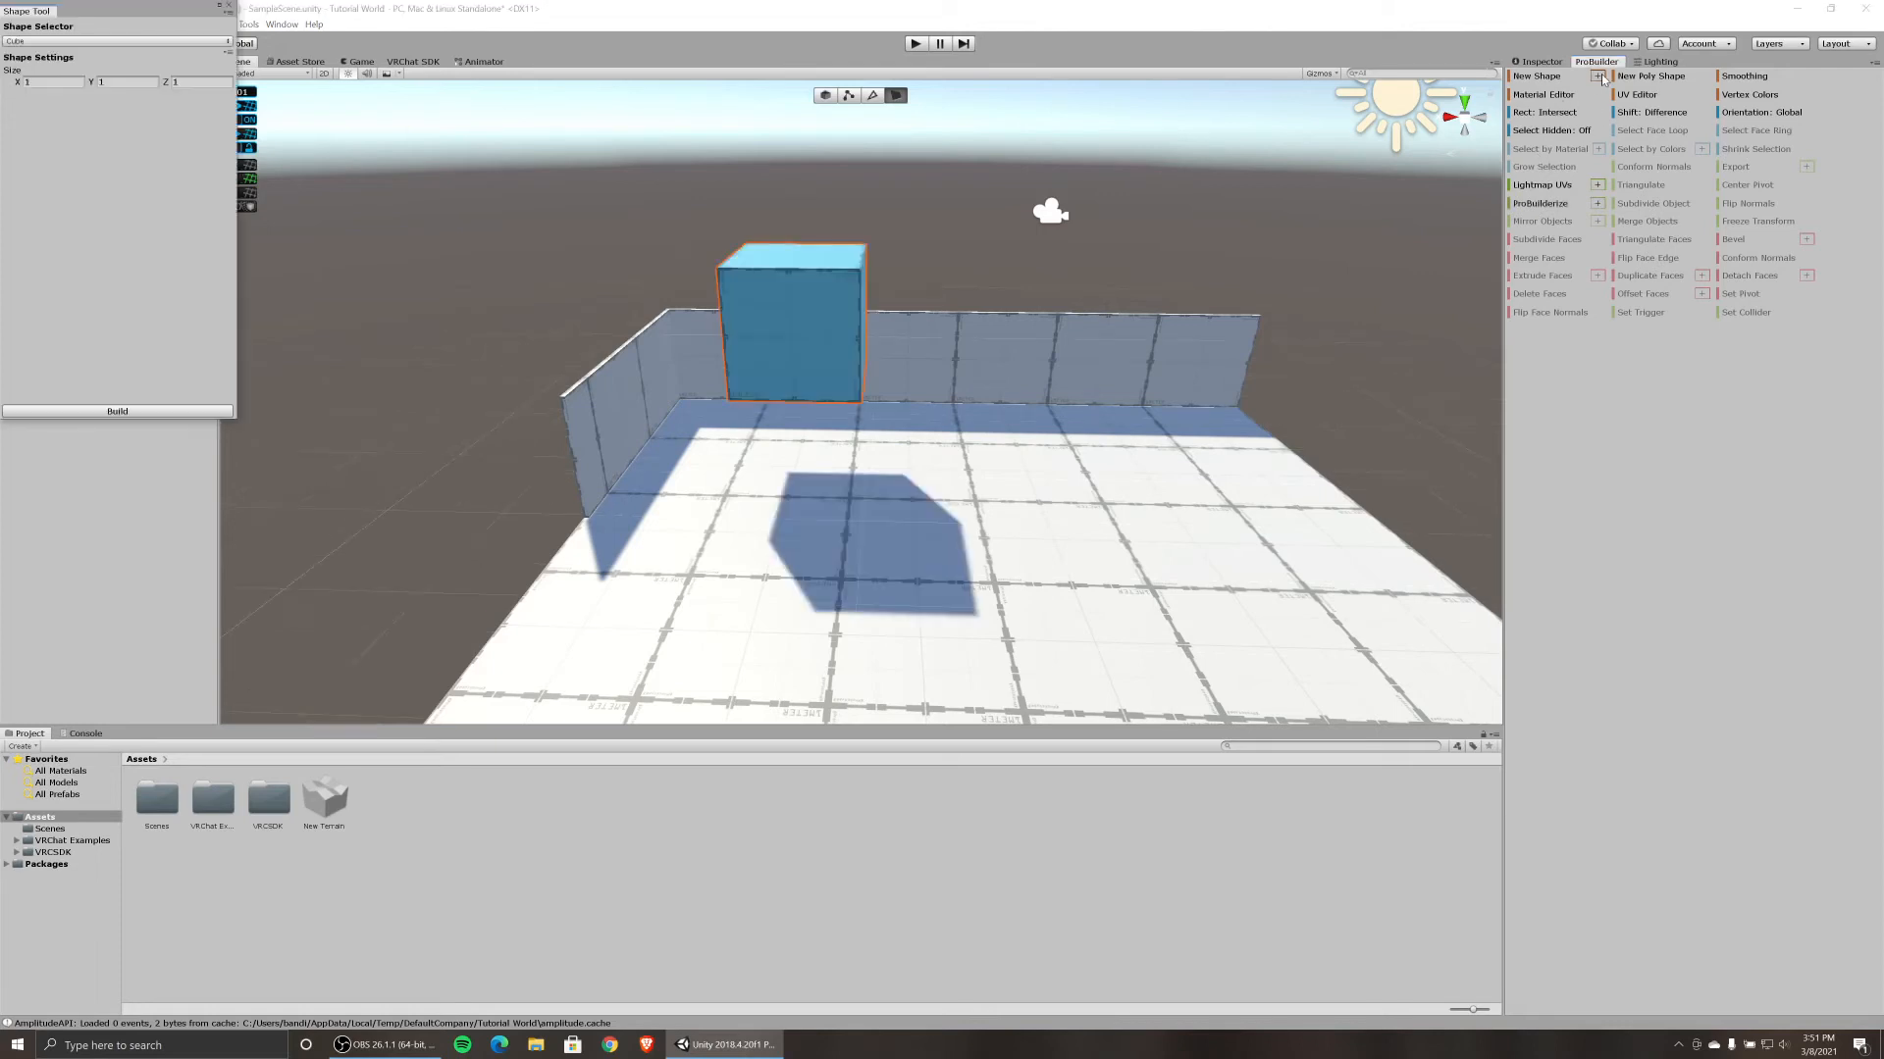
left_click(208, 42)
left_click(54, 102)
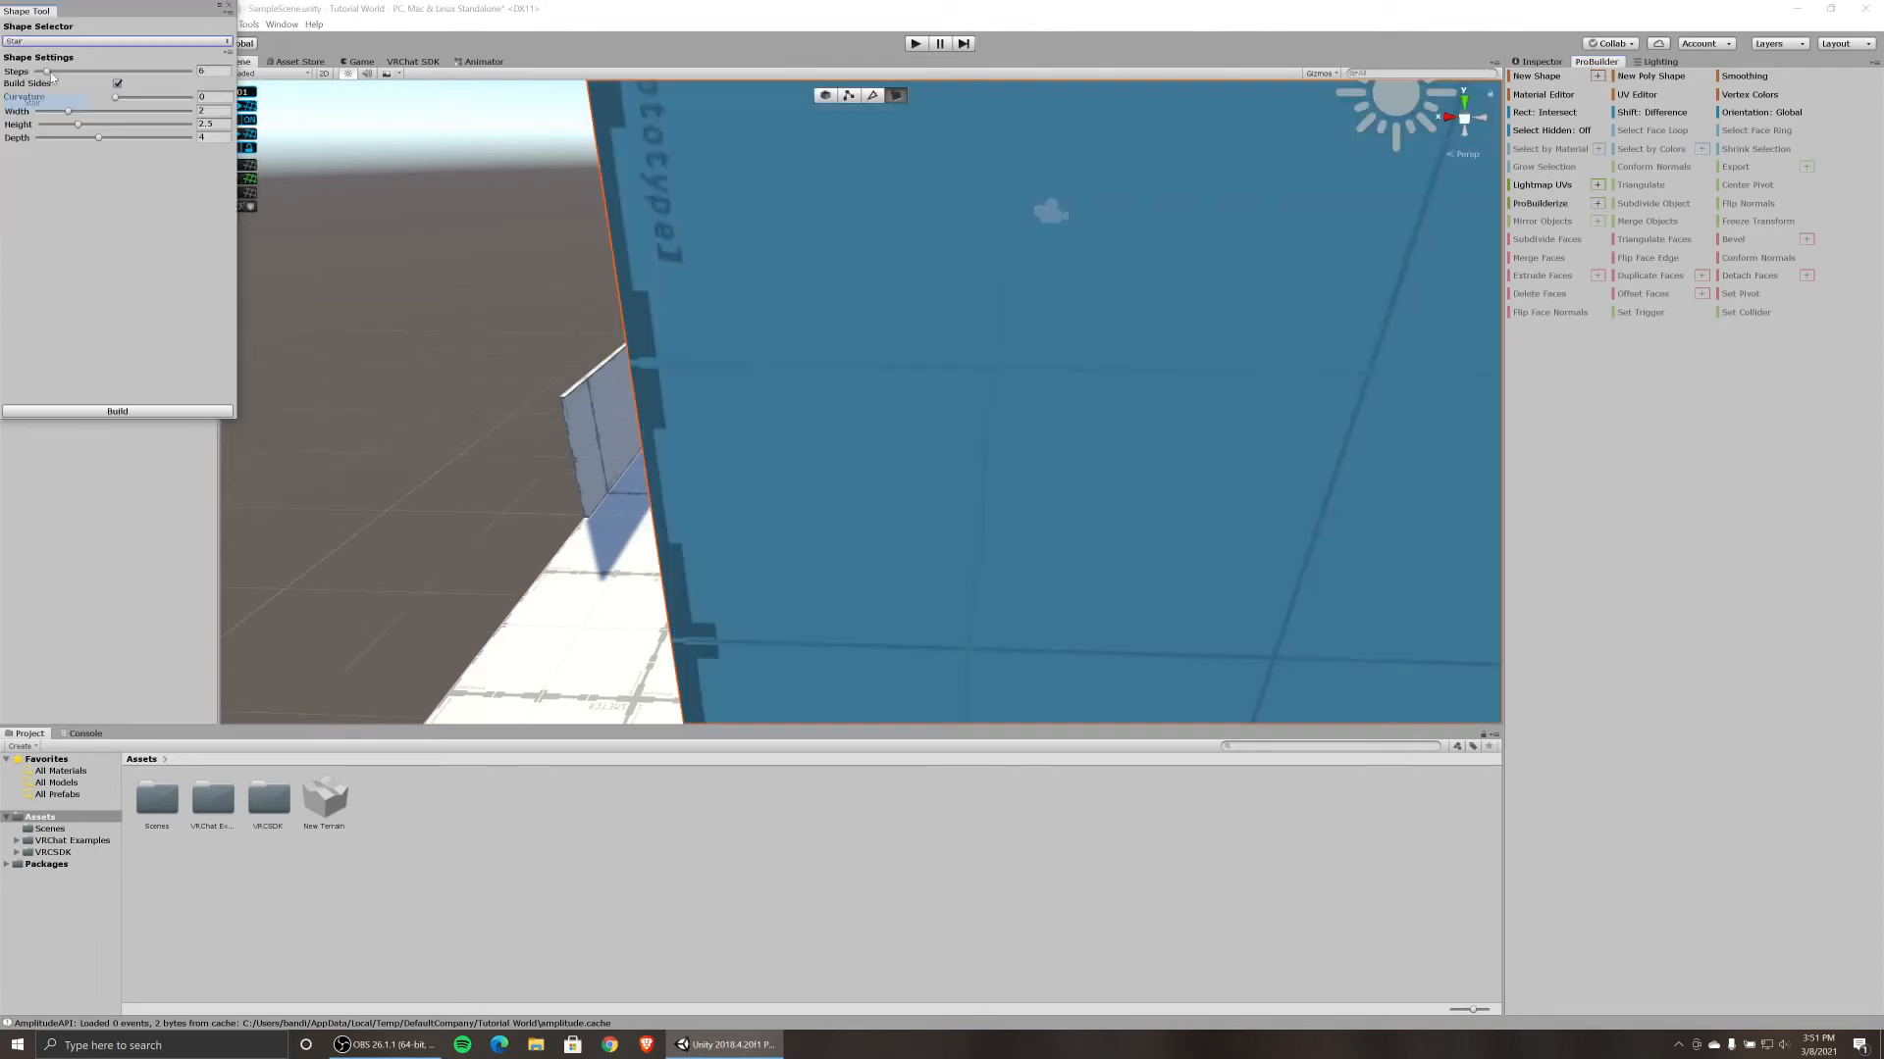
left_click(50, 41)
left_click(60, 137)
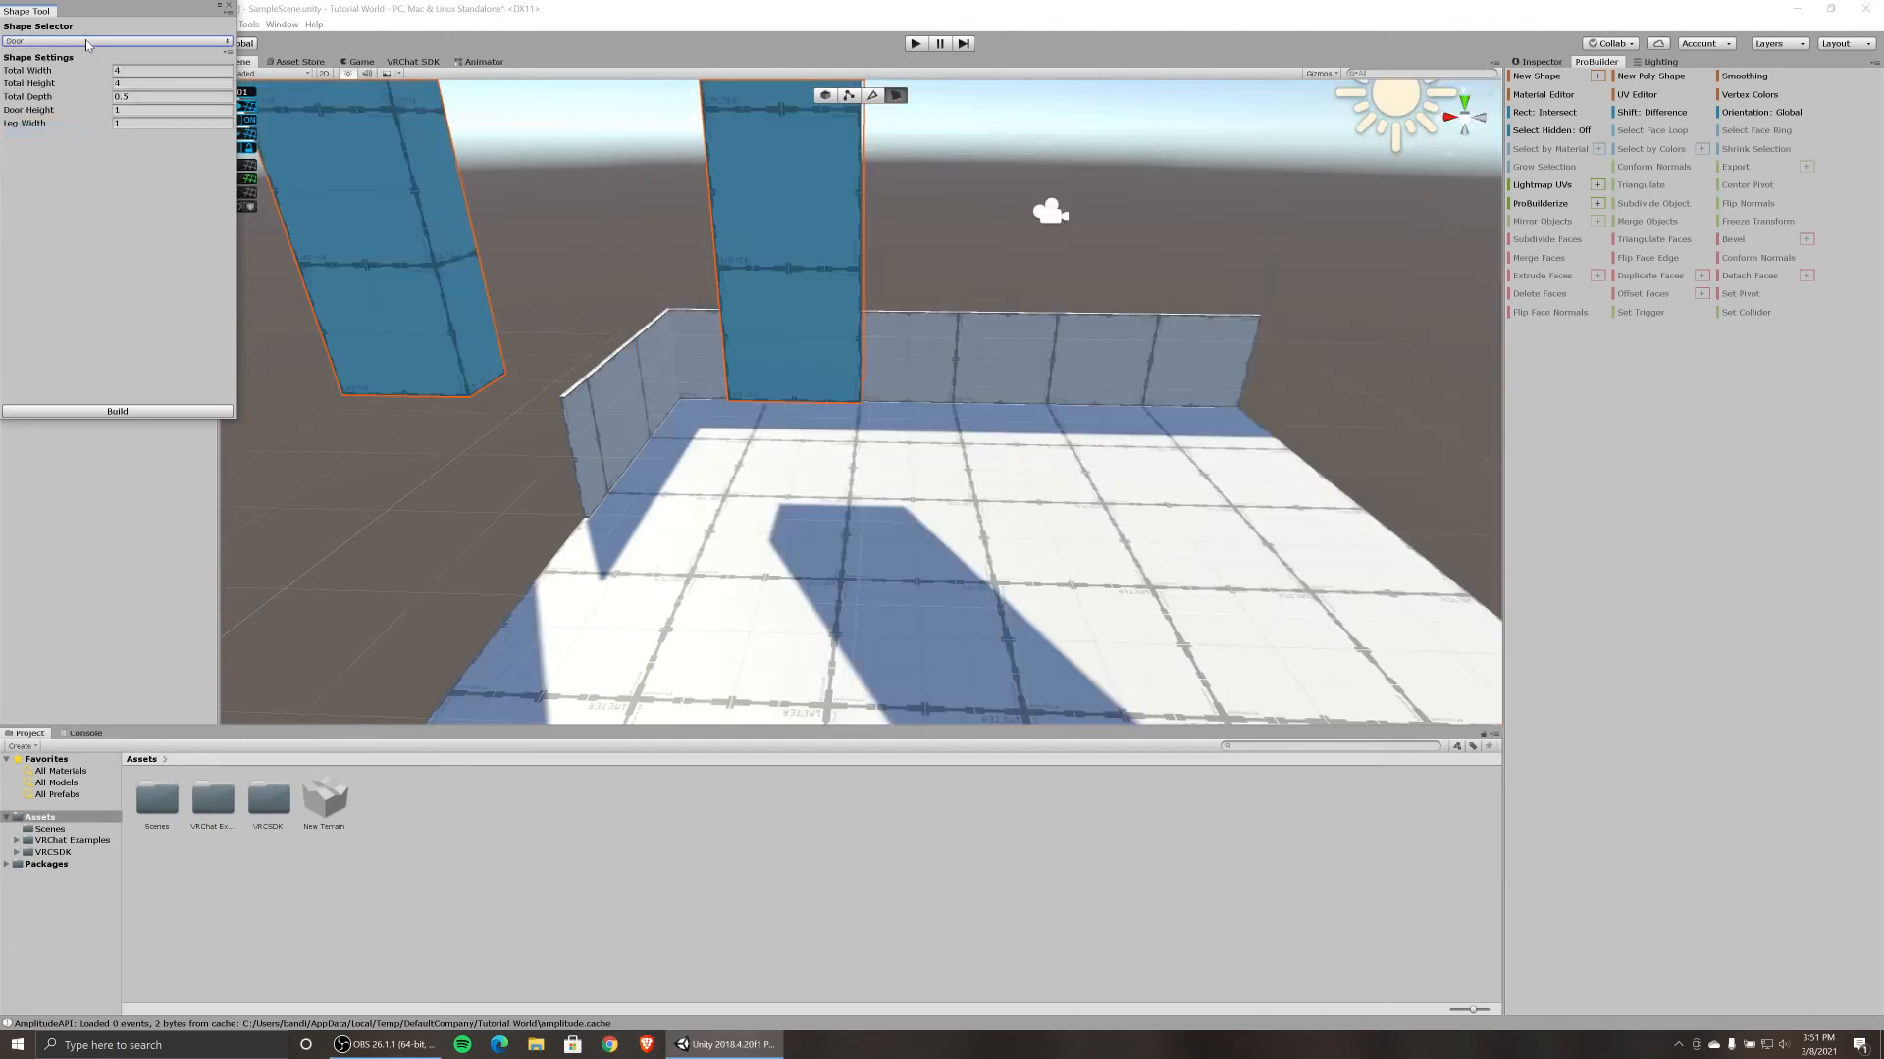
left_click(85, 42)
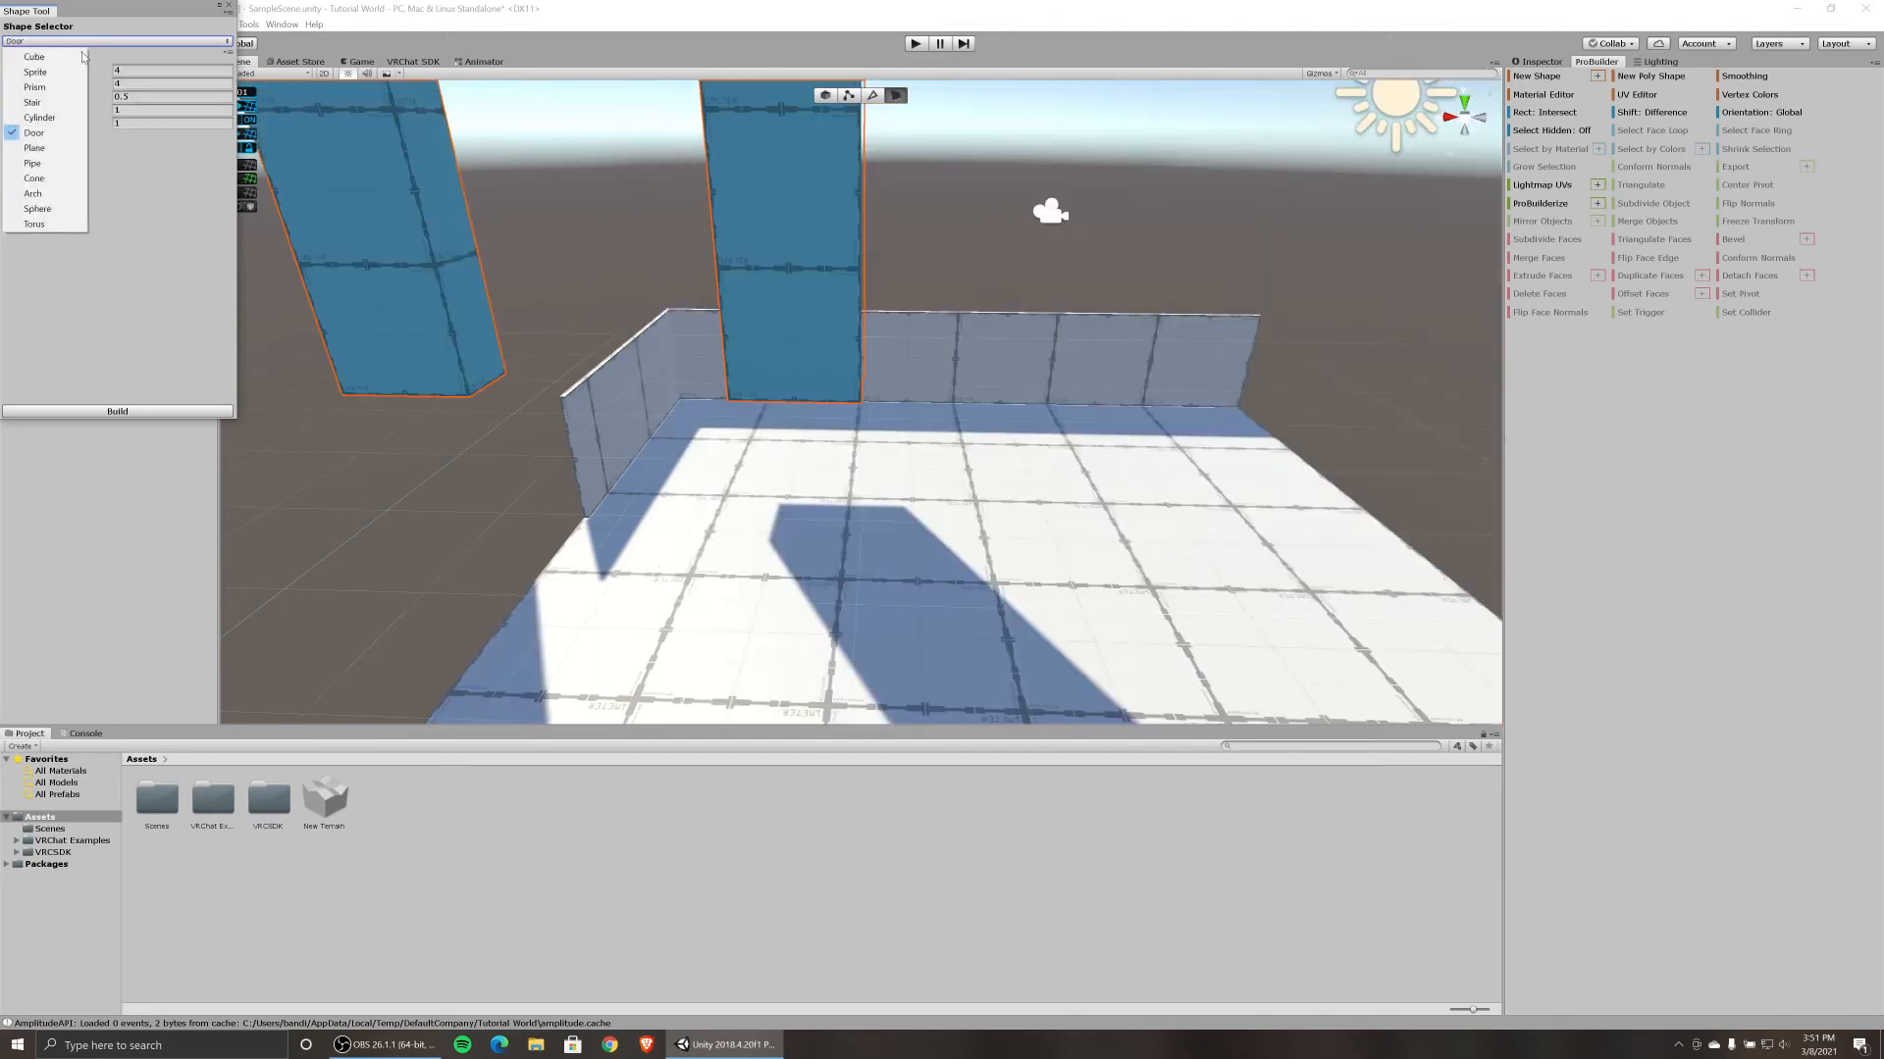
left_click(49, 165)
left_click(74, 42)
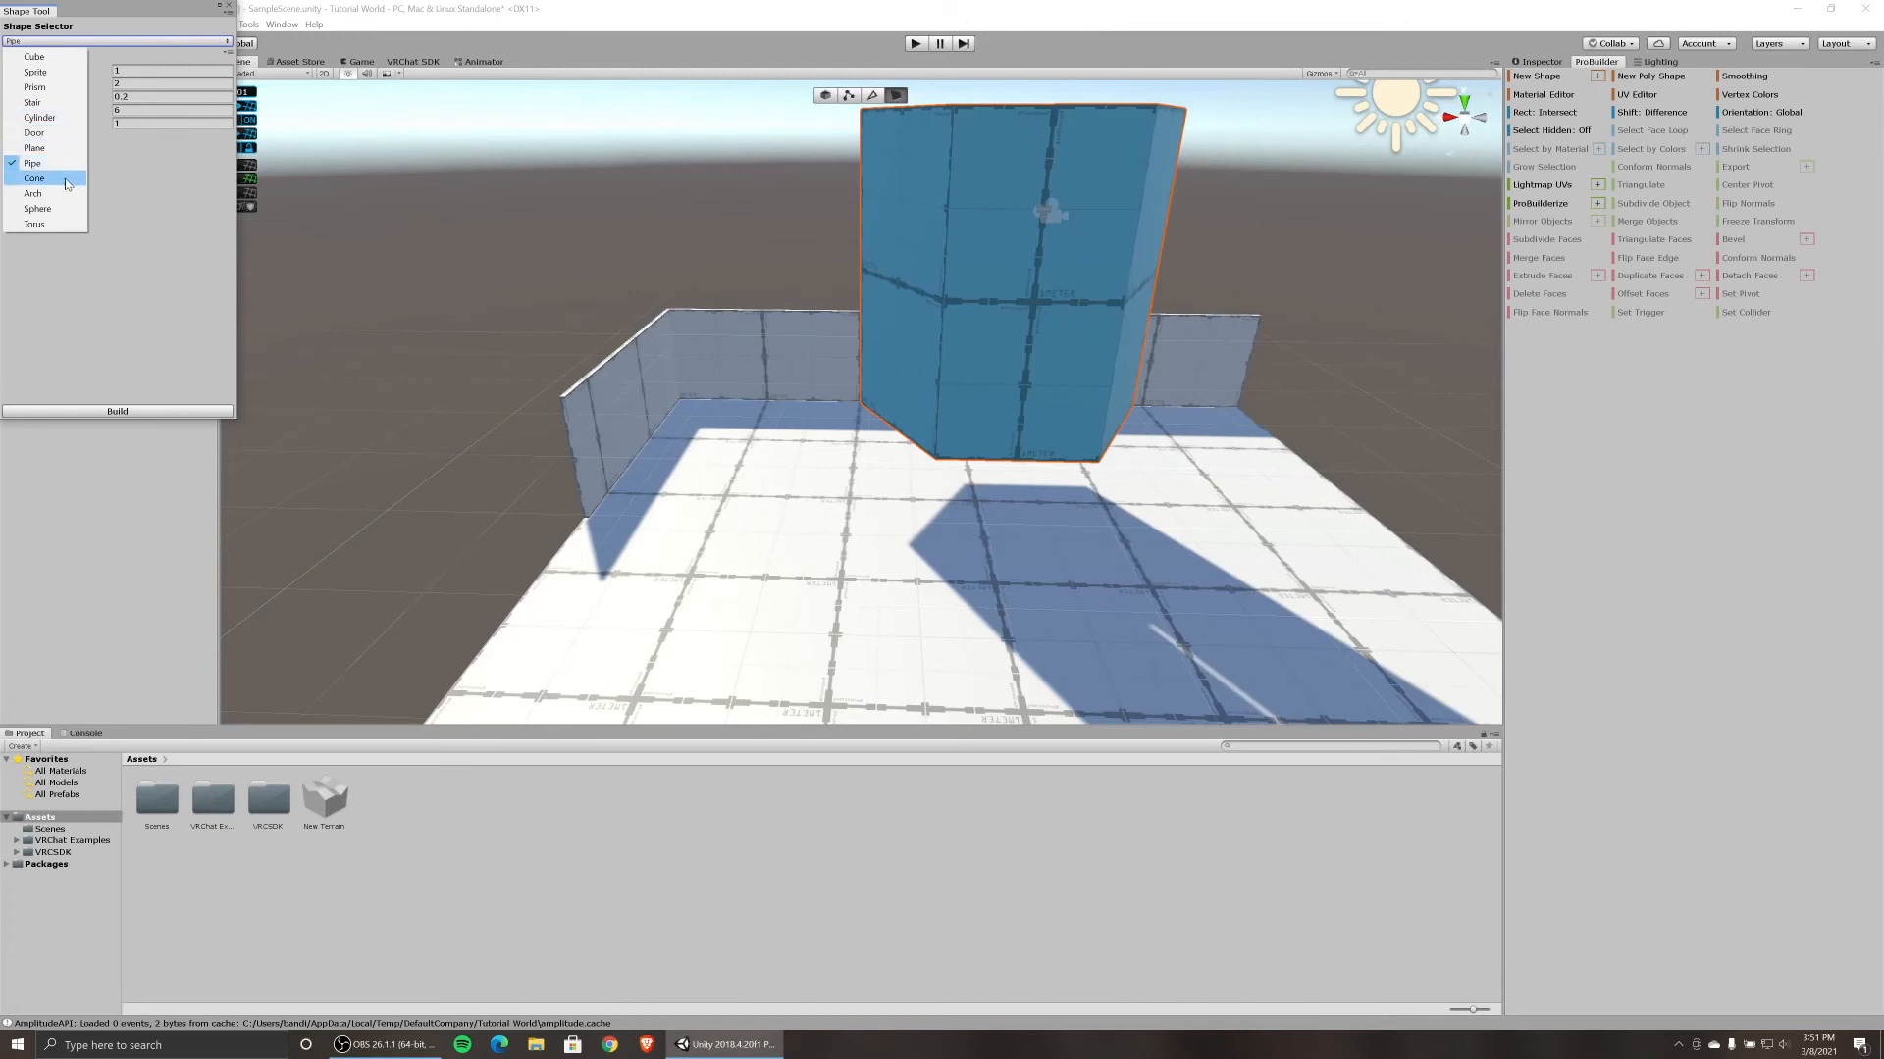
left_click(68, 181)
left_click(116, 41)
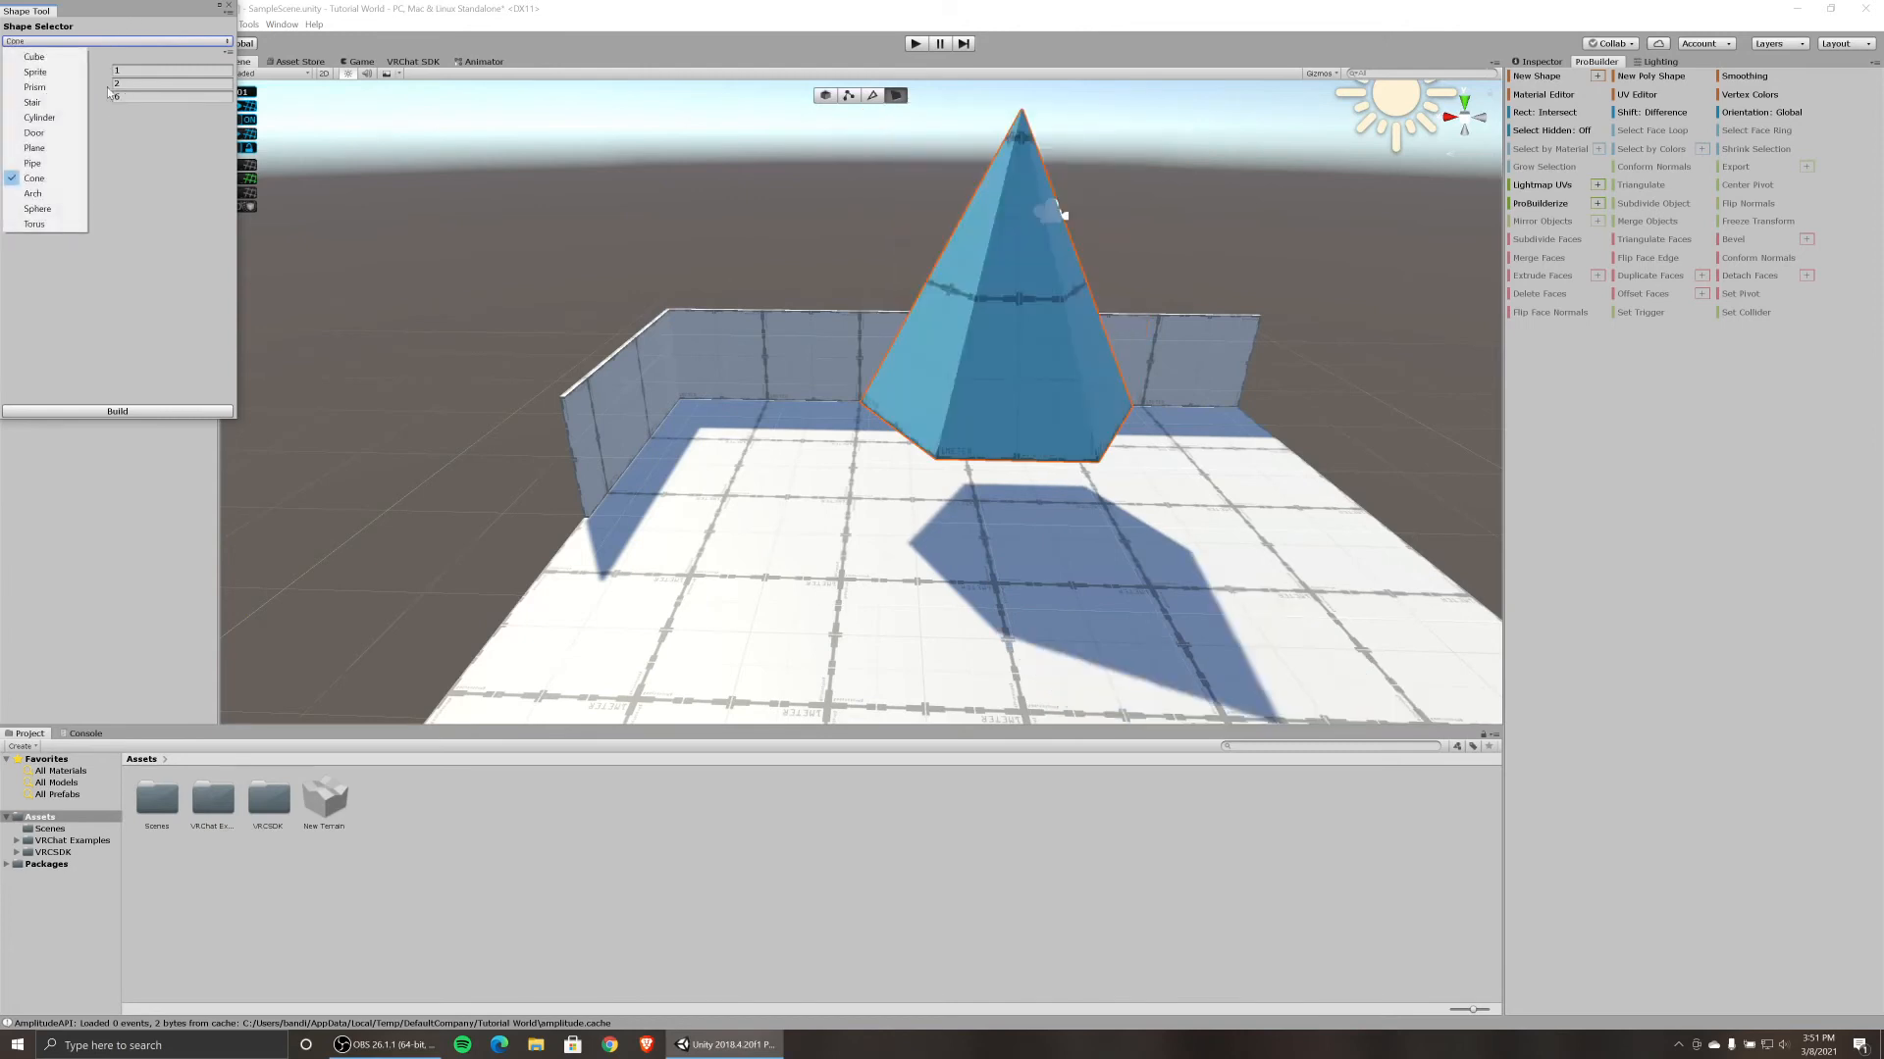
left_click(71, 208)
key("f")
left_click_drag(1024, 307, 917, 320, "alt")
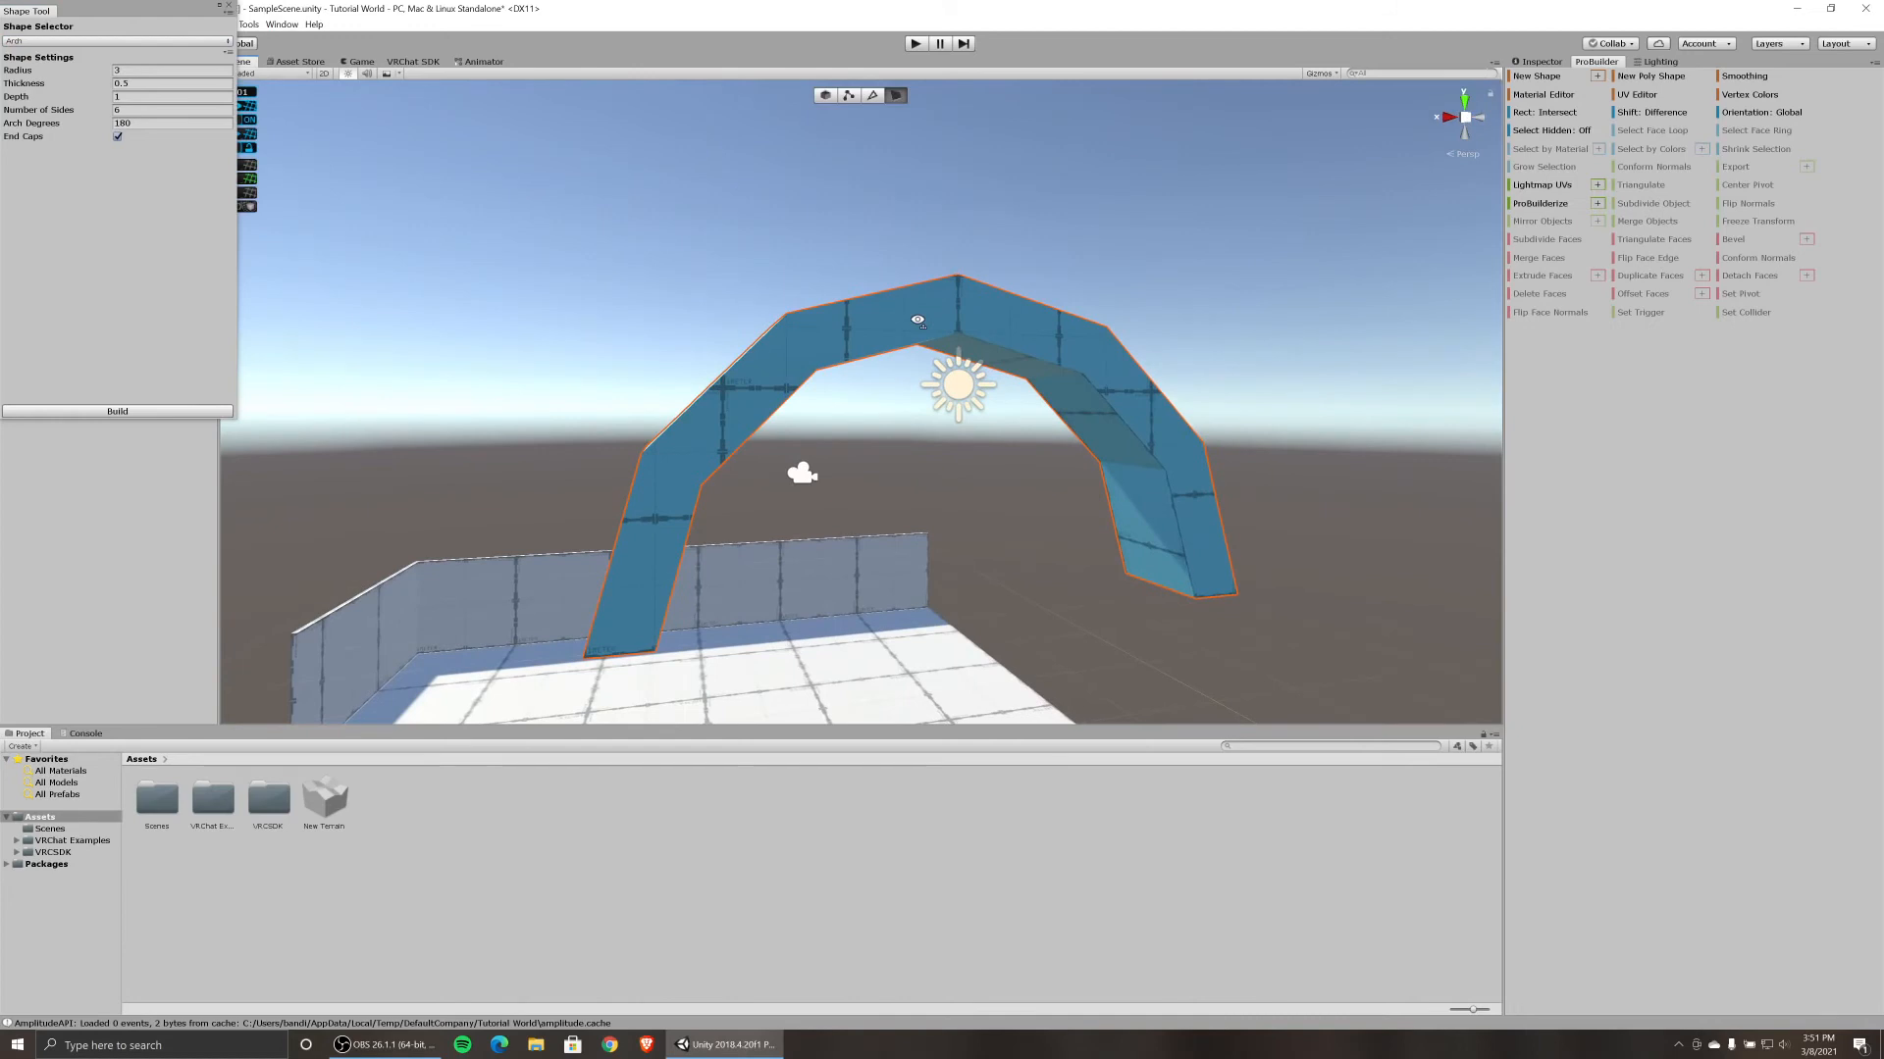
Preview the stair shape from the side, try its width setting, and close the Shape Tool without building it.
left_click(110, 43)
left_click(60, 102)
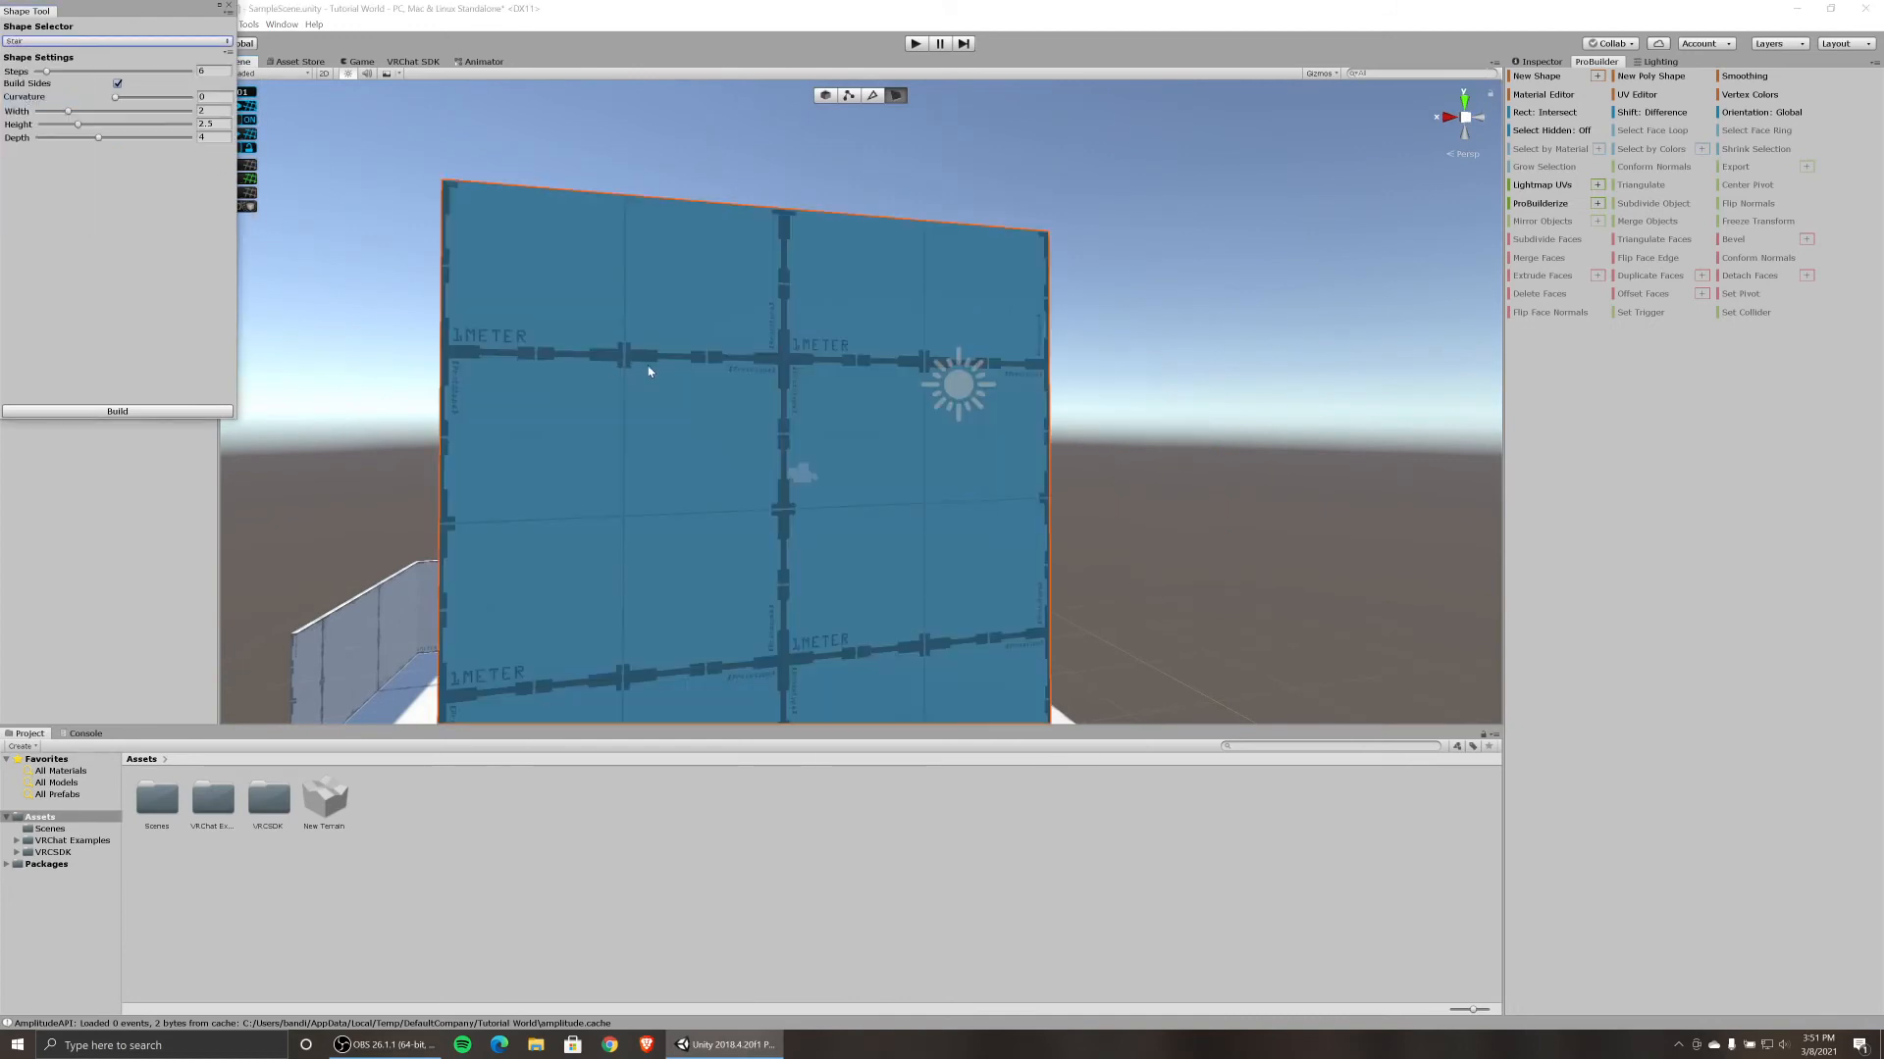
right_click_drag(652, 371, 1133, 439)
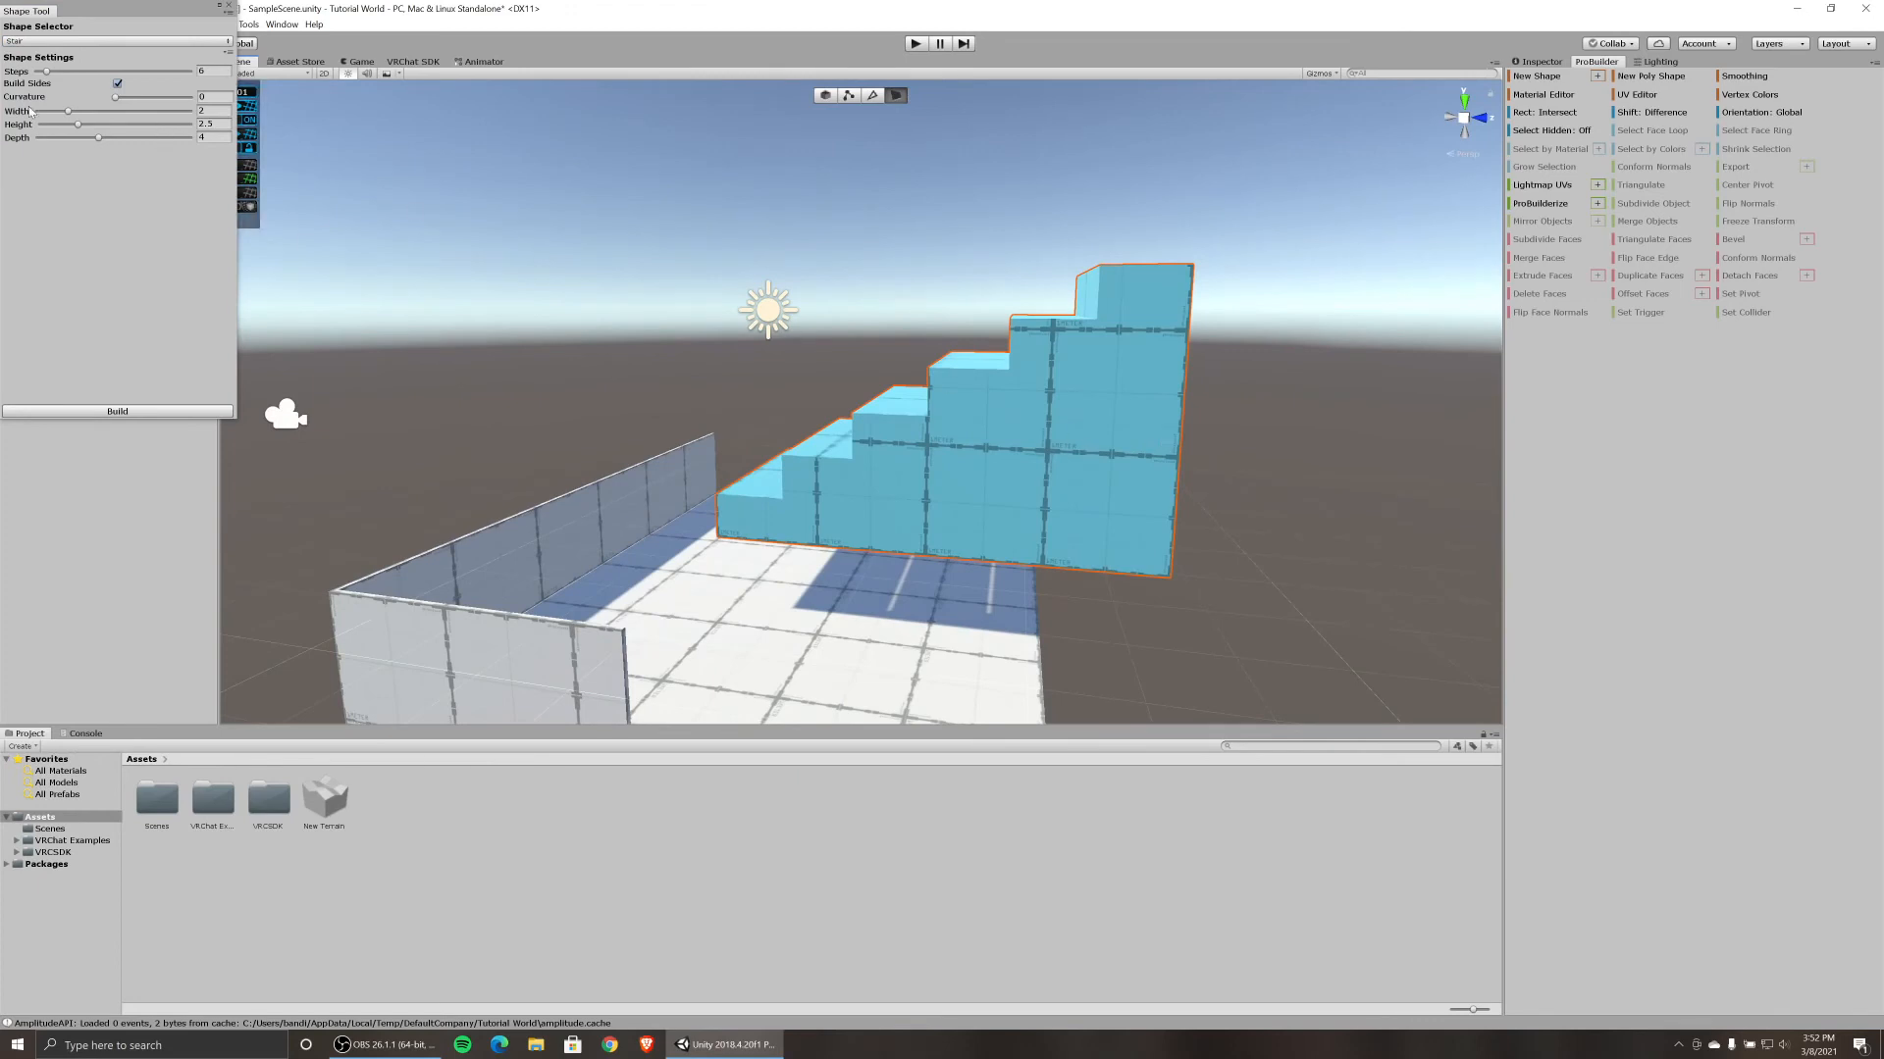
mouse_move(66, 110)
left_mouse_down()
mouse_move(50, 111)
mouse_move(104, 136)
mouse_move(79, 135)
left_mouse_up()
left_click(229, 5)
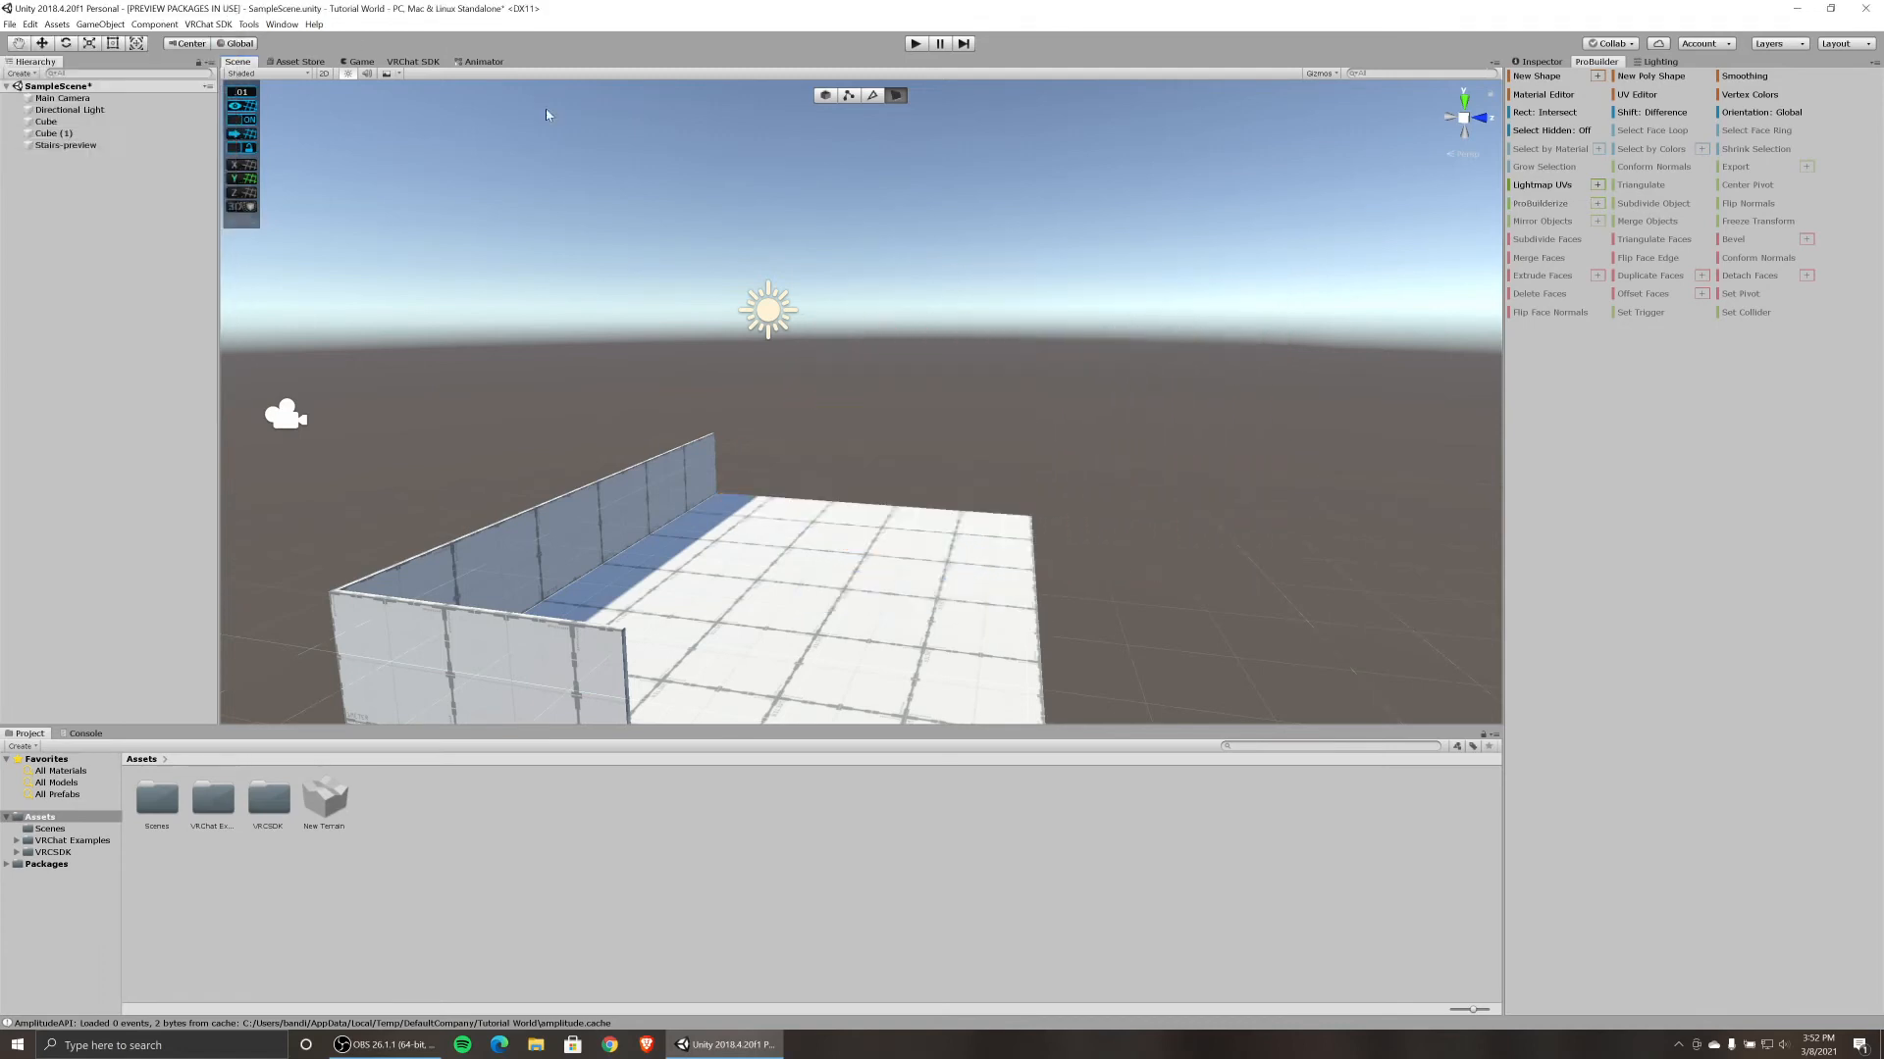
left_click_drag(1106, 346, 919, 344, "alt")
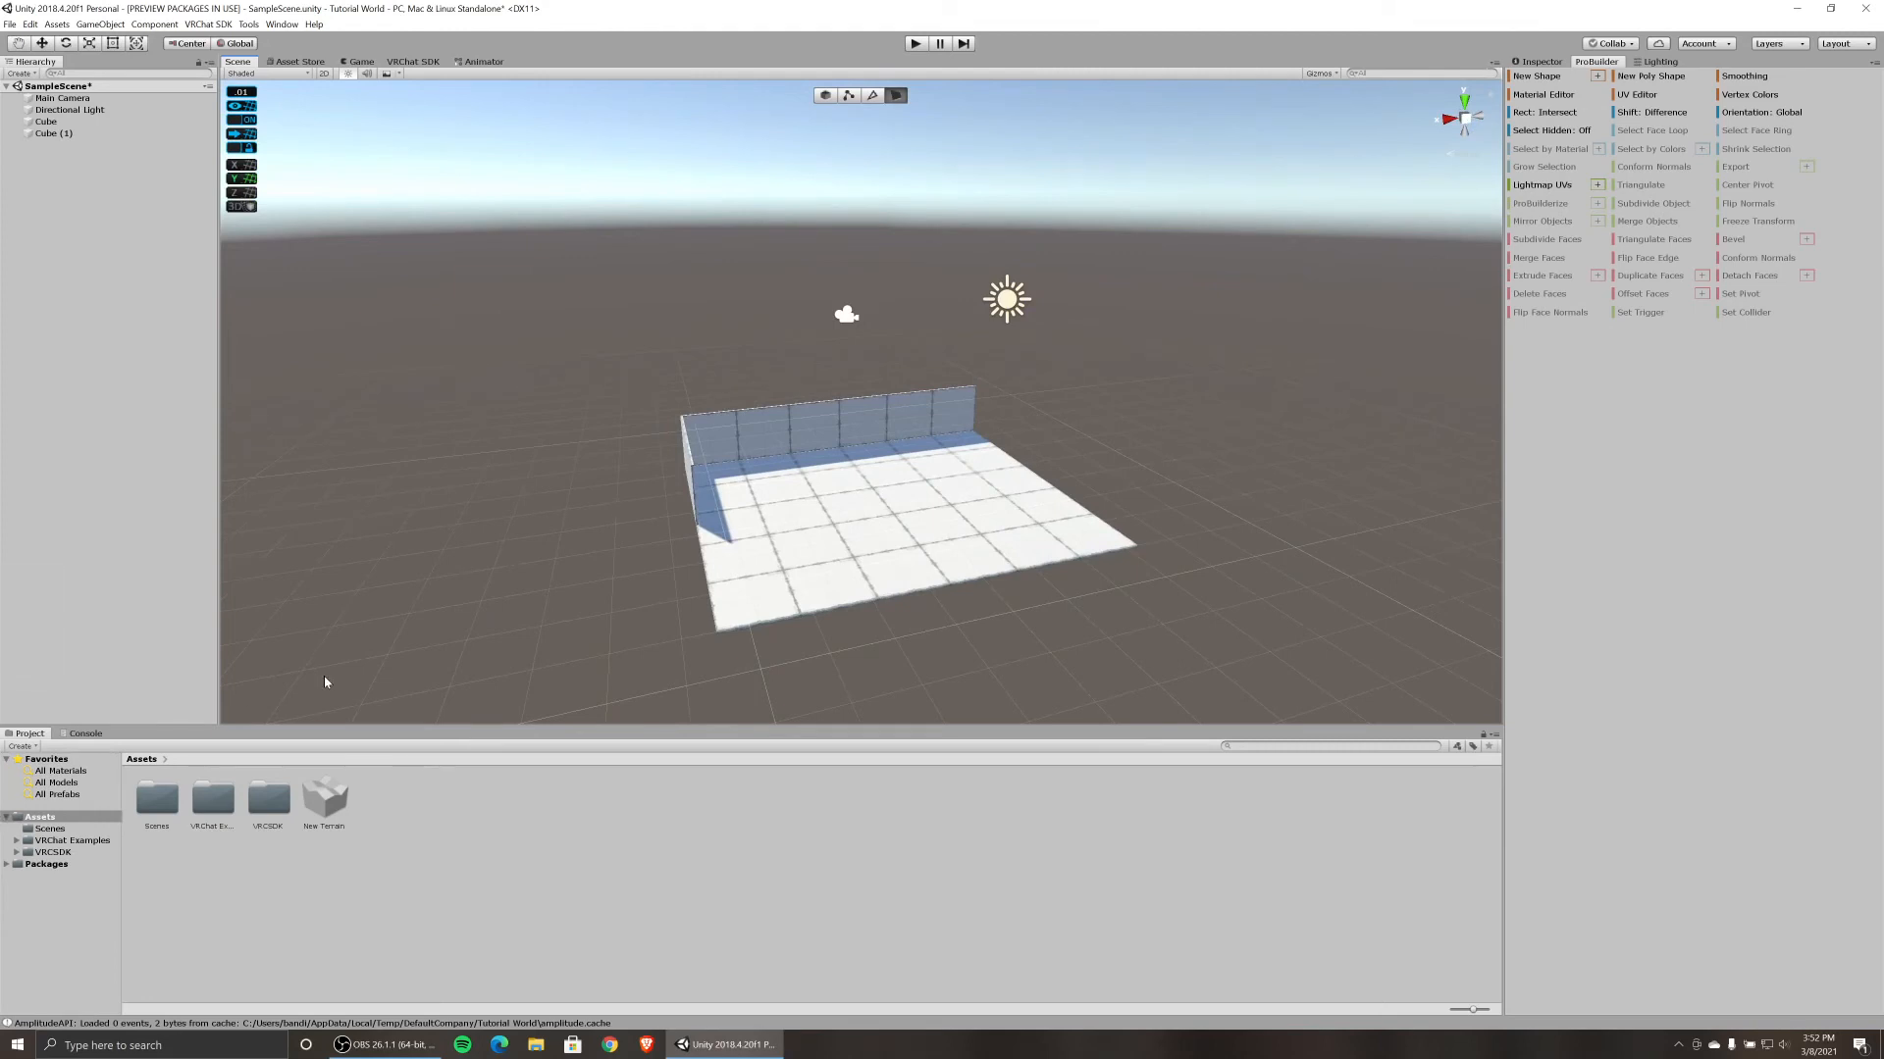
Open the Prefabs2 folder of the VRChat Examples assets and look over the VRCMirror and VRCChair prefabs.
left_click(16, 852)
left_click(17, 841)
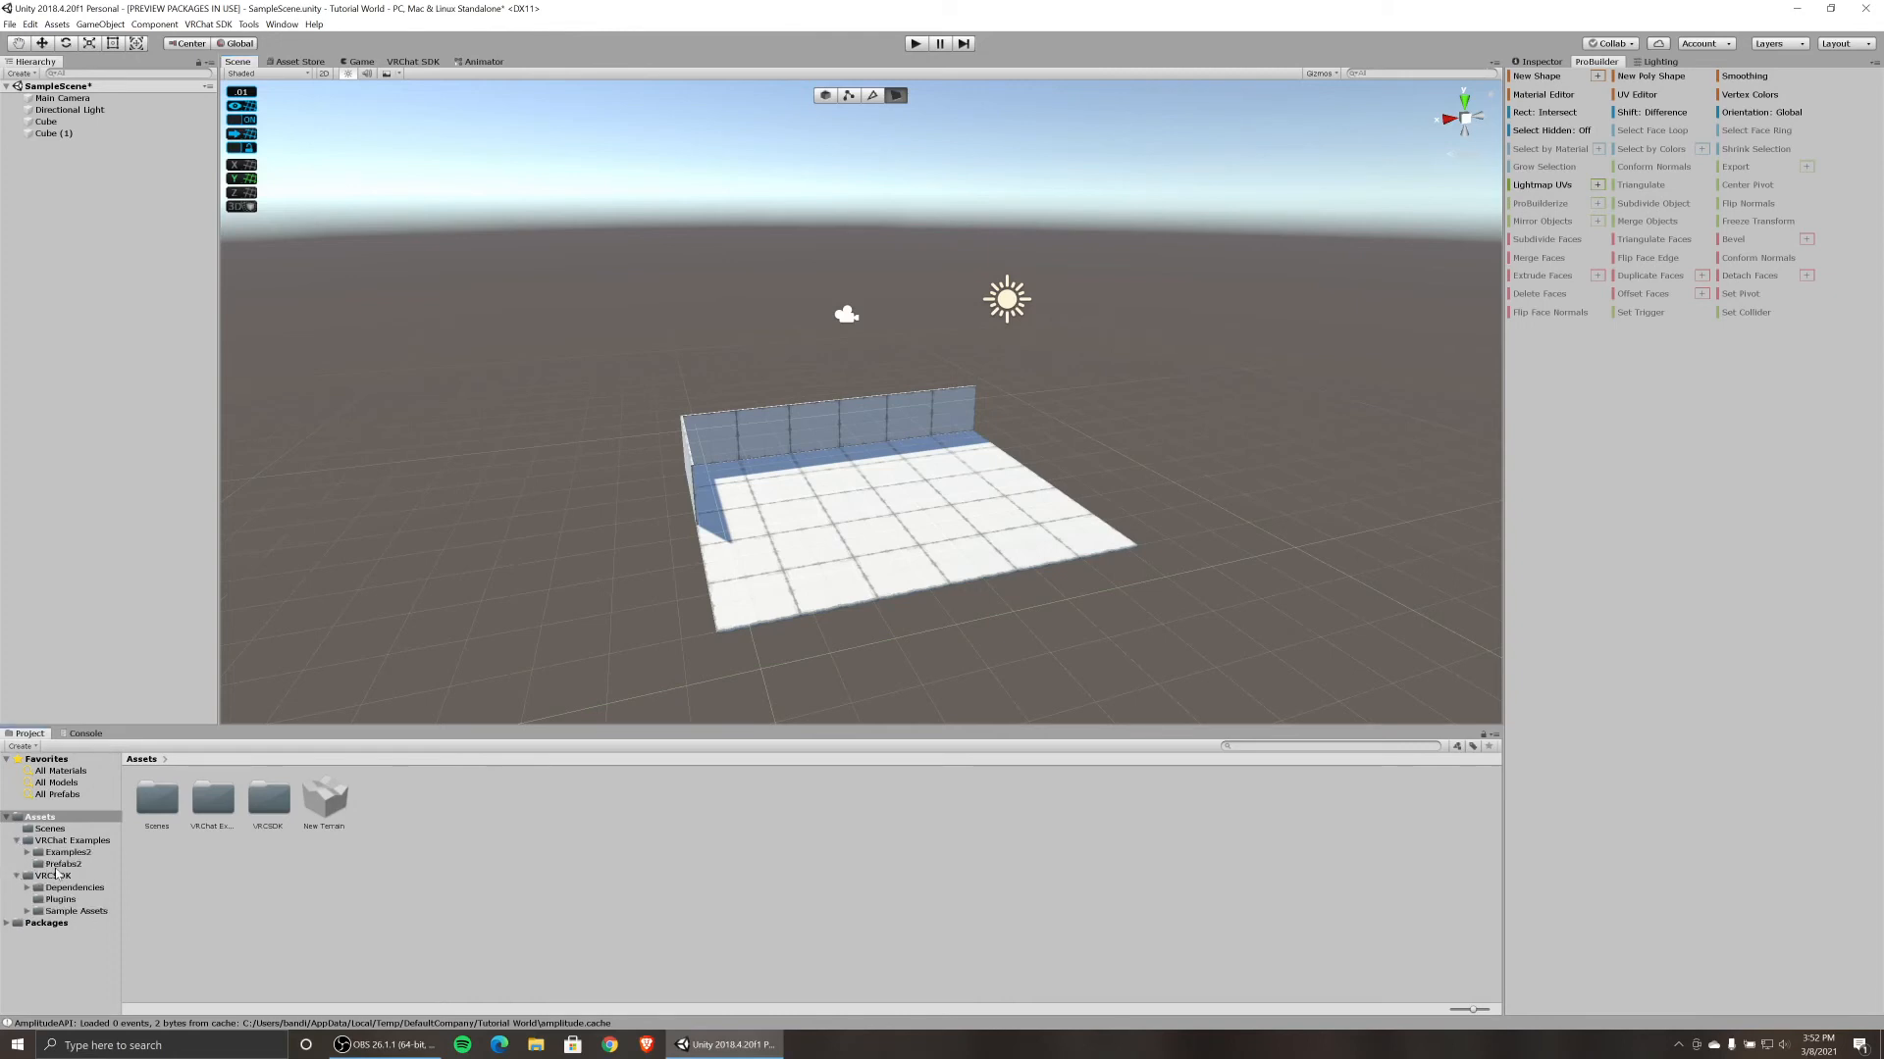
left_click(63, 864)
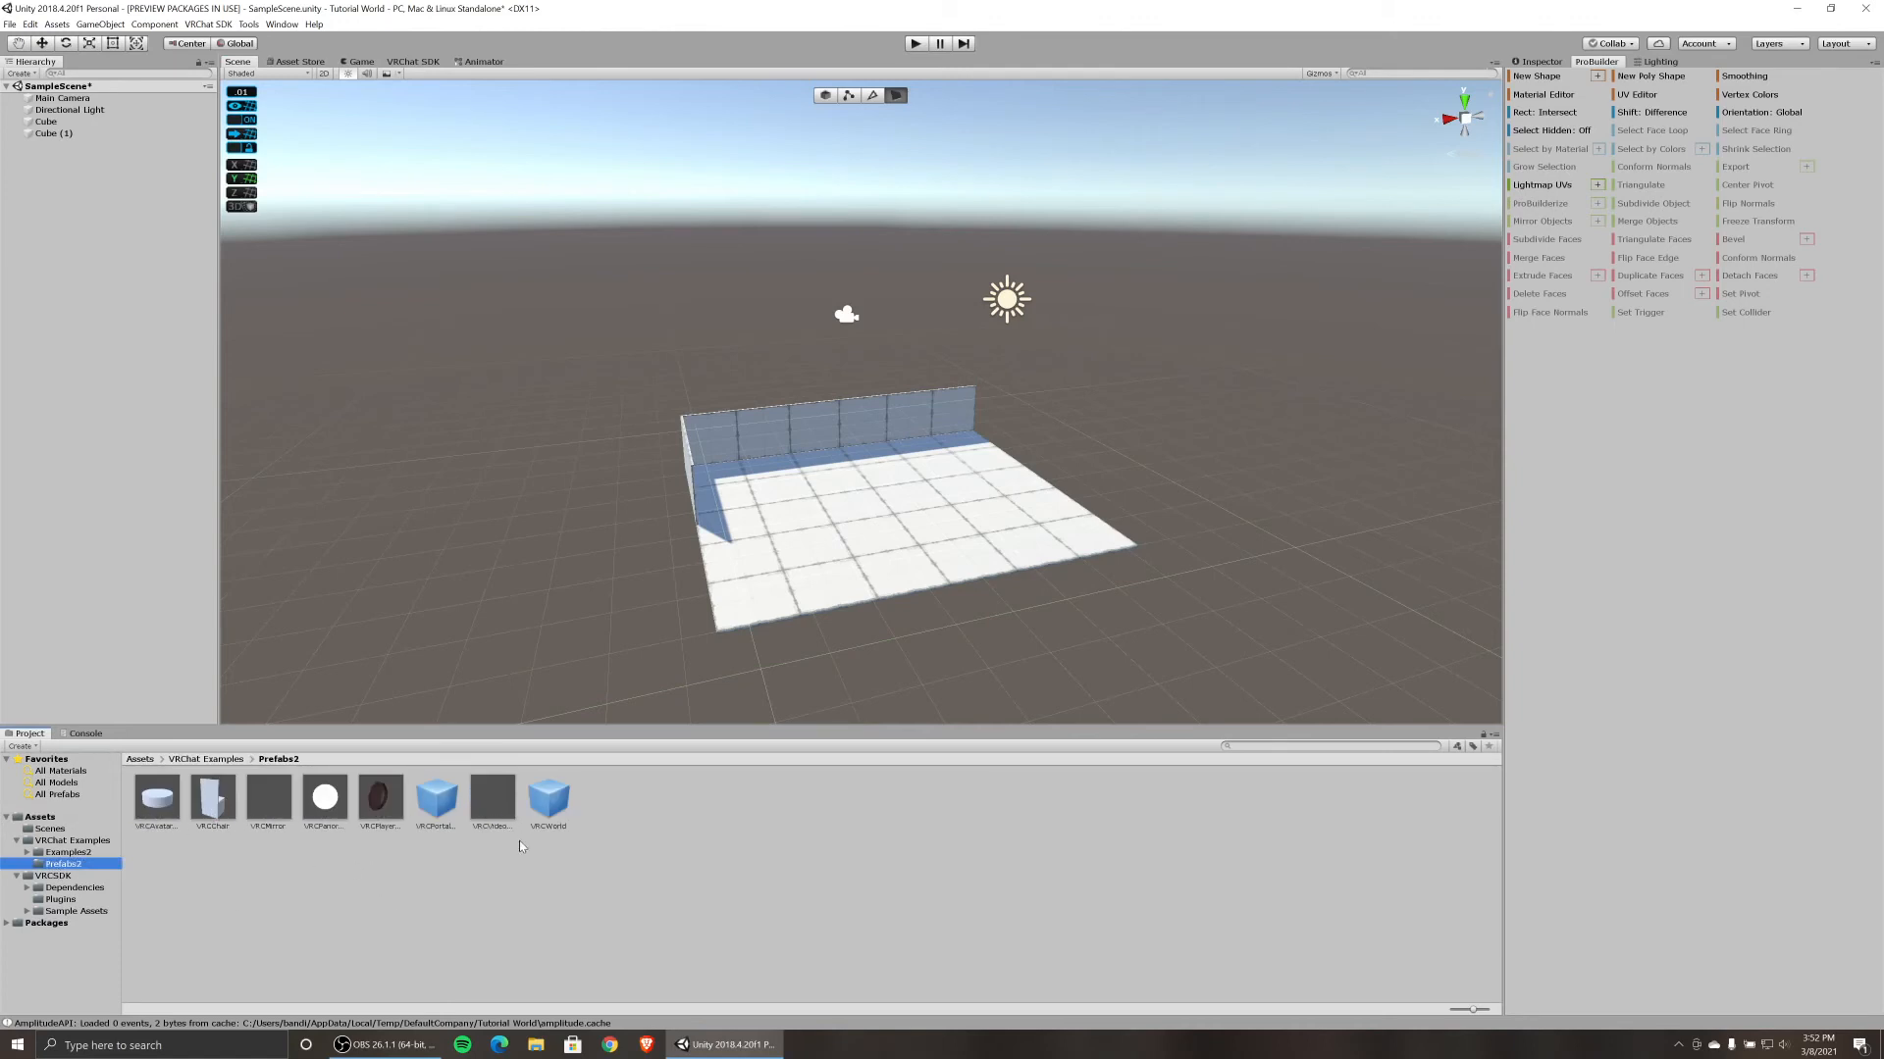
left_click(293, 818)
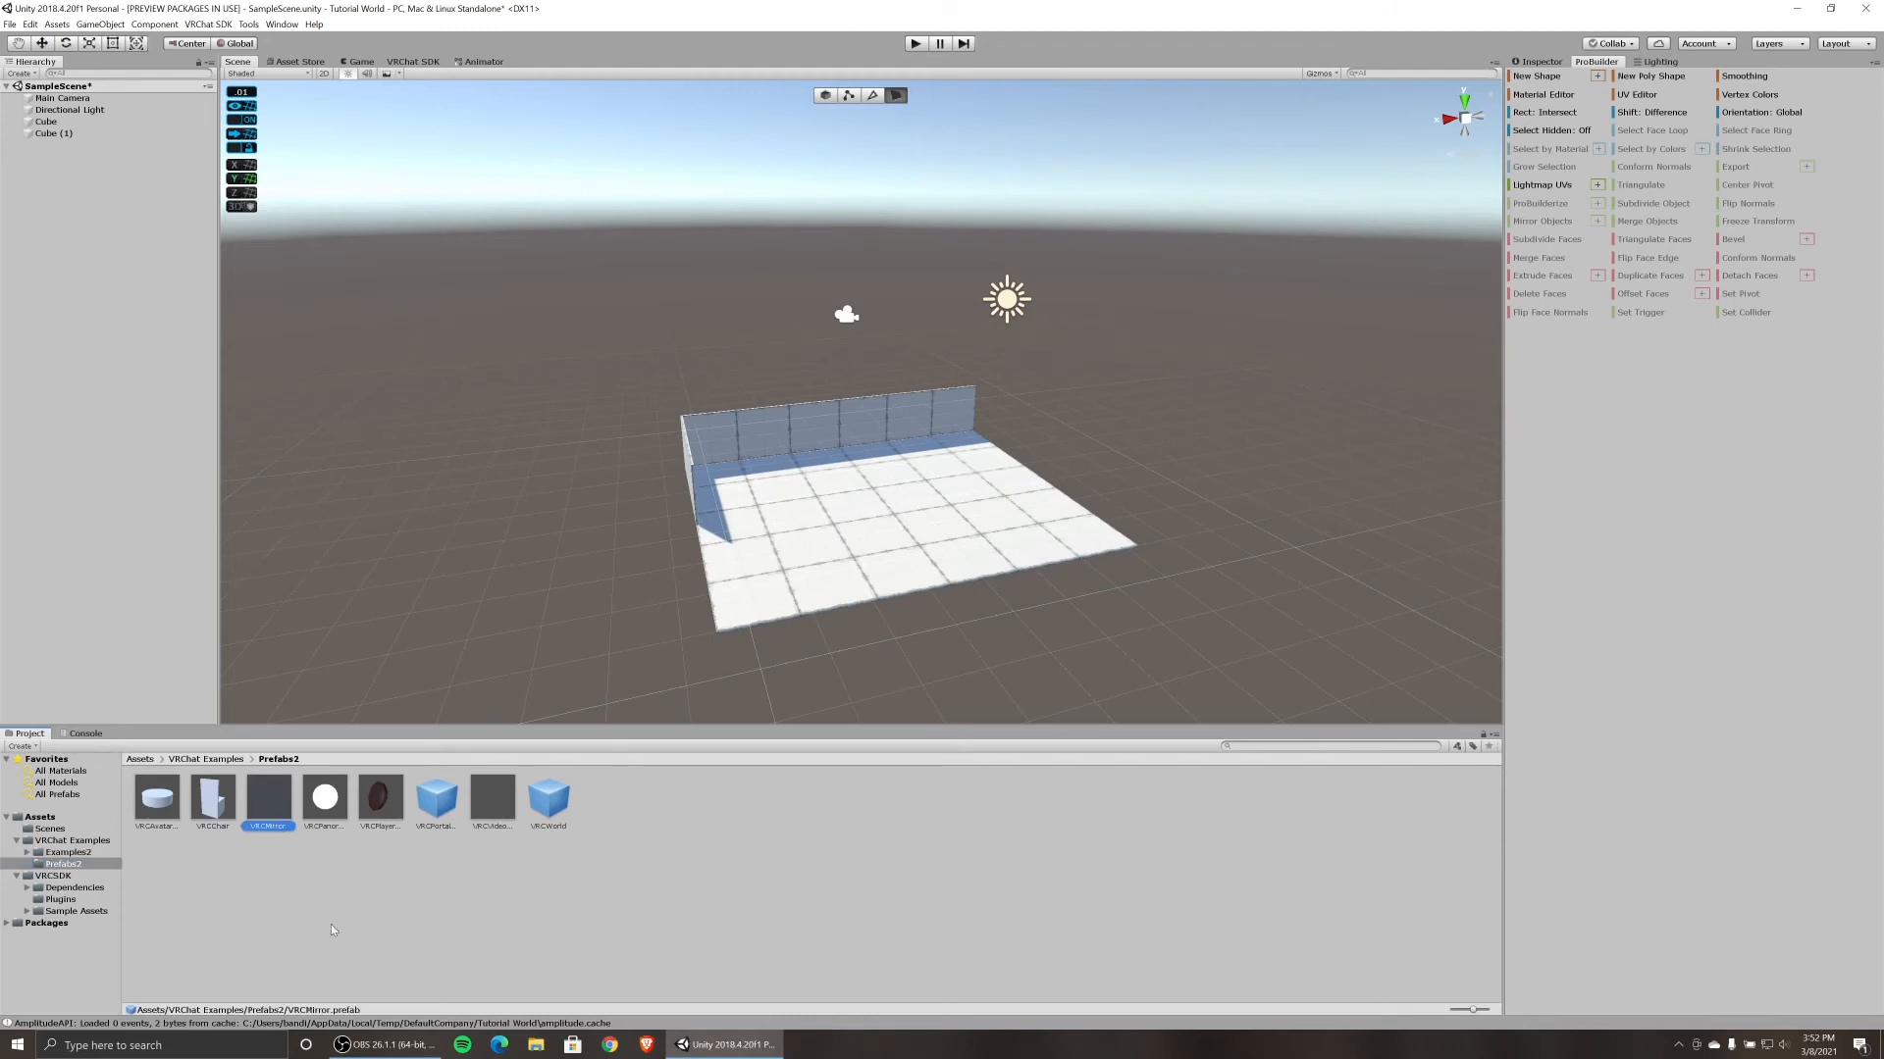
left_click(212, 816)
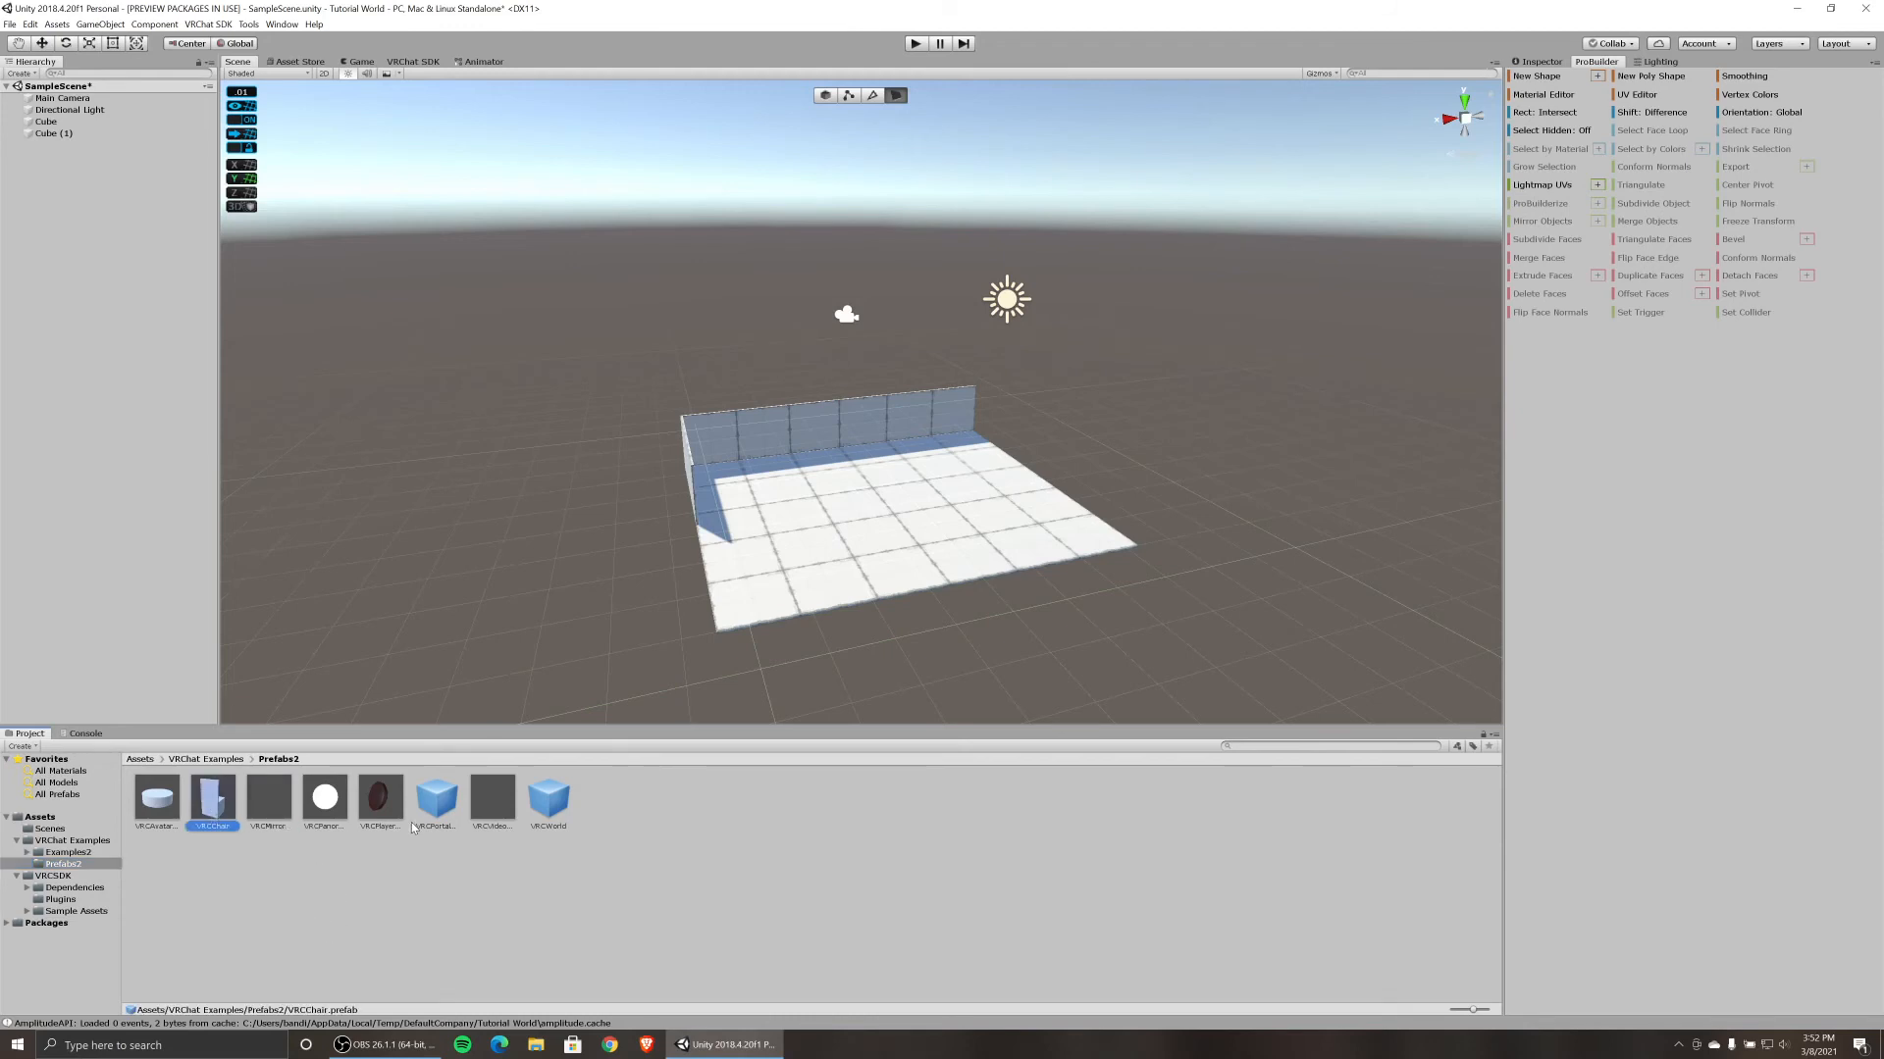
Add the VRCWorld prefab to the scene as the first object in the hierarchy.
left_click(551, 803)
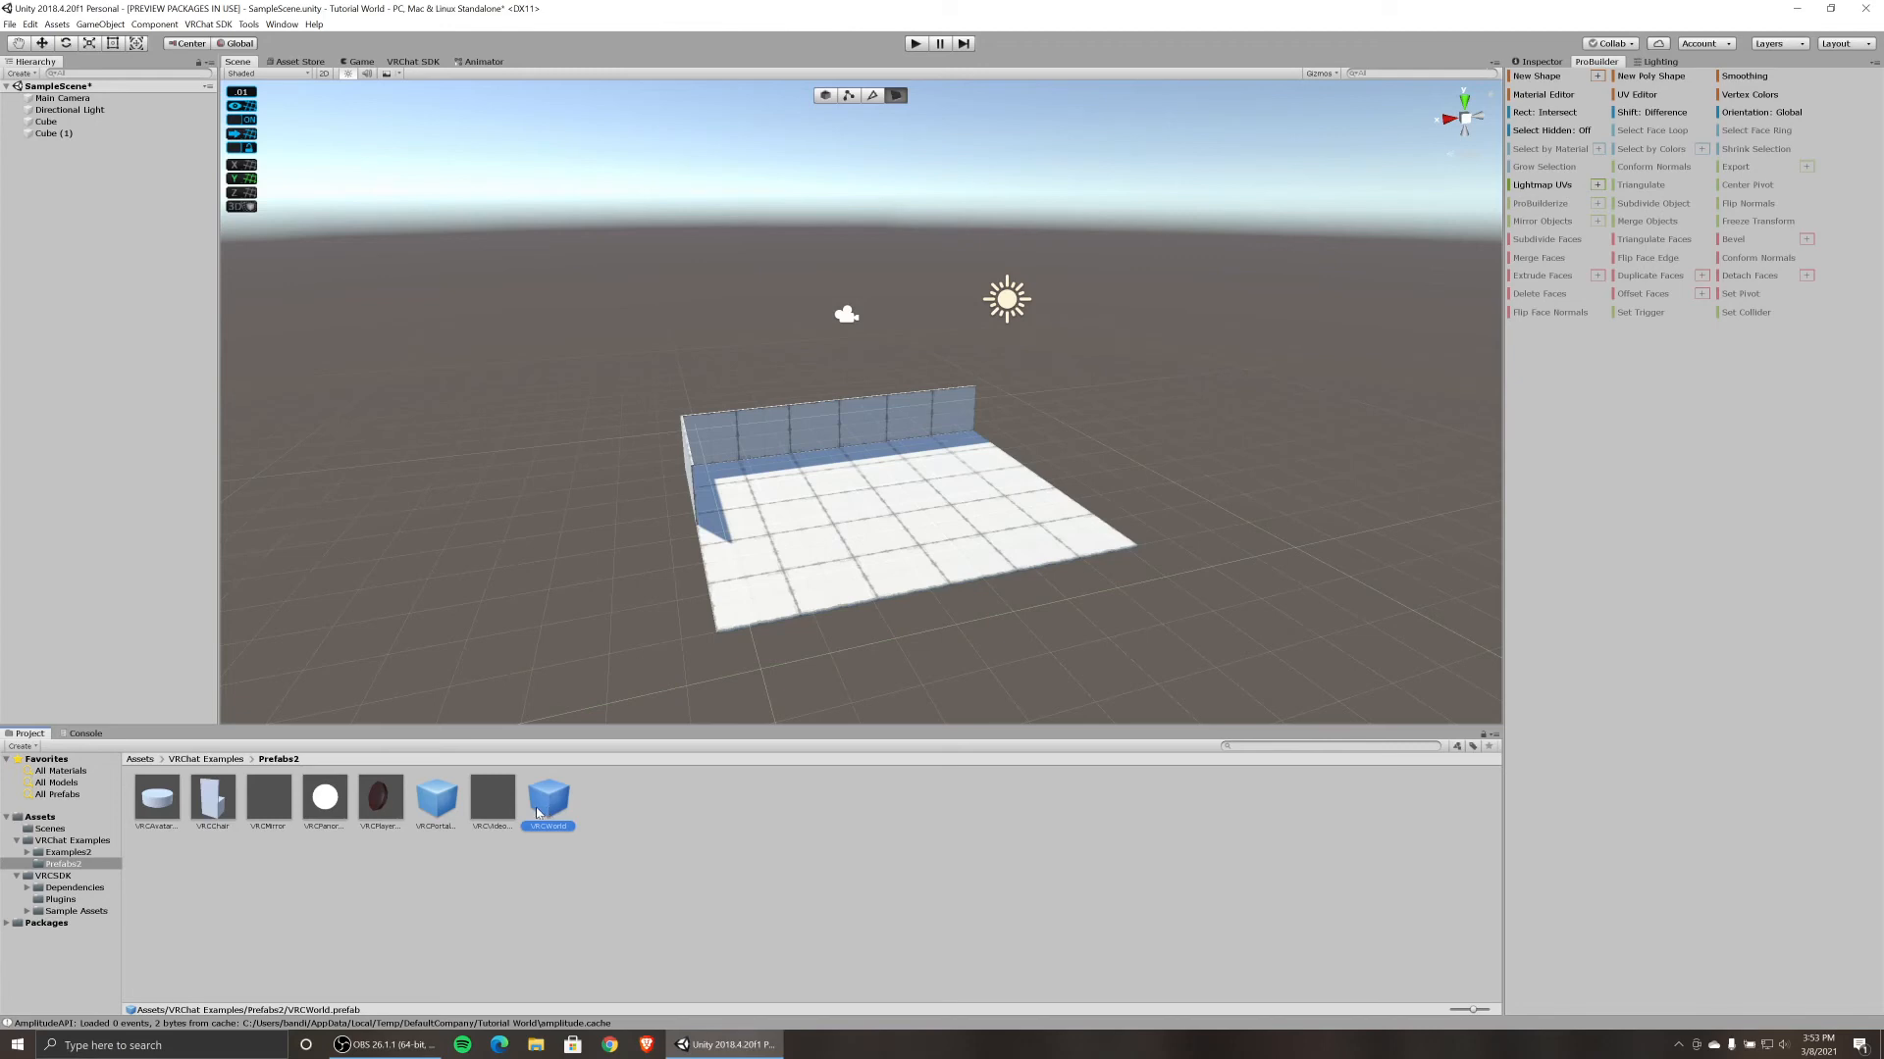
left_click_drag(547, 819, 131, 99)
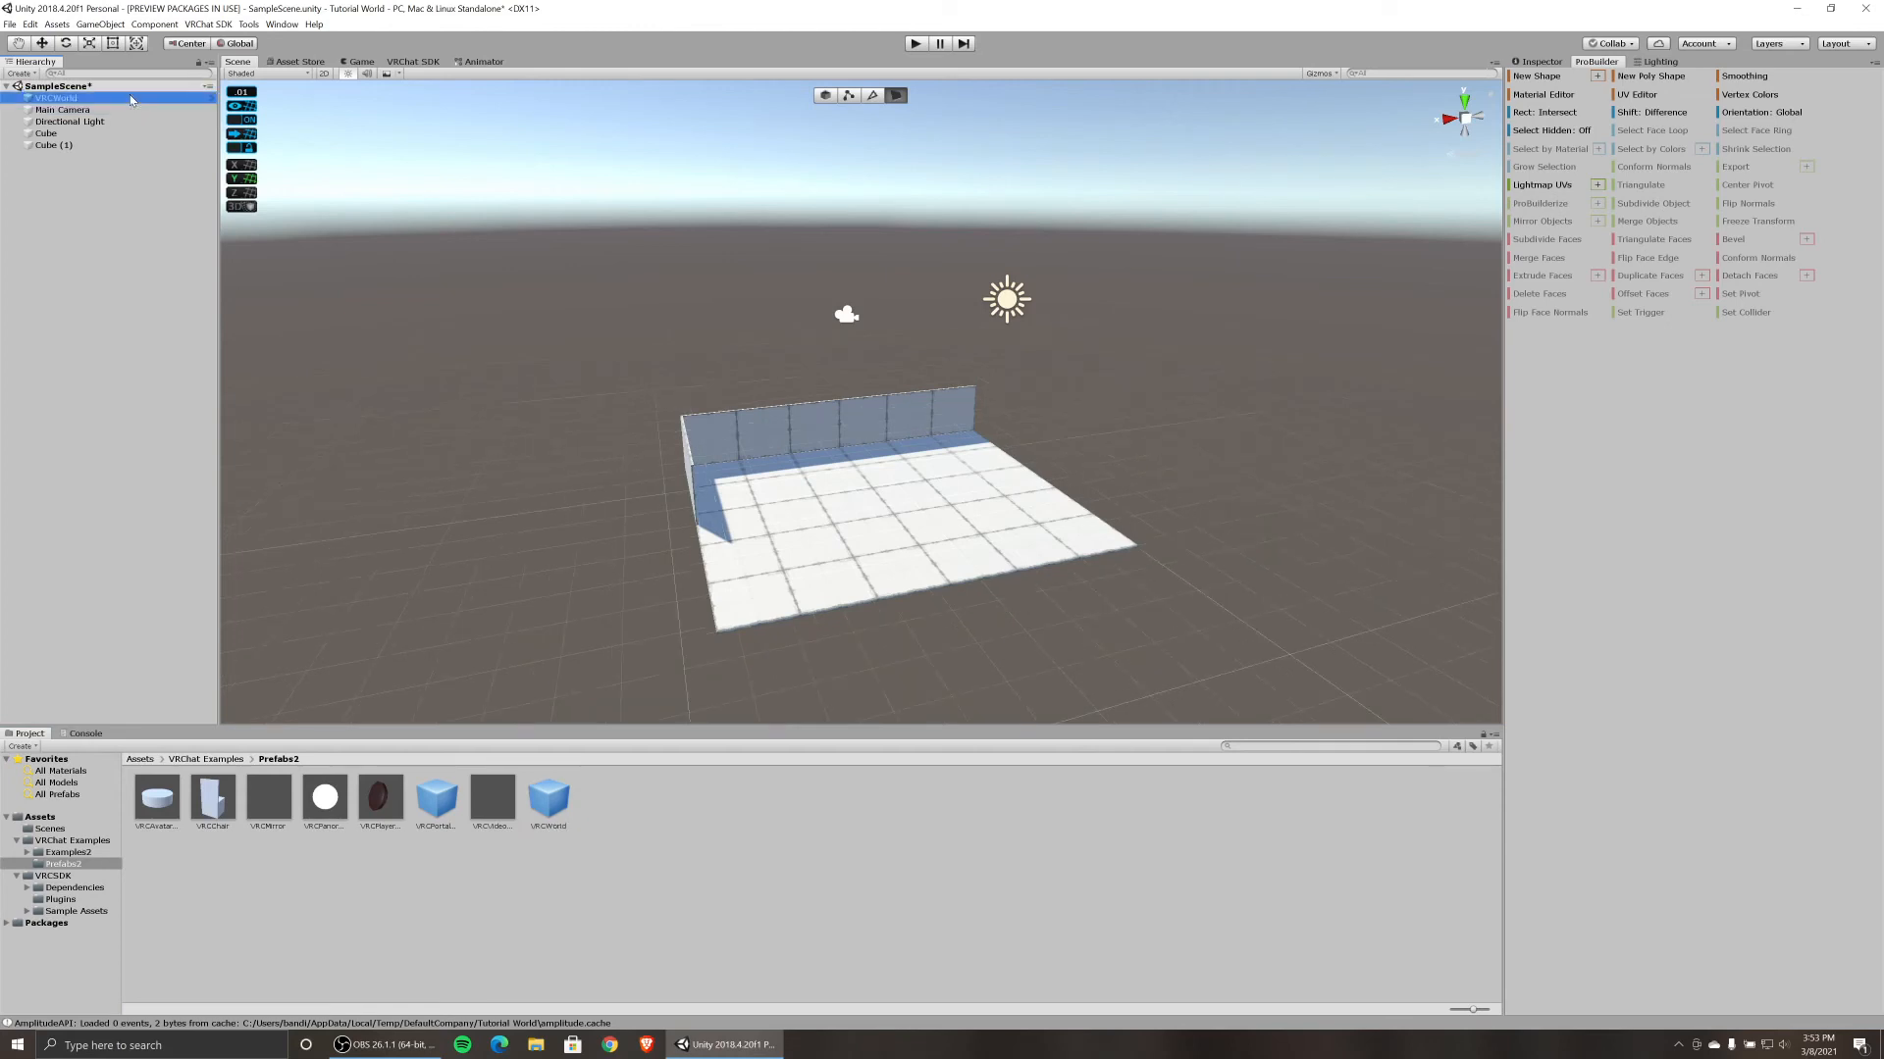
left_click(145, 312)
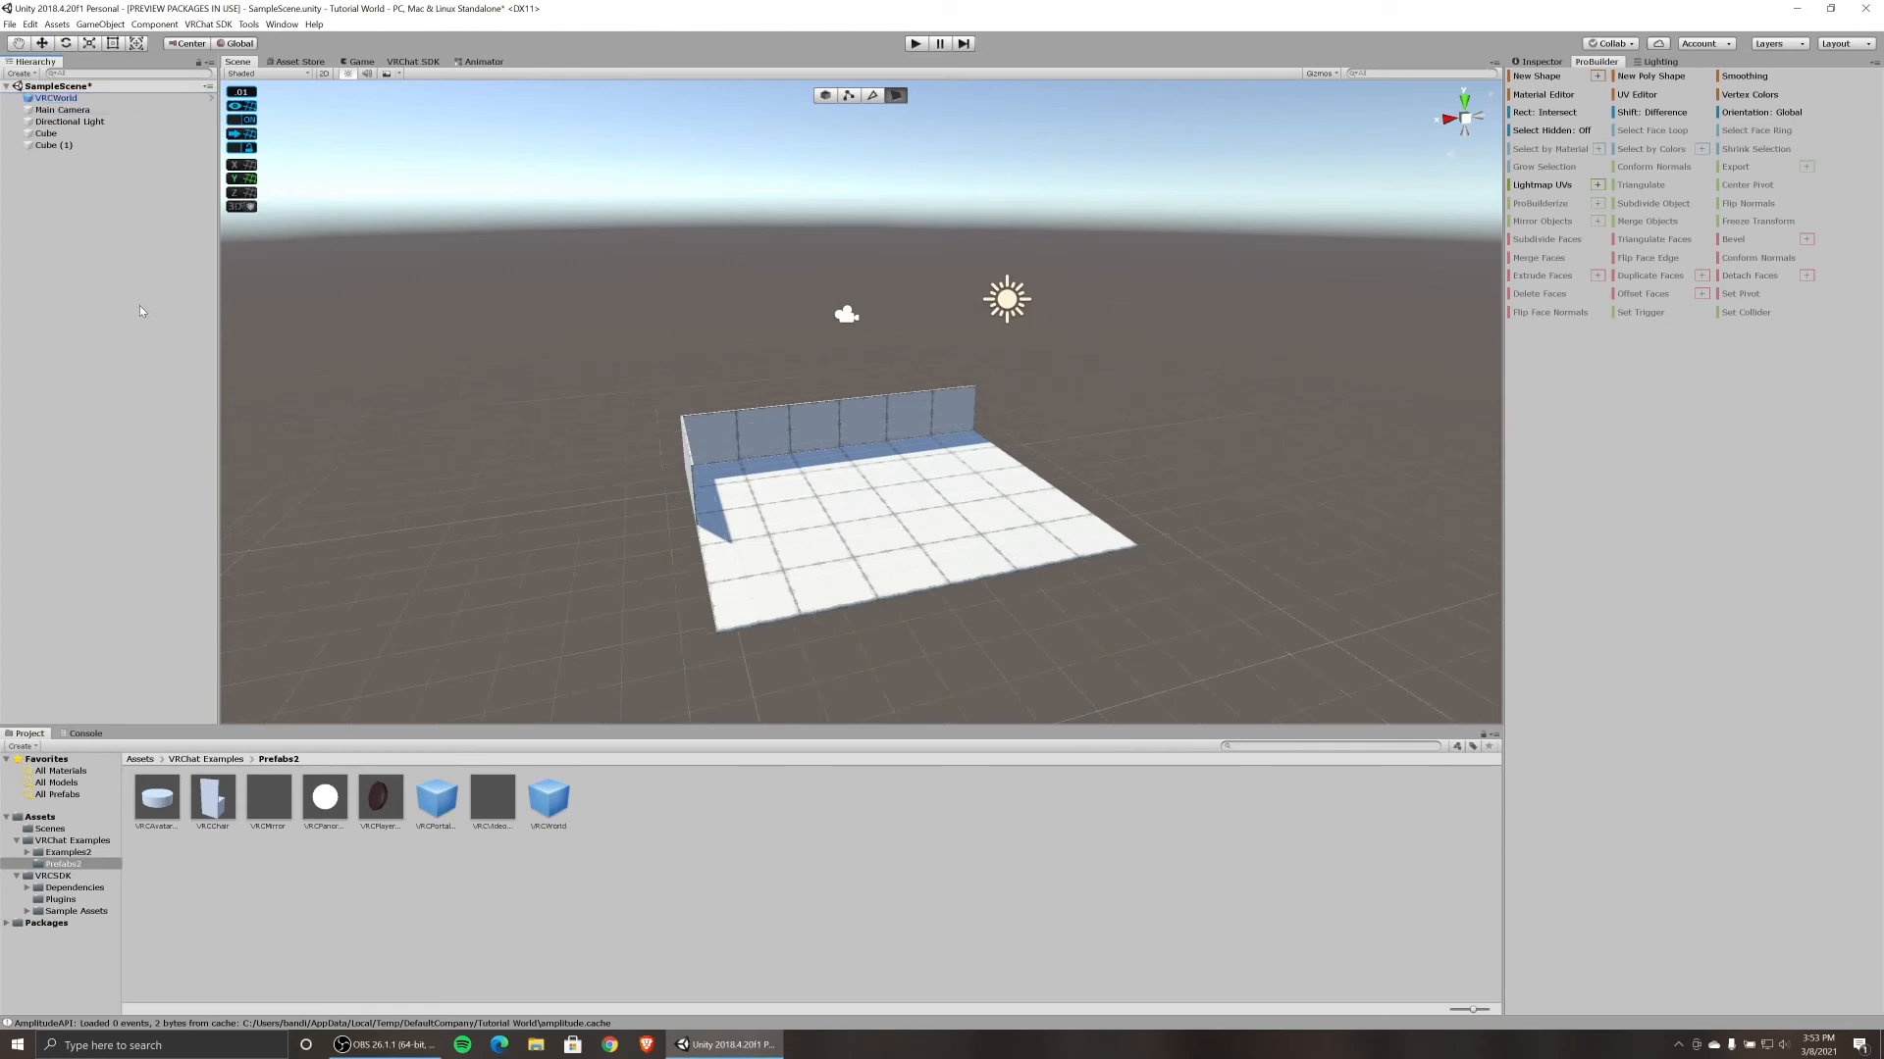
Examine the VRCWorld object's scene descriptor and pipeline manager settings.
left_click(88, 99)
left_click(84, 100)
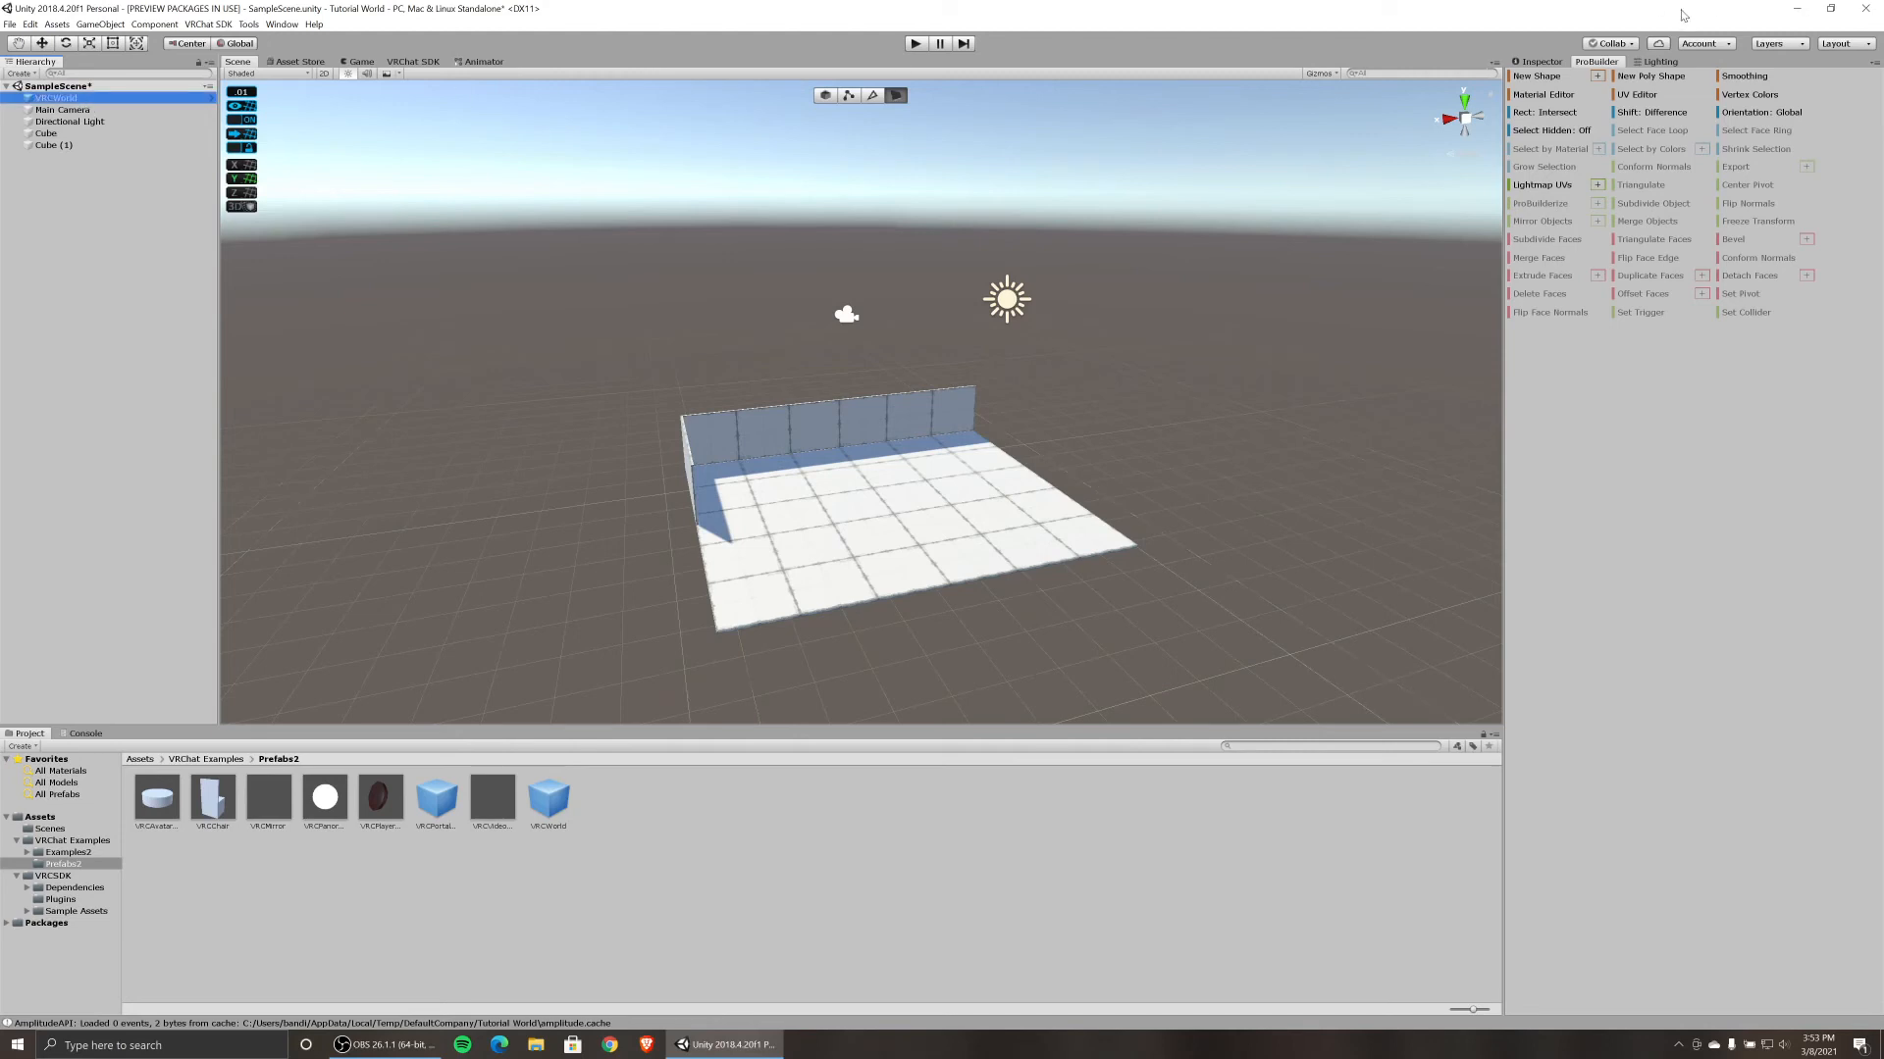
left_click(1541, 60)
left_click(1545, 61)
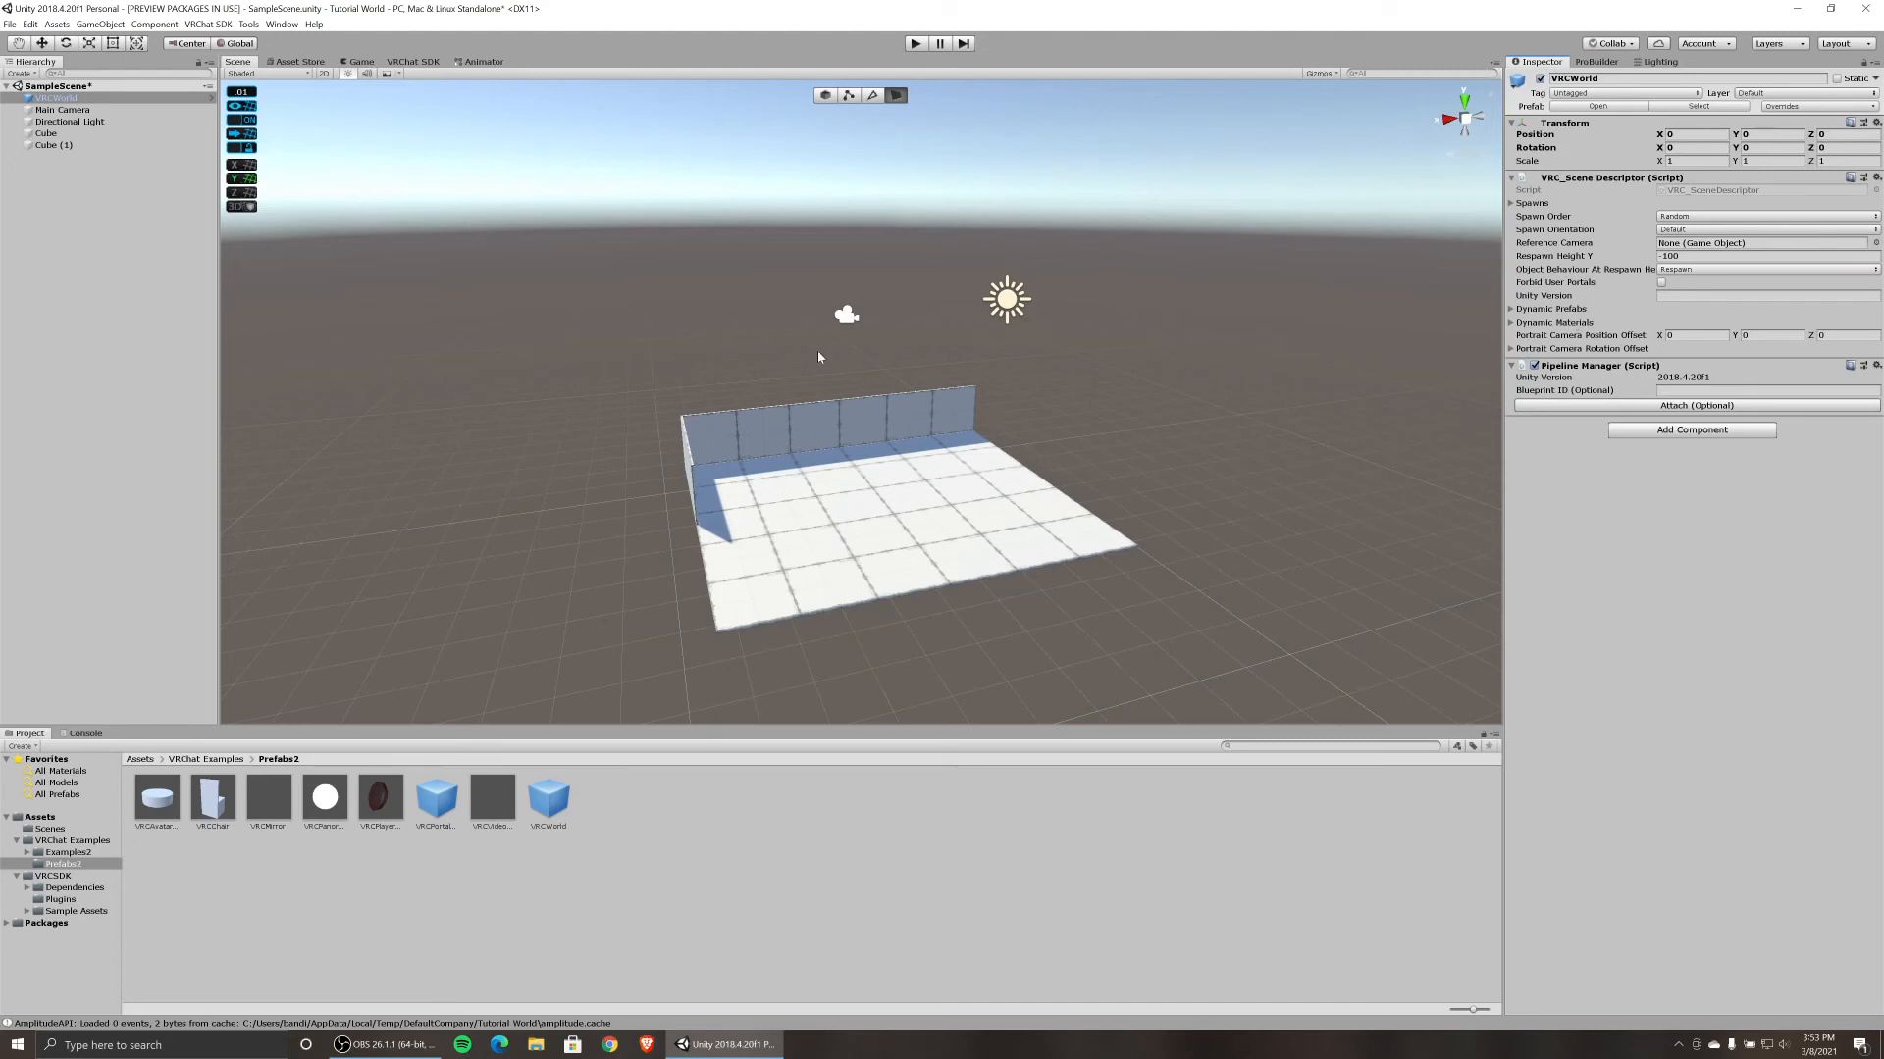
left_click(56, 263)
left_click(102, 98)
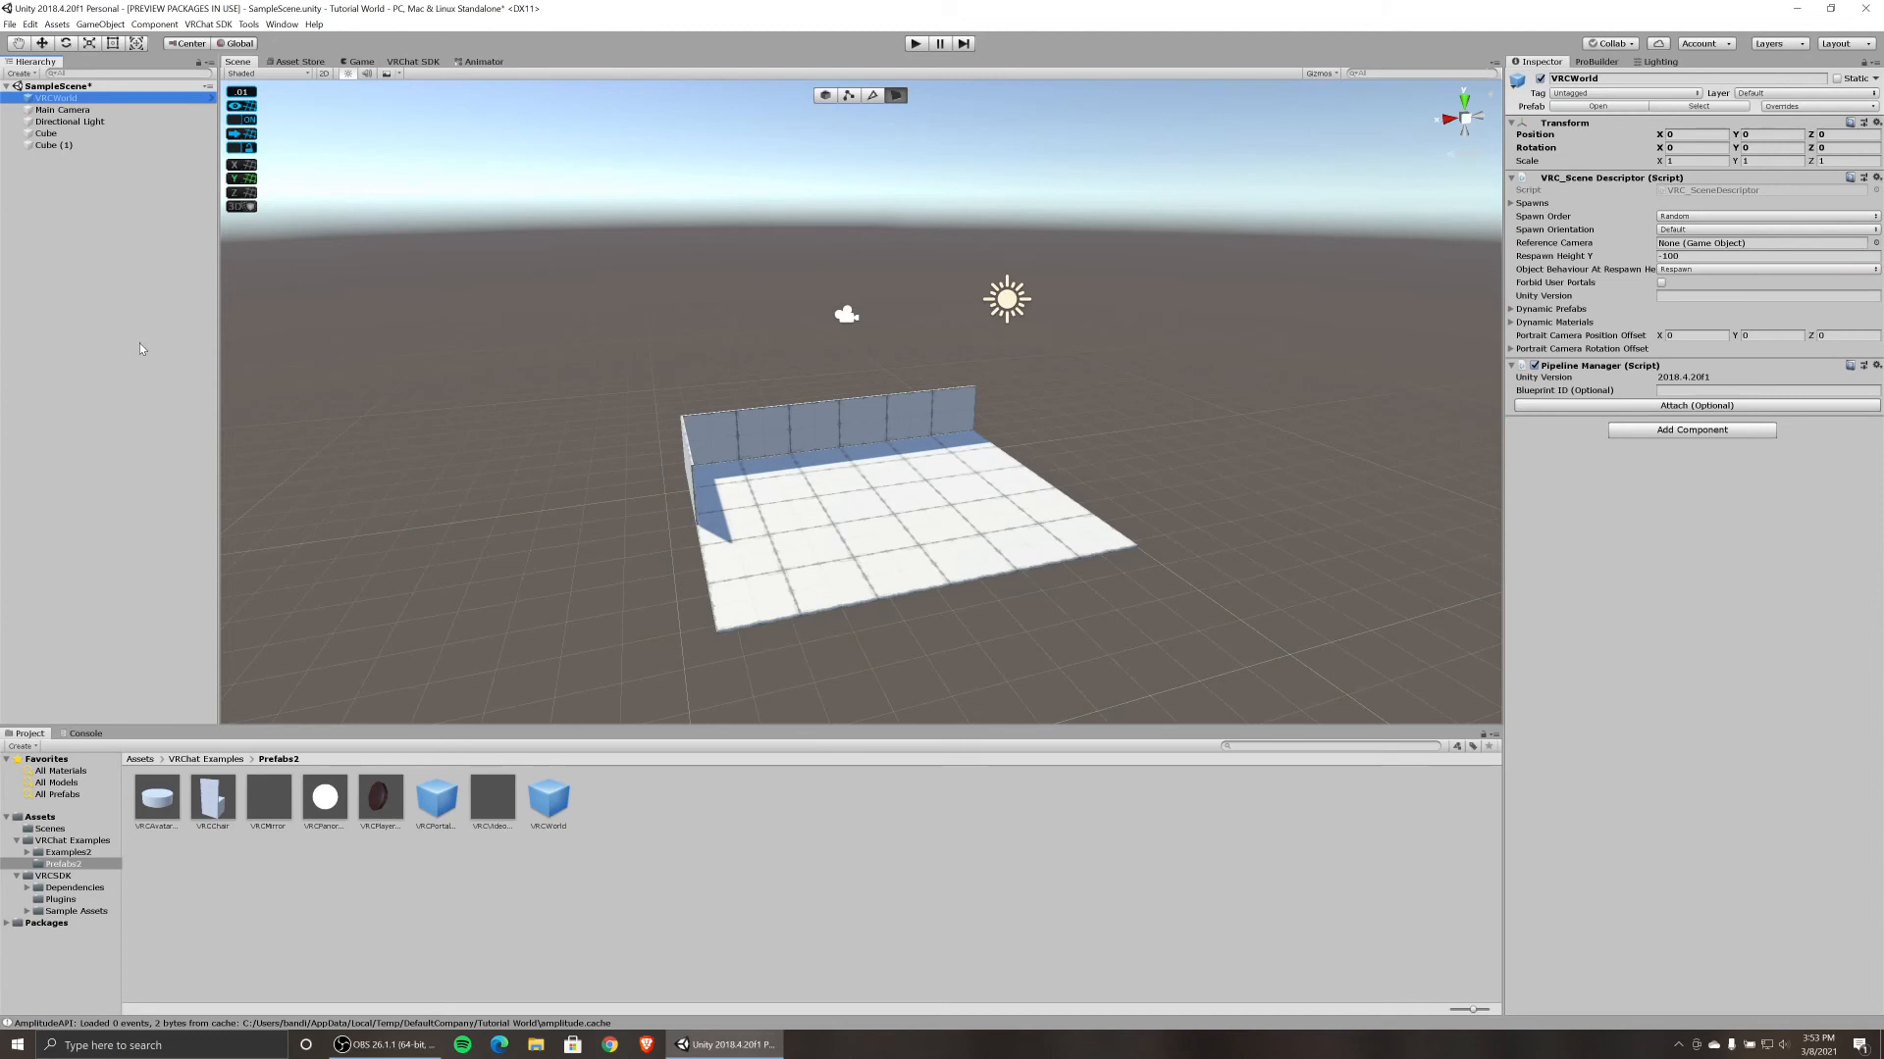
Create an empty object in the scene and rename it House.
right_click(67, 196)
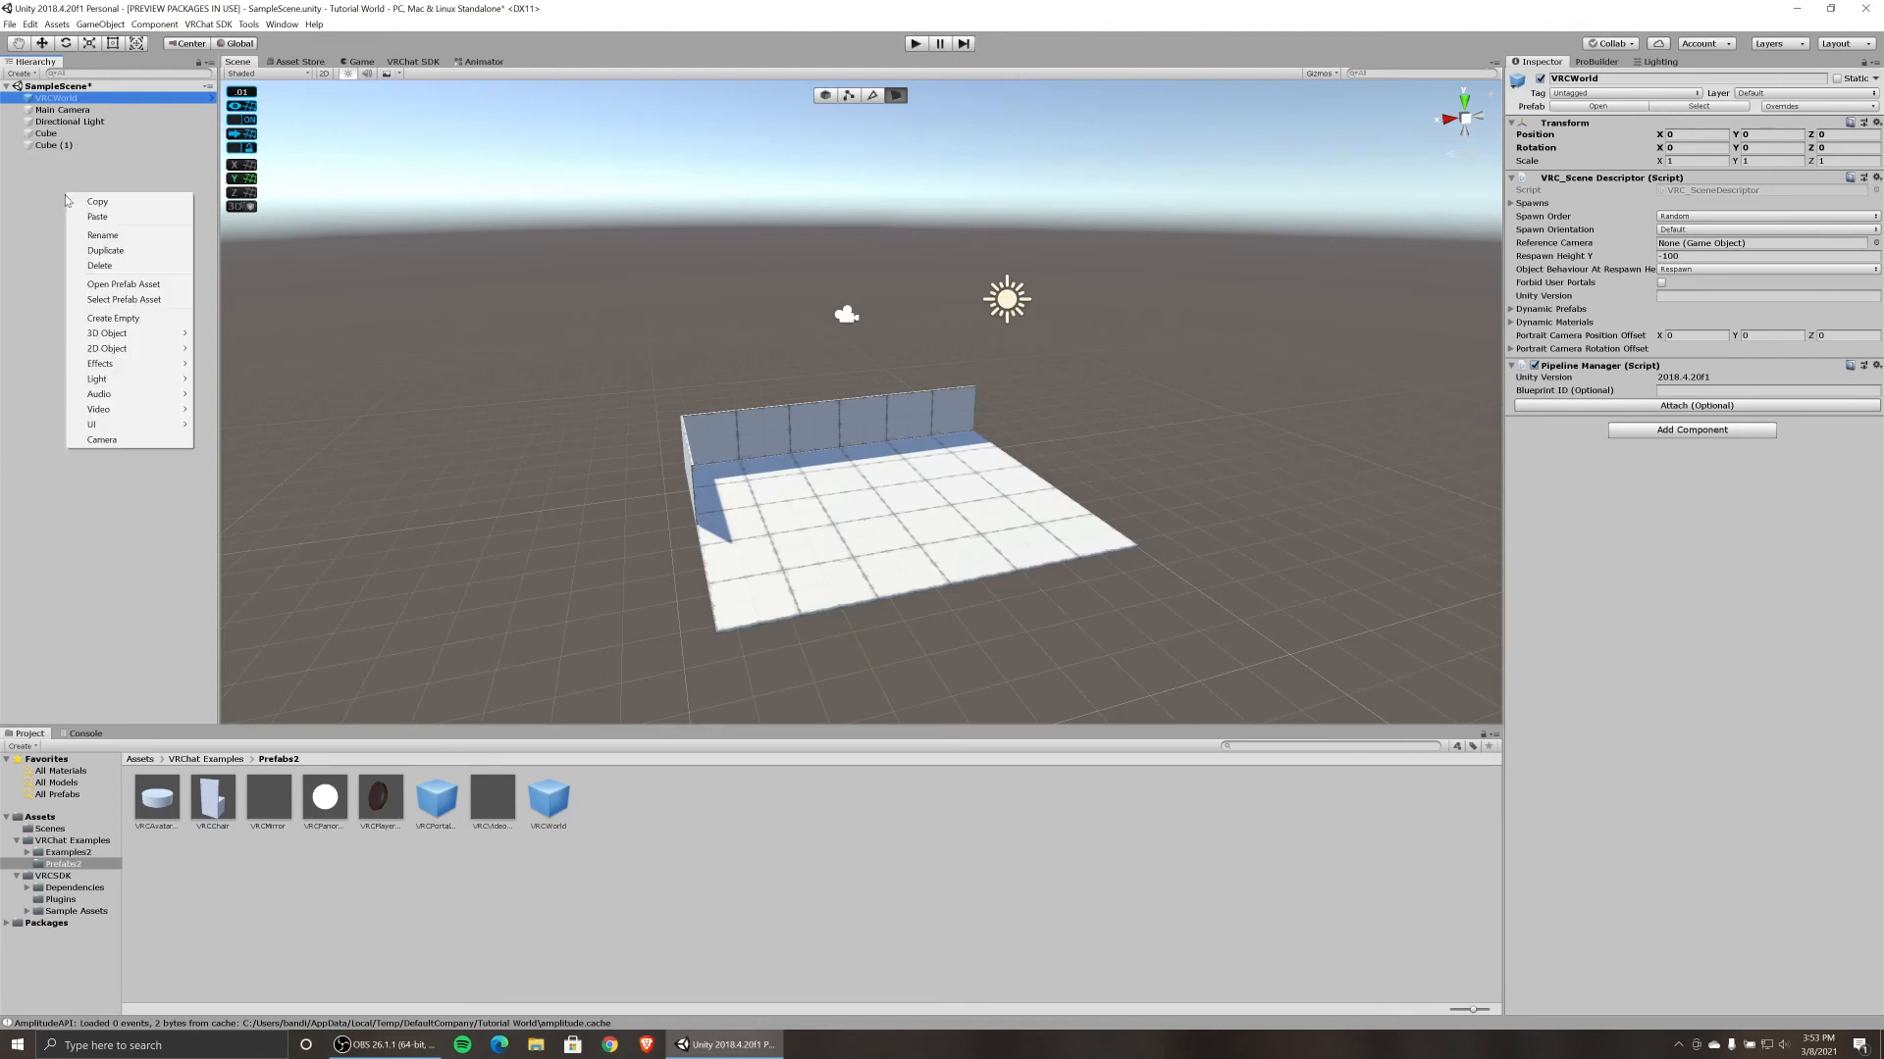
left_click(153, 320)
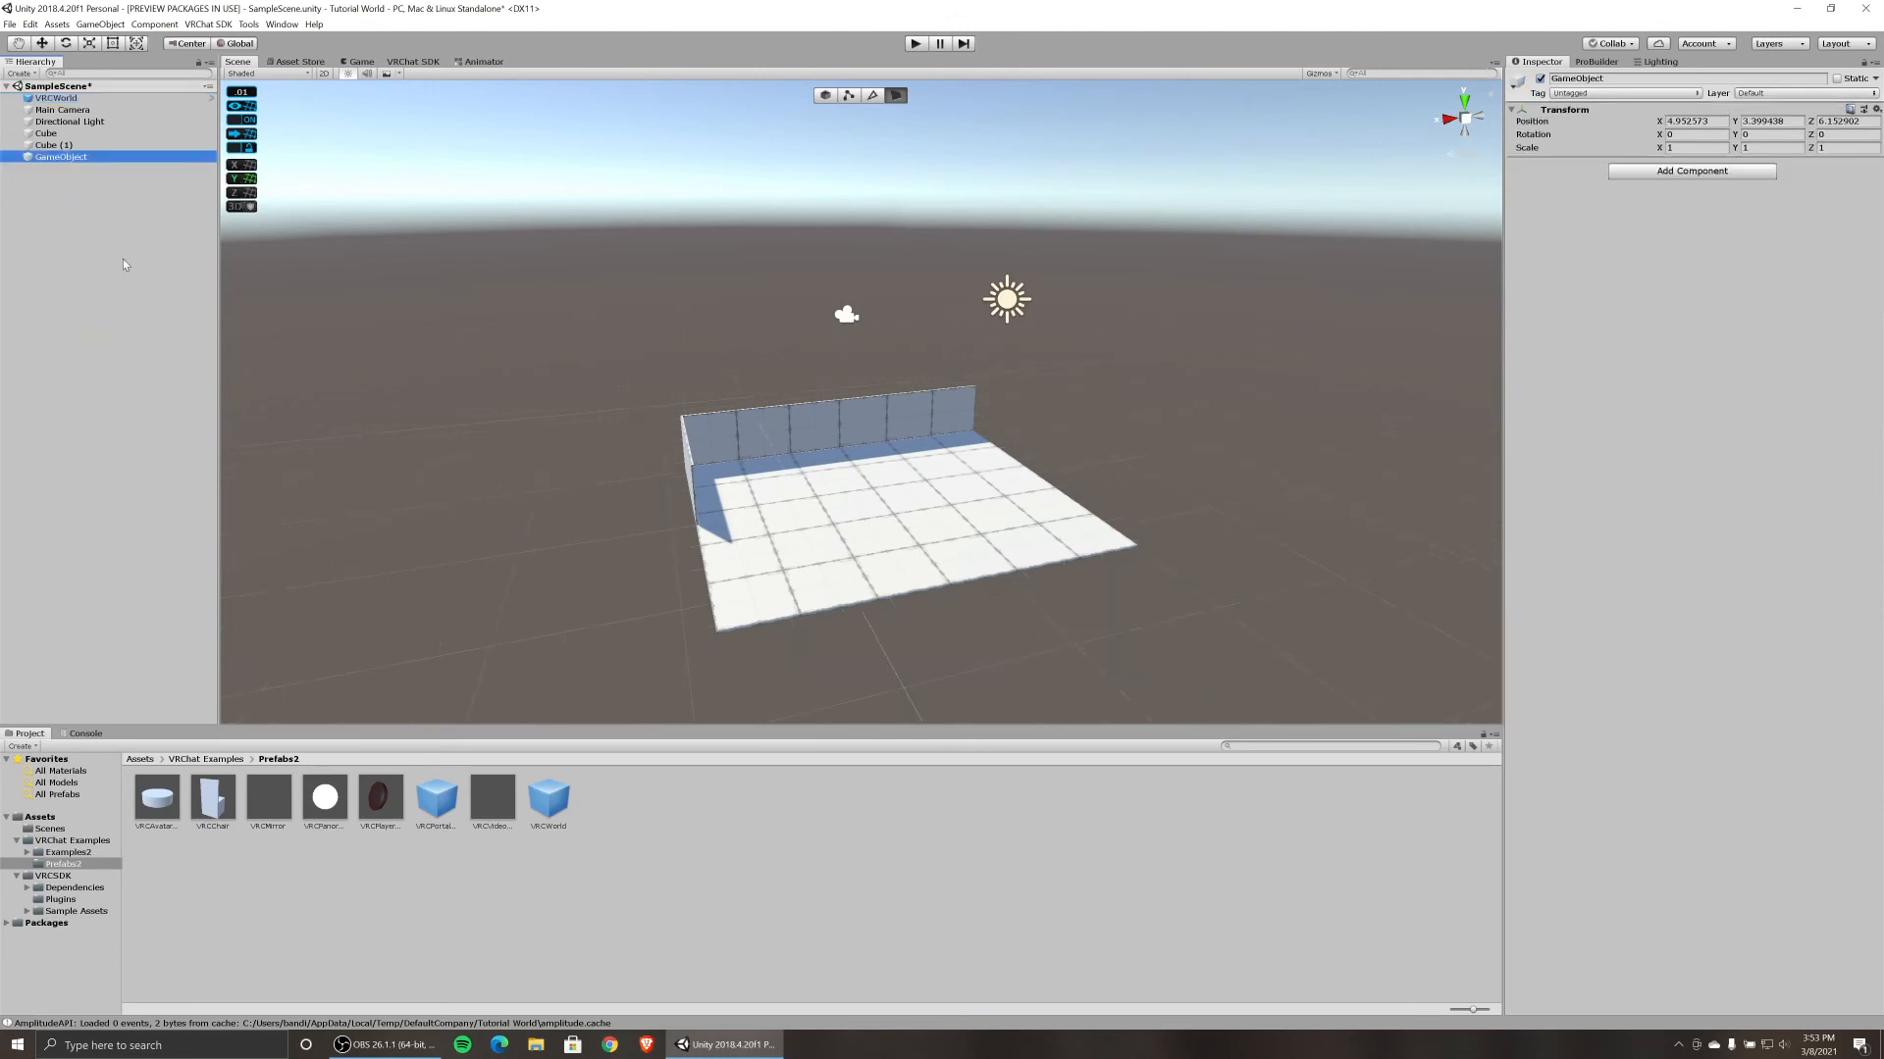
right_click(66, 155)
left_click(102, 199)
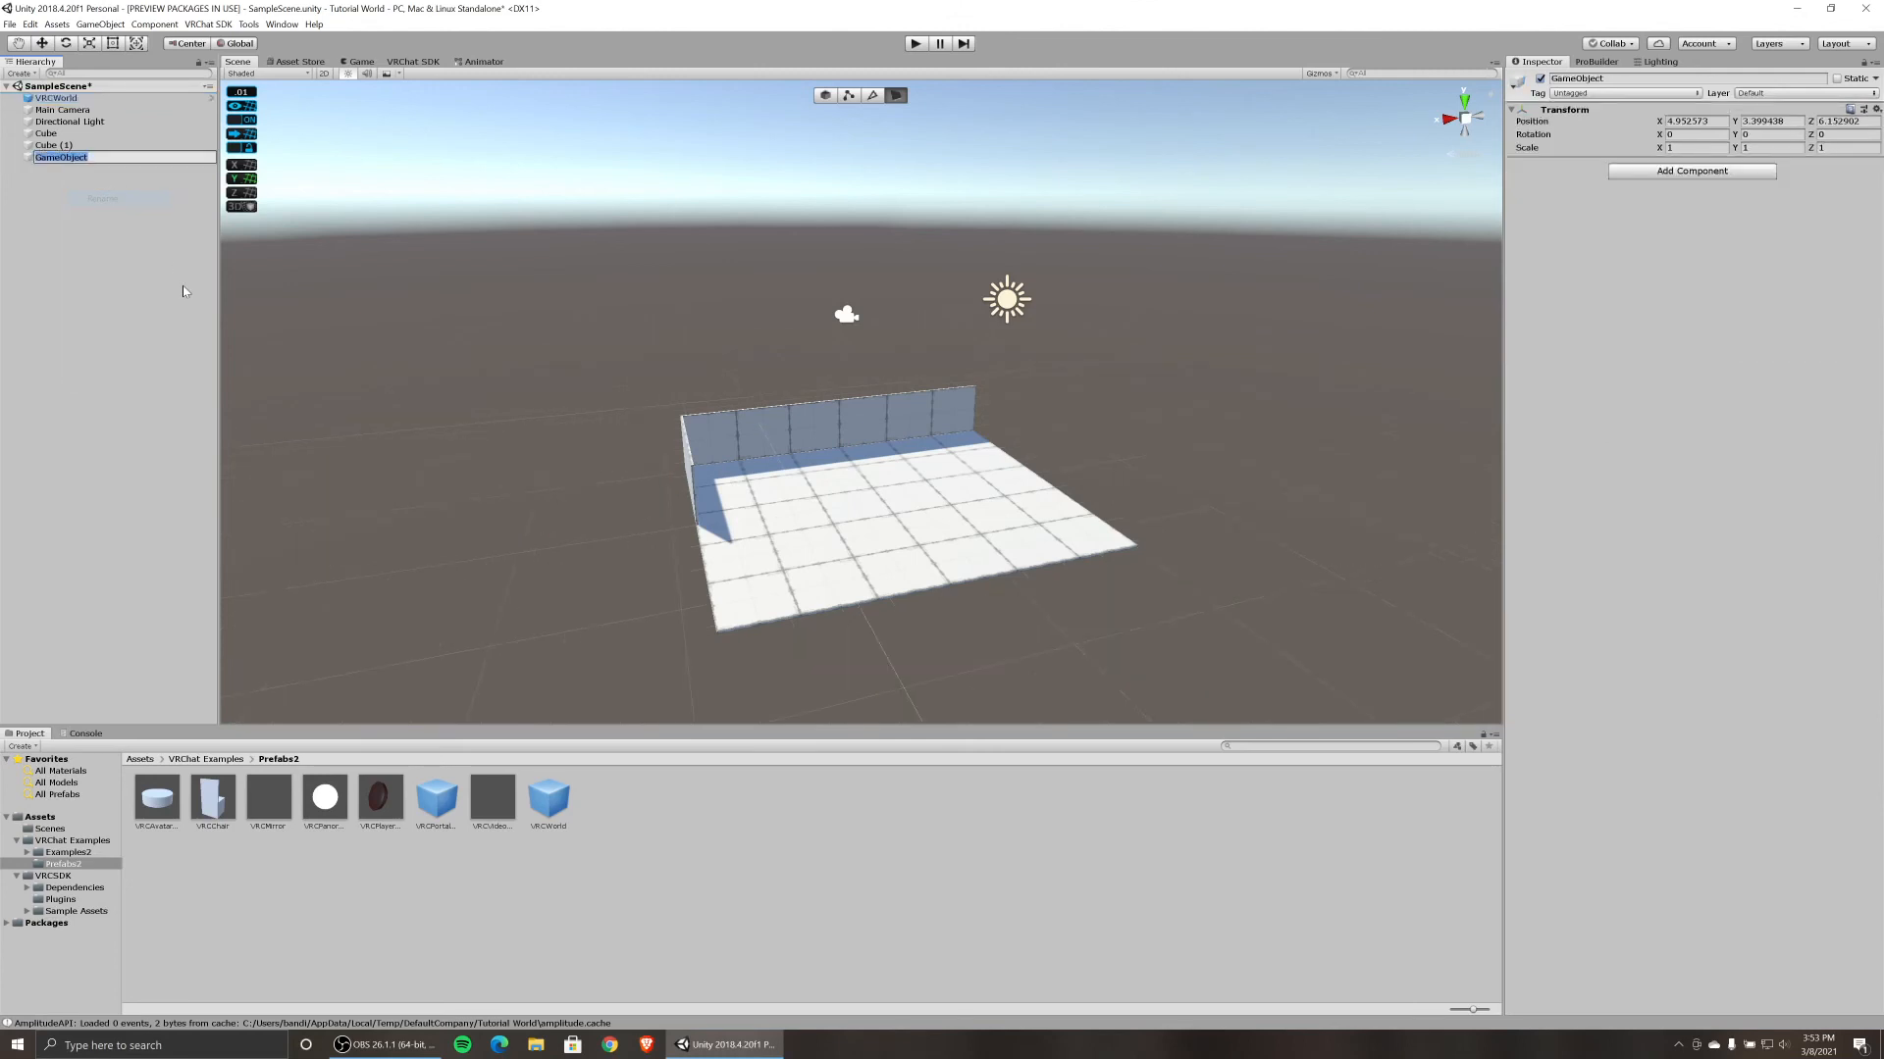
type("House")
key("Return")
Make both cubes, the floor and the walls, children of the House object.
left_click(53, 144)
left_click(49, 134, "shift")
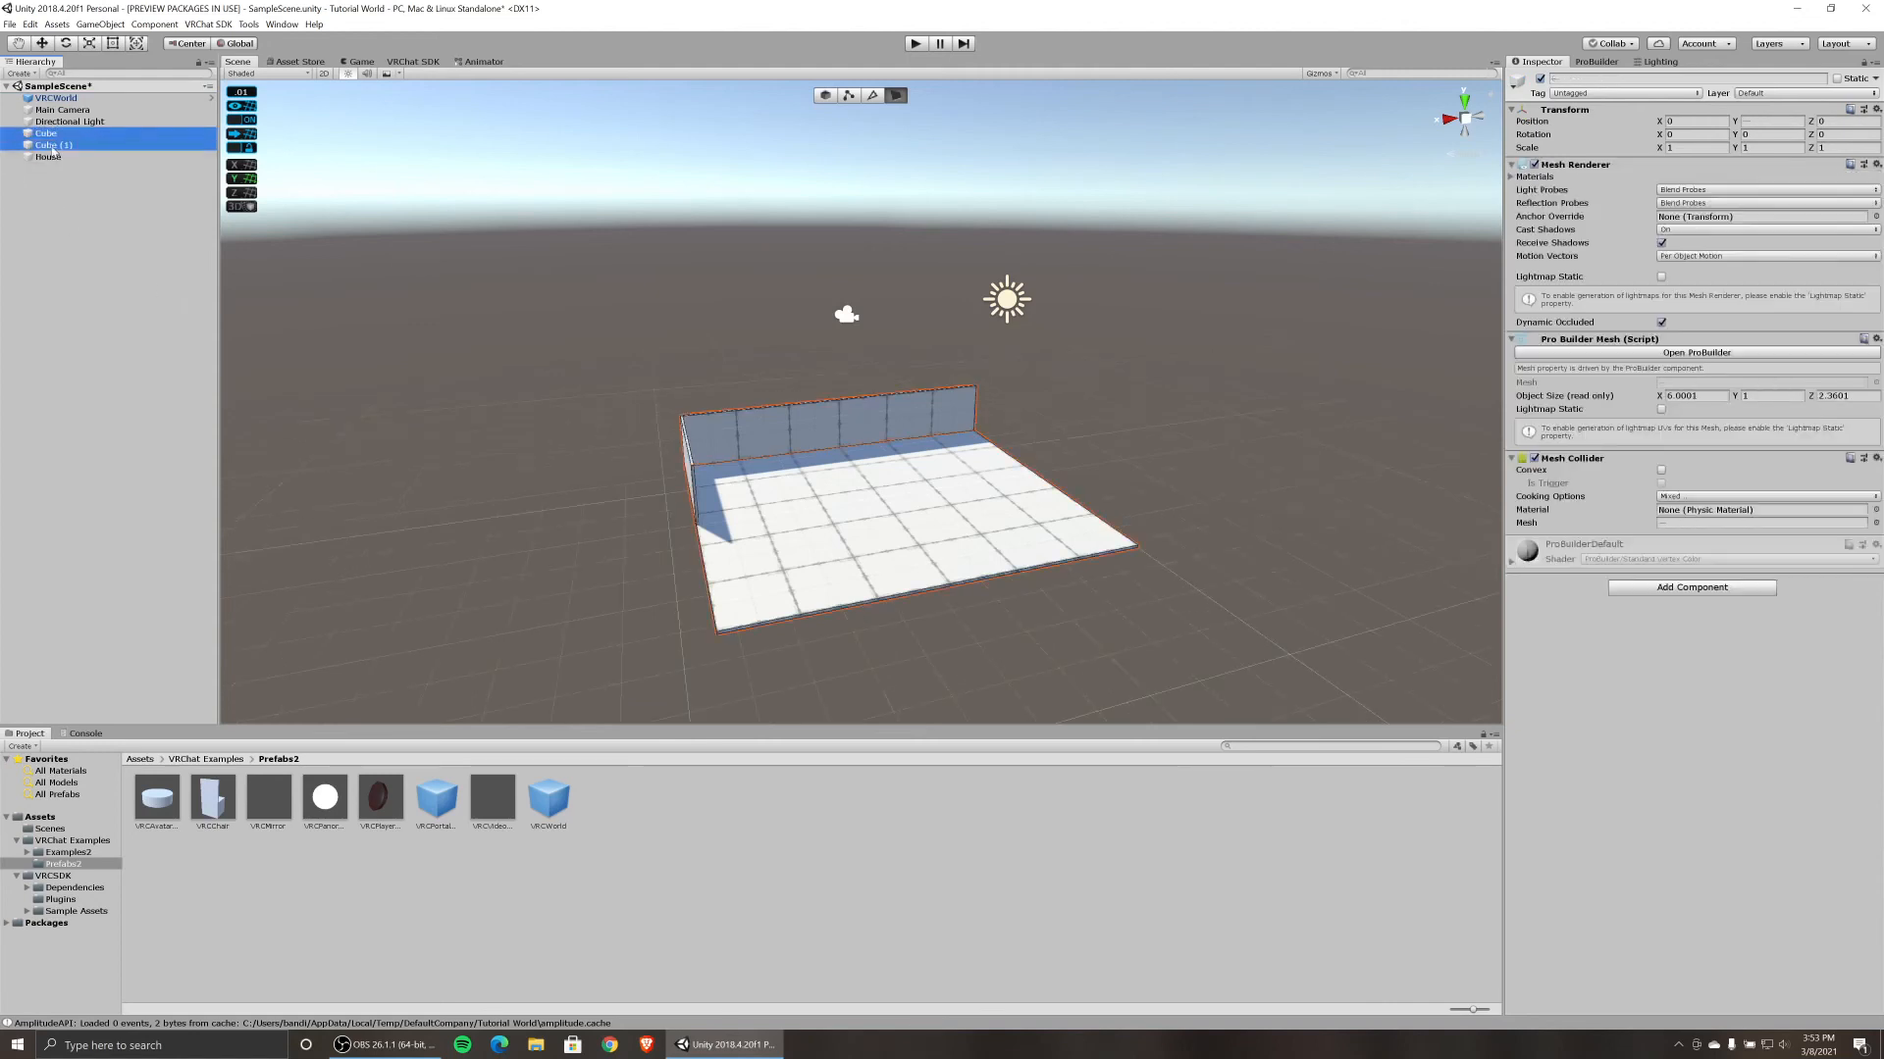
left_click_drag(51, 136, 49, 157)
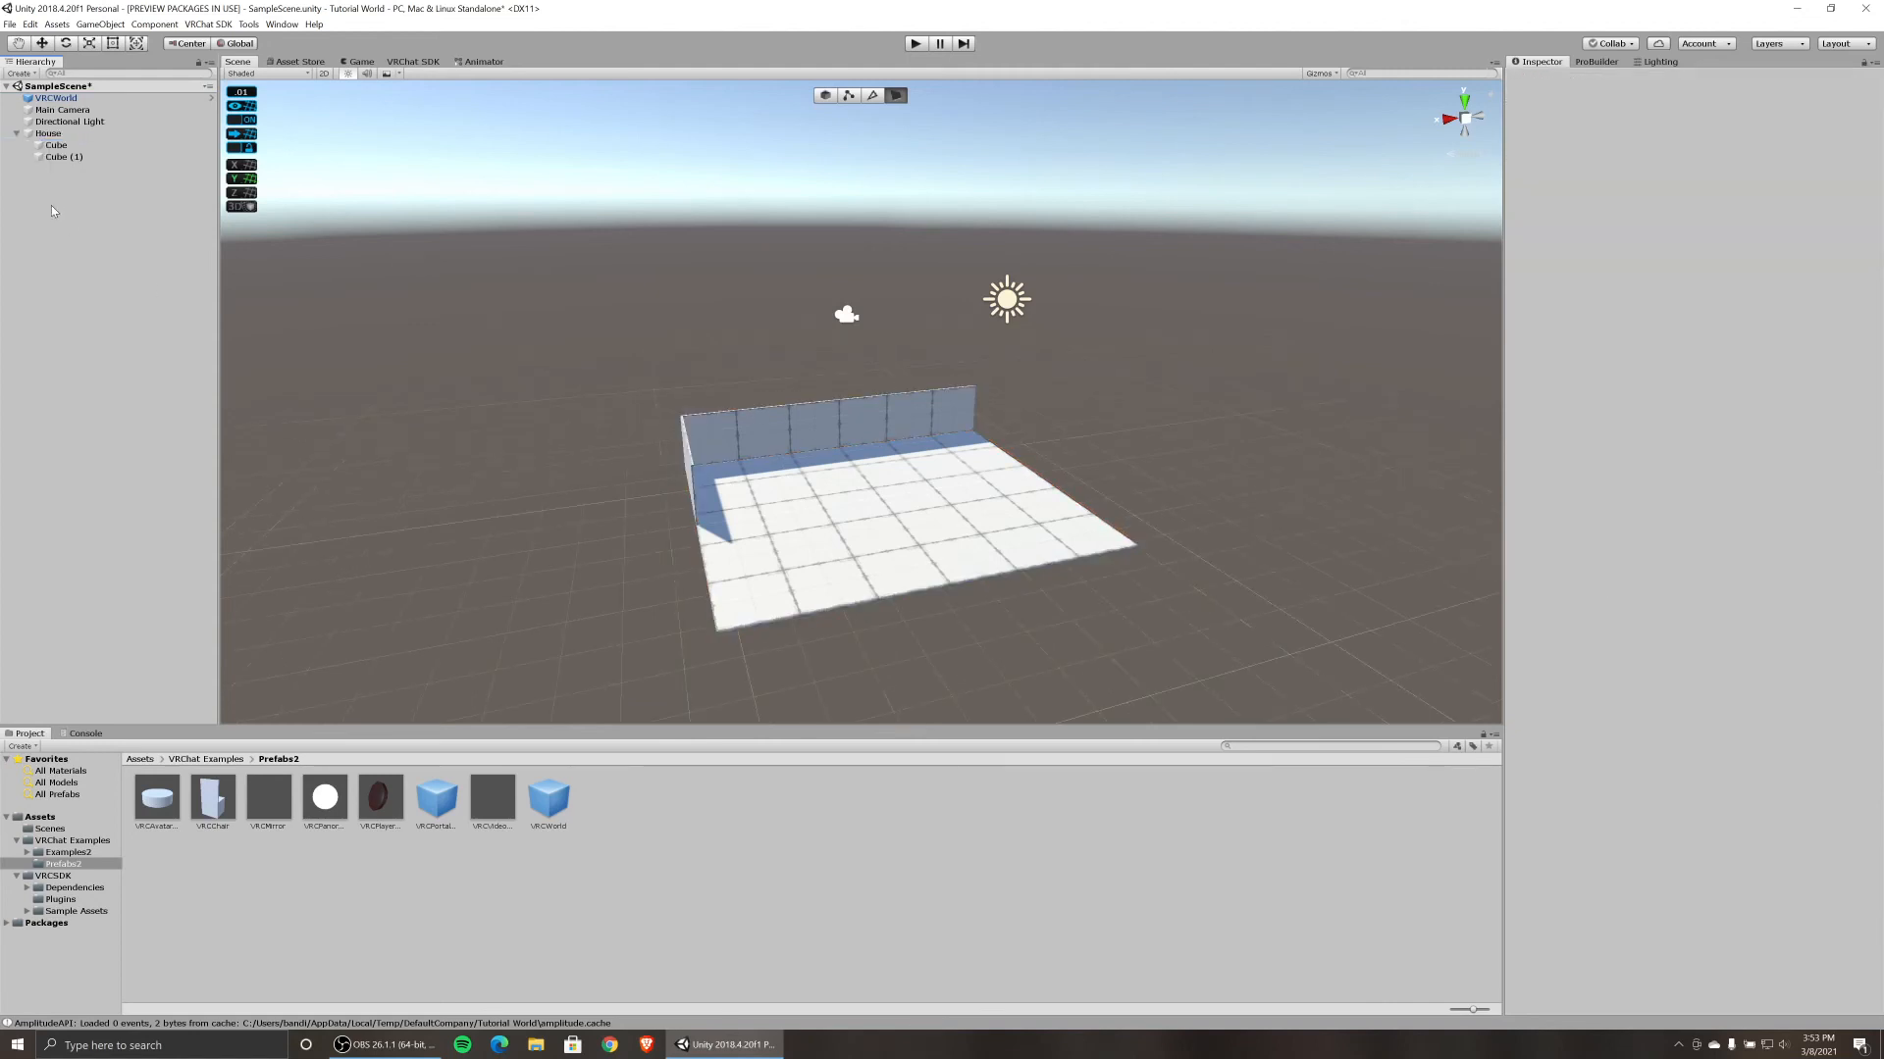
left_click(53, 135)
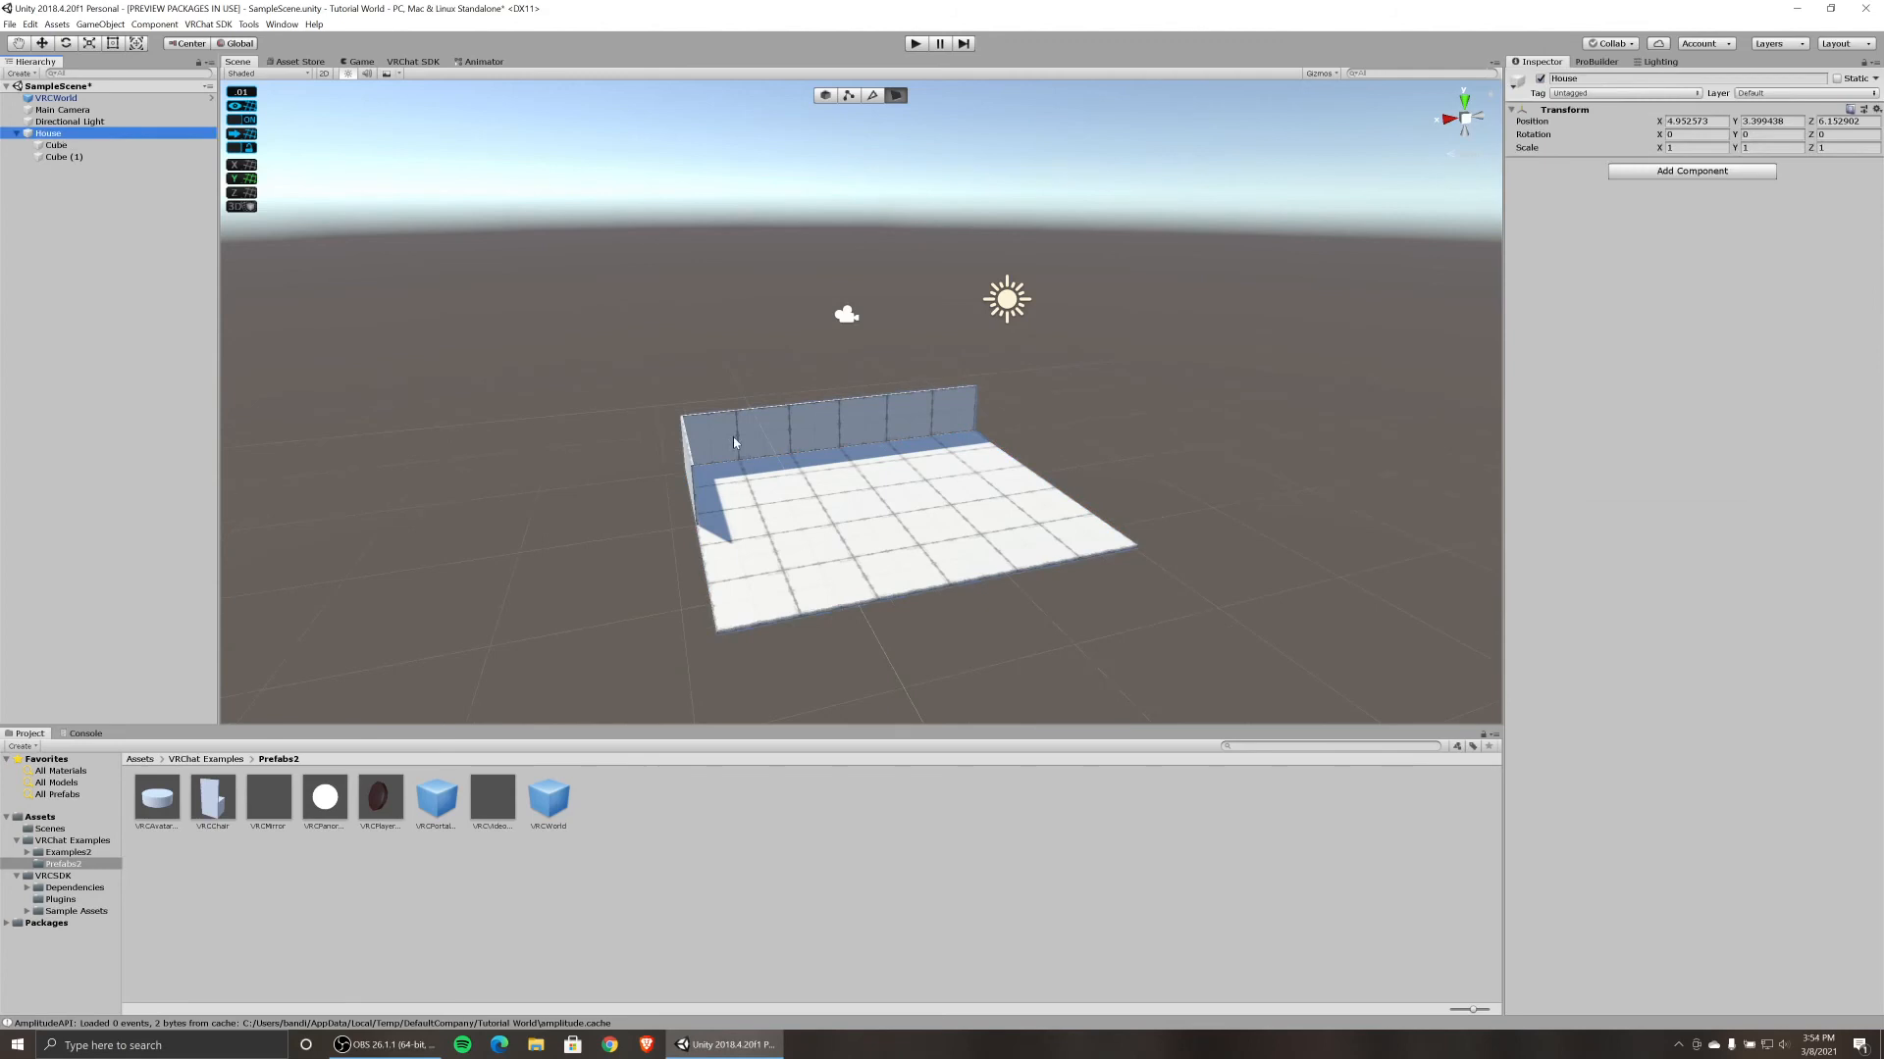
Create a second empty object, duplicate it, and rename the original as Lighting.
right_click(89, 240)
left_click(136, 336)
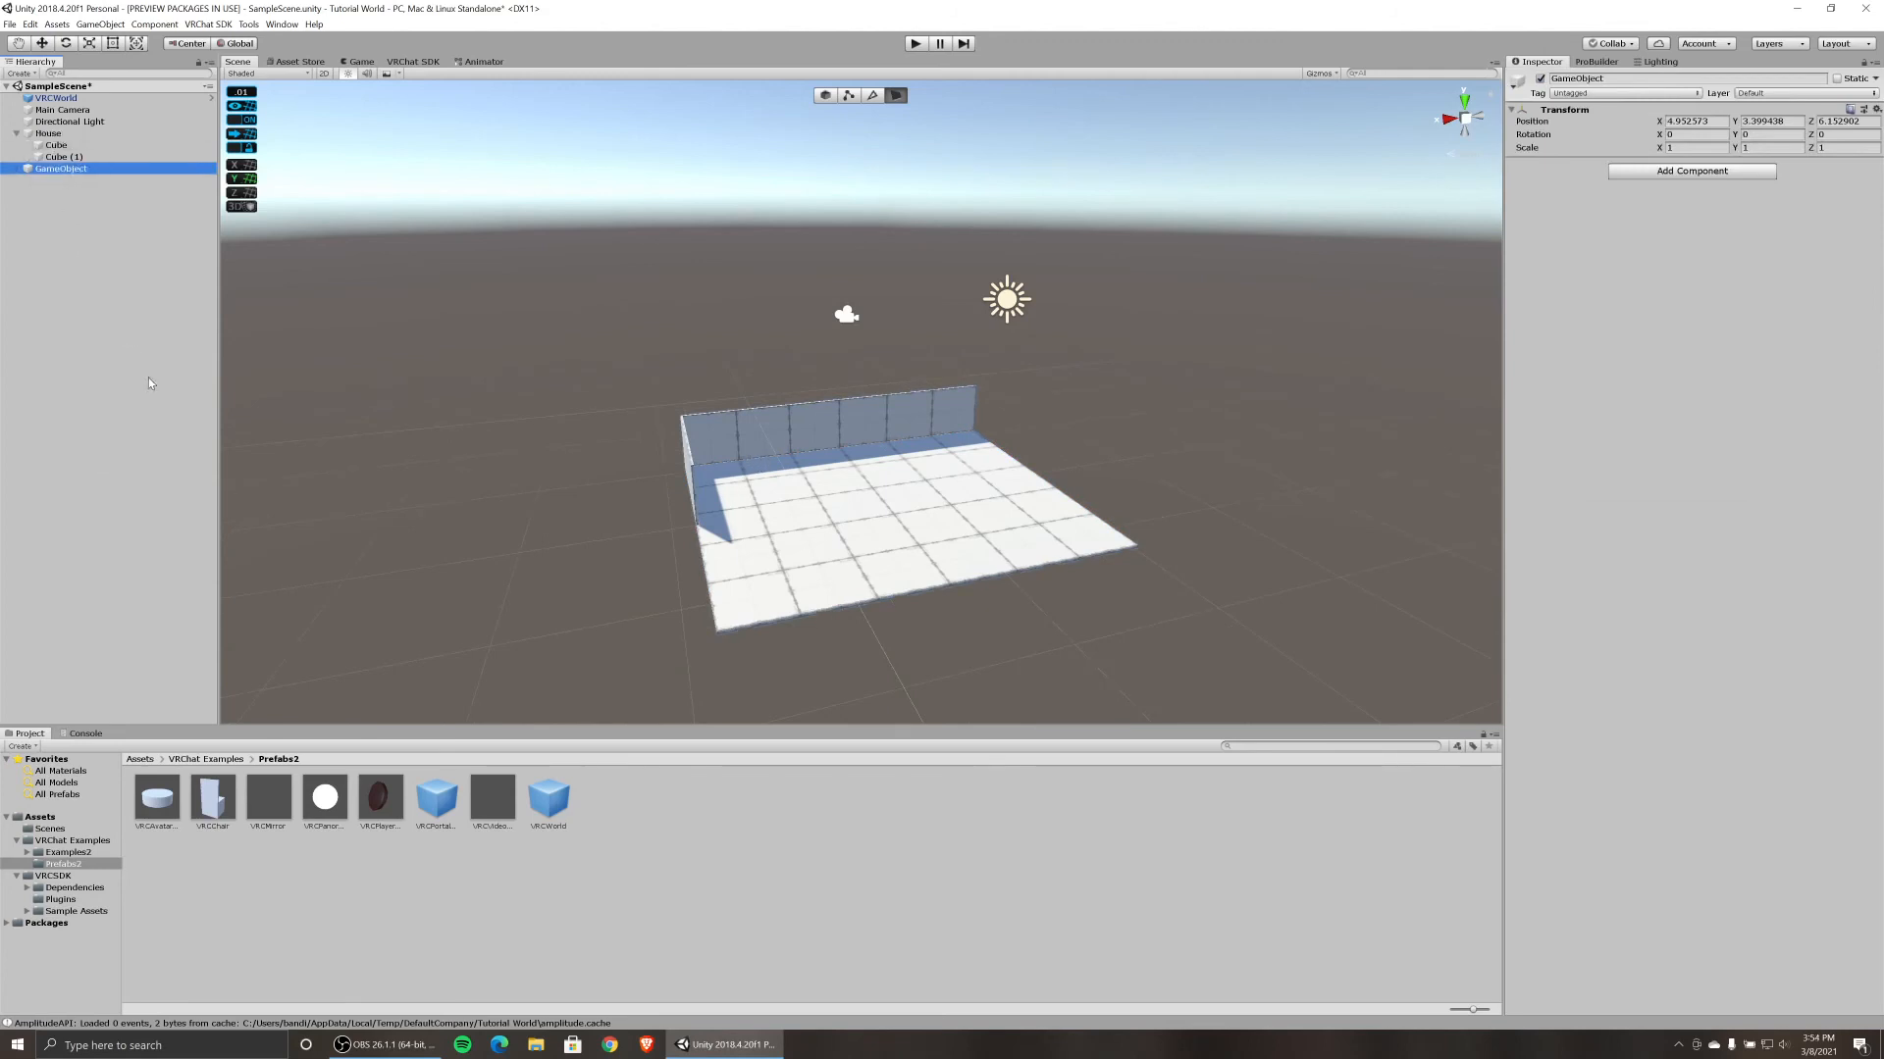
right_click(69, 170)
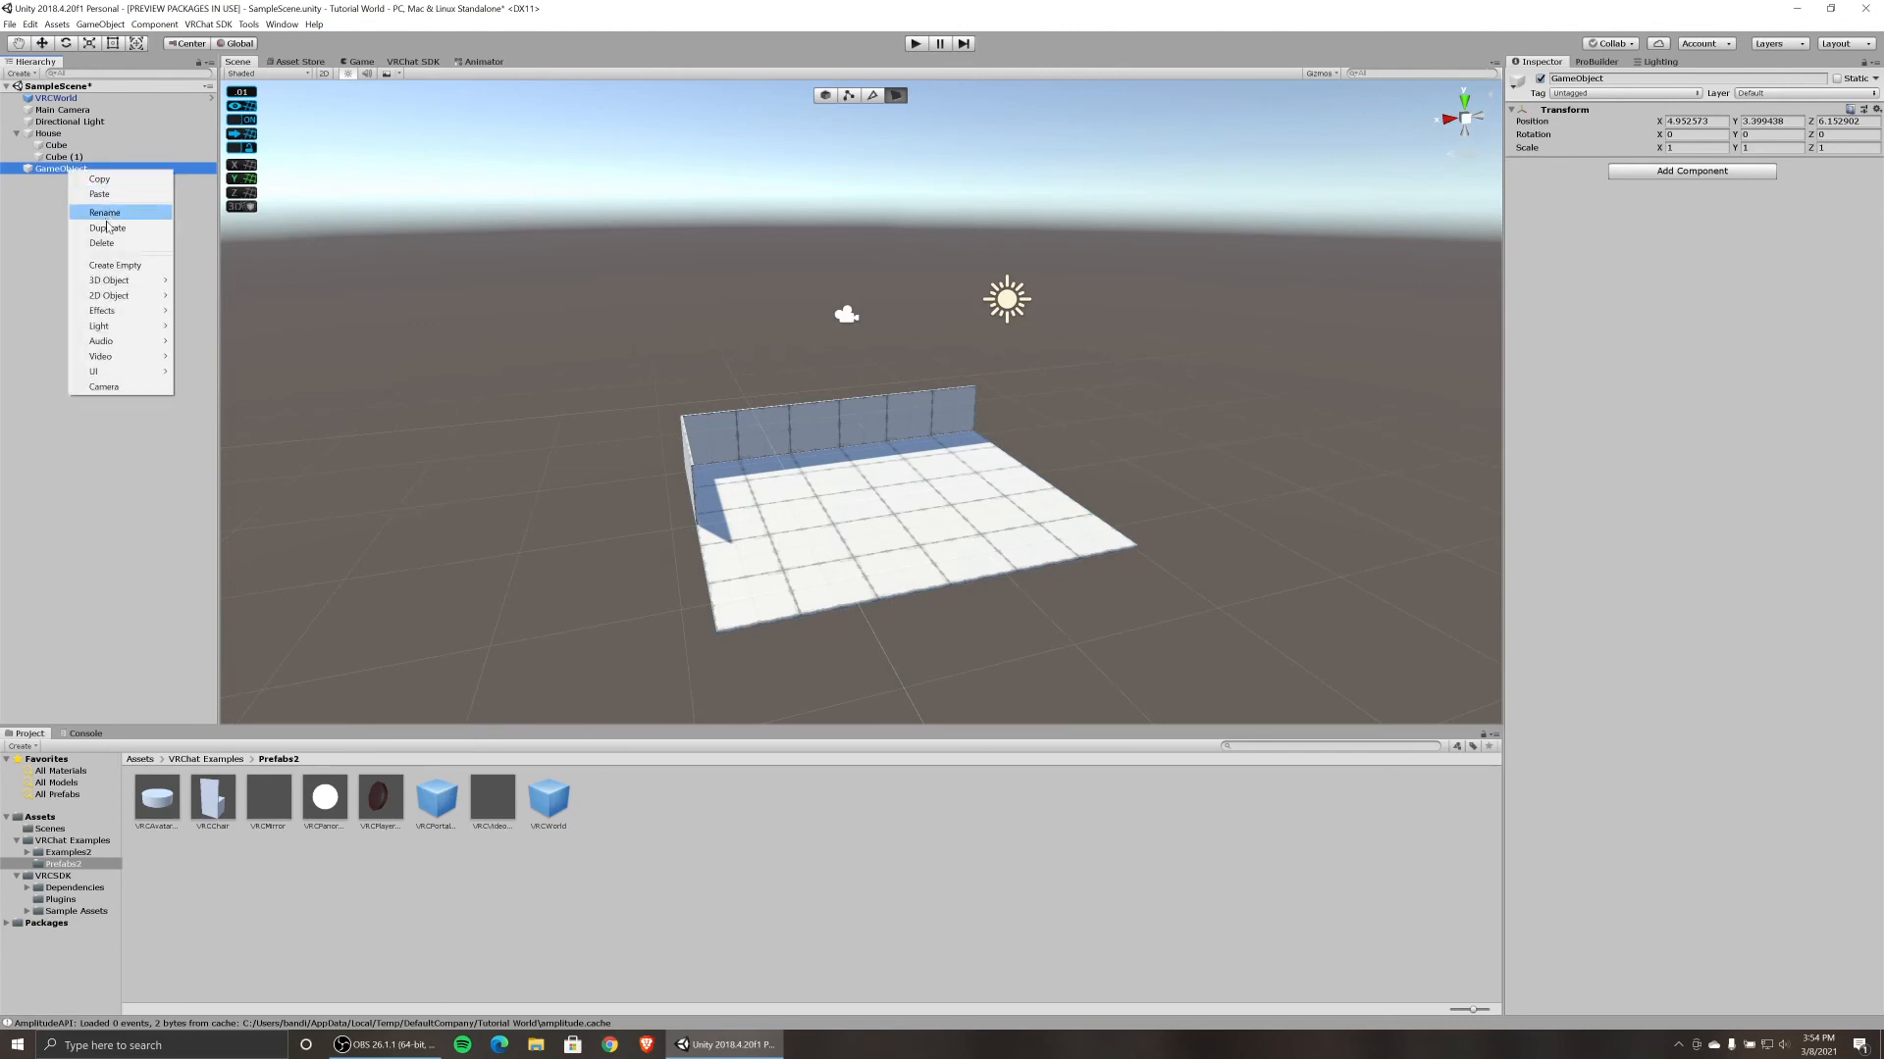
left_click(103, 220)
right_click(65, 168)
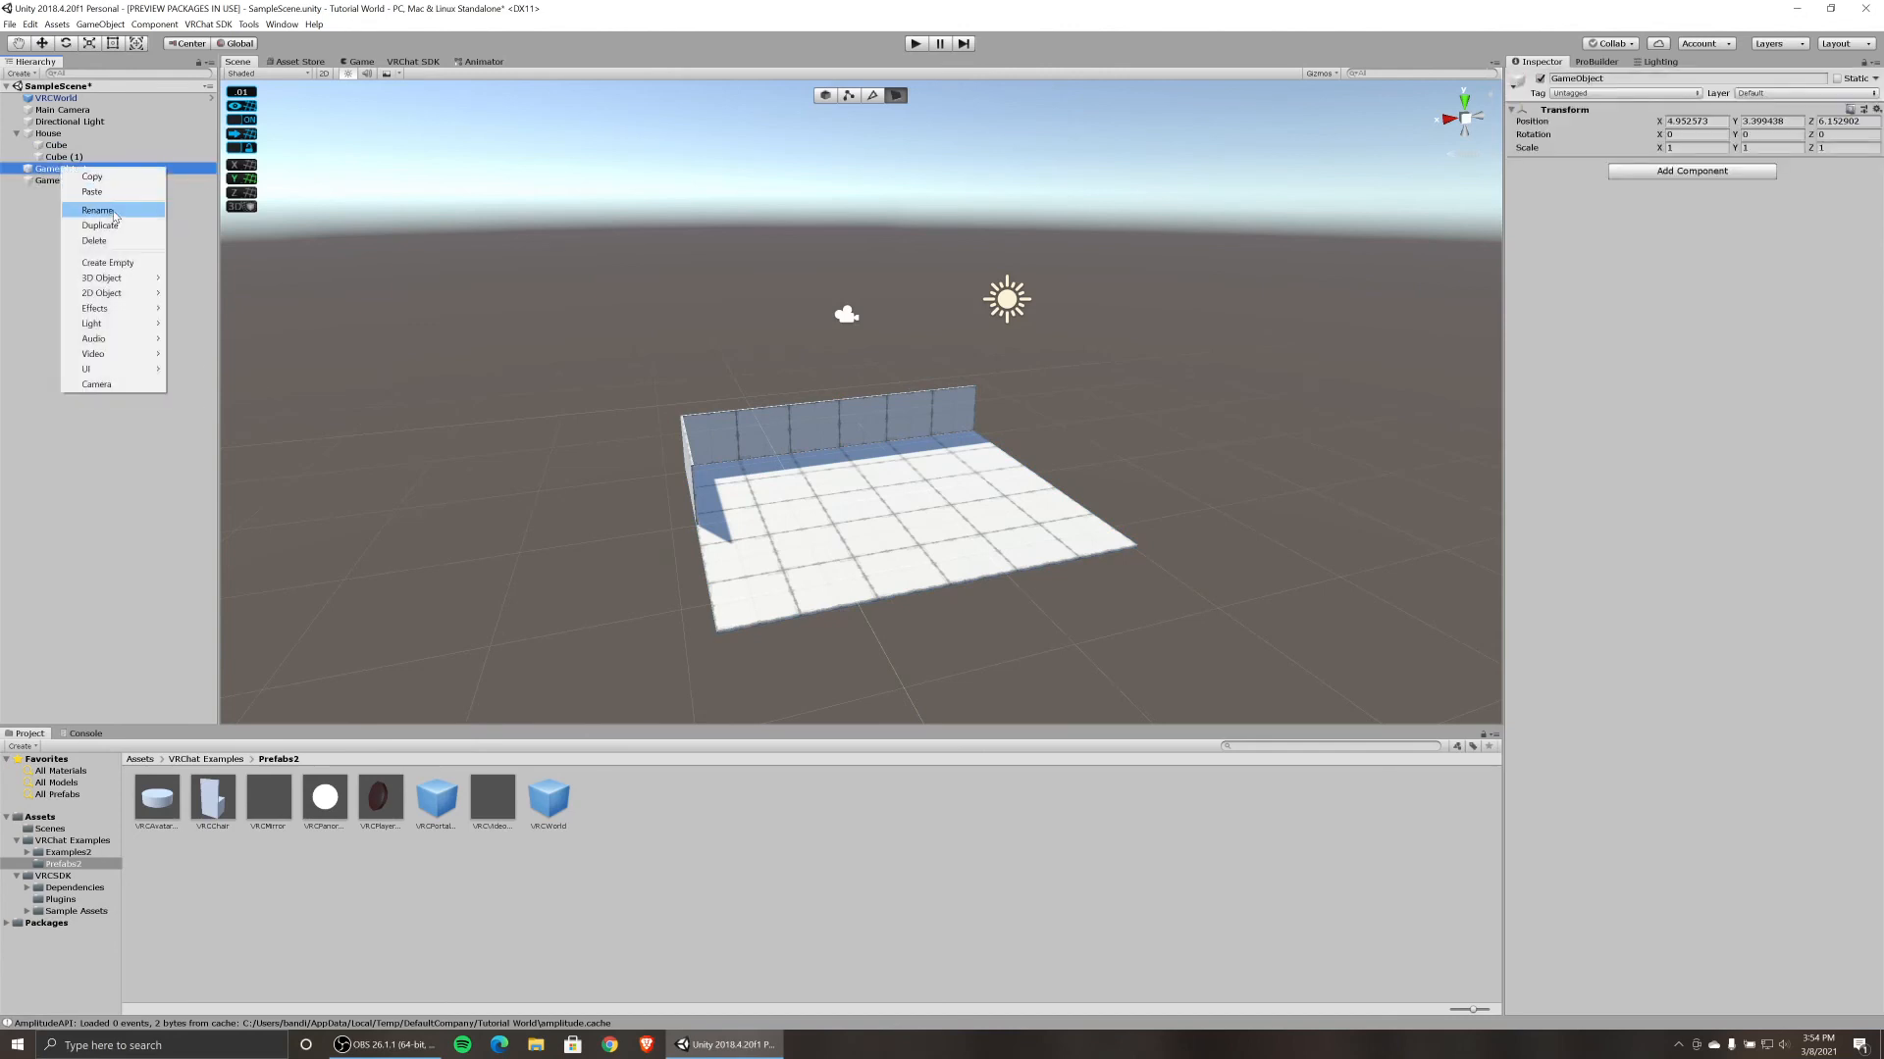
left_click(99, 211)
type("Lightin")
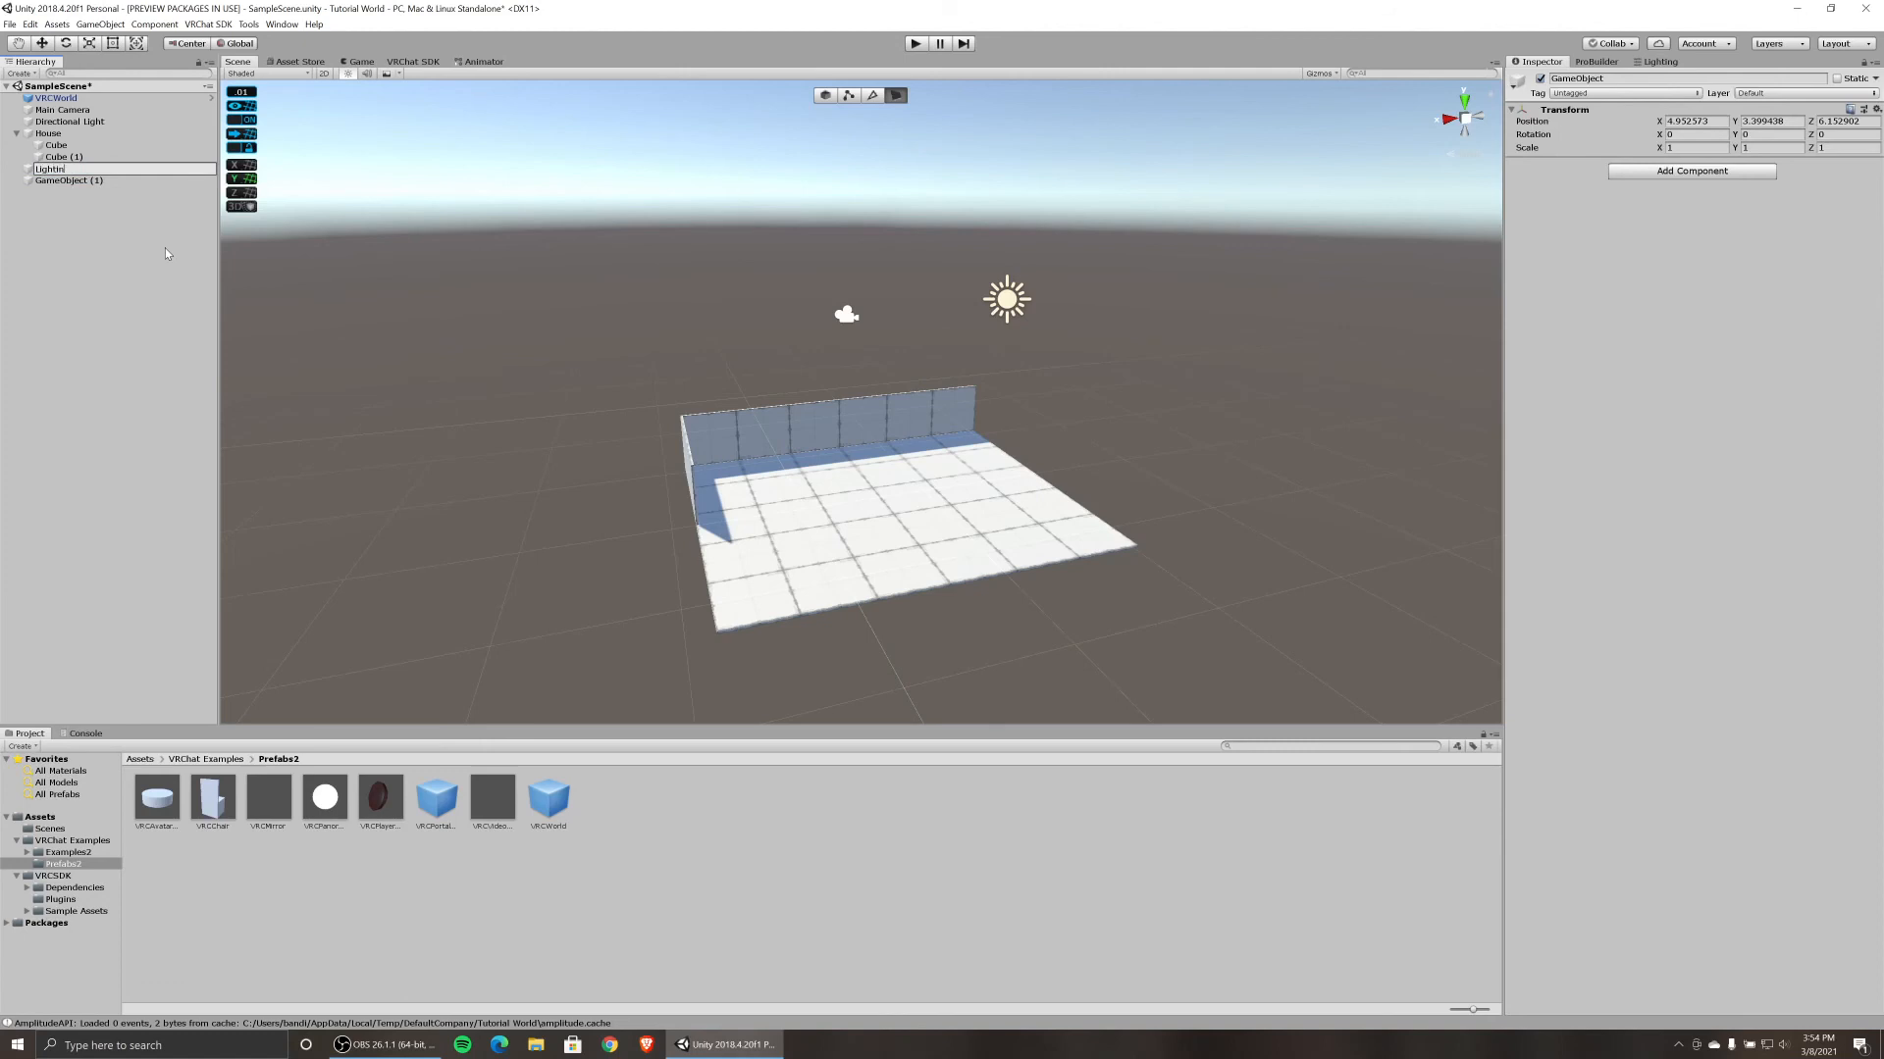
type("g")
key("Return")
Rename the duplicated empty object as Sounds and clear the selection.
right_click(57, 182)
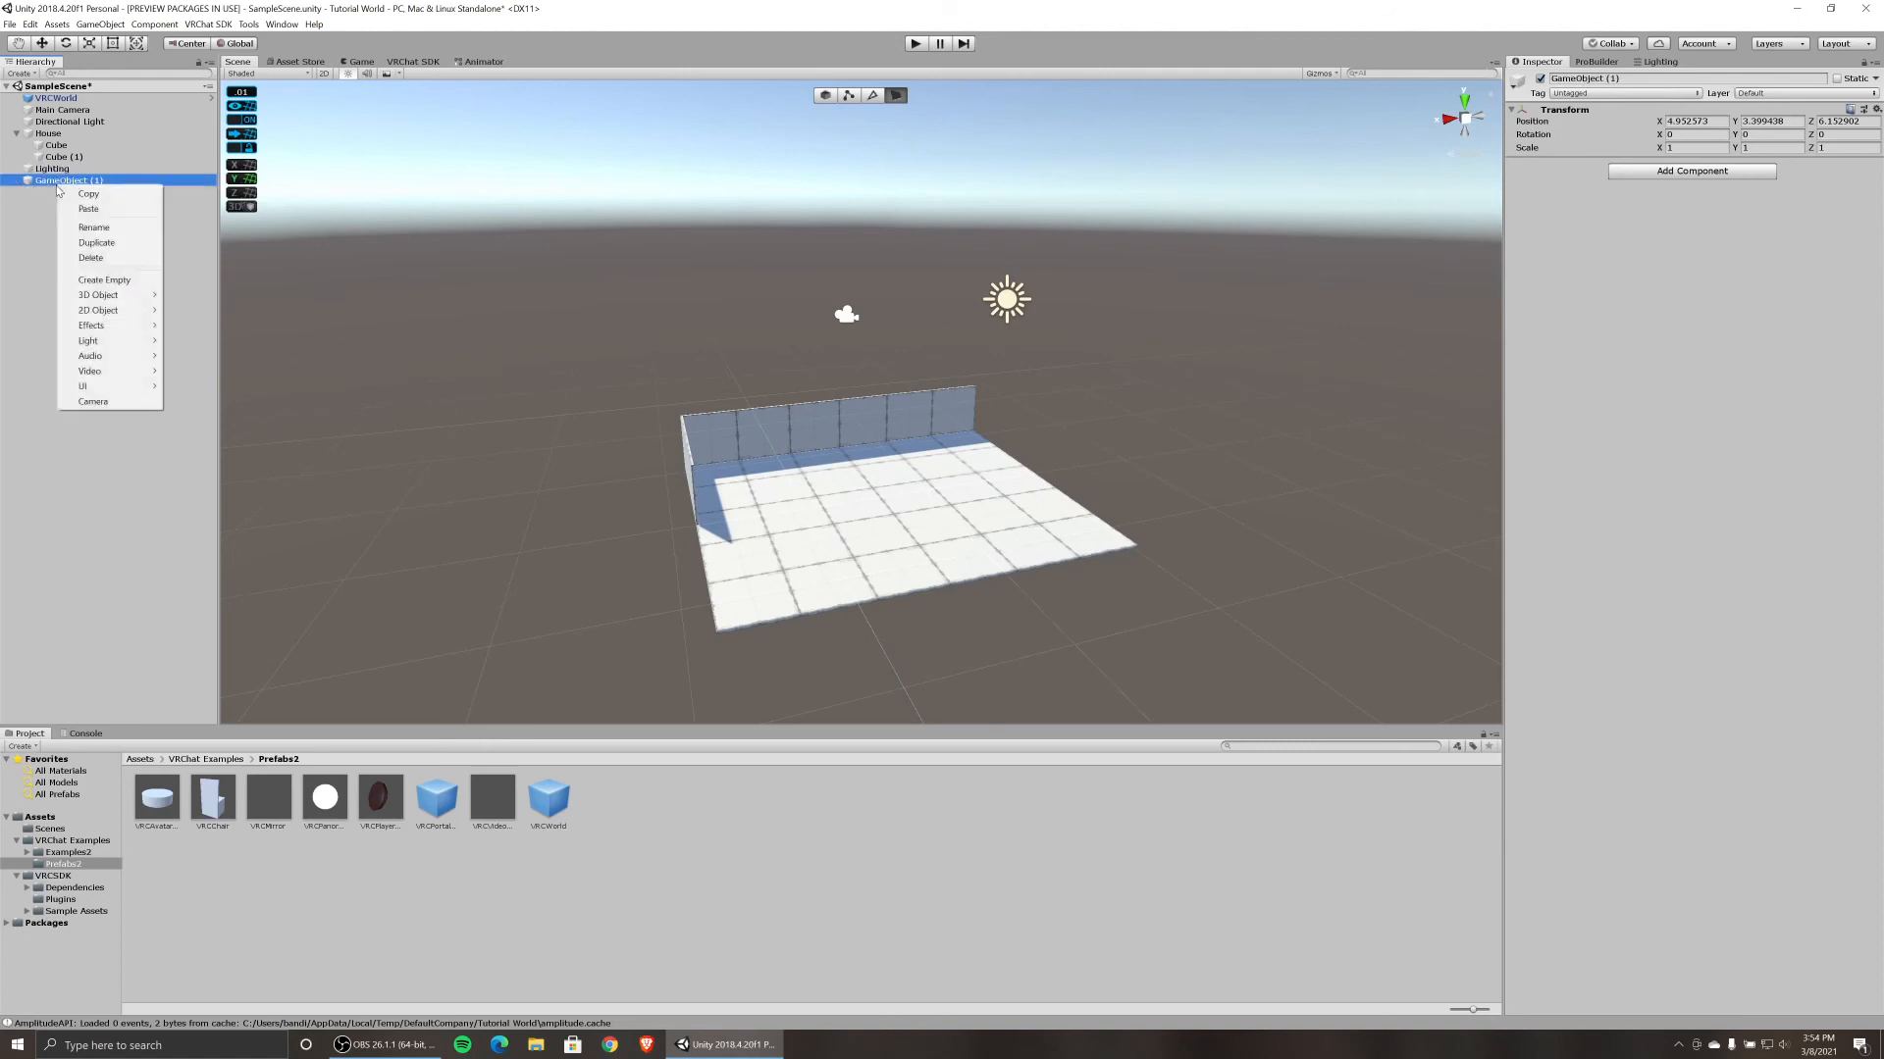
left_click(94, 226)
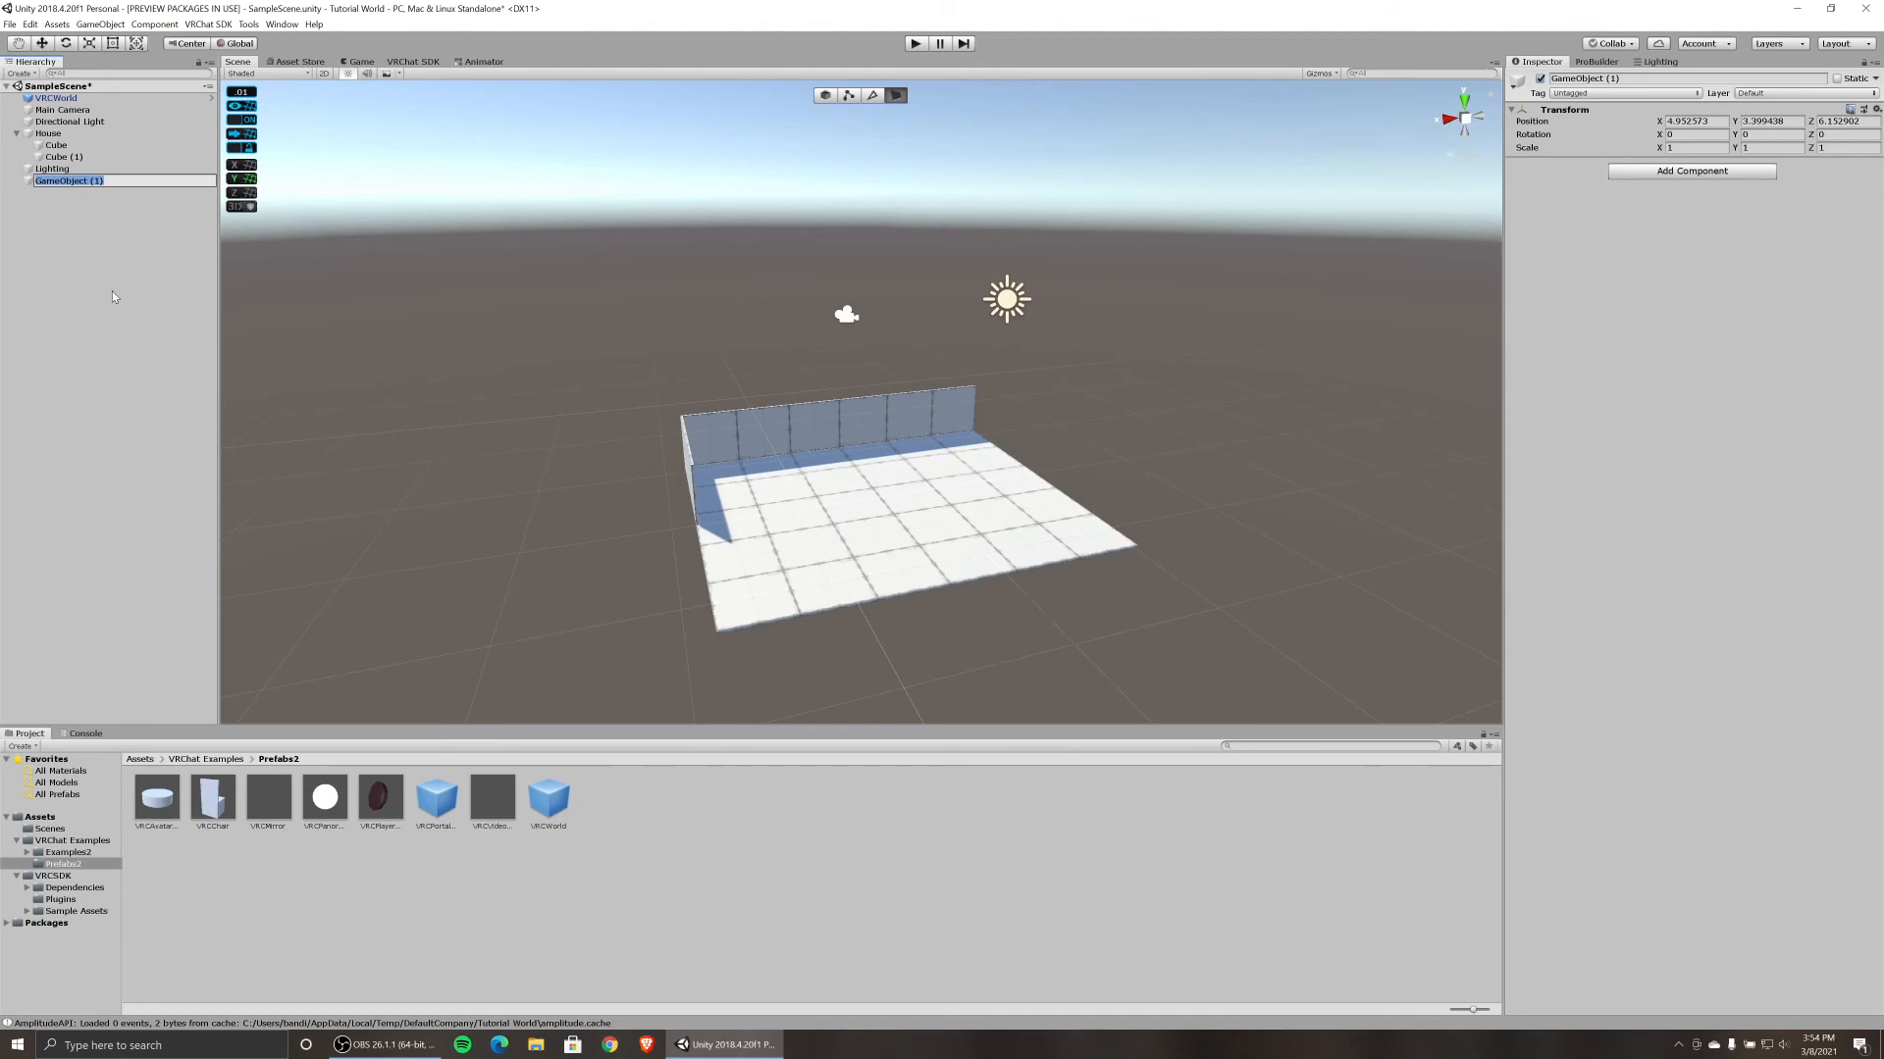
type("Sounds")
key("Return")
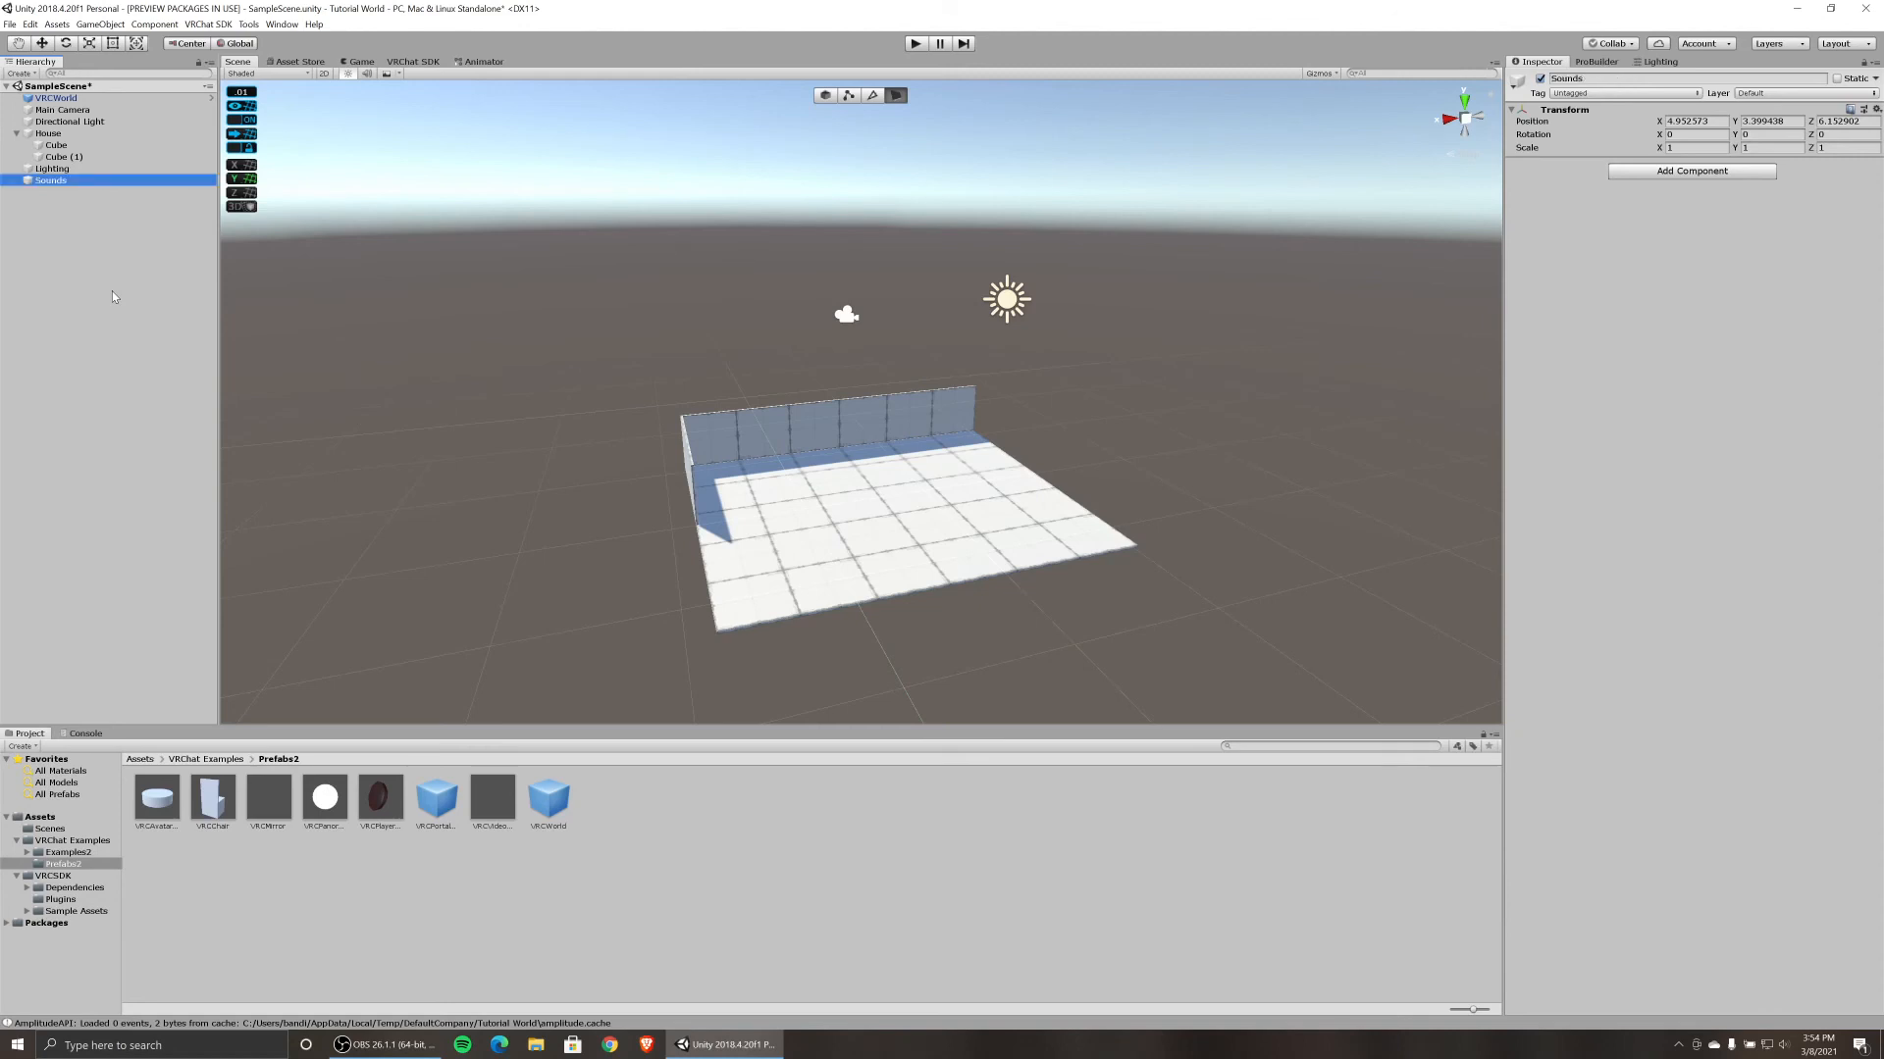
left_click(111, 292)
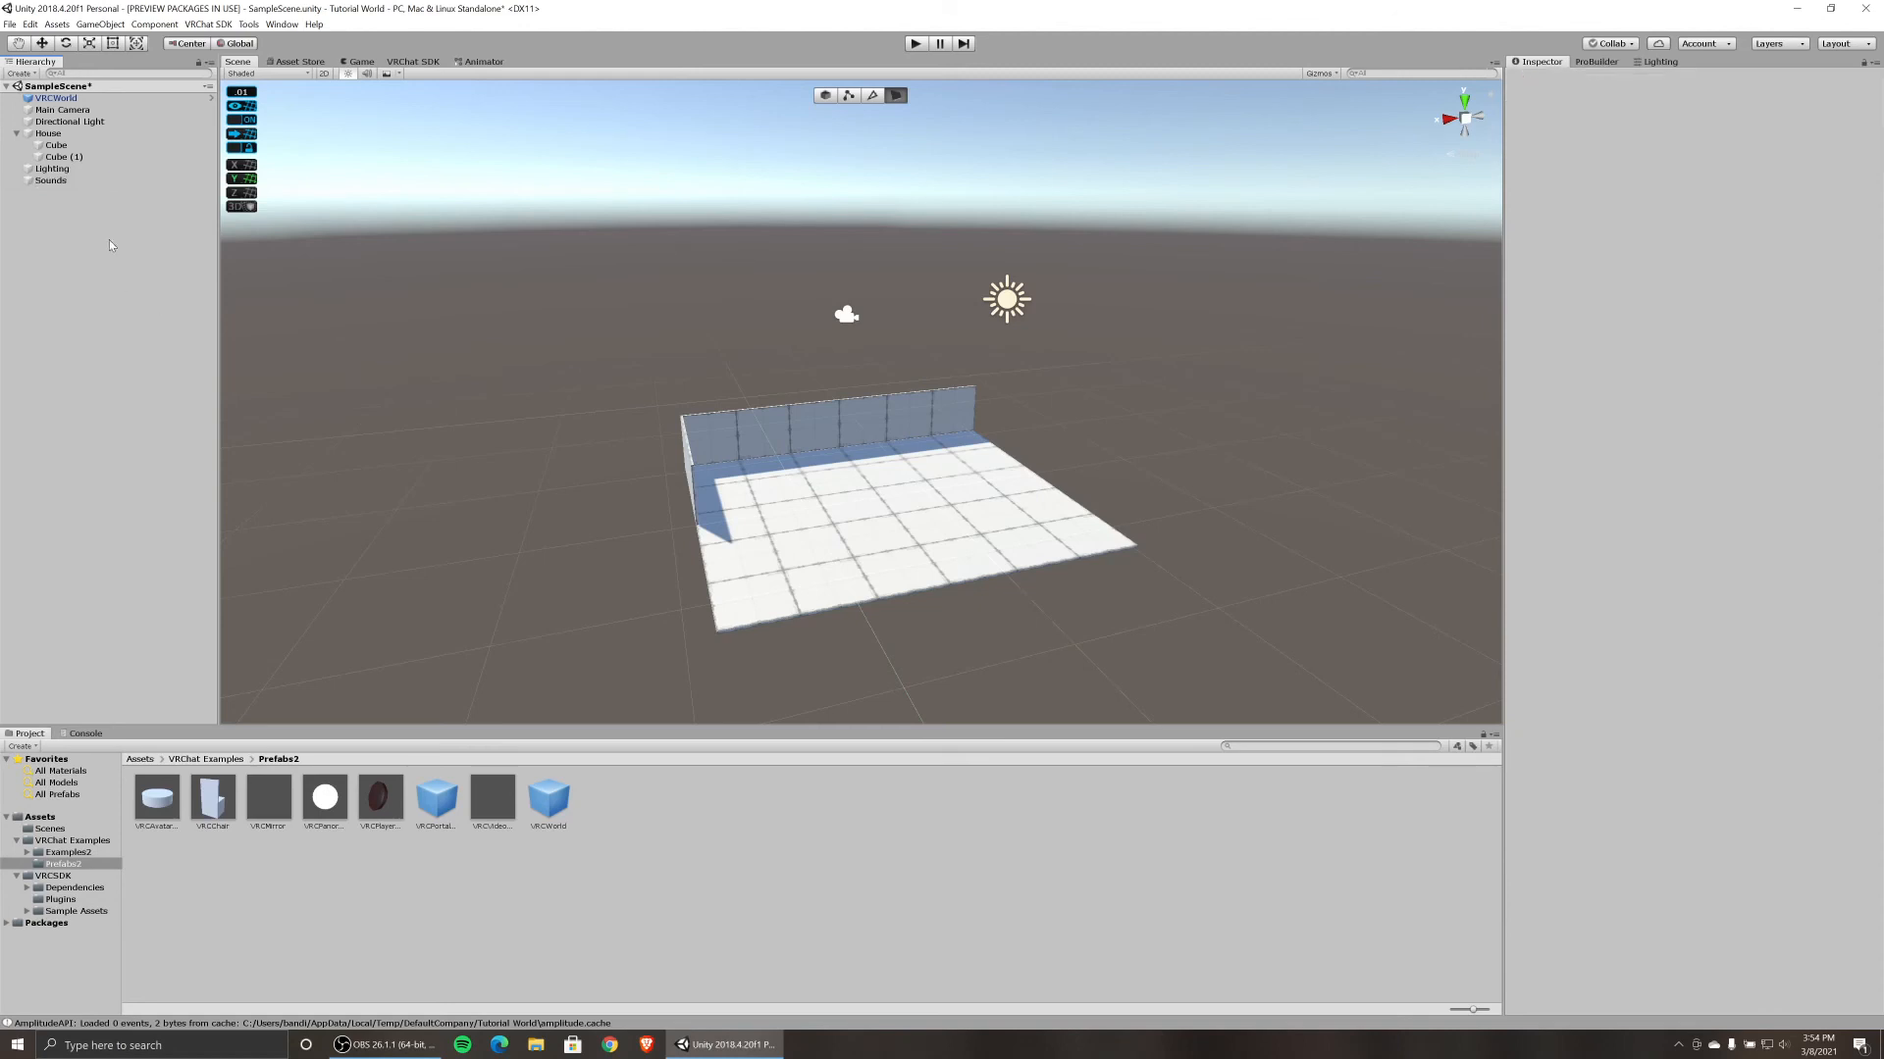
left_click(61, 159)
left_click(54, 180)
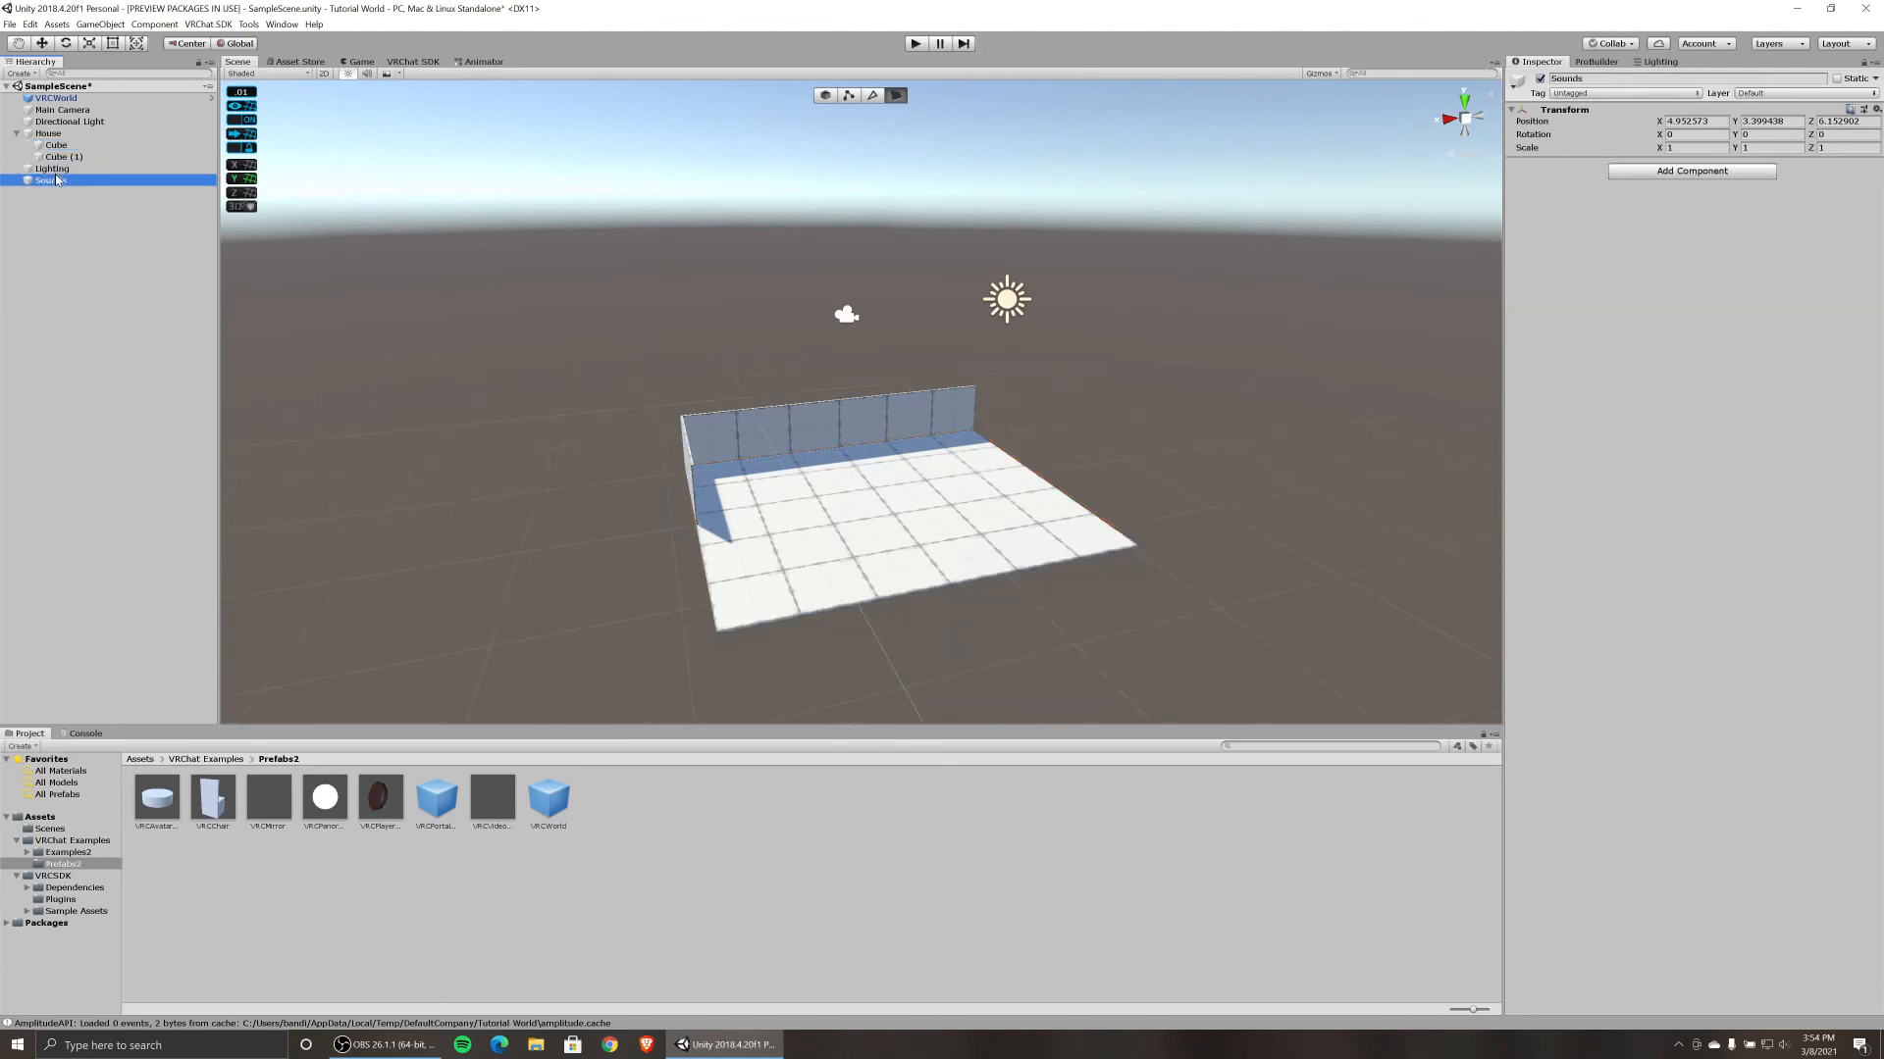
left_click(59, 212)
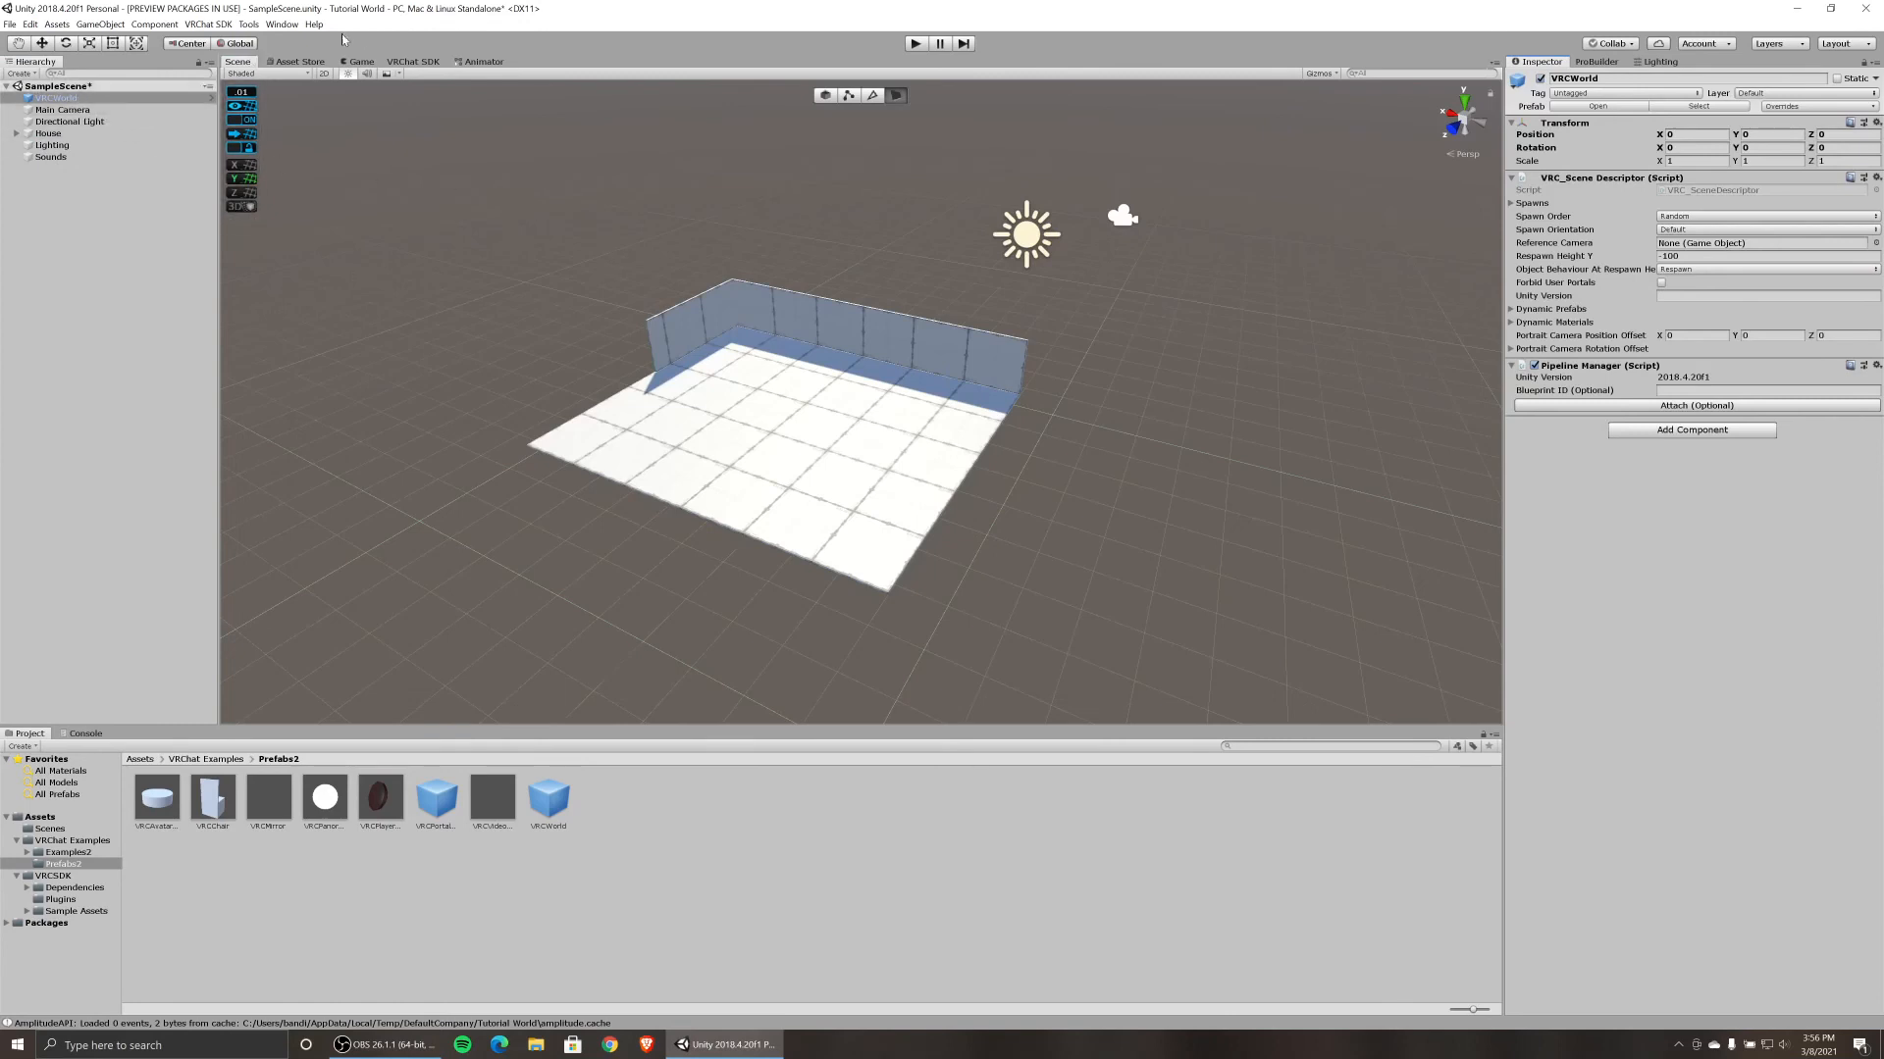
Apply the VRChat layer and collision matrix setup in the VRChat SDK Builder, and enable Force Non-VR for local testing.
left_click(414, 63)
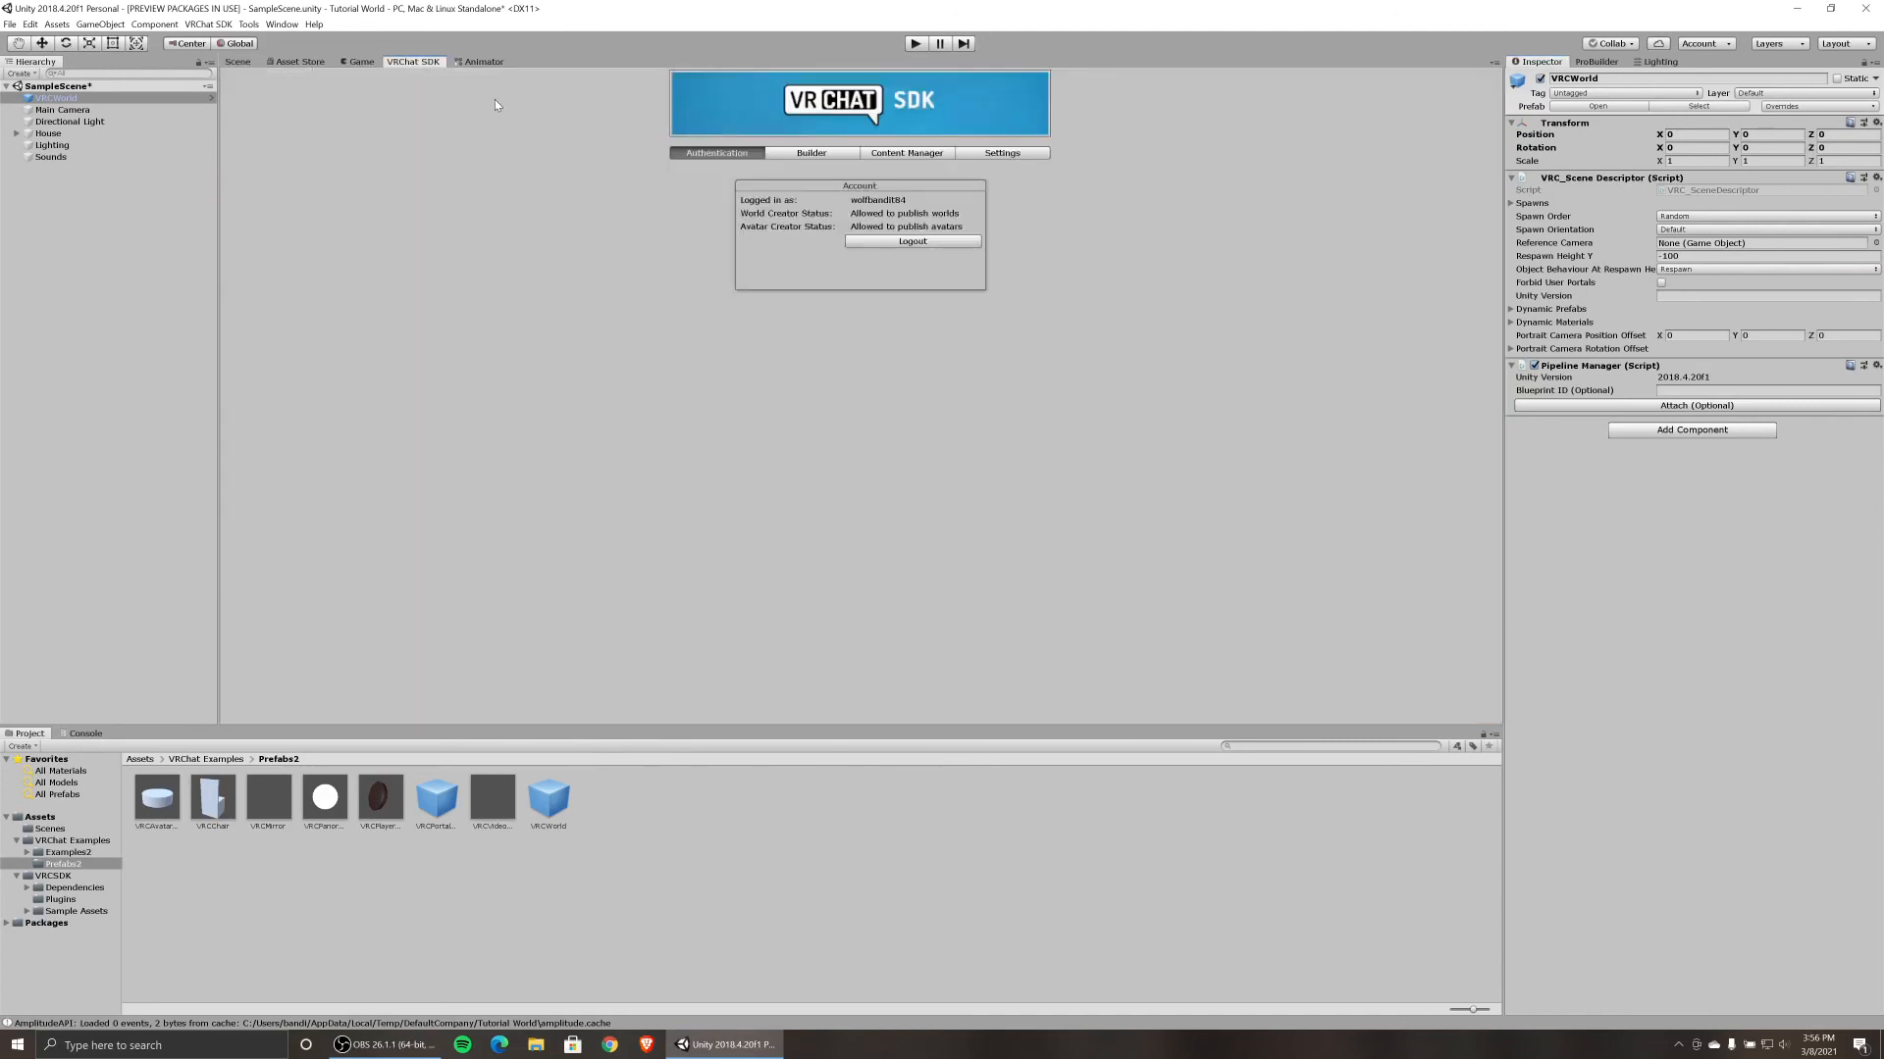
left_click(839, 154)
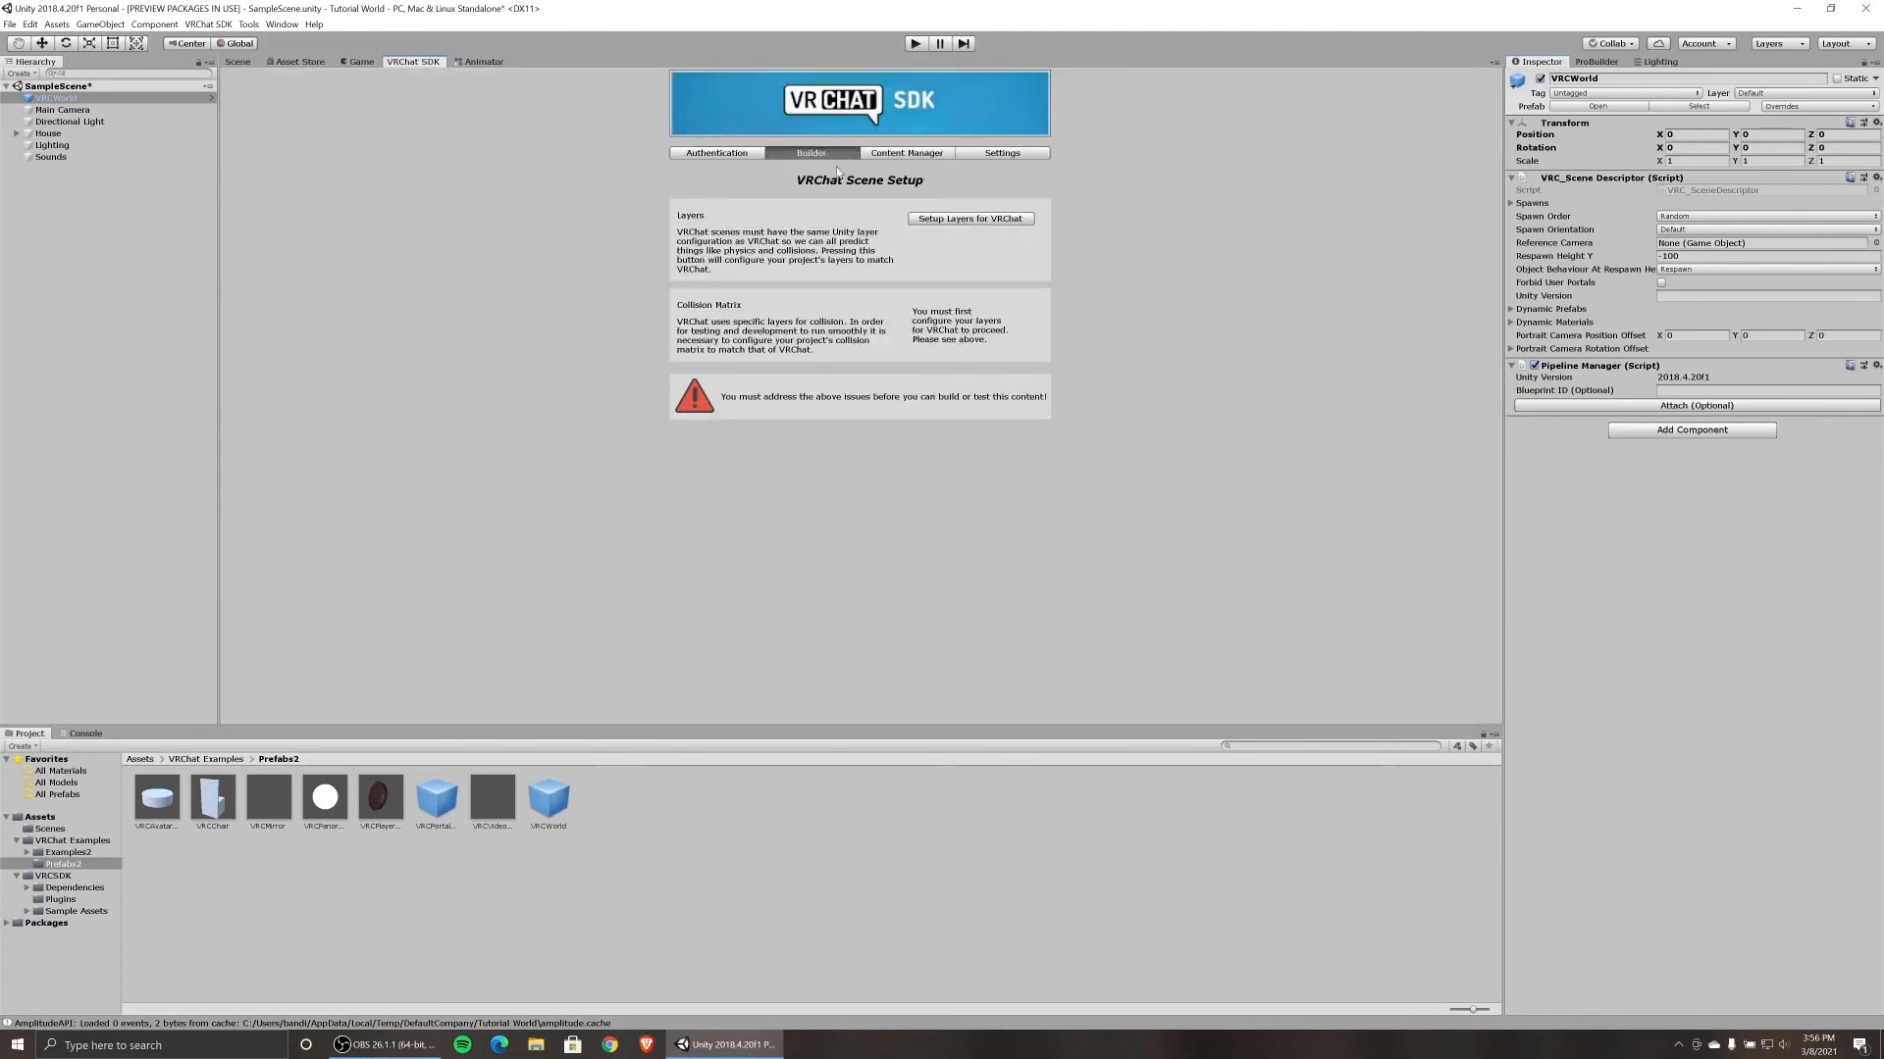
left_click(949, 217)
left_click(976, 552)
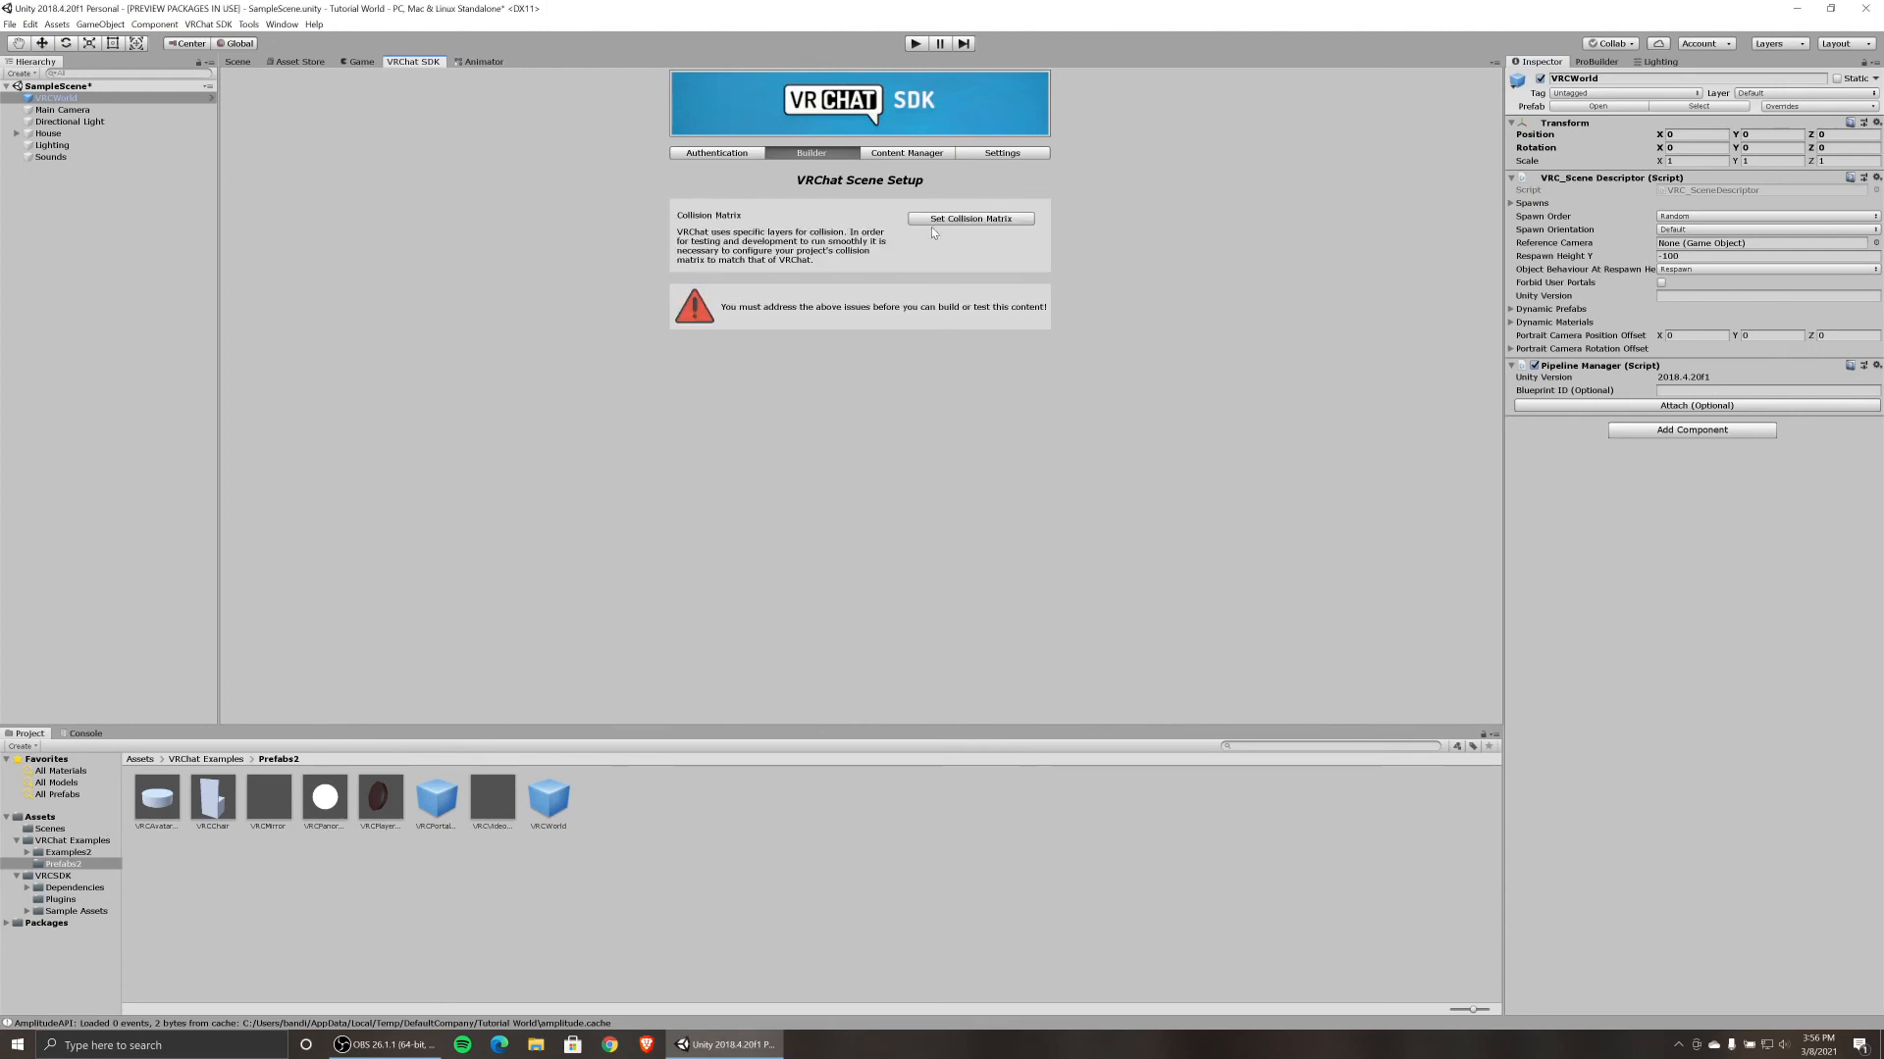
left_click(977, 544)
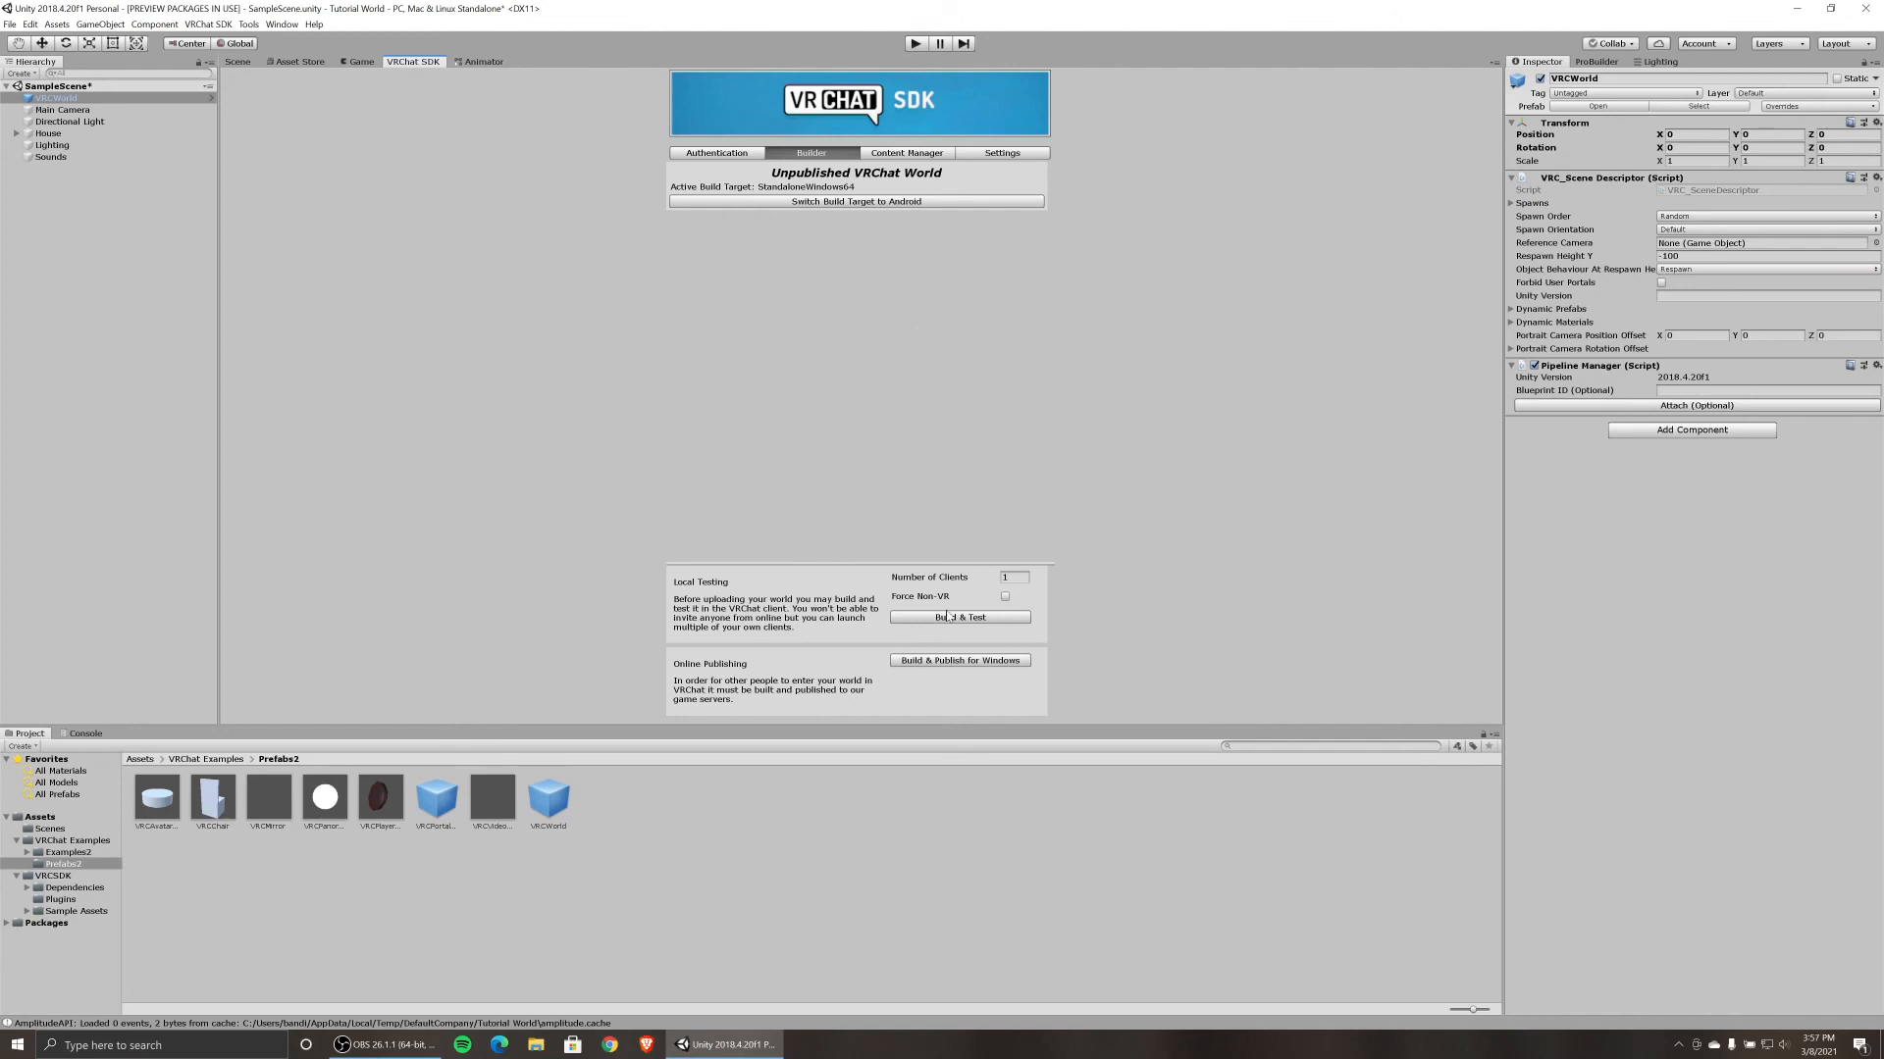
left_click(1004, 597)
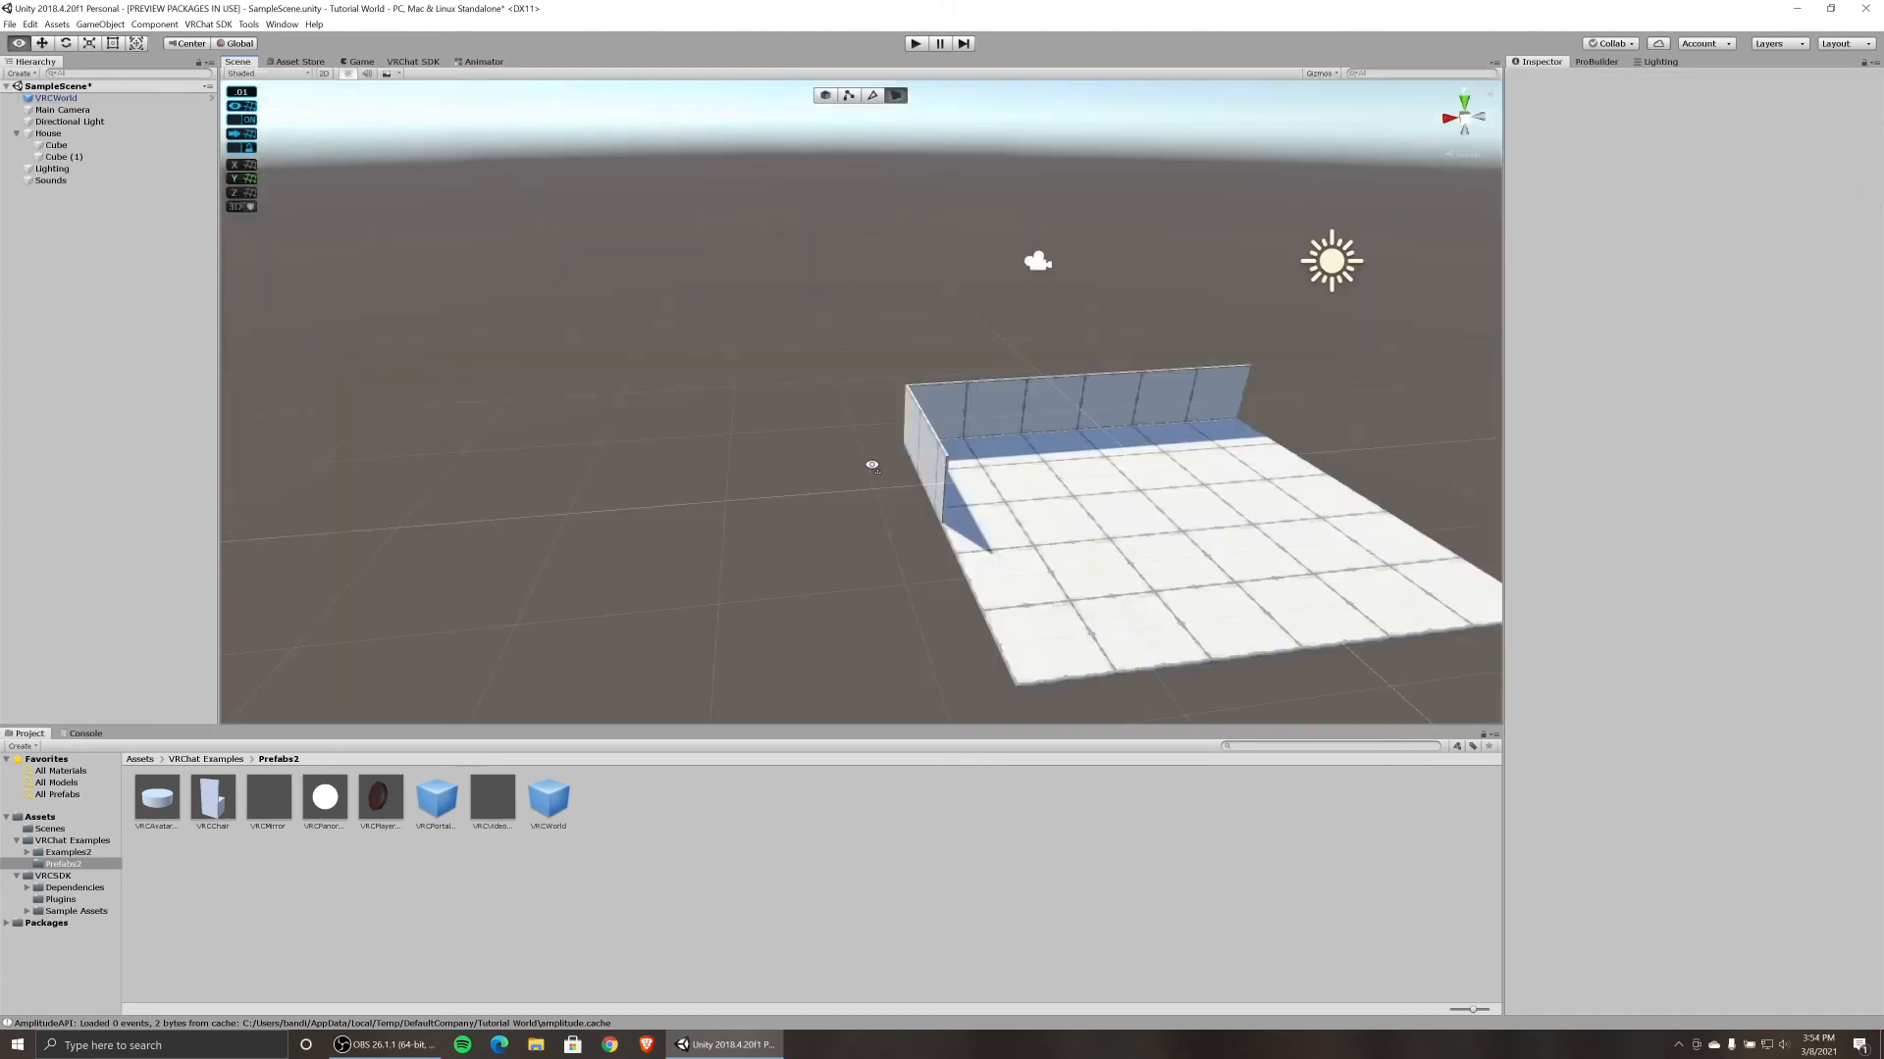
right_click_drag(872, 466, 873, 466)
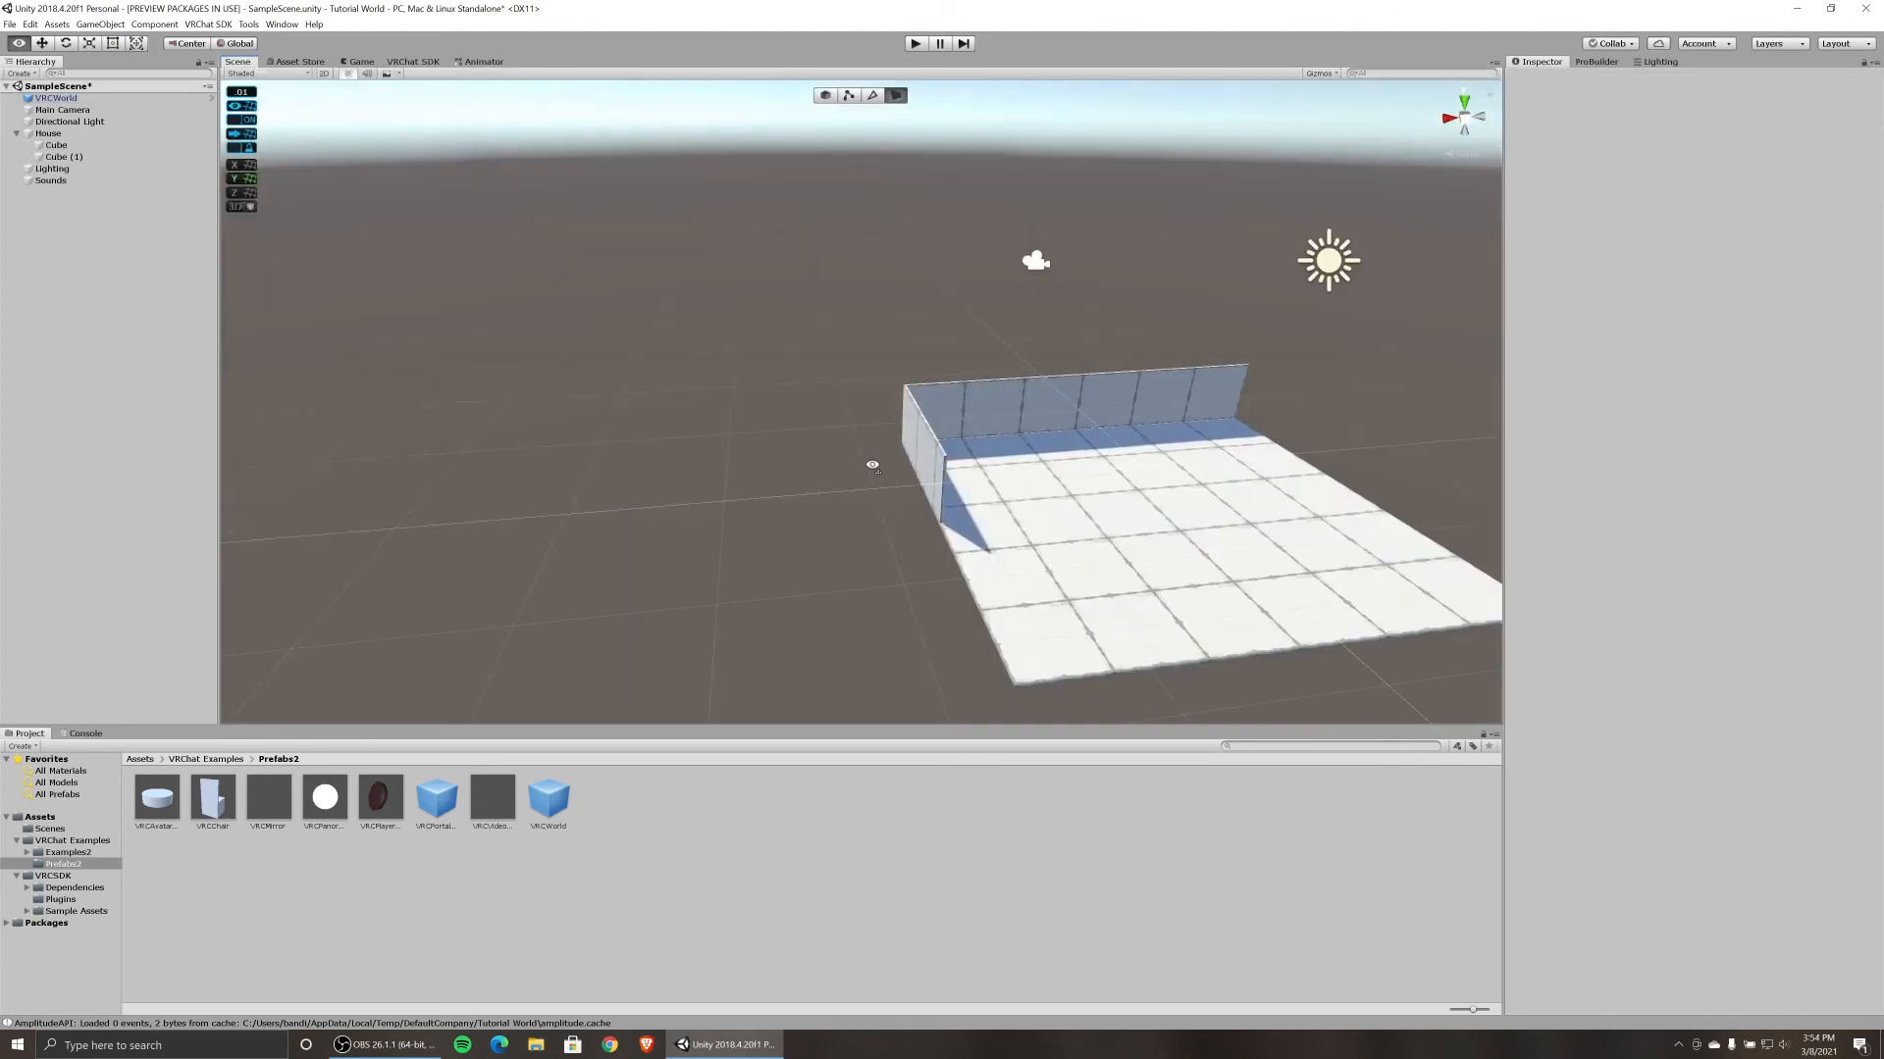
right_click_drag(872, 466, 760, 479)
key("d")
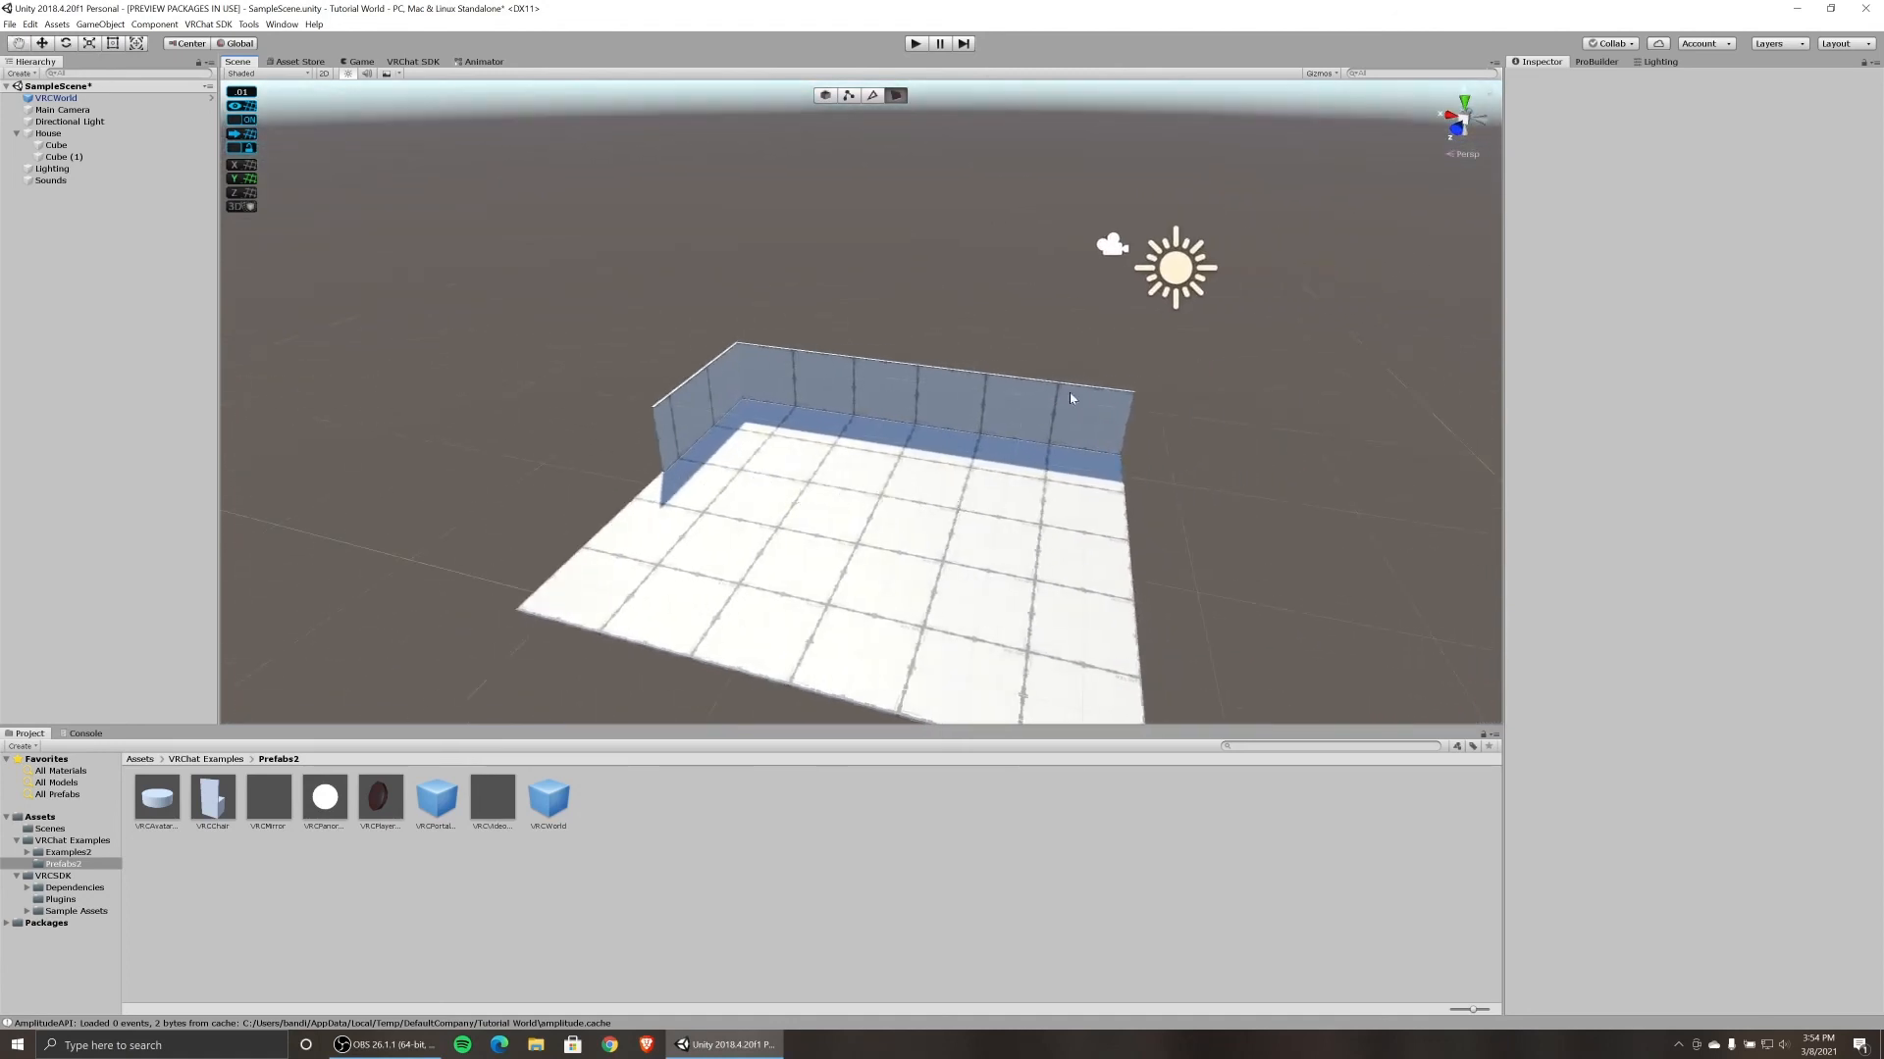
right_click_drag(1250, 230, 938, 401)
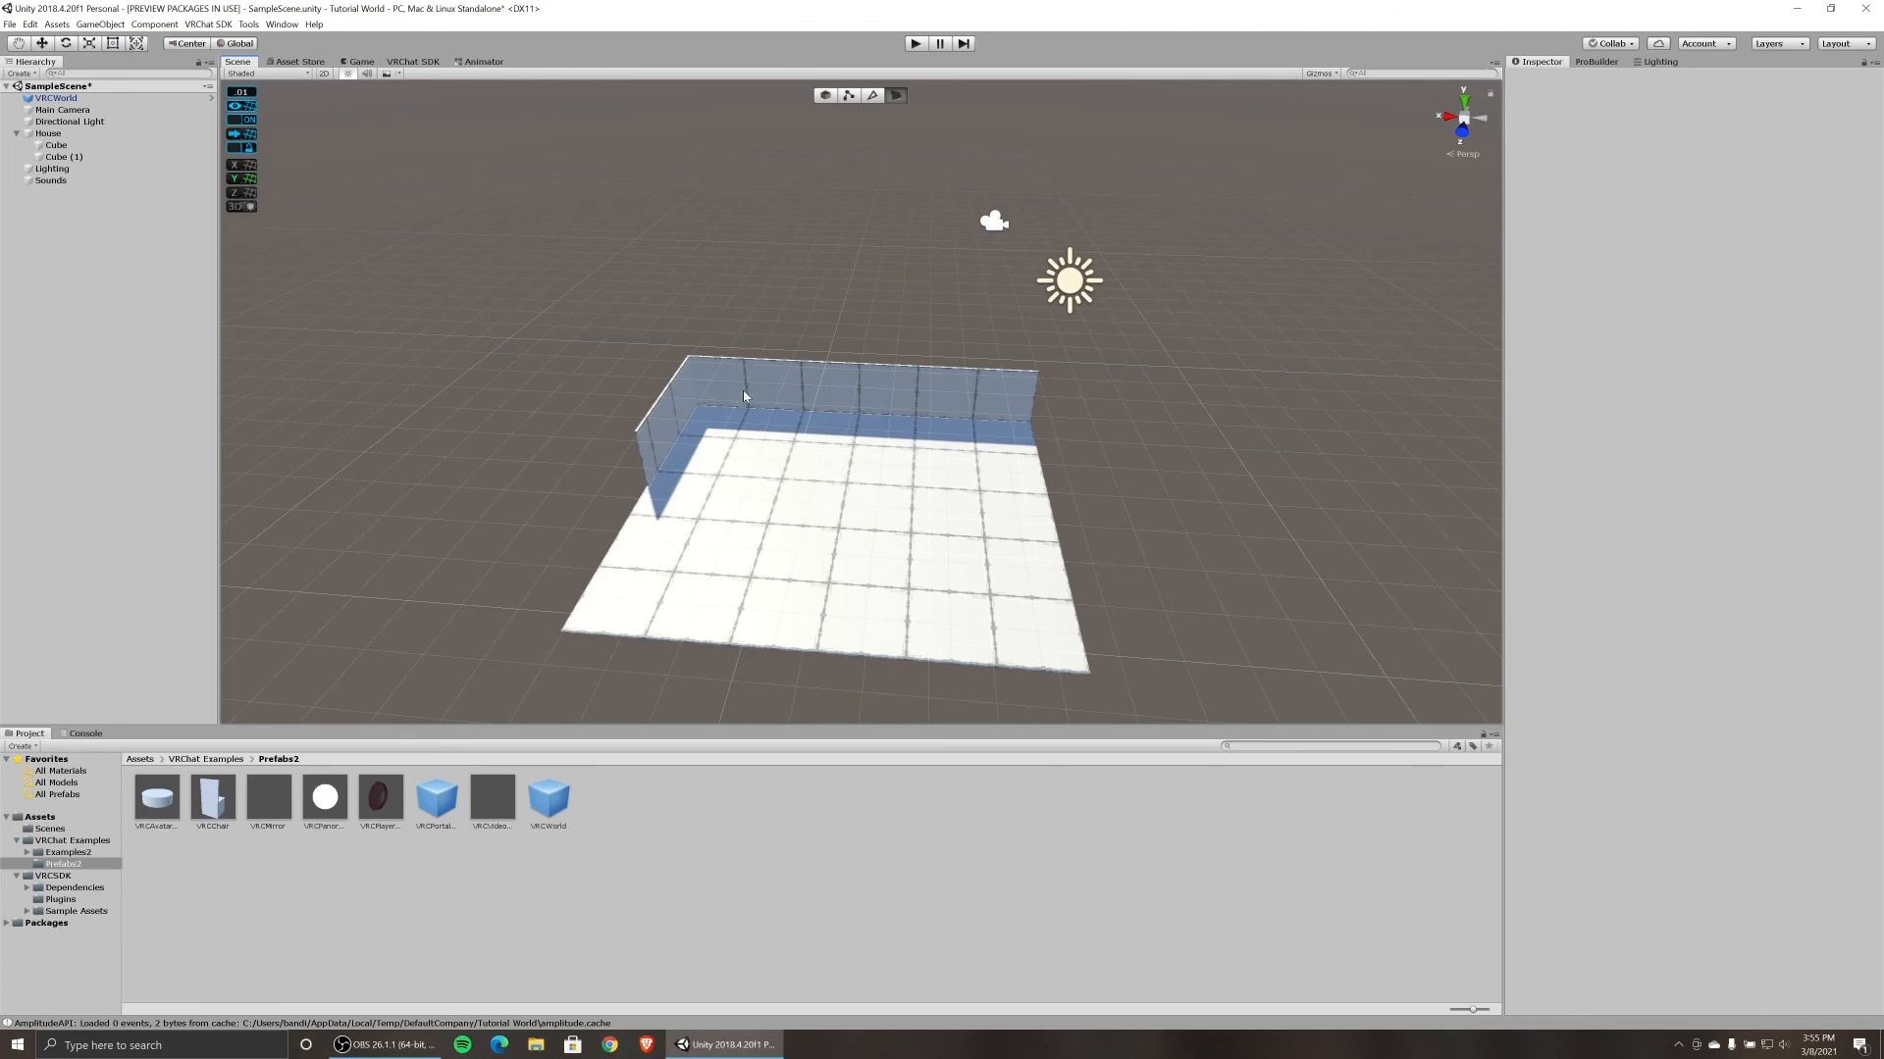
right_click_drag(801, 437, 814, 451)
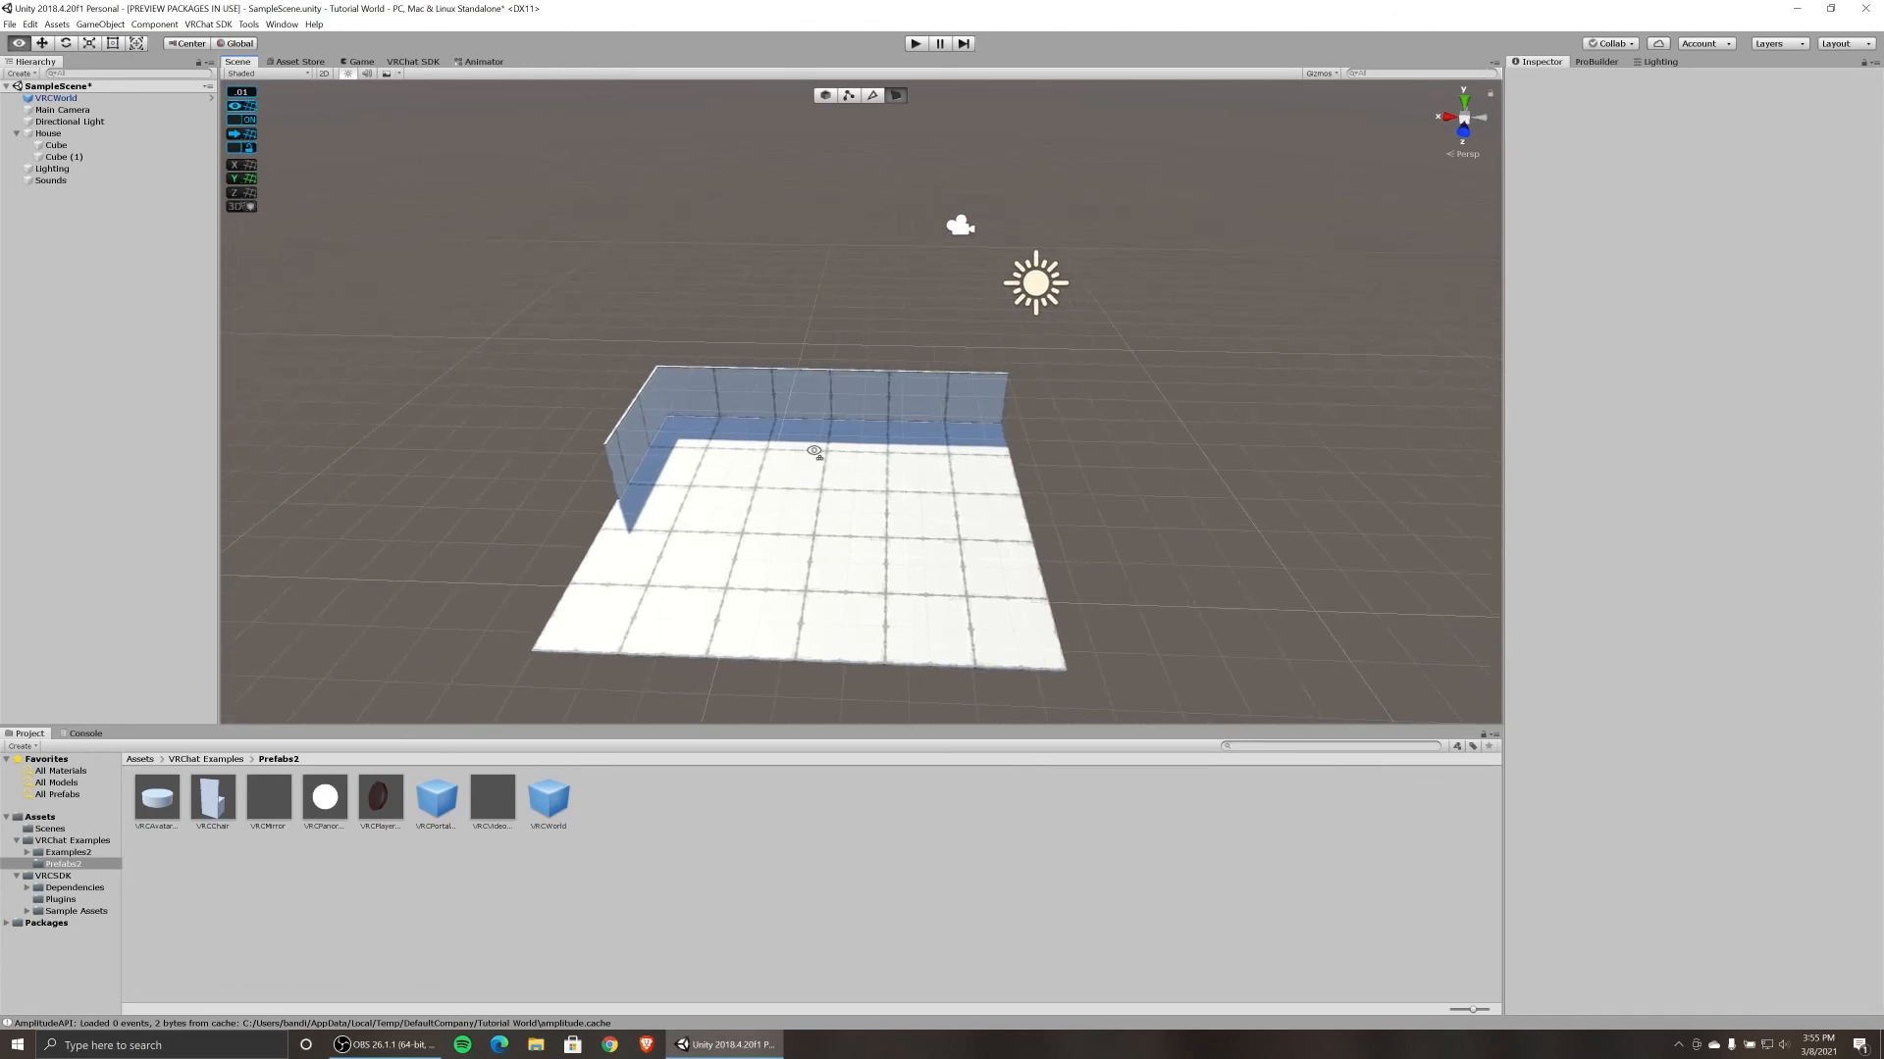
key("a")
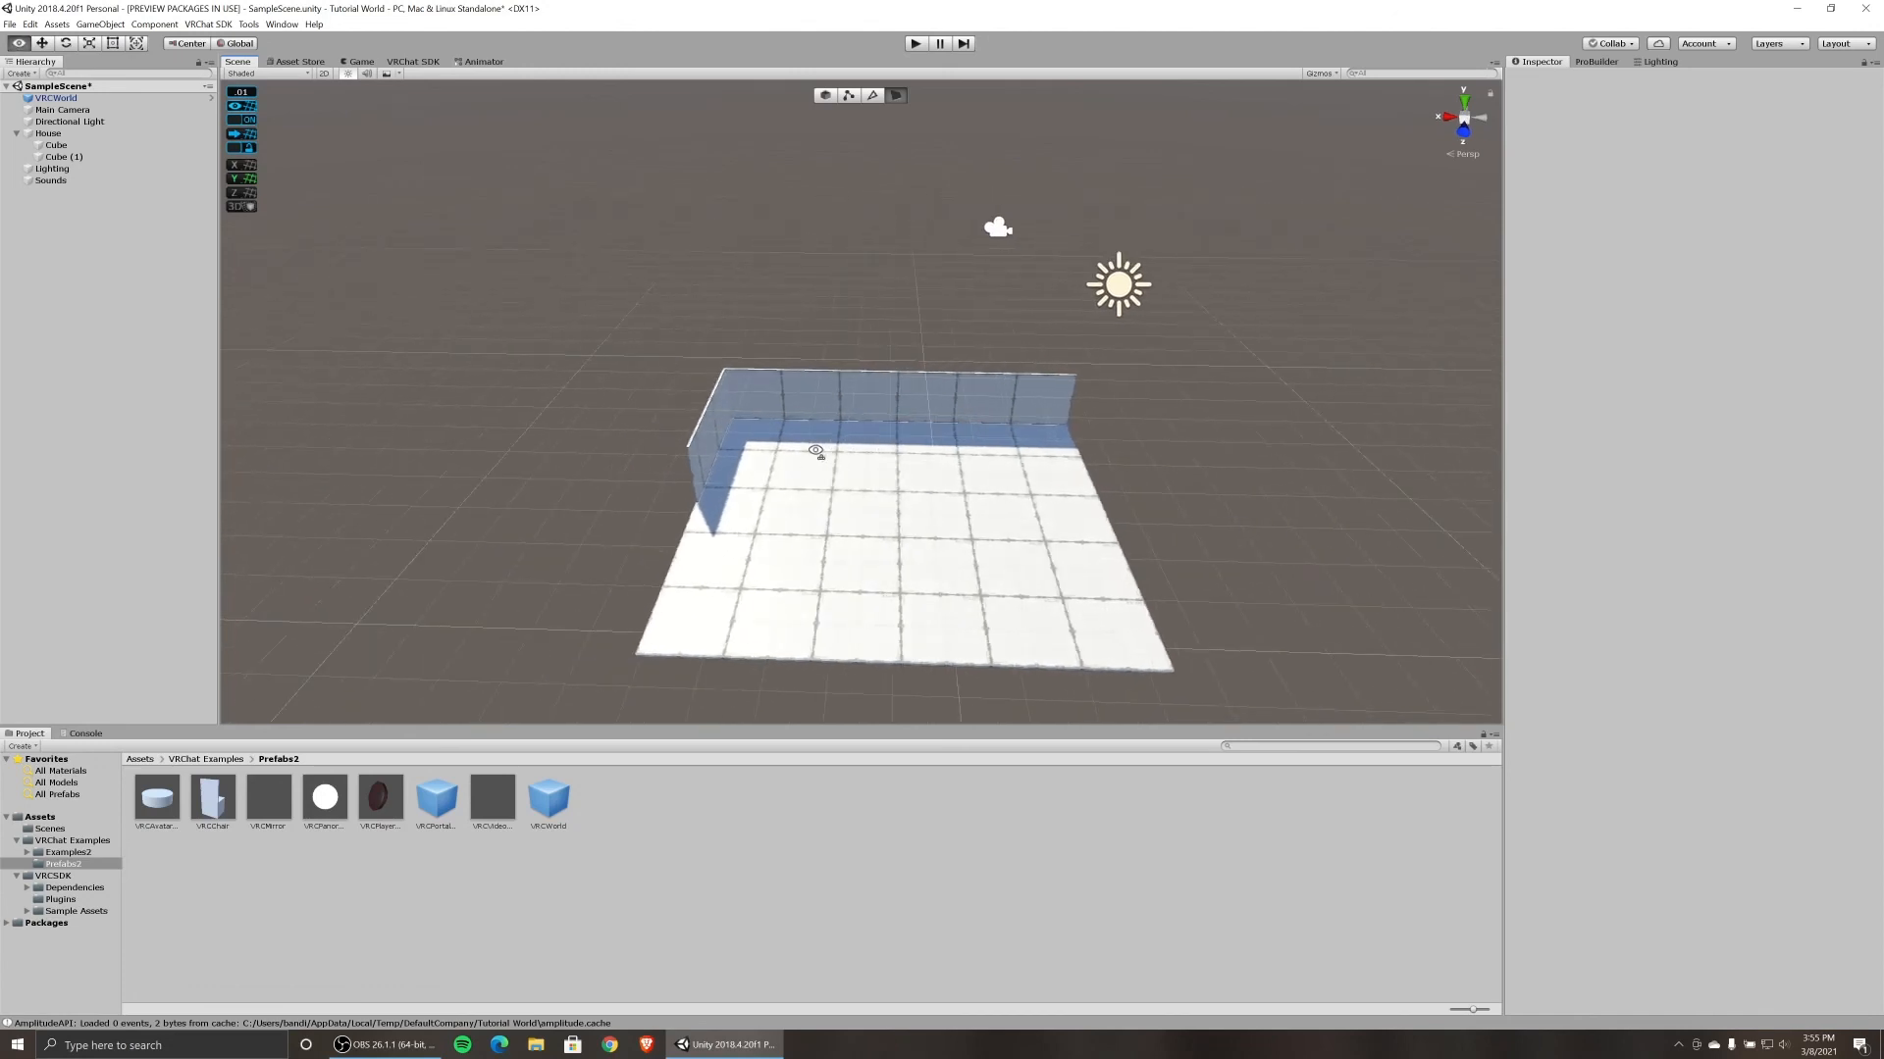
mouse_move(815, 451)
right_mouse_down()
mouse_move(781, 463)
mouse_move(801, 459)
right_mouse_up()
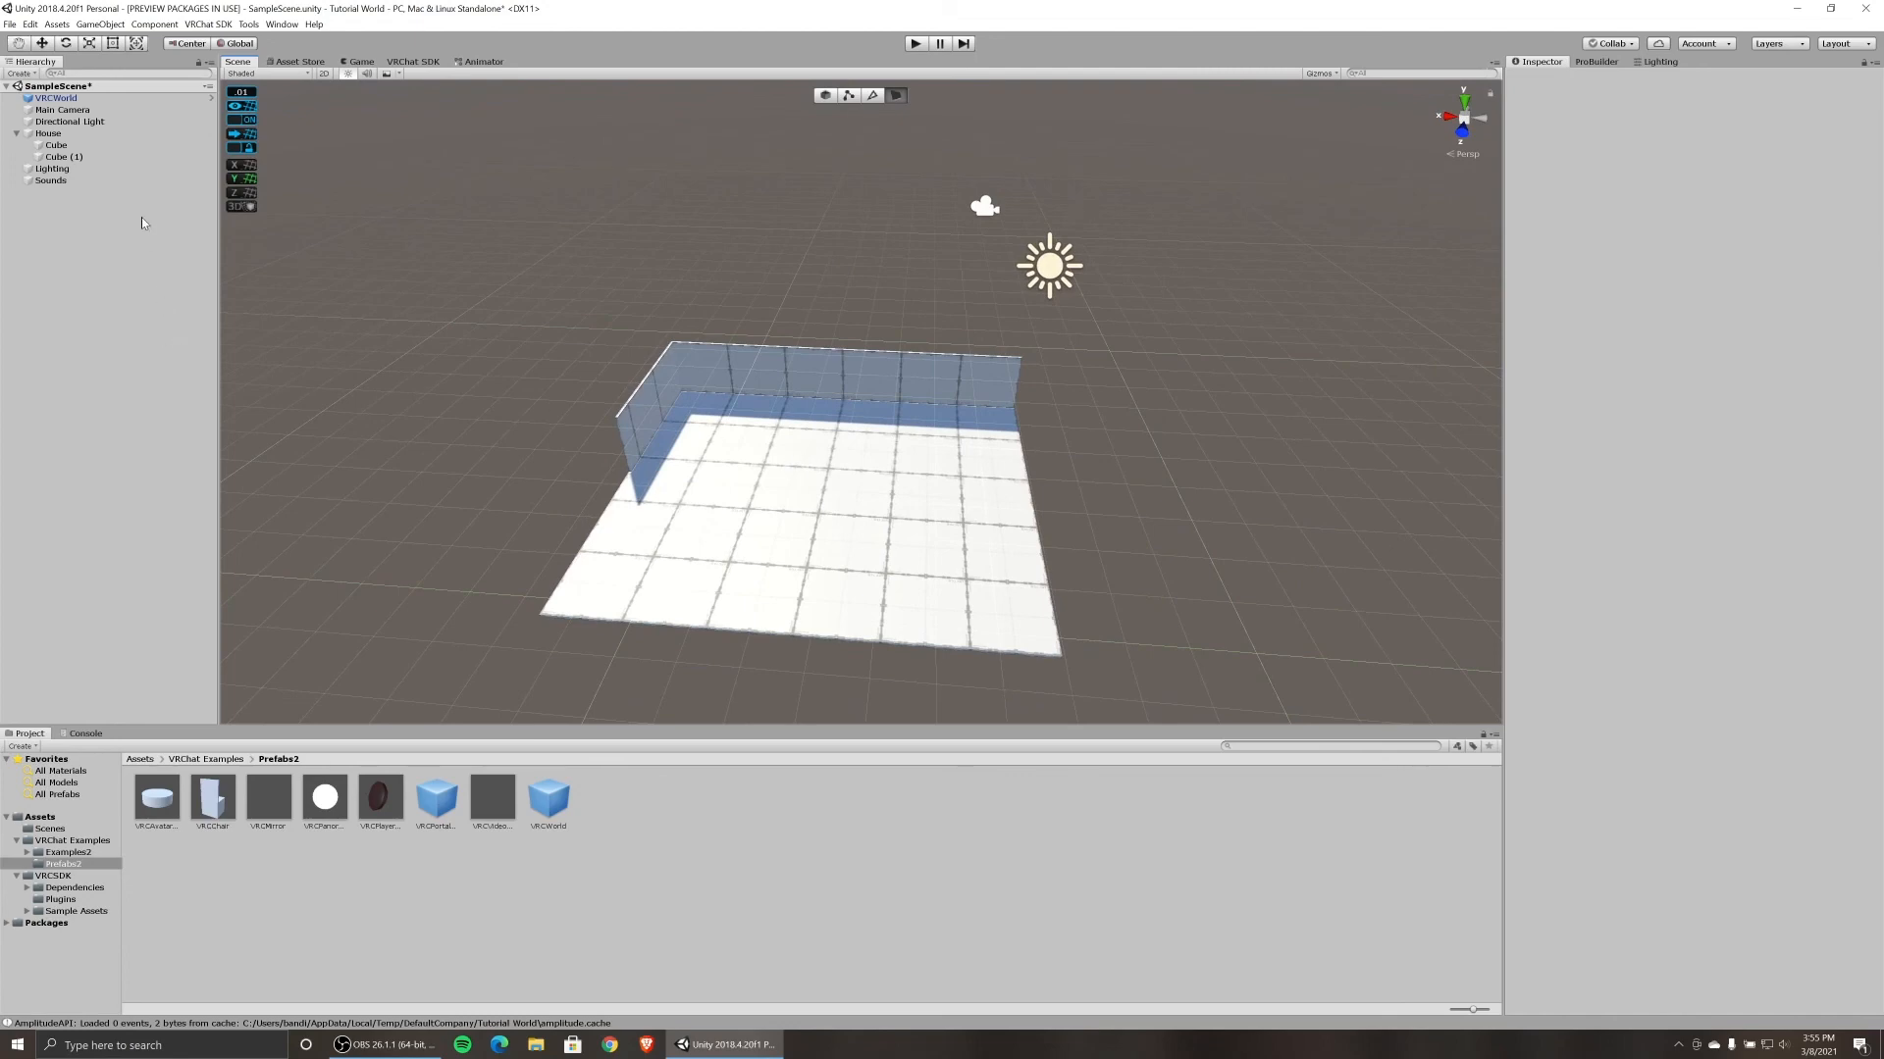
right_click_drag(692, 429, 848, 387)
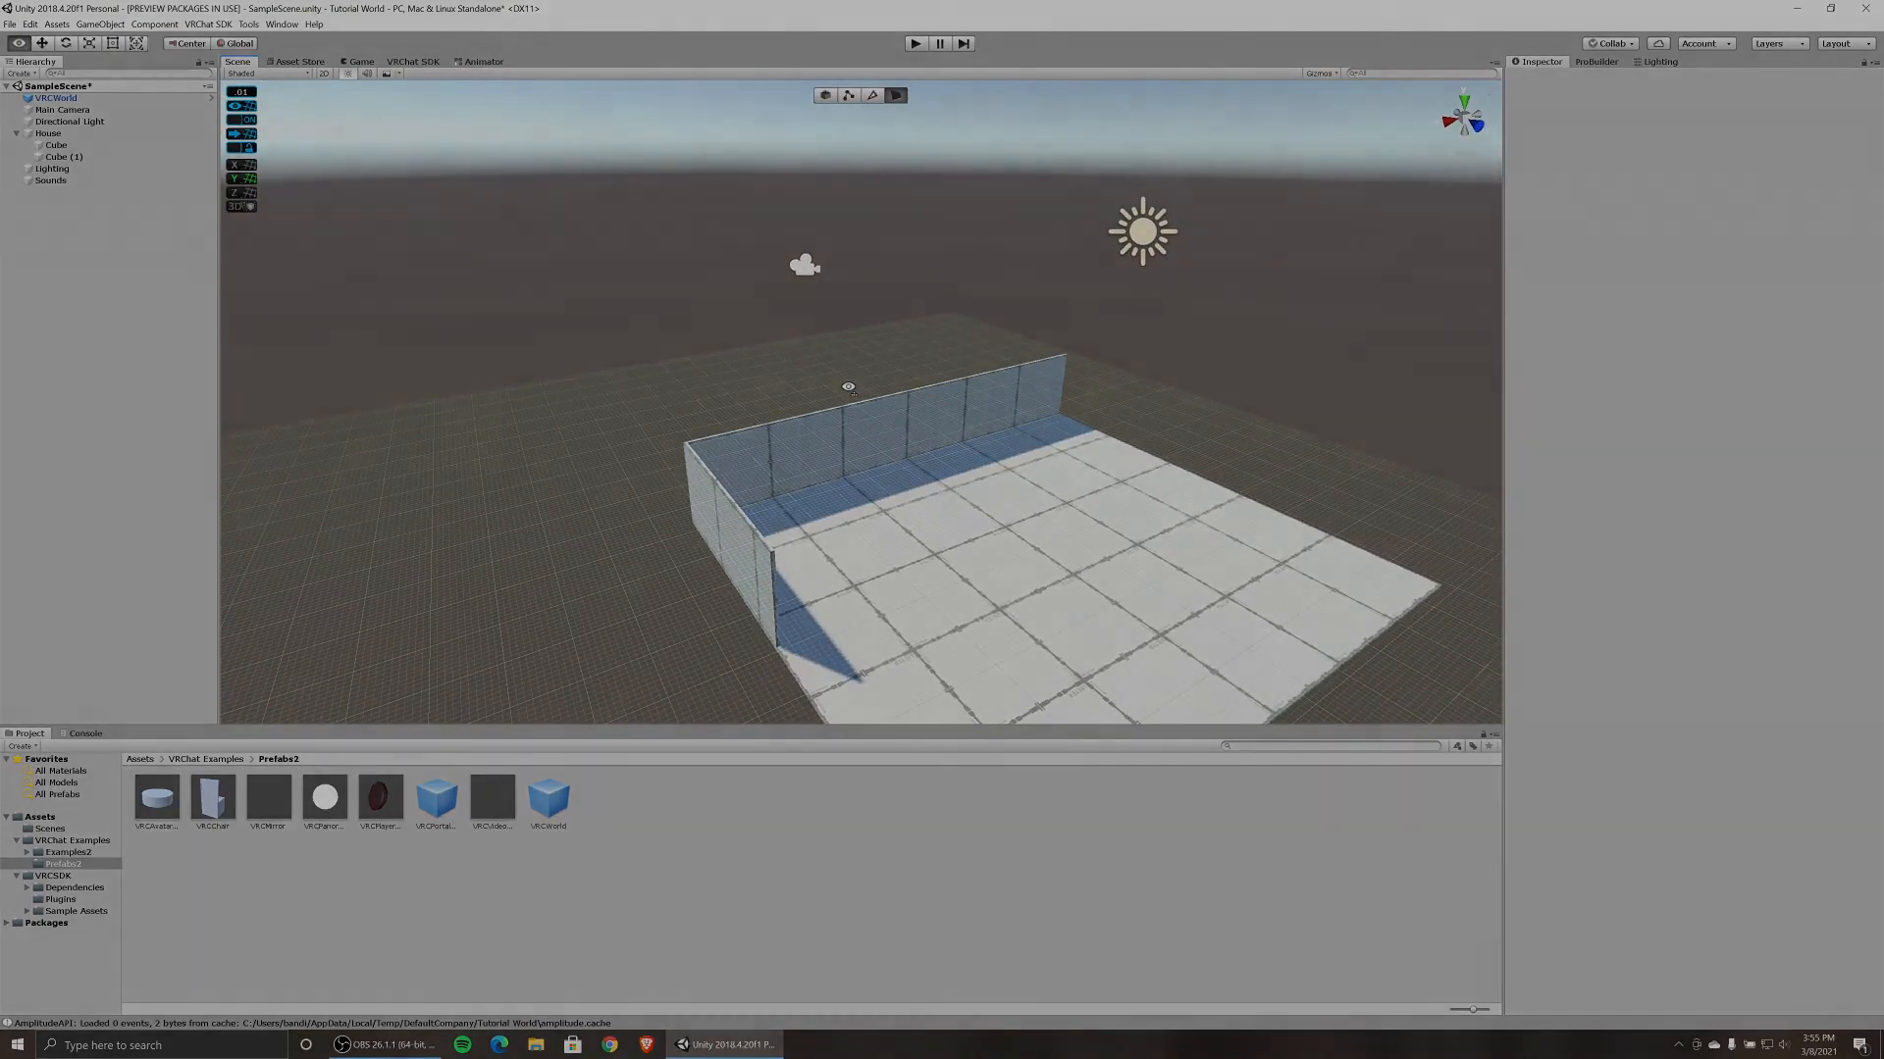